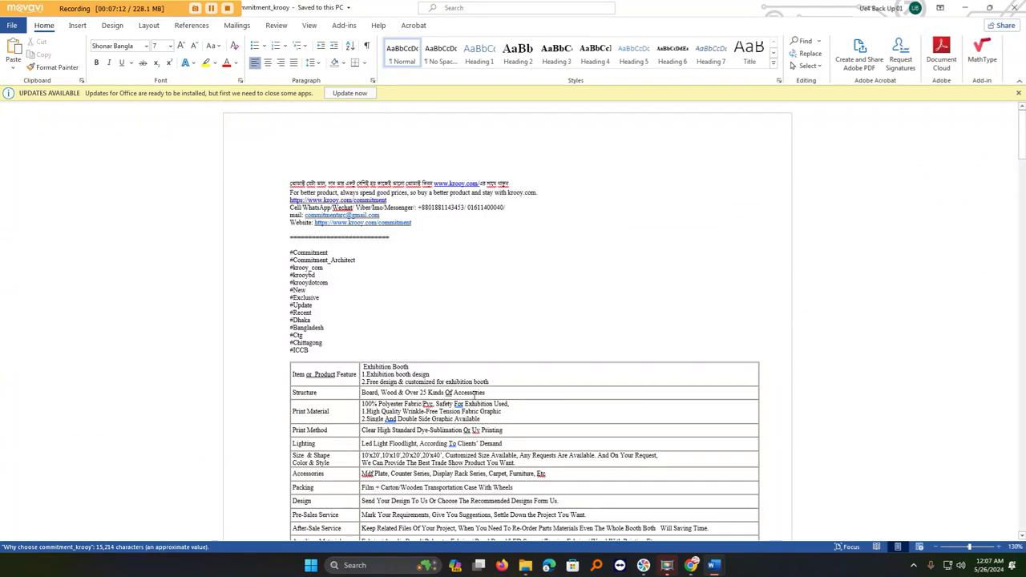
Locate the fair stall rates section near the end of the Why choose commitment_krooy document.
scroll(491, 418, "down", 20)
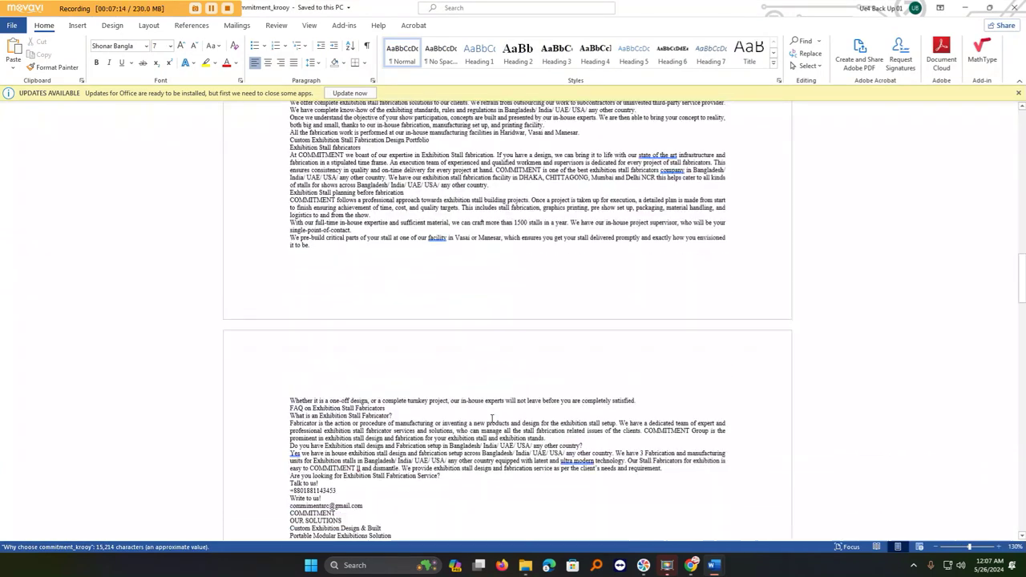
scroll(491, 417, "down", 15)
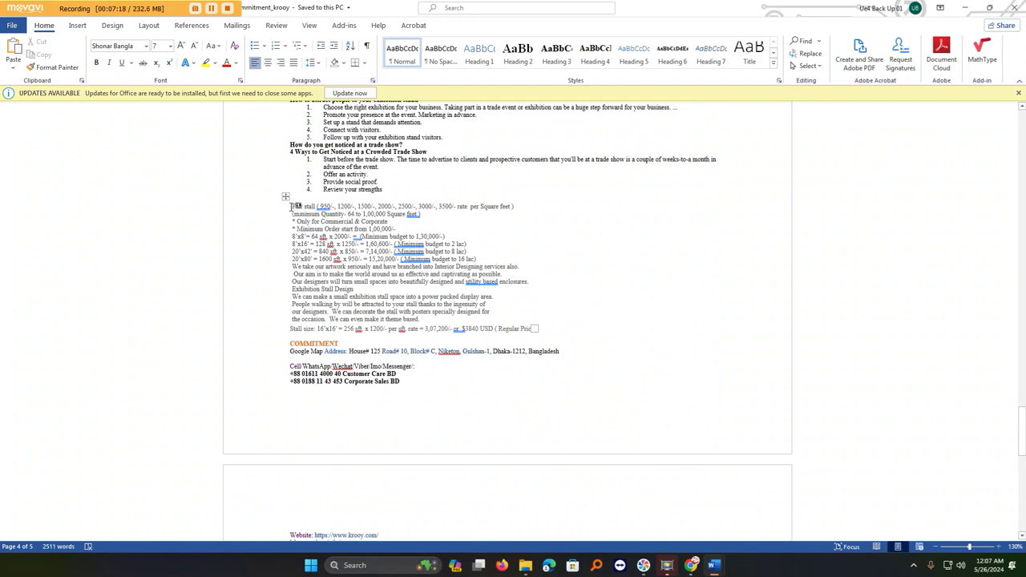
left_click_drag(294, 206, 561, 441)
scroll(446, 390, "down", 3)
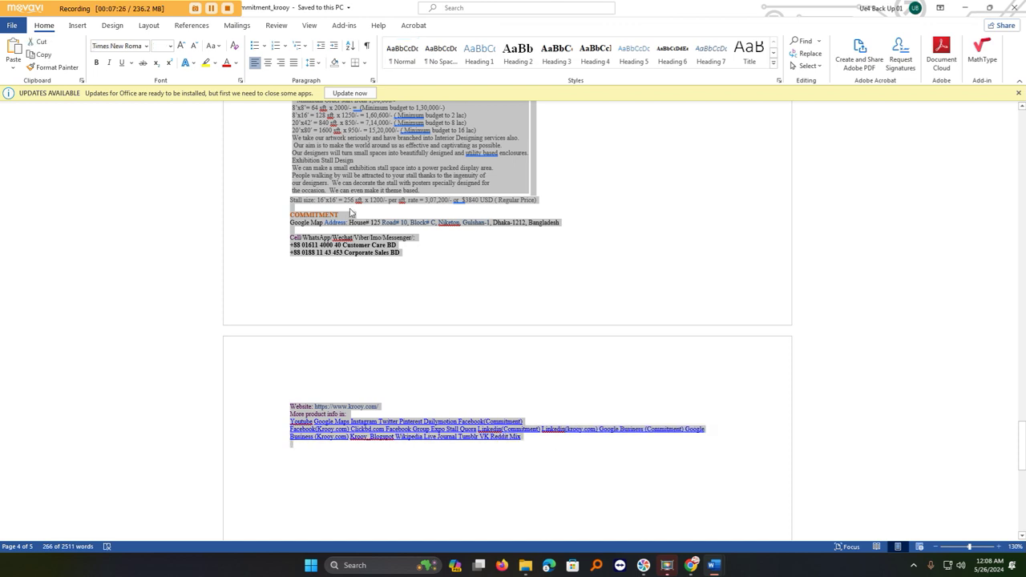
right_click(343, 167)
key("Escape")
scroll(353, 207, "up", 3)
left_click(352, 206)
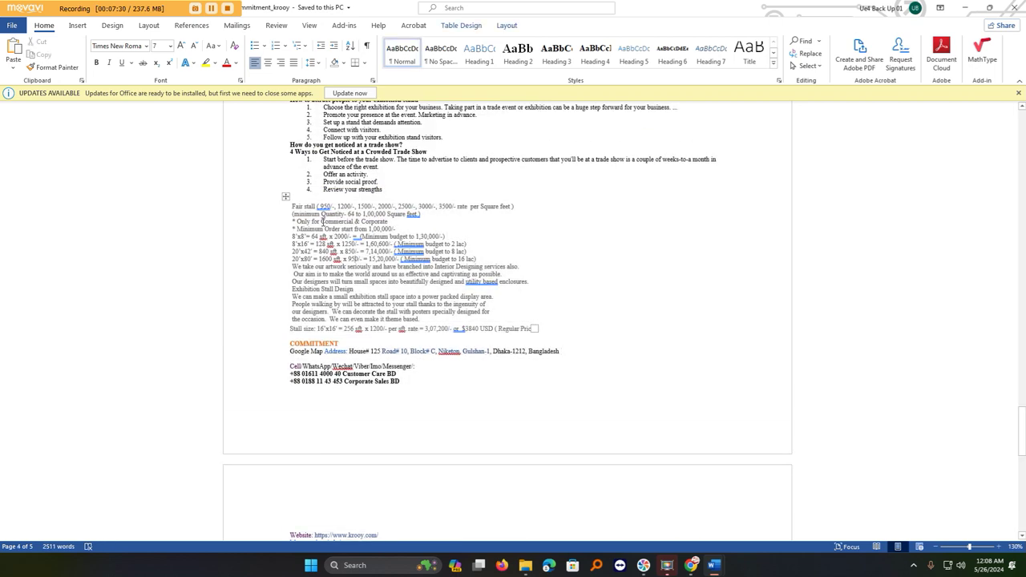
Select and copy the text from the "Fair stall" rates through the 16'x16' stall size line, stopping before the COMMITMENT heading.
left_click_drag(290, 206, 386, 311)
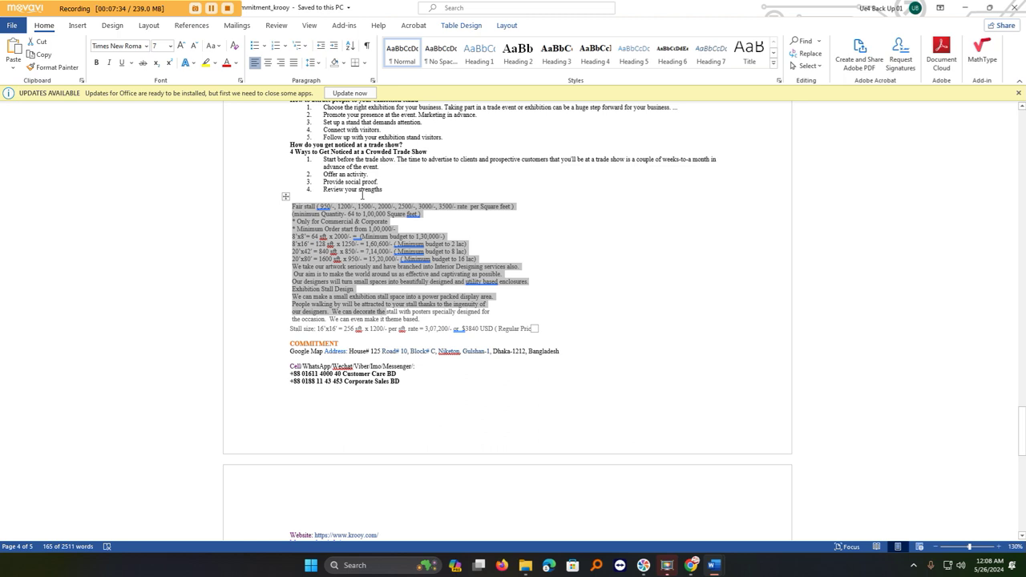
key("shift+Down")
key("shift+Down")
key("shift+Down")
key("shift+Down")
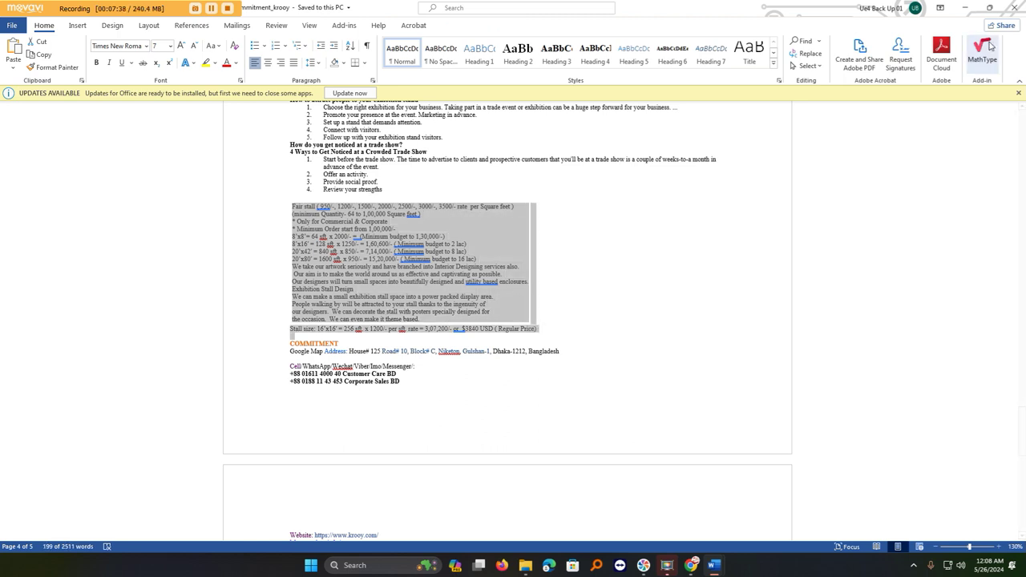
In the tEXT 1 document, add blank lines below the first title line and paste the copied stall rates there as text only.
left_click(964, 7)
scroll(521, 319, "up", 5)
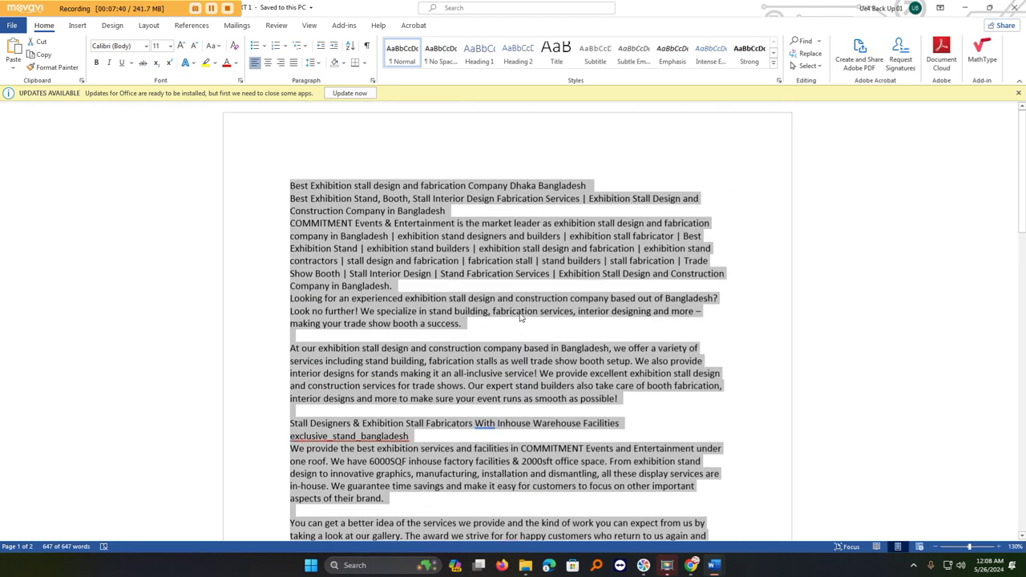
left_click(291, 192)
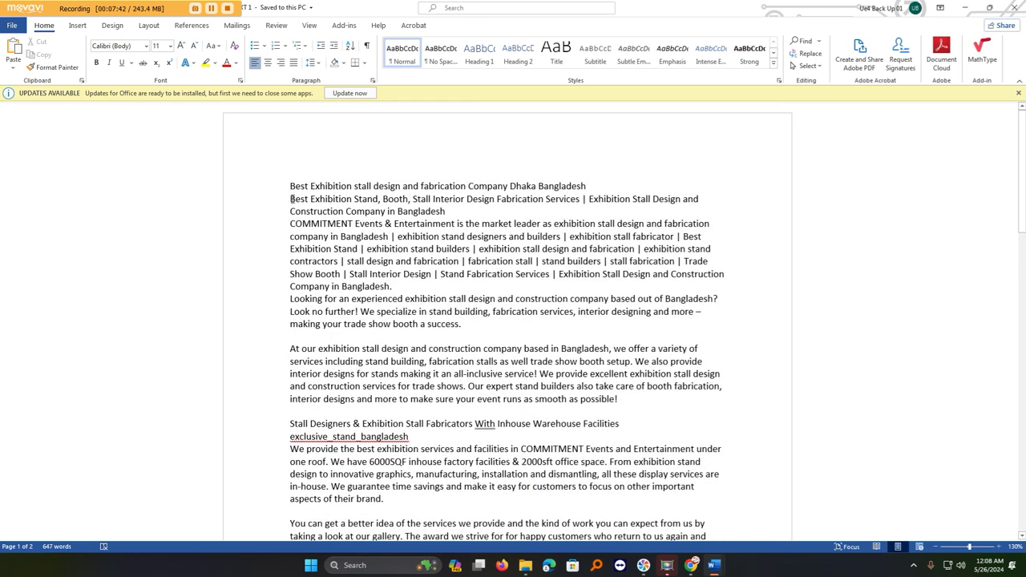
key("Return")
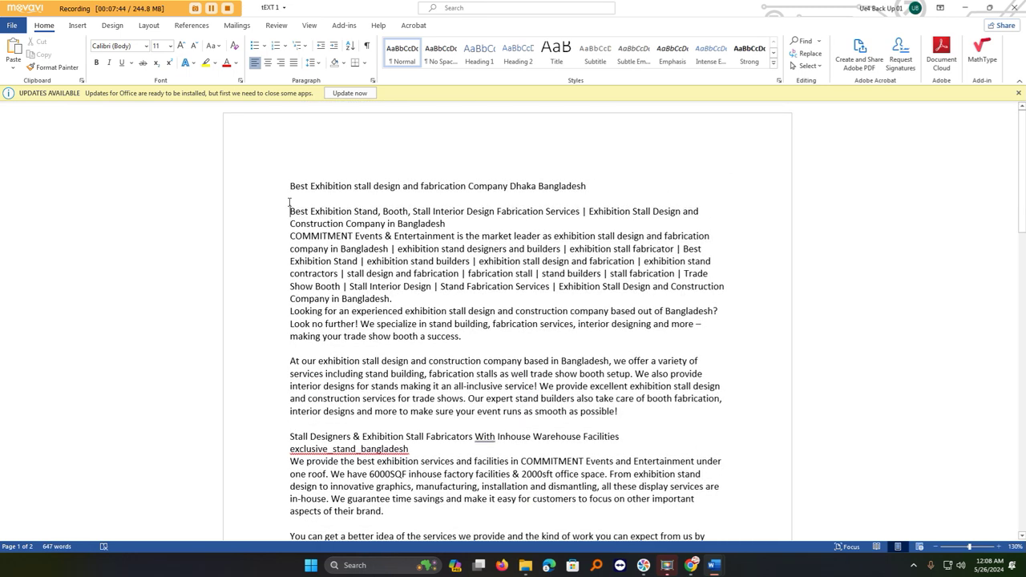
key("Return")
key("Up")
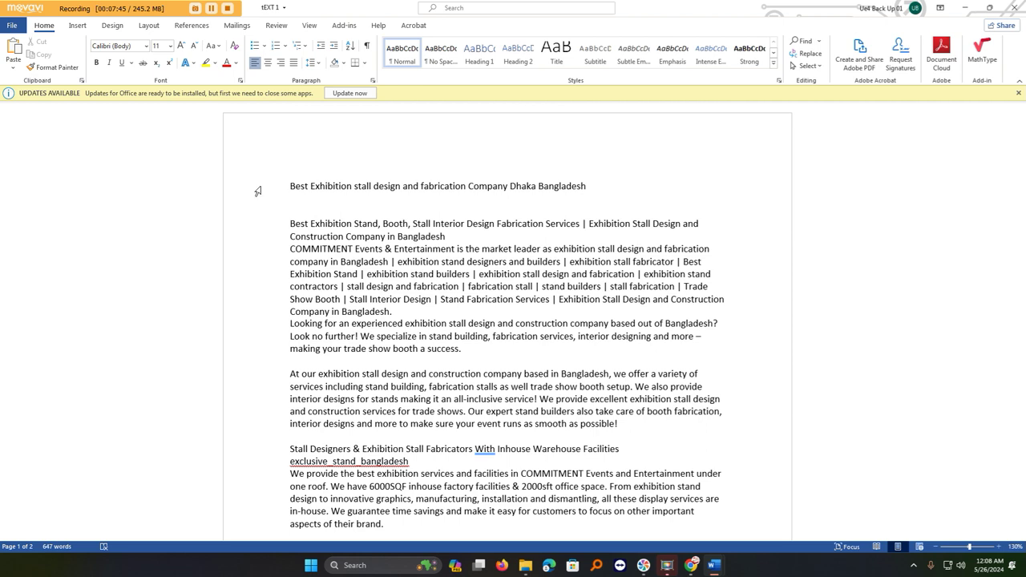
left_click(12, 68)
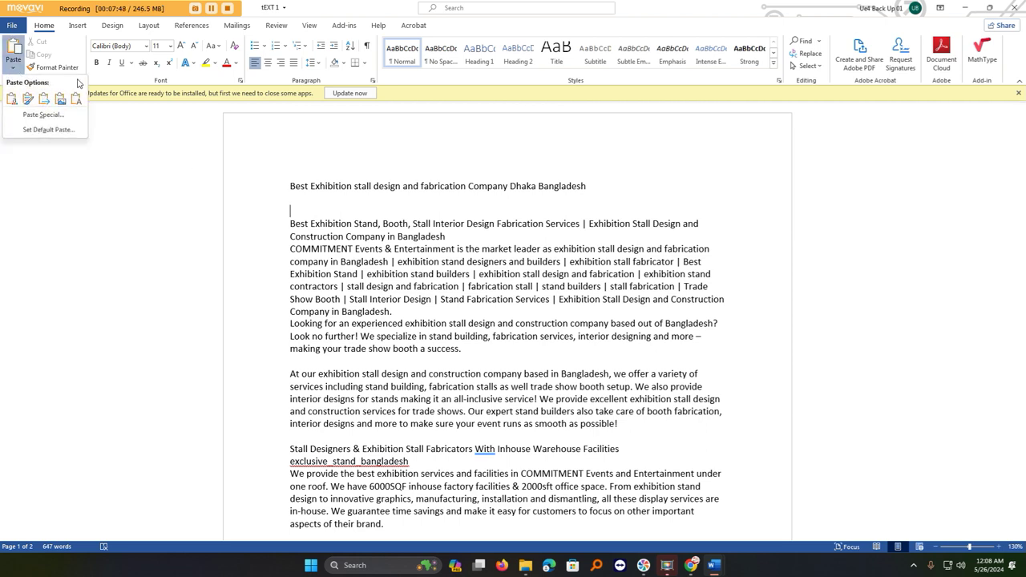
left_click(75, 99)
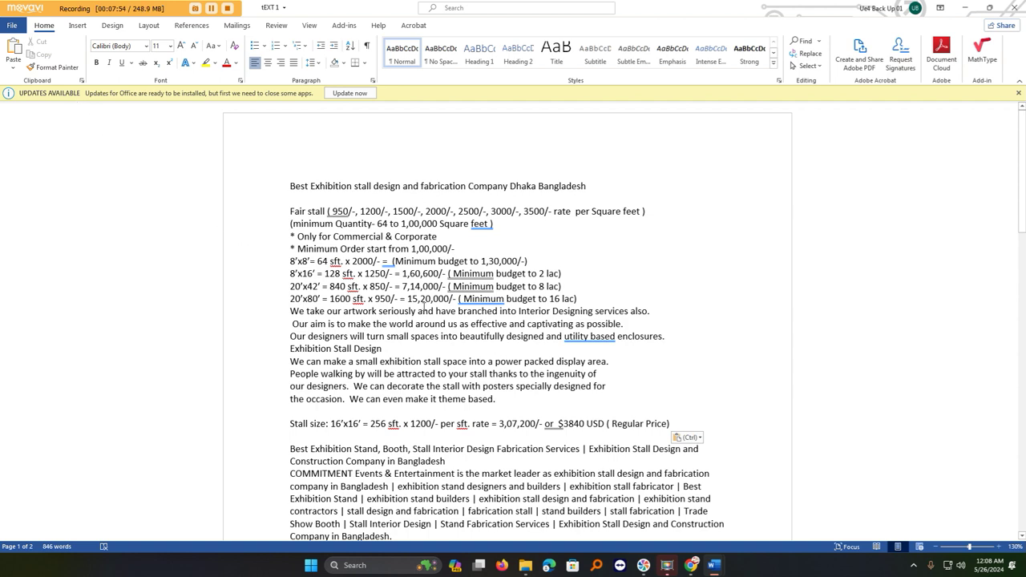
Review and save the tEXT 1 document, then select and copy all of its text.
scroll(480, 348, "down", 2)
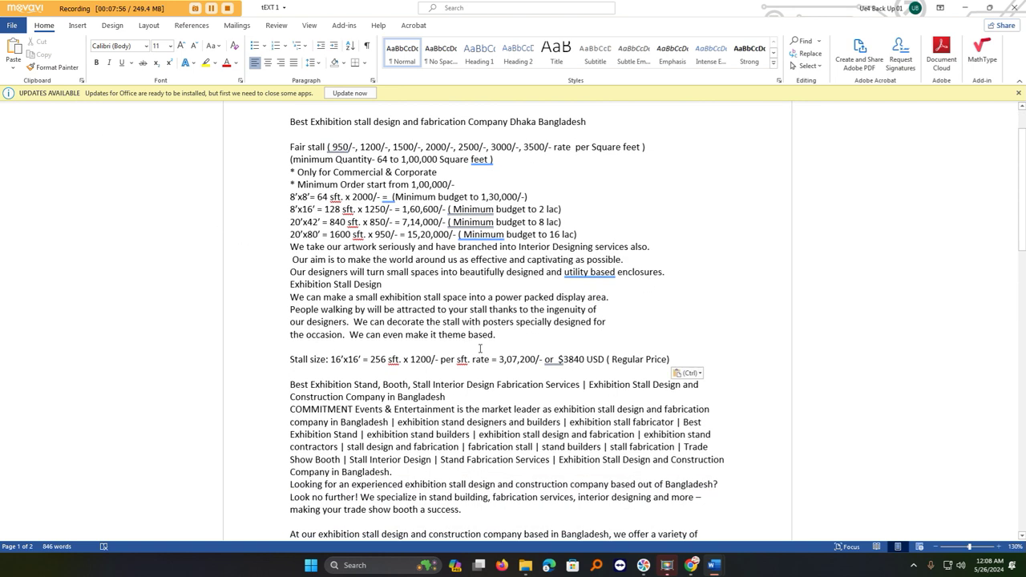
scroll(480, 348, "down", 5)
scroll(256, 162, "up", 7)
left_click(12, 25)
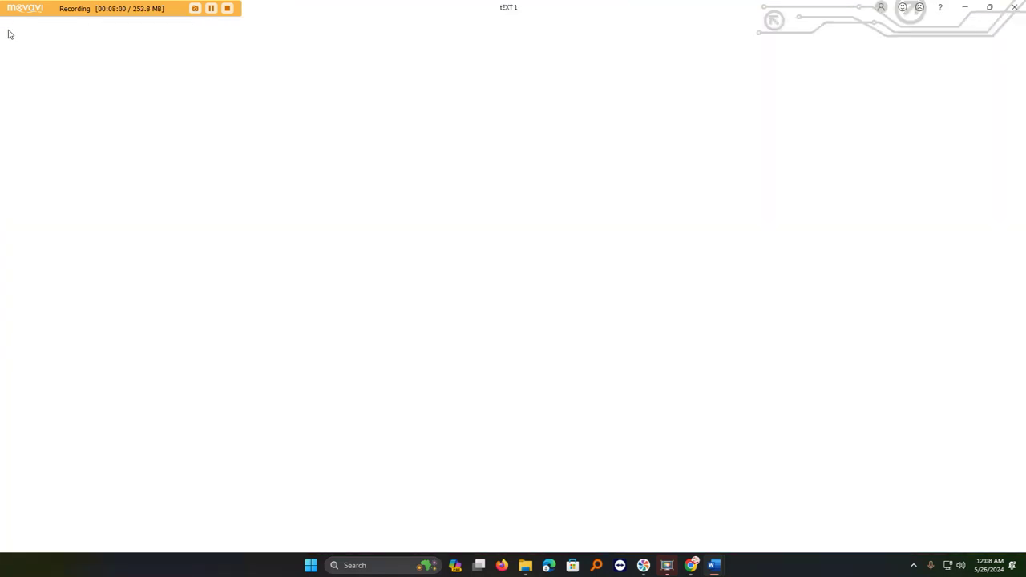
left_click(46, 154)
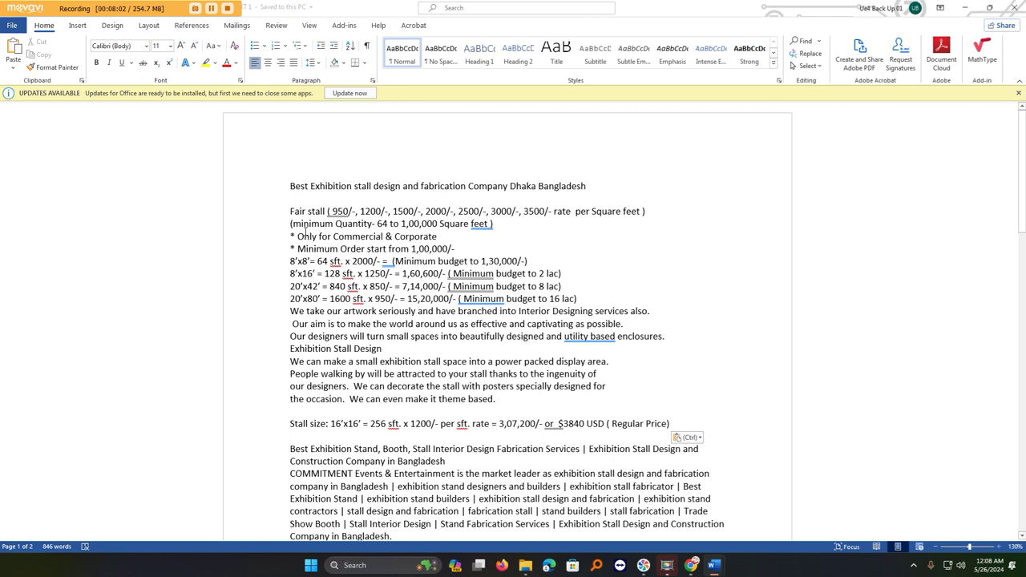
key("ctrl+a")
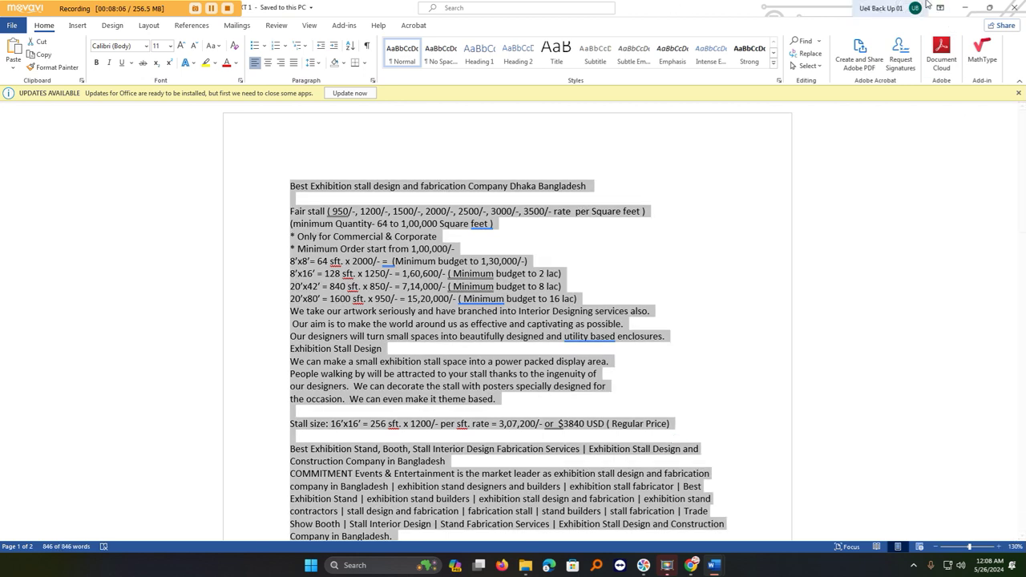
In File Explorer, go up to Product krooy.com and browse into the Exhibition folder that contains the tEXT 1 document.
left_click(965, 7)
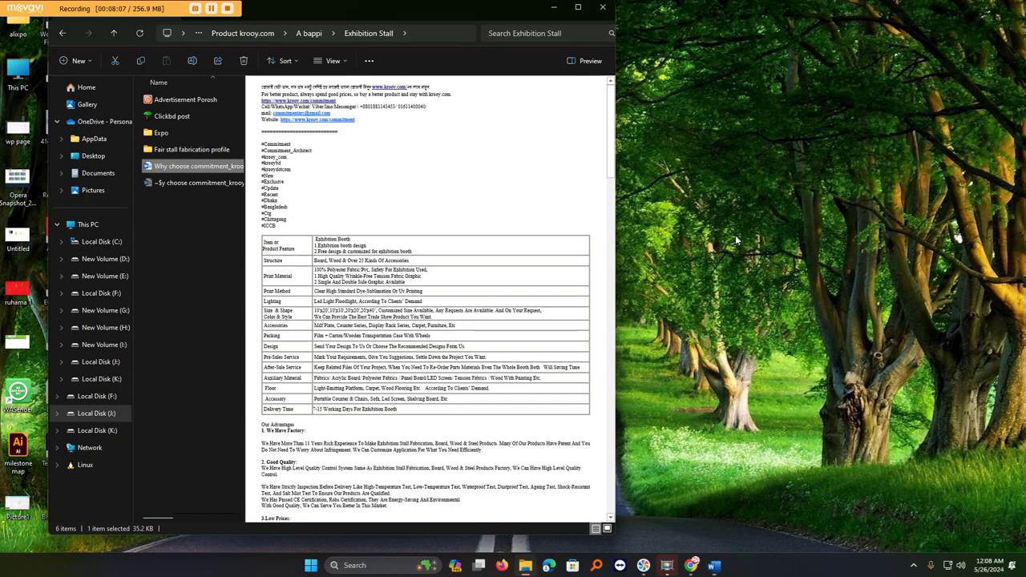
left_click(232, 250)
left_click(279, 33)
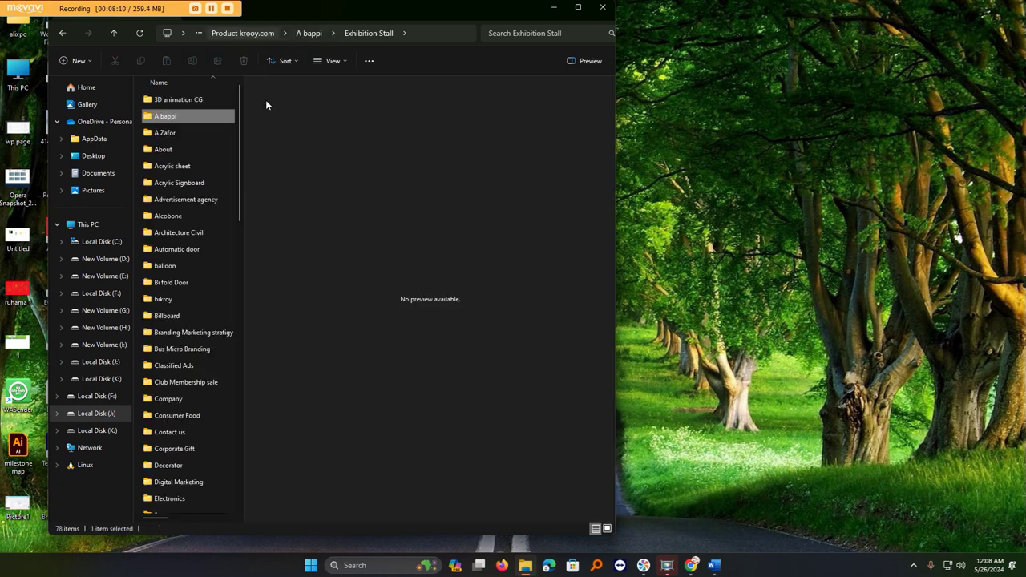
left_click(181, 134)
double_click(181, 133)
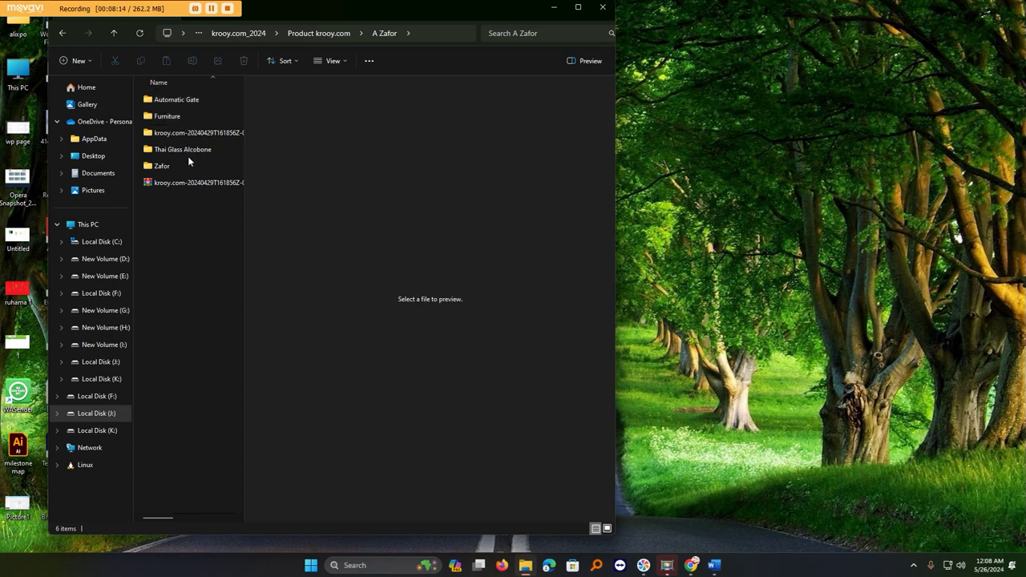
left_click(191, 168)
double_click(191, 166)
double_click(178, 117)
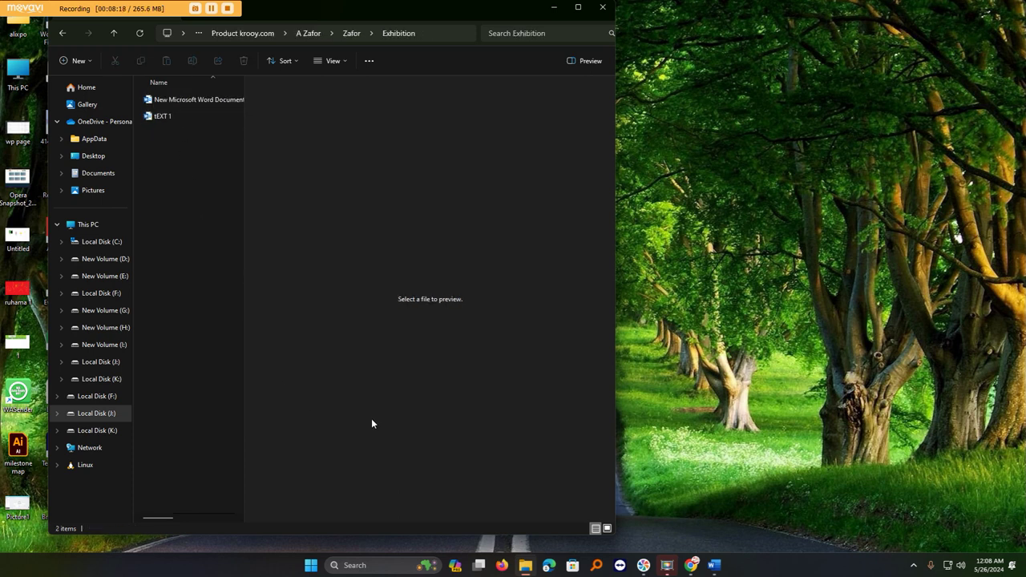
Switch to the clickbd ad form in Chrome and paste the copied document text into the ad description.
left_click(691, 565)
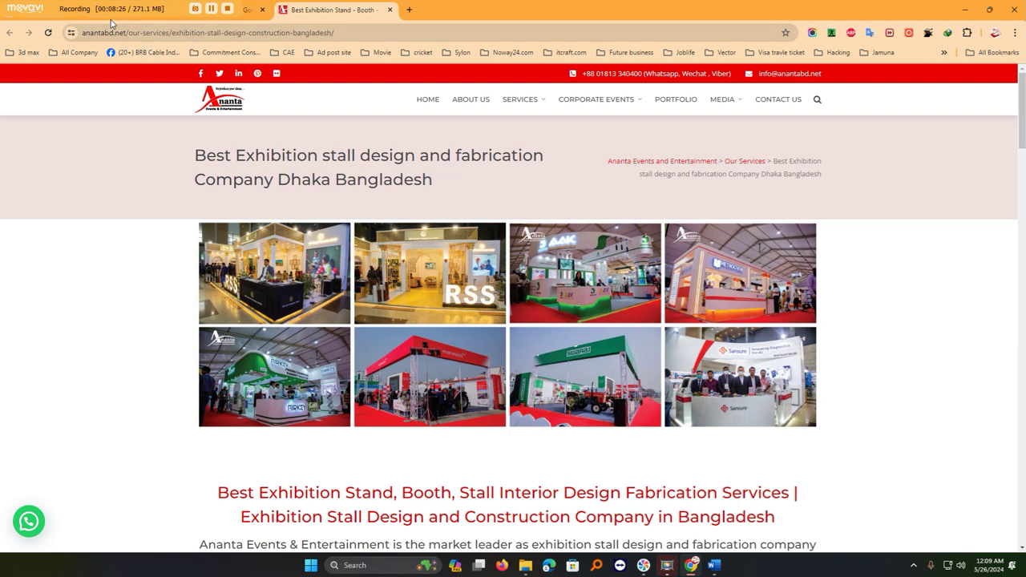
left_click(111, 21)
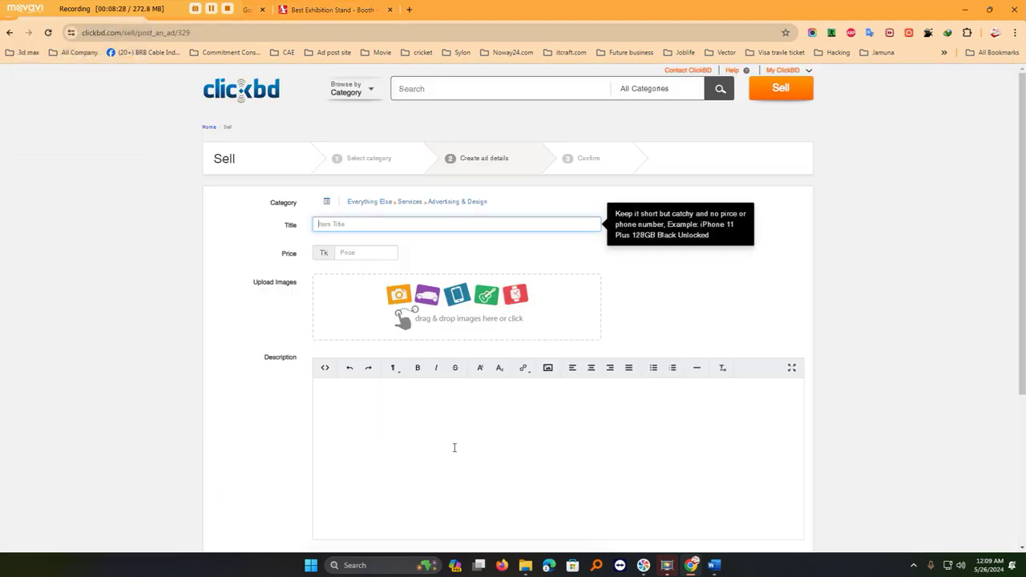
left_click(403, 395)
key("ctrl+v")
scroll(433, 458, "up", 10)
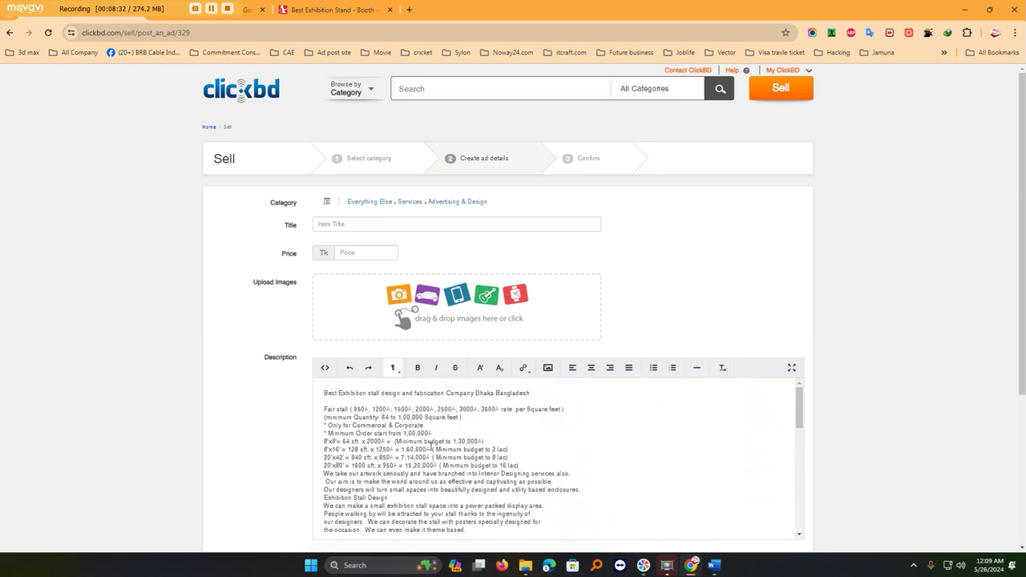
Copy the description's first line into the ad title as "Best Exhibition stall design and fabrication Company Dhaka" and set the price to 1000 Tk.
triple_click(403, 395)
right_click(403, 395)
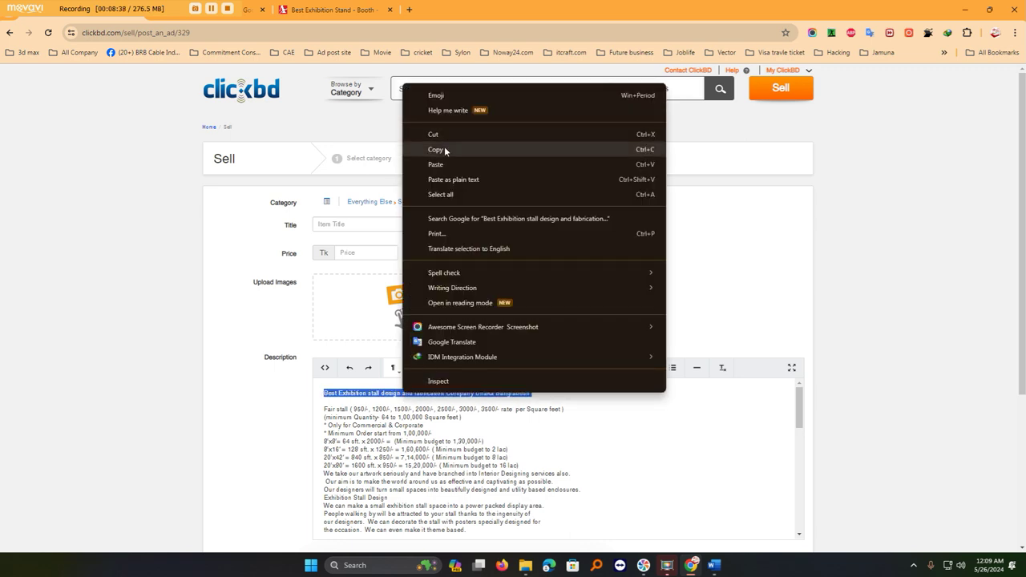
left_click(457, 145)
left_click(393, 224)
key("ctrl+v")
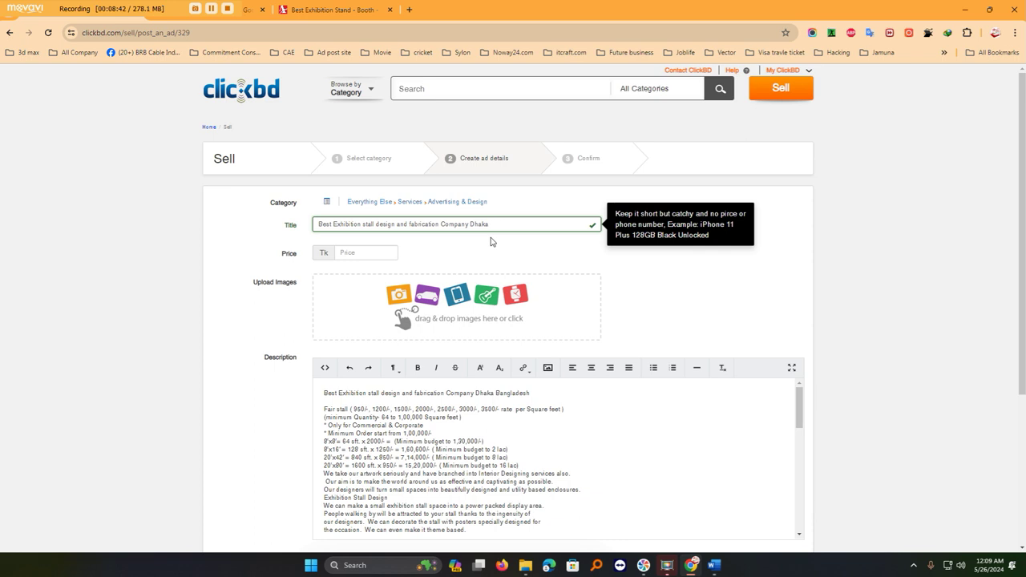
left_click(369, 253)
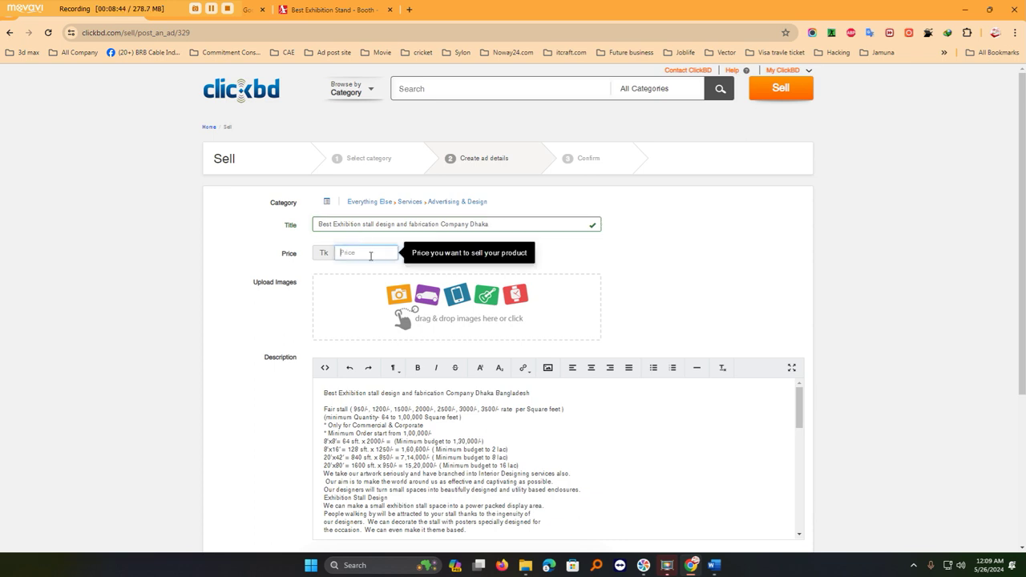
type("1000")
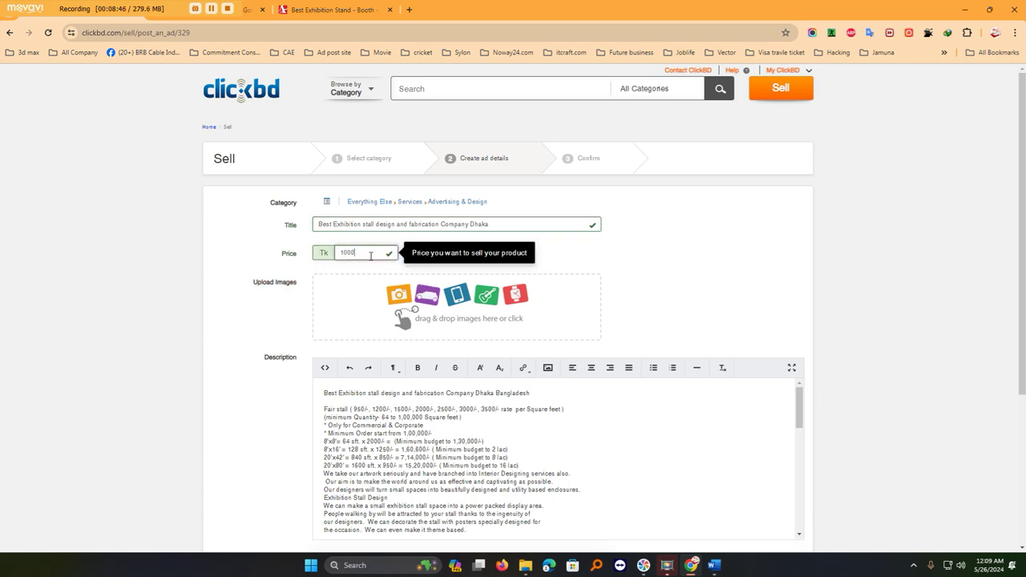
Open the Google image results for "exhibition stall fabrication" in a separate browser tab and view them.
left_click(343, 8)
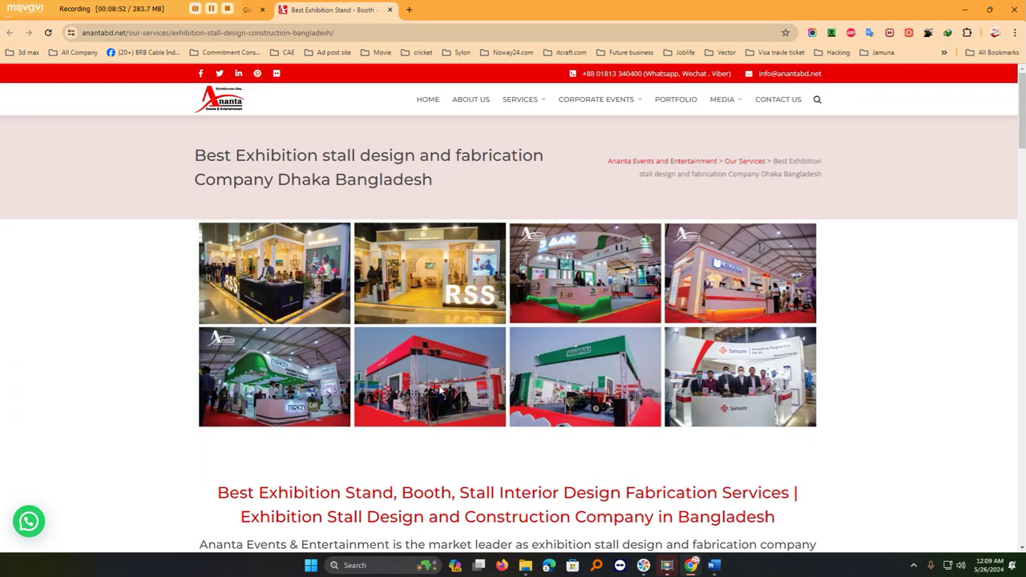
left_click(410, 9)
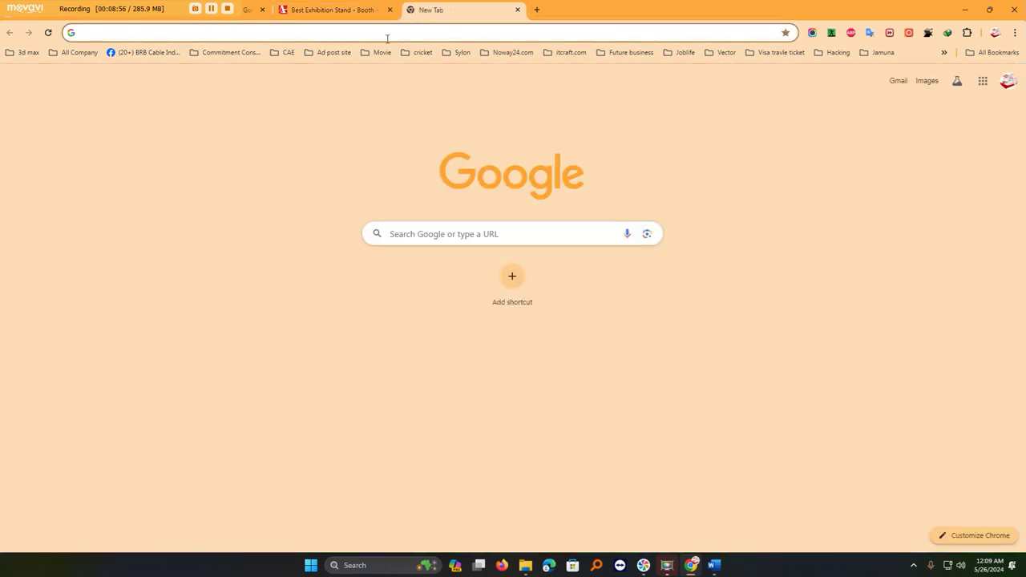
left_click(249, 19)
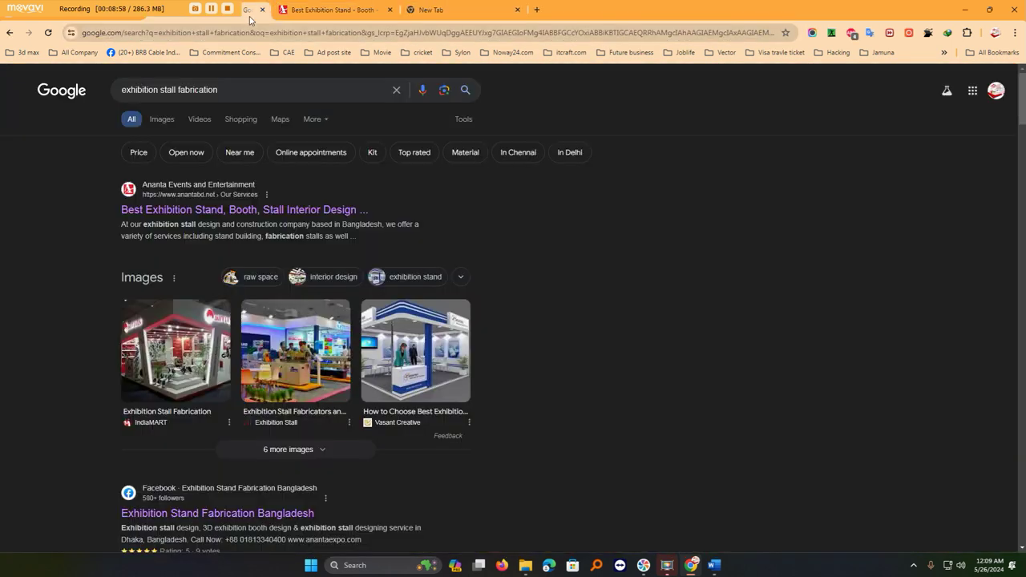
right_click(165, 122)
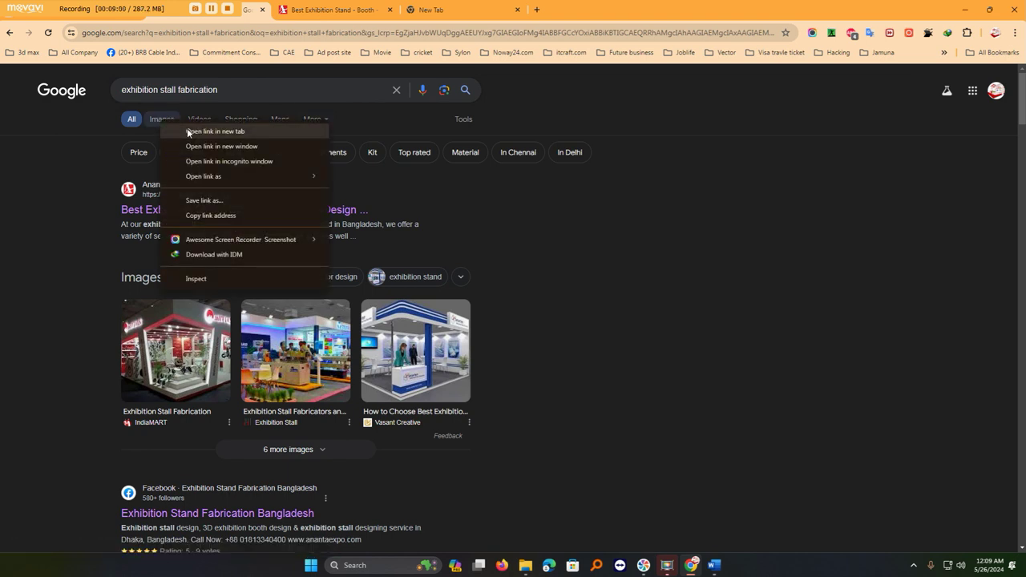
left_click(191, 135)
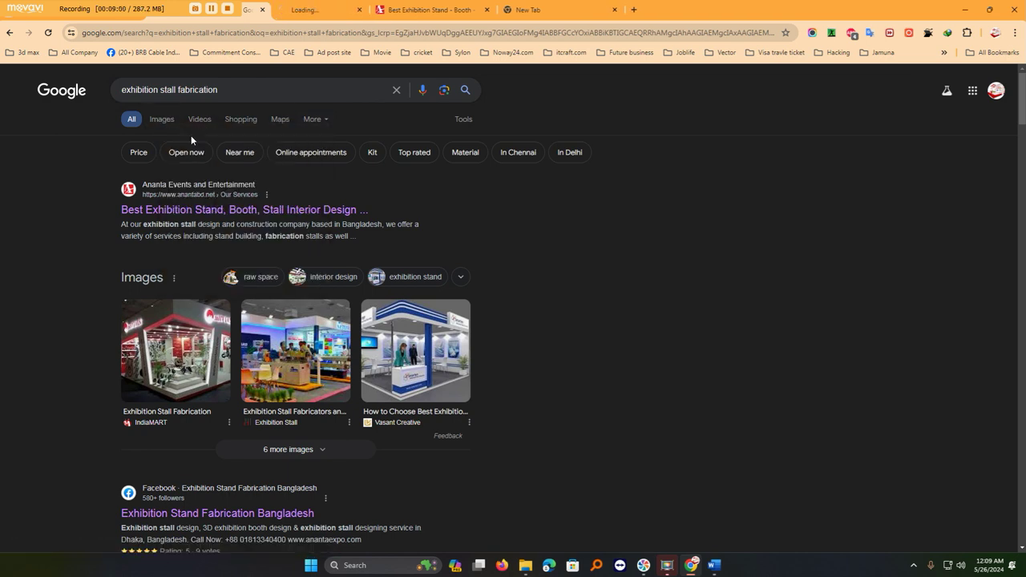
left_click(342, 11)
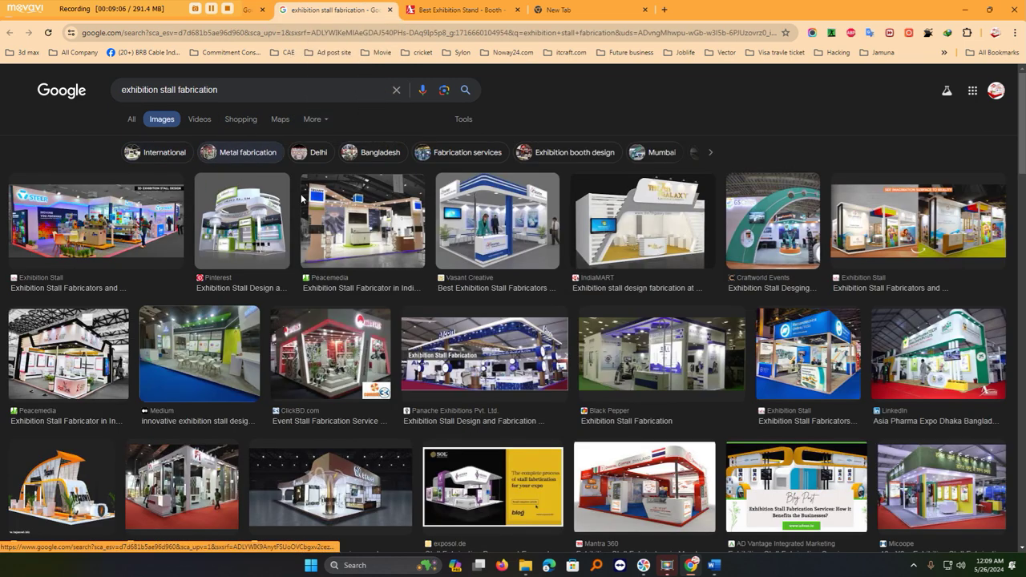
Filter the exhibition stall image results to large size only.
left_click(461, 119)
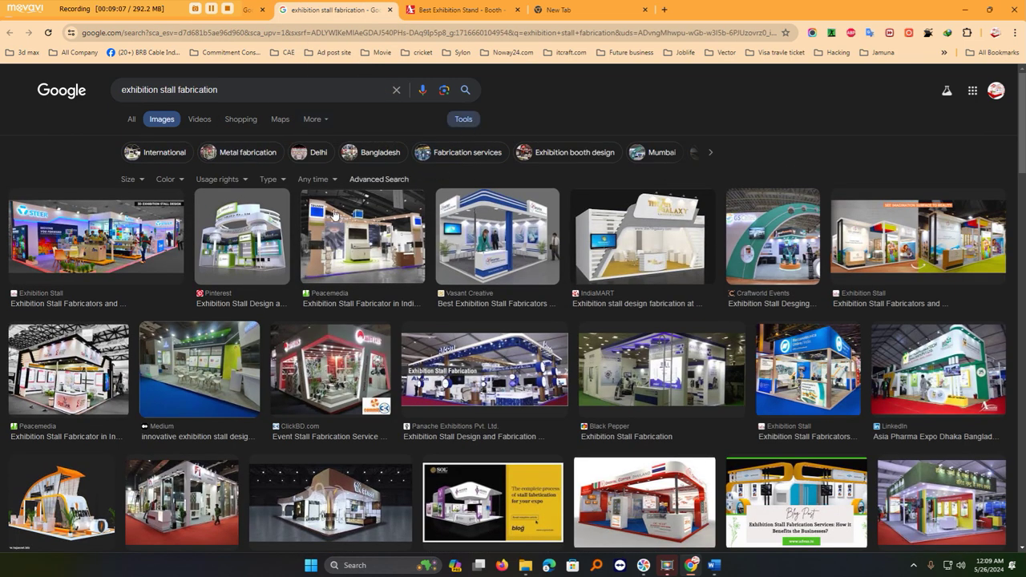
left_click(130, 179)
left_click(151, 214)
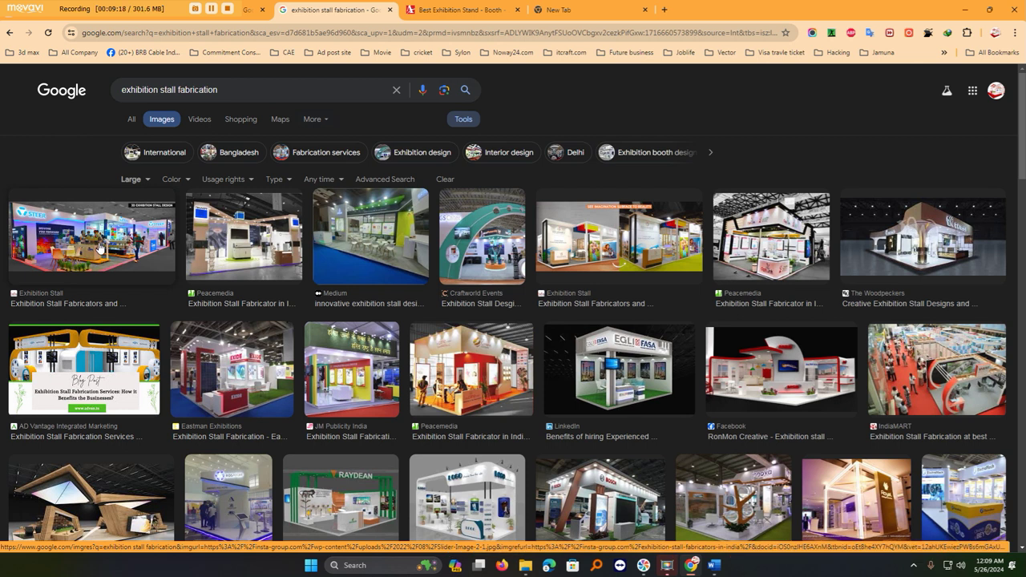
Open four top-row stall results in separate browser tabs: the STEER, Medium, "See imagination surface to reality" and black-roofed Peacemedia images.
scroll(100, 249, "down", 2)
scroll(94, 232, "up", 2)
right_click(93, 253)
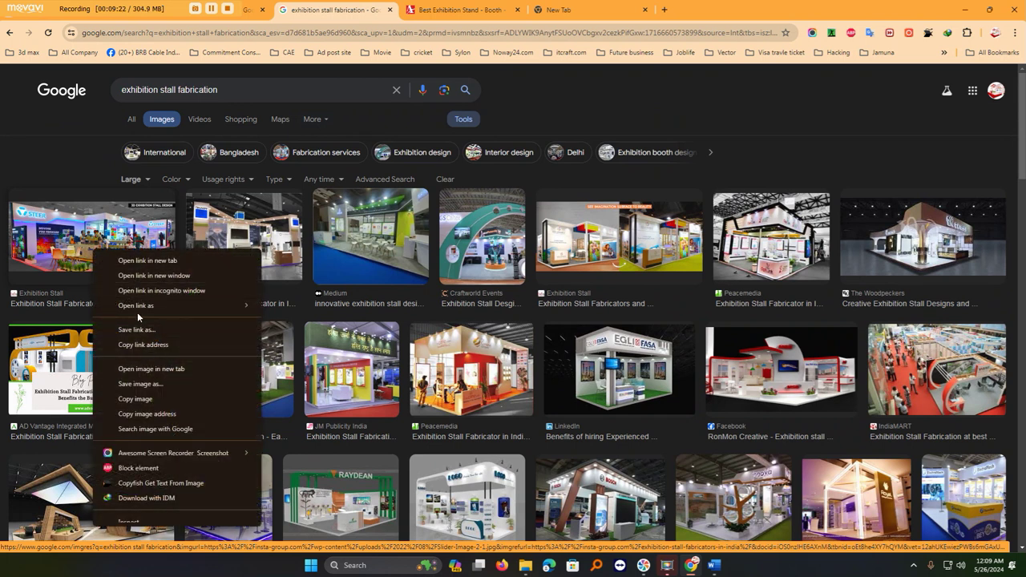
left_click(125, 264)
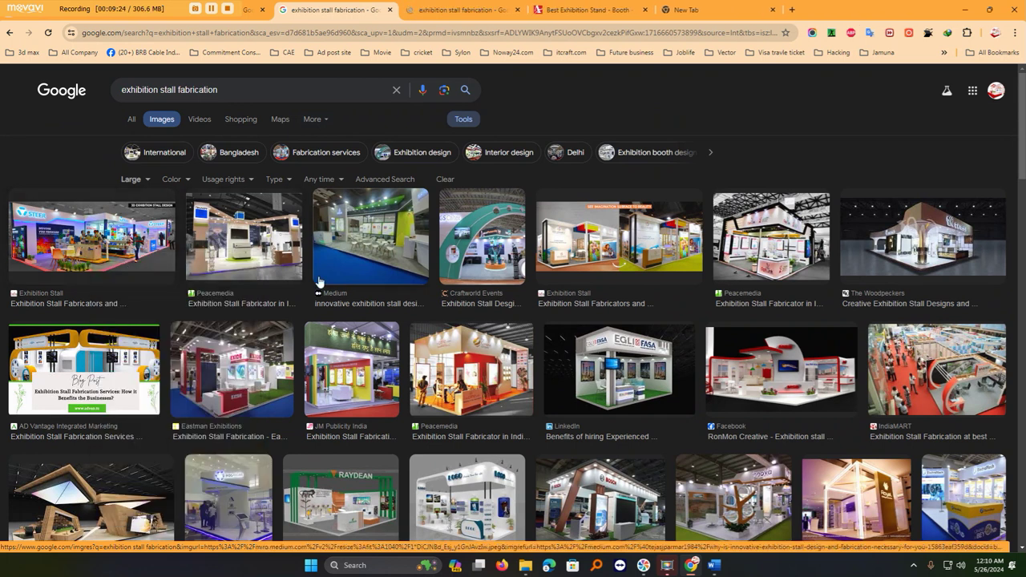
right_click(398, 234)
left_click(411, 245)
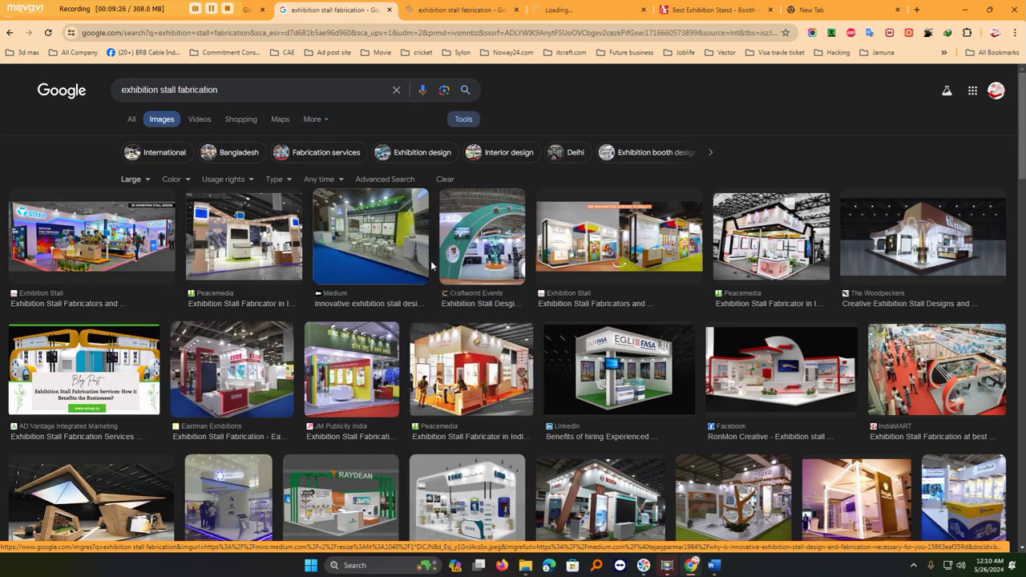
right_click(611, 238)
left_click(631, 249)
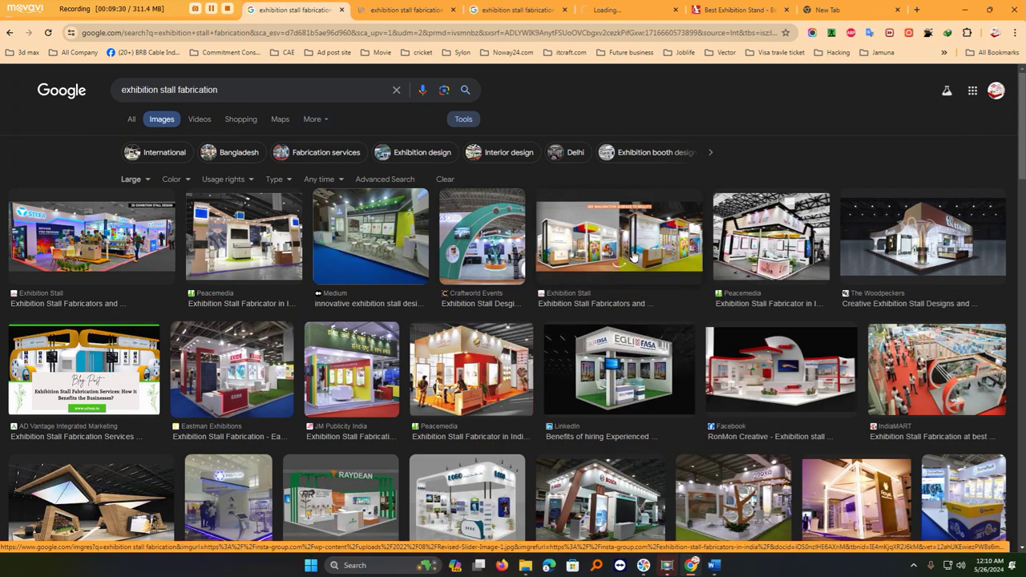
right_click(764, 225)
left_click(783, 236)
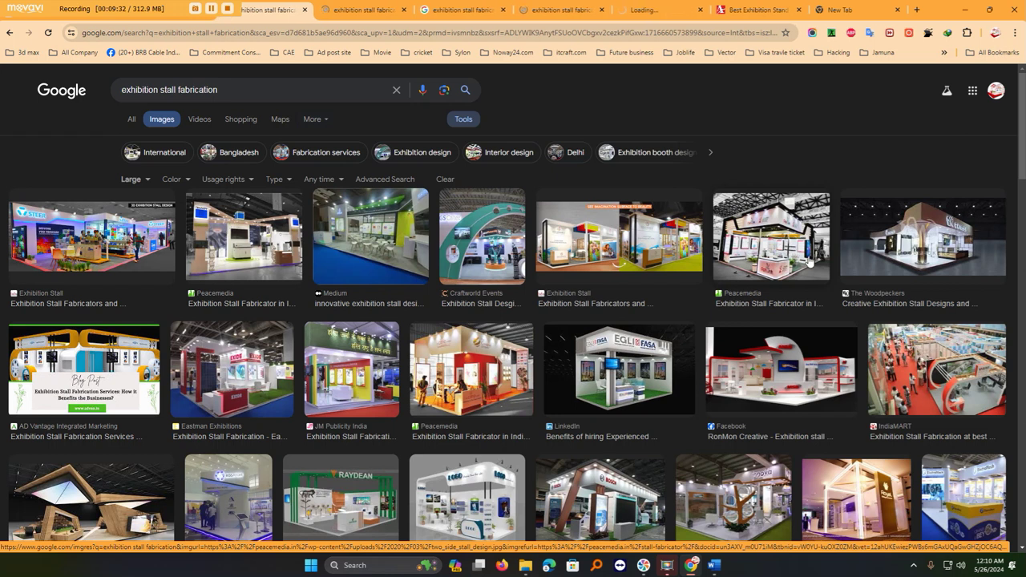
Open three second-row stall results in separate tabs: the LinkedIn EGLI FASA, orange Peacemedia and Eastman Exhibitions images.
scroll(844, 285, "down", 2)
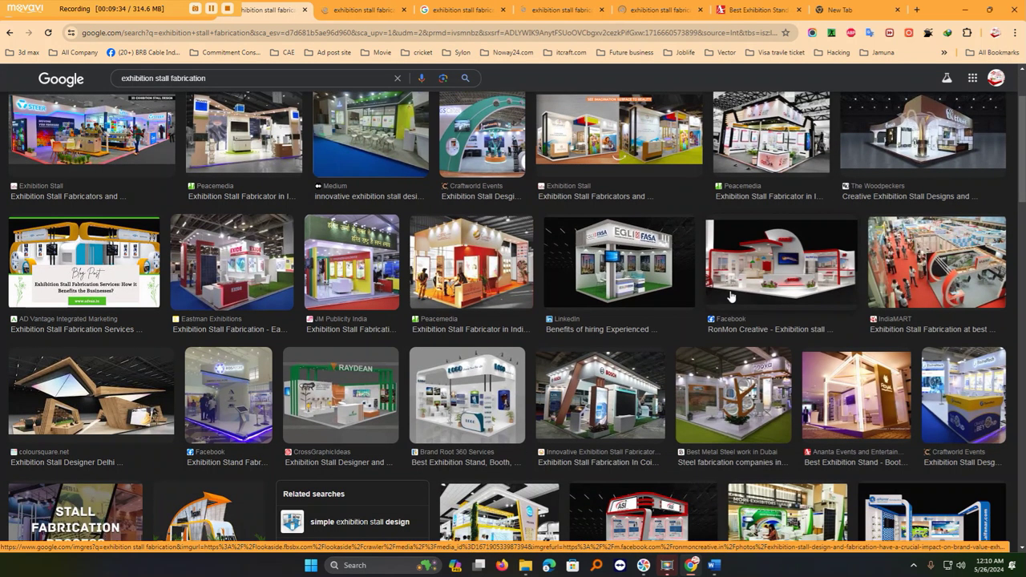
right_click(611, 262)
left_click(619, 276)
right_click(444, 246)
left_click(451, 259)
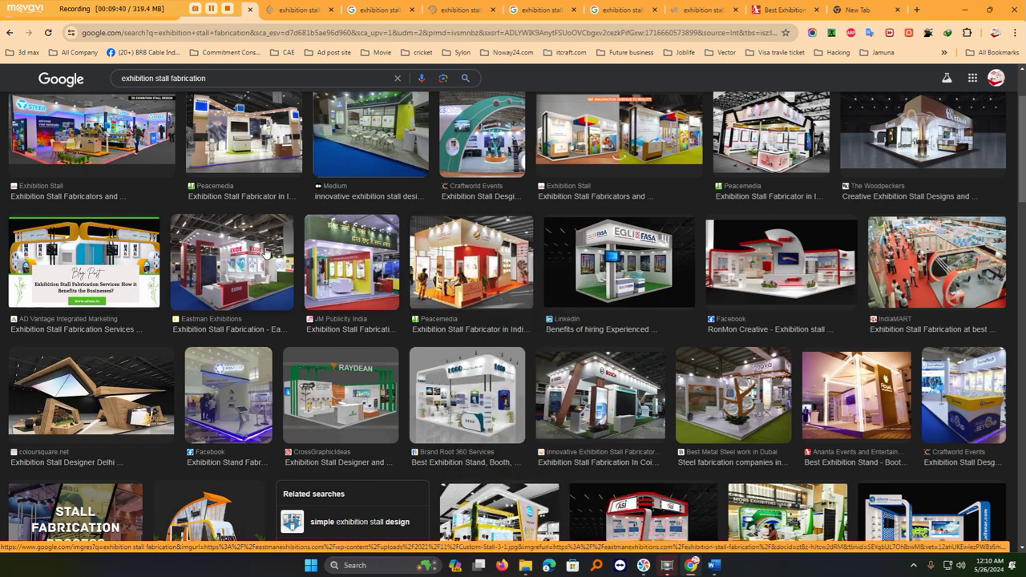
right_click(222, 258)
left_click(243, 266)
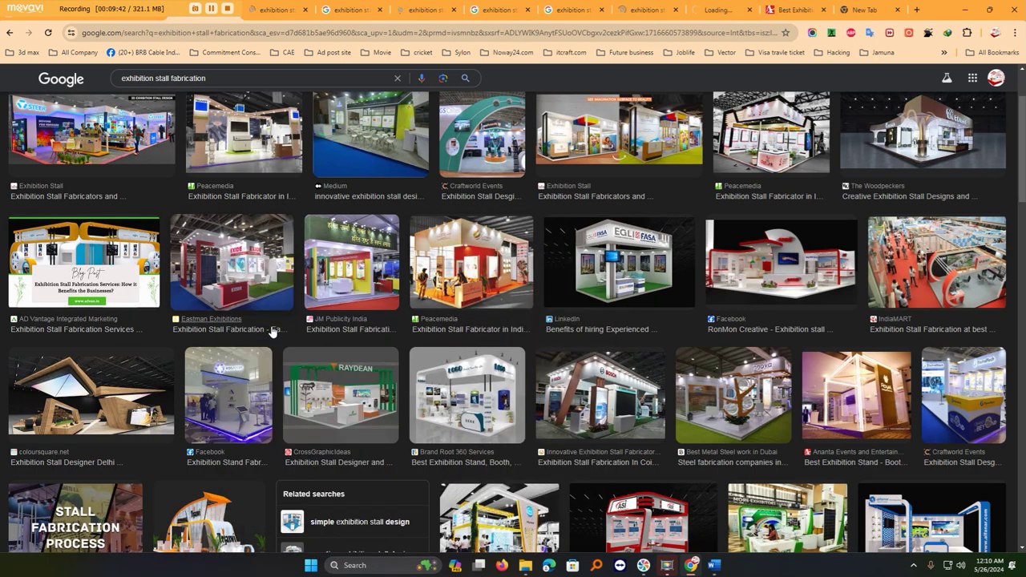
Open the STEER stall image at full size in its own browser tab and view it.
left_click(272, 10)
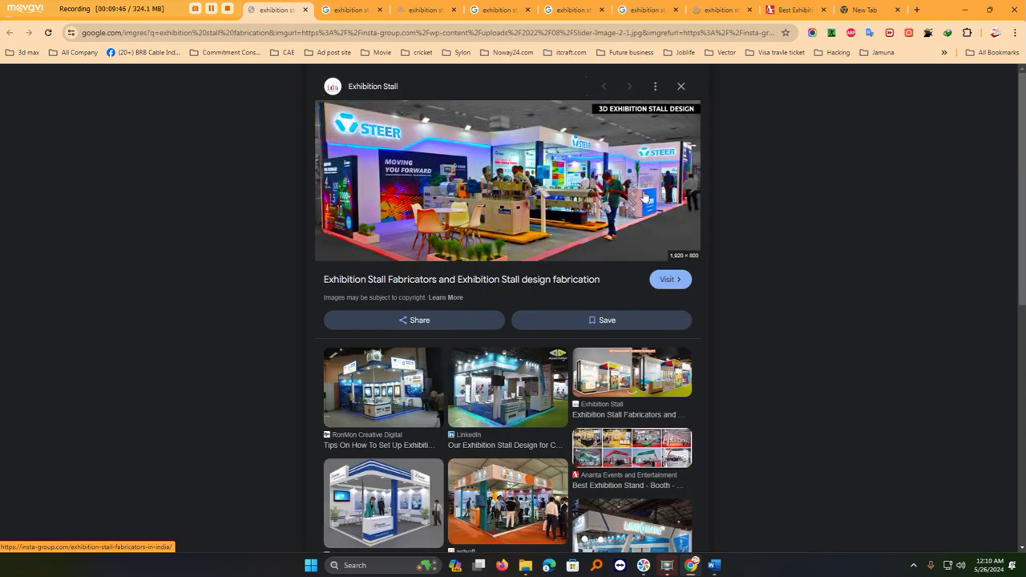
right_click(561, 191)
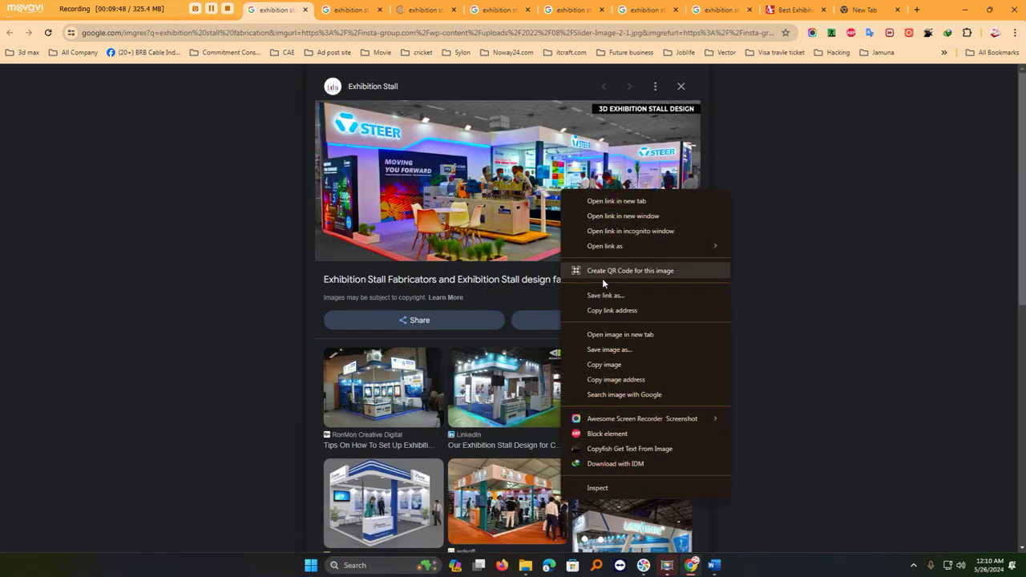
left_click(606, 335)
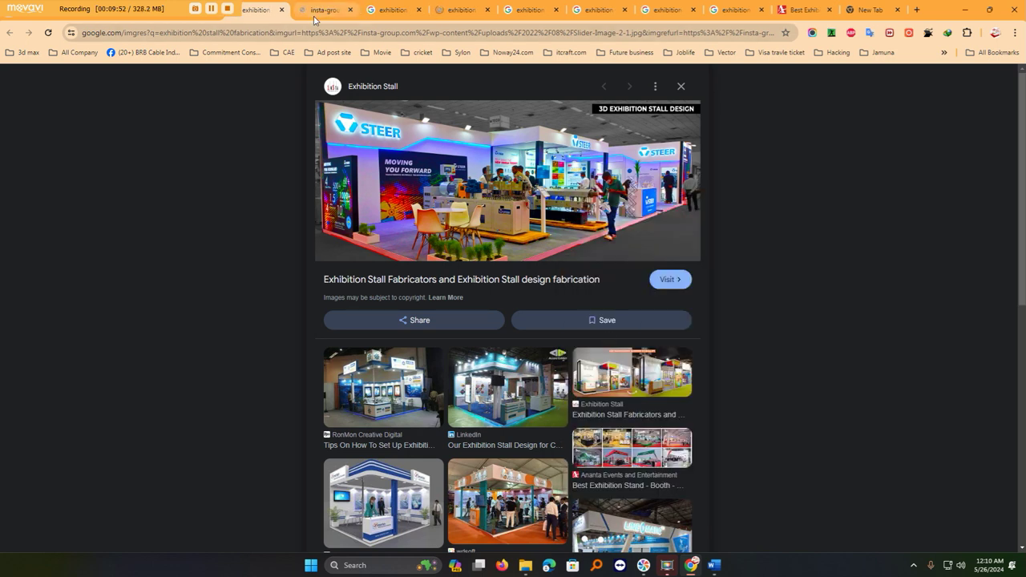
left_click(313, 17)
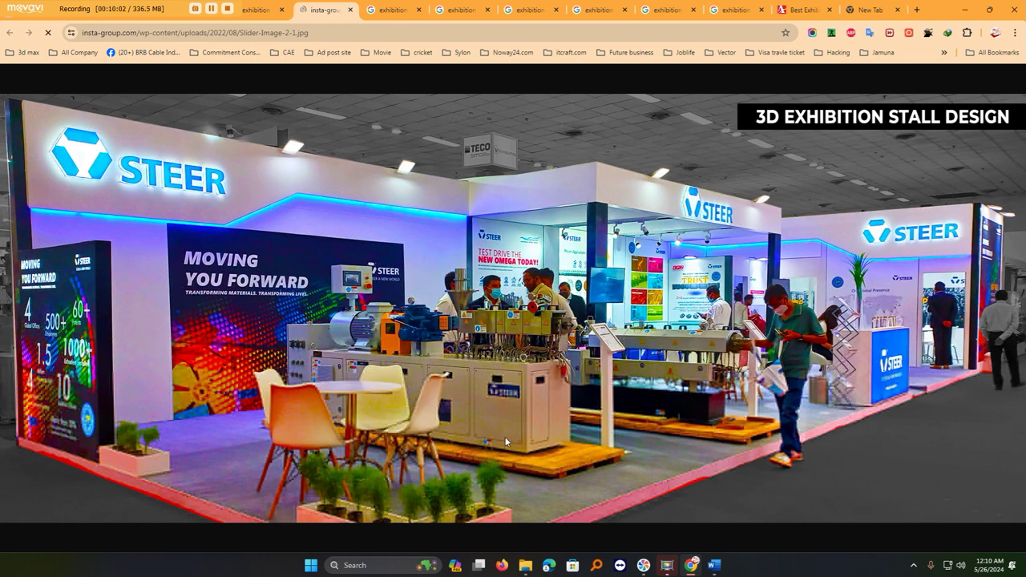
Save the STEER stall image as JPEG Slider-Image-2-1 in the Exhibition folder within krooy.com_2024 > Product krooy.com on drive J.
right_click(441, 274)
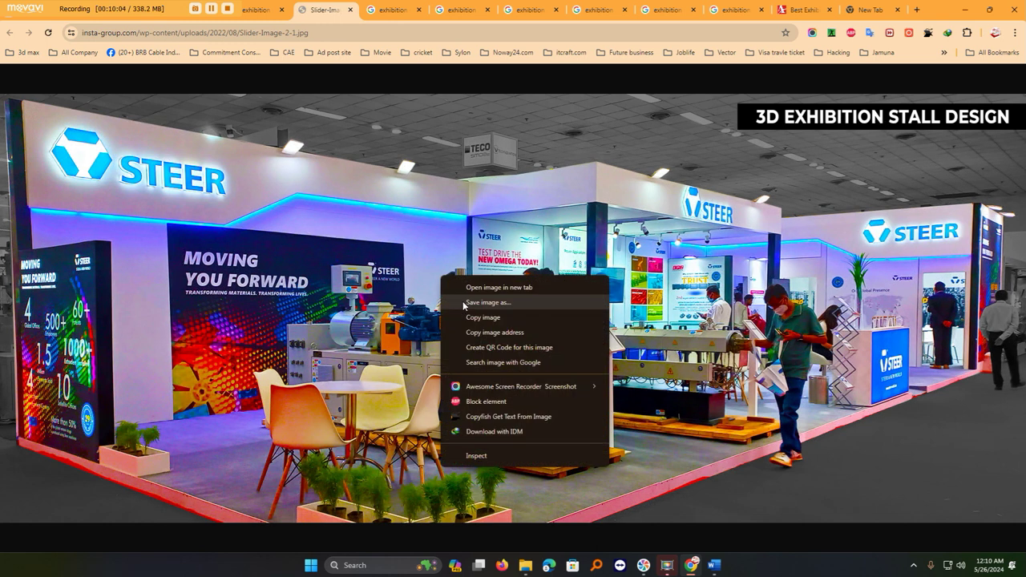
left_click(463, 304)
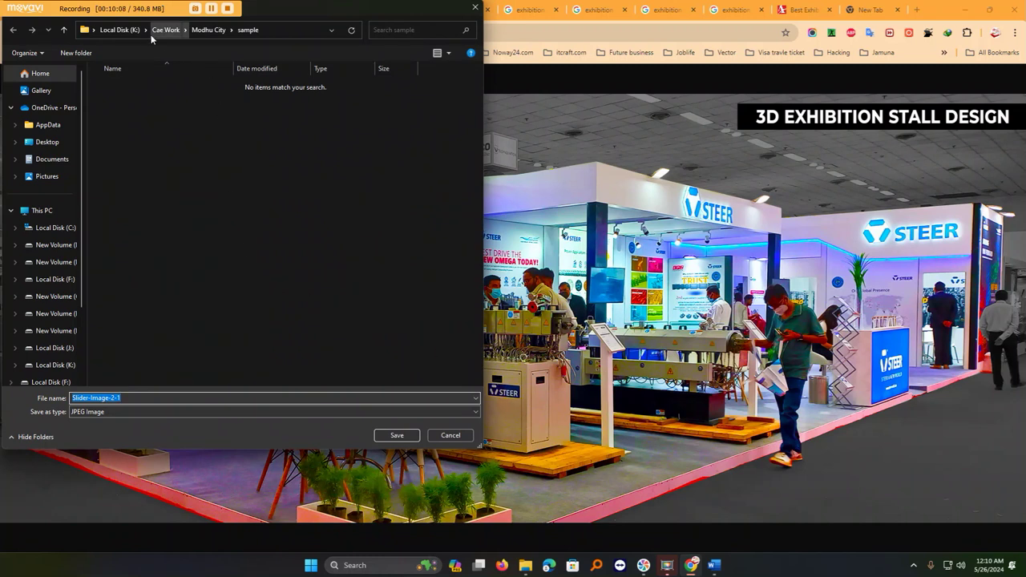
scroll(60, 333, "down", 2)
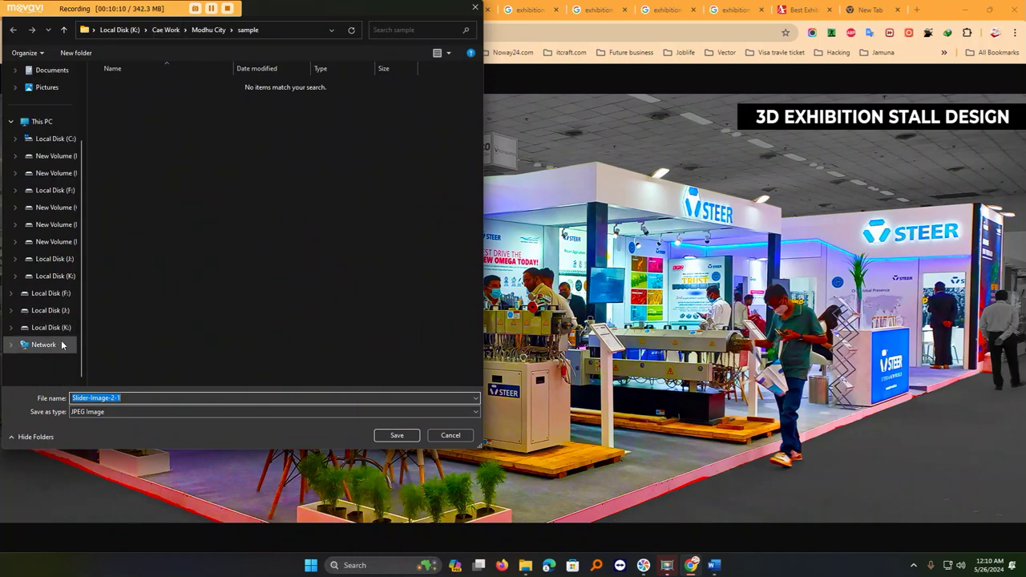
left_click(50, 310)
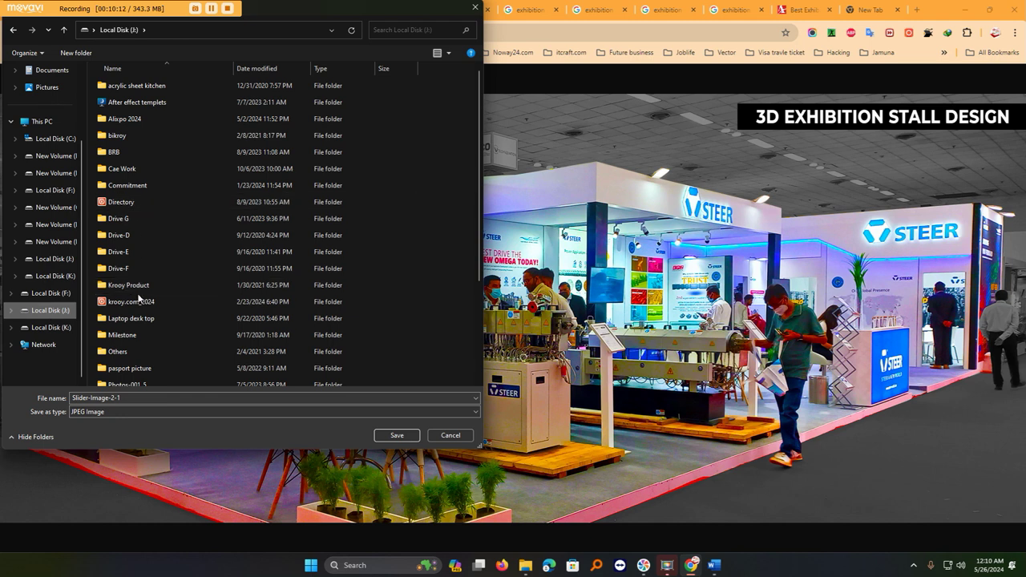
double_click(137, 301)
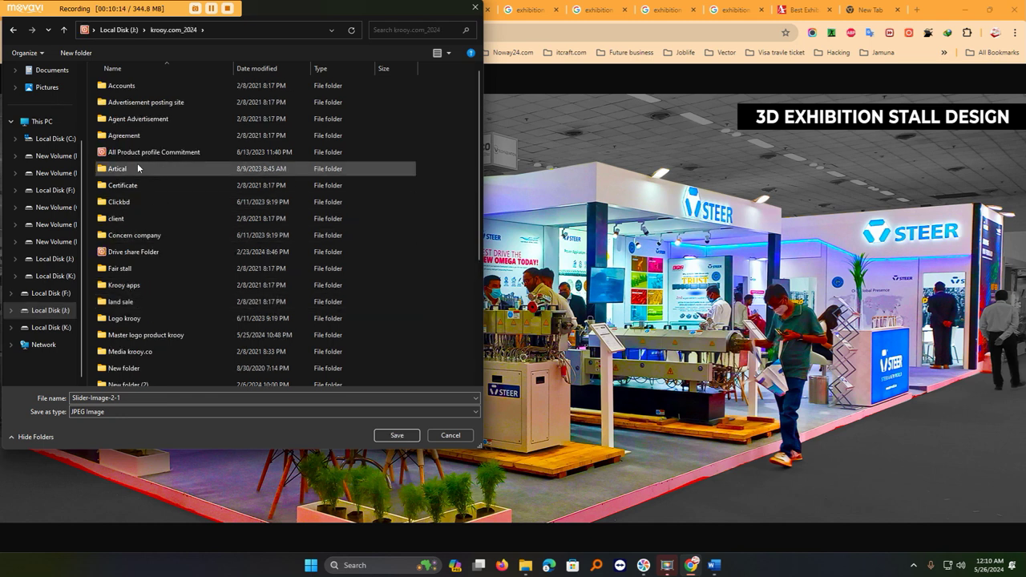
scroll(164, 232, "down", 2)
scroll(176, 276, "down", 2)
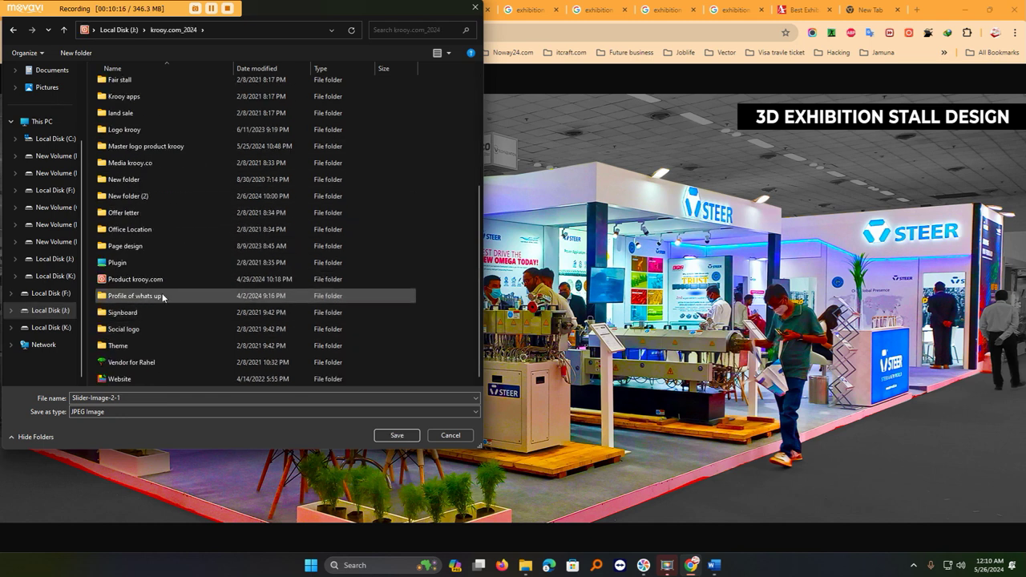
double_click(156, 282)
double_click(120, 119)
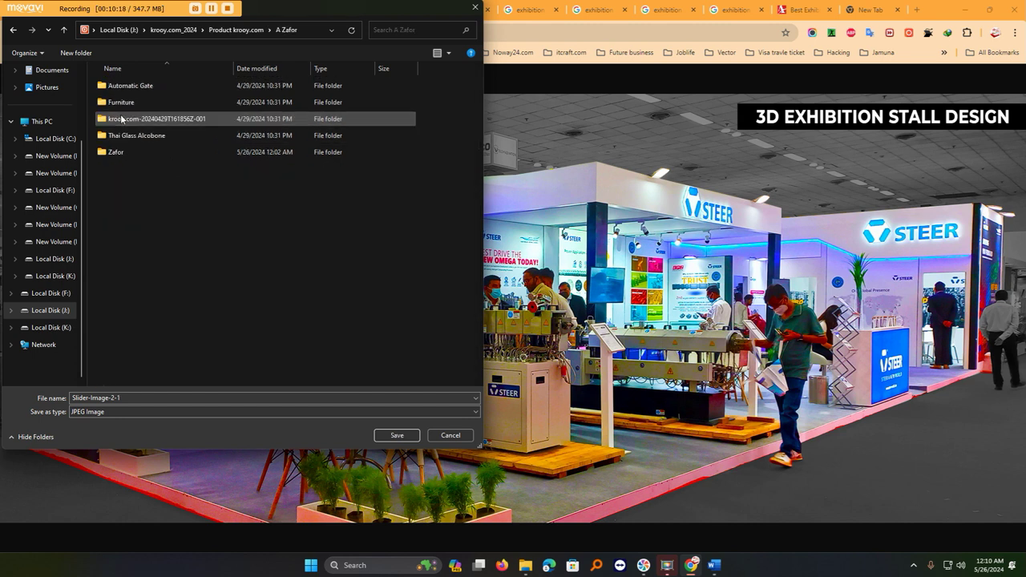
left_click(136, 151)
double_click(135, 151)
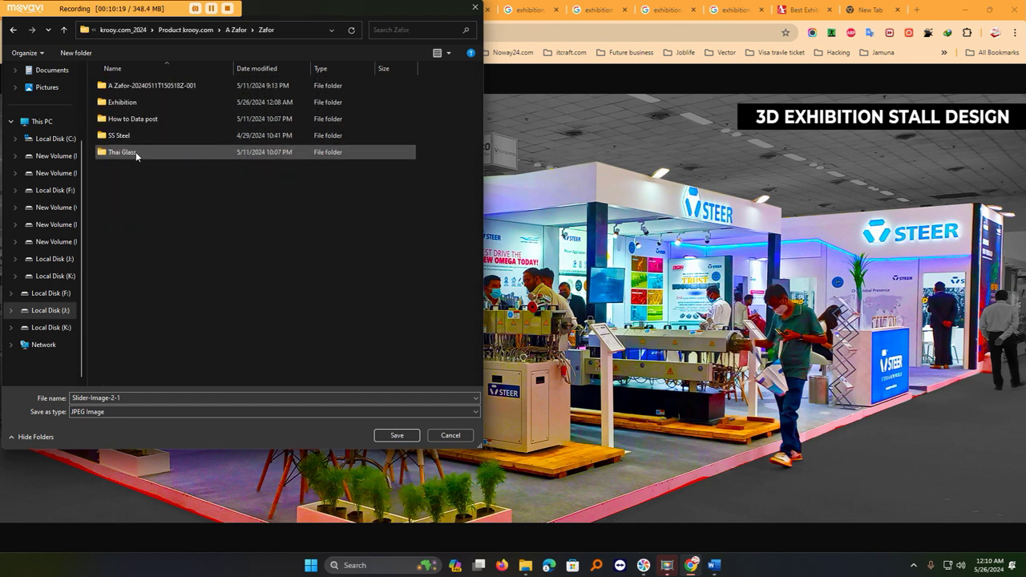
double_click(133, 97)
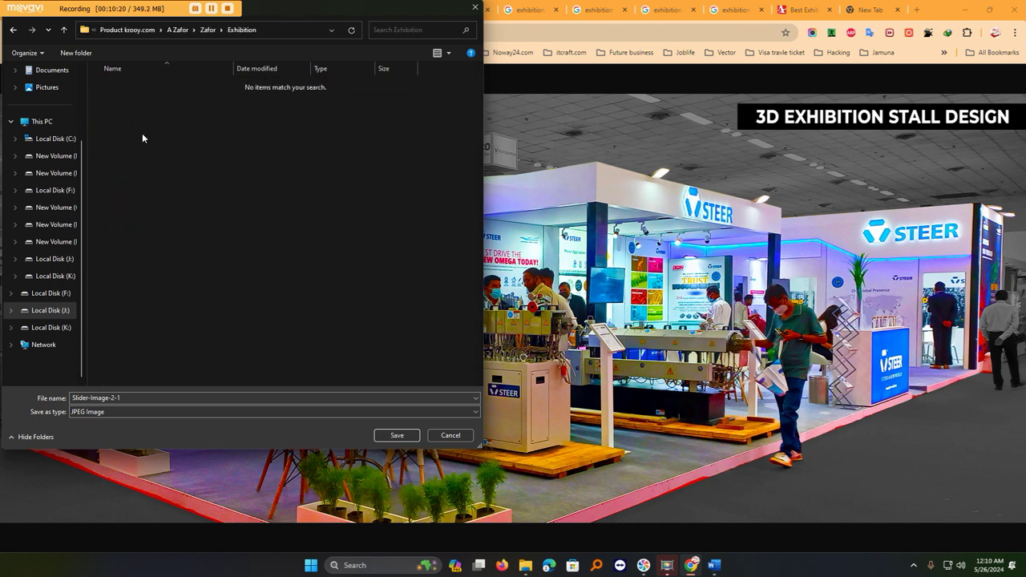
left_click(396, 435)
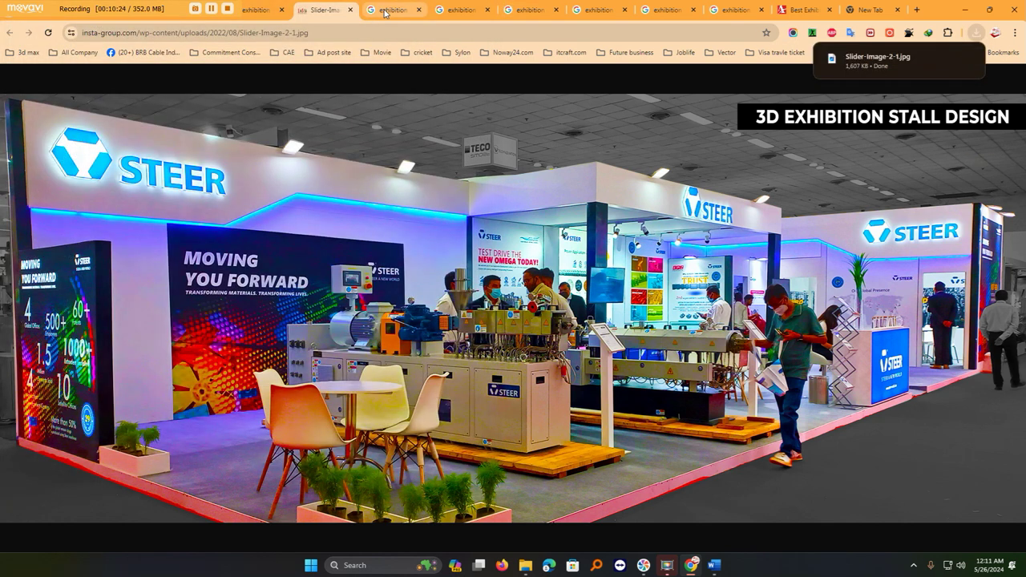
Open the Medium stall image with the blue floor at full size and save it as a JPEG in the Exhibition folder.
left_click(385, 12)
right_click(504, 254)
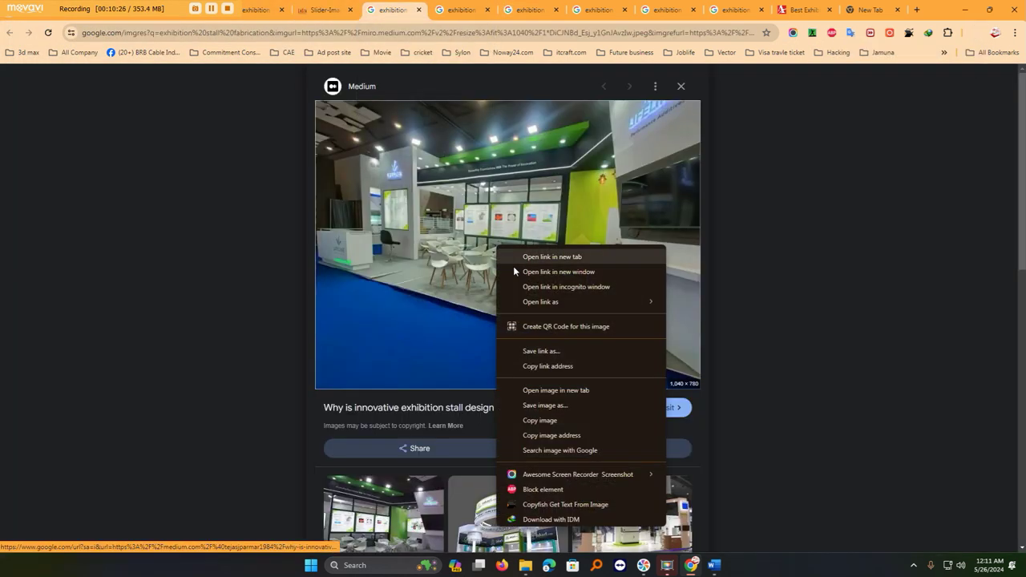
left_click(559, 391)
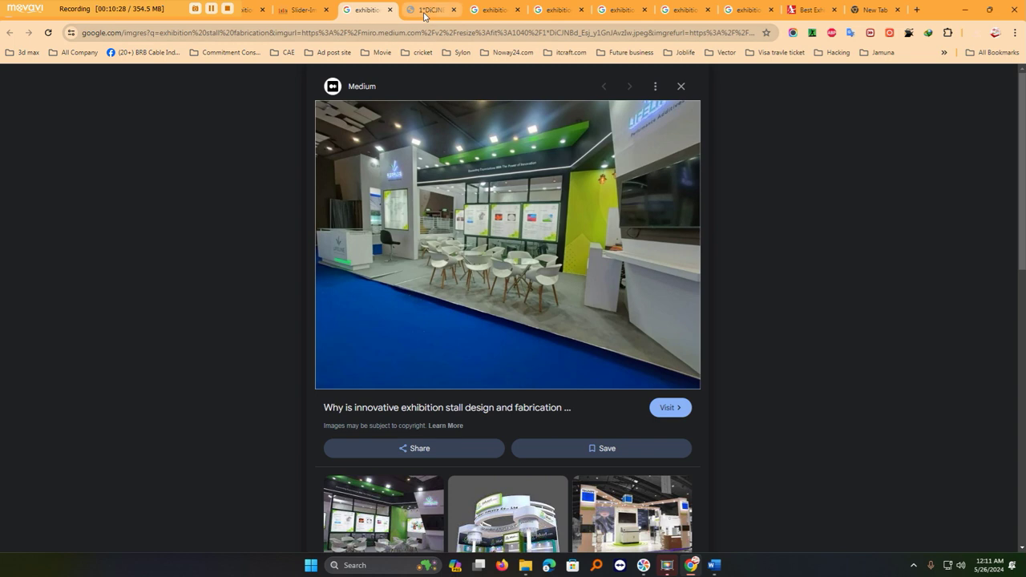
left_click(424, 12)
right_click(523, 279)
left_click(542, 303)
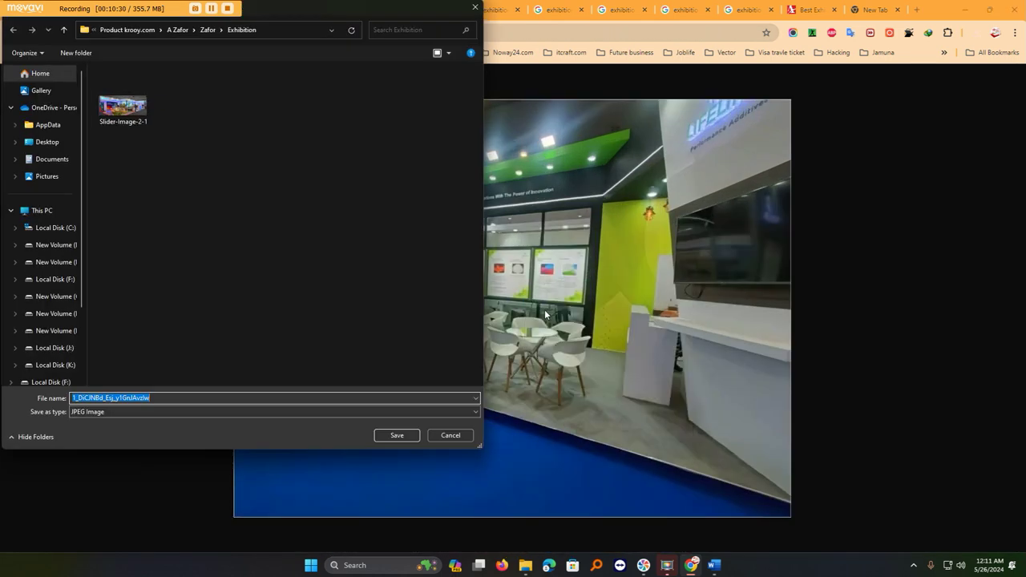
left_click(397, 437)
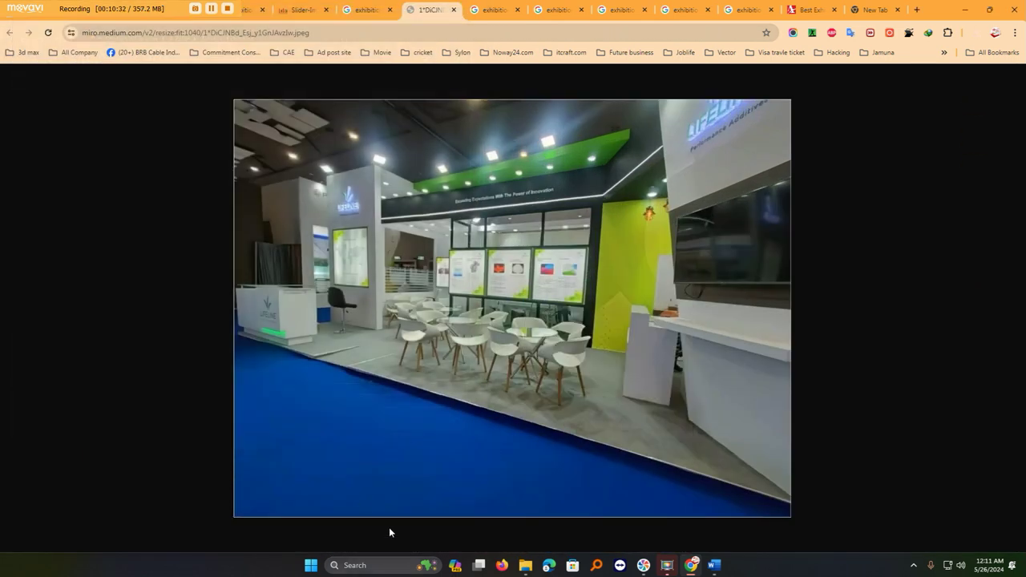
Open the Solunaris before-and-after stall image at full size and save it as JPEG Revised-Slider-Image-1 in the Exhibition folder.
left_click(496, 10)
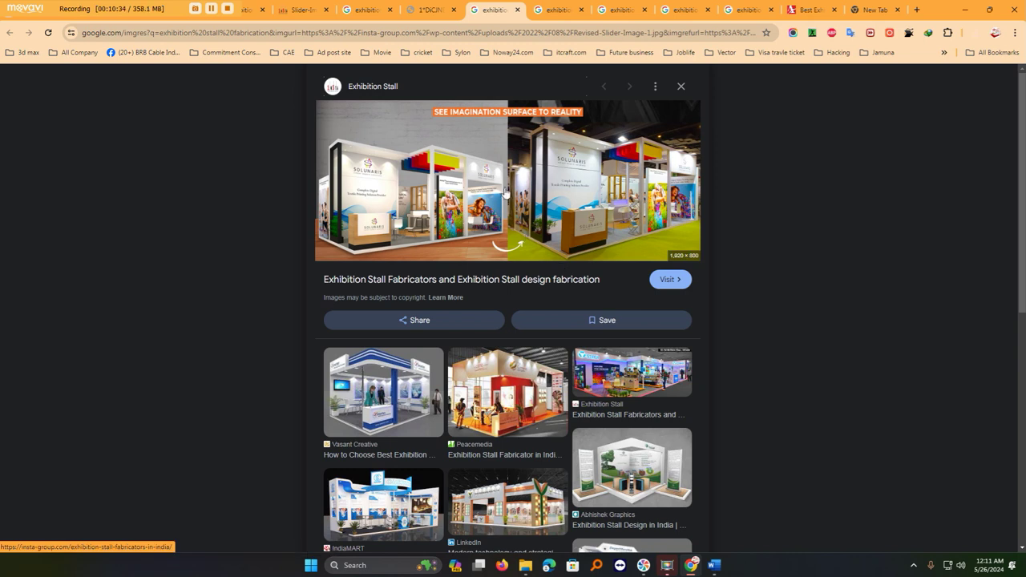
right_click(505, 188)
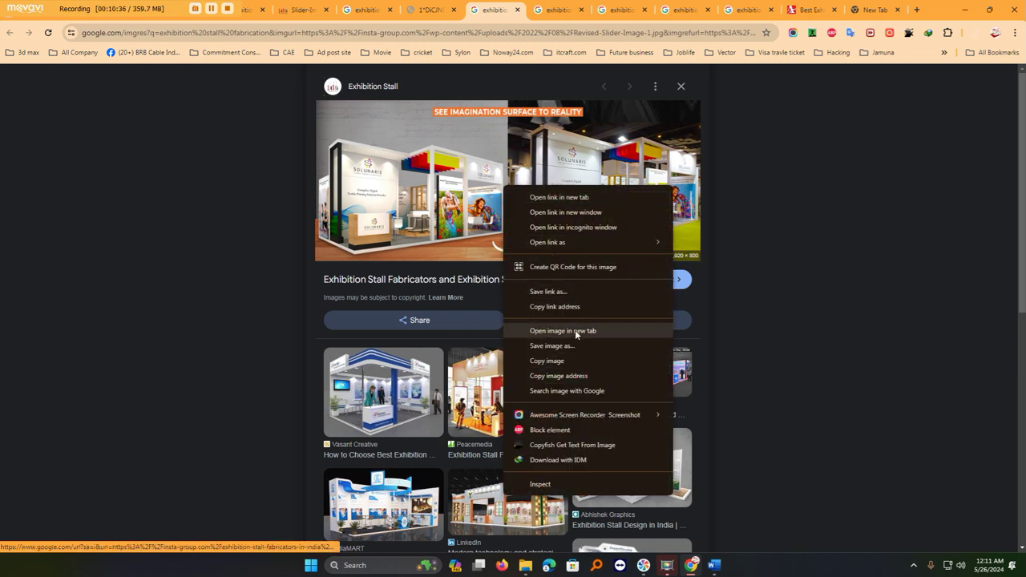
left_click(576, 330)
left_click(521, 10)
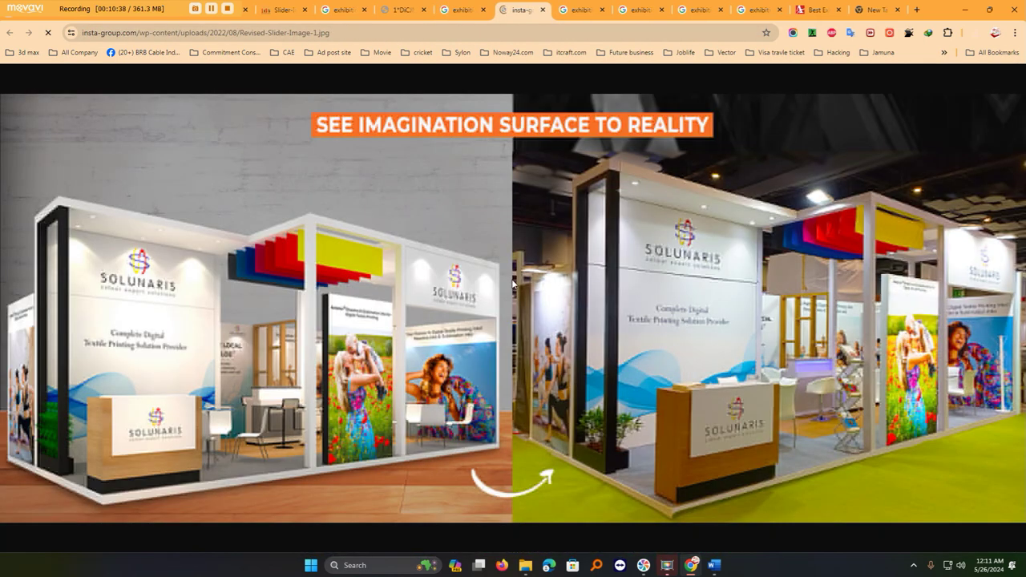
right_click(513, 277)
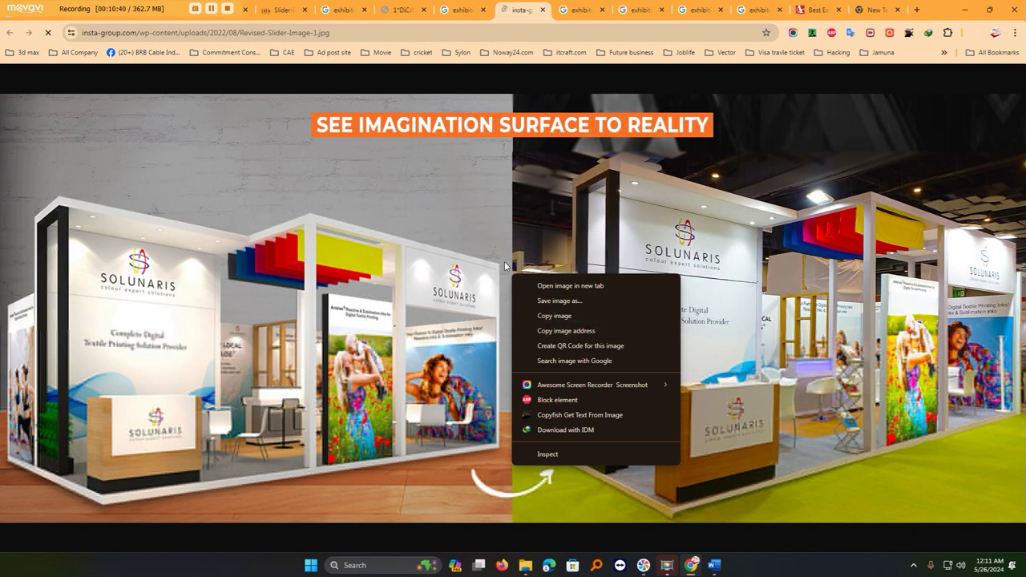
left_click(506, 267)
right_click(527, 225)
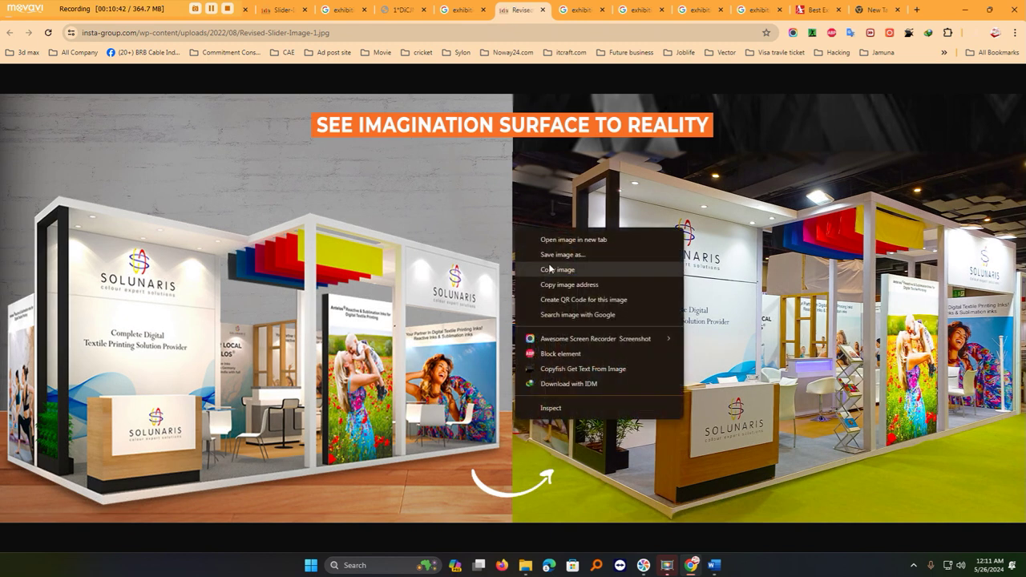
left_click(550, 258)
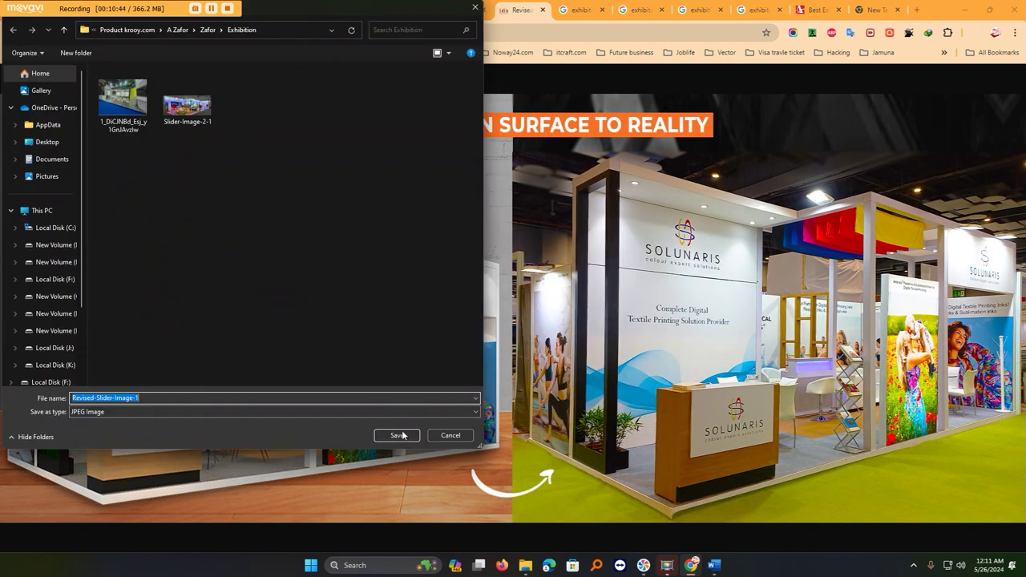
key("Return")
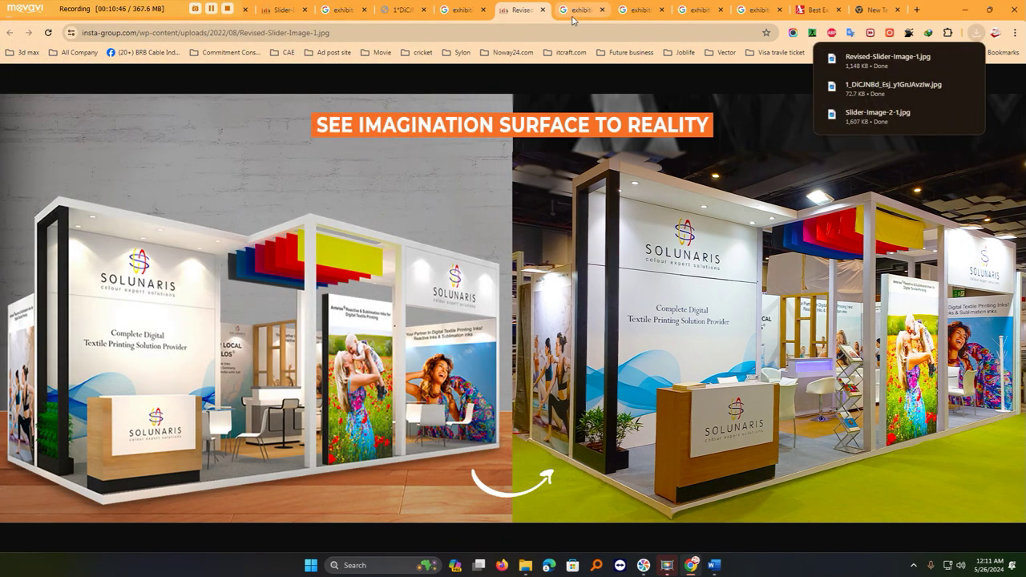
Open the OptiLink stall image at full size and save it as JPEG two_side_stall_design in the Exhibition folder.
left_click(573, 10)
right_click(549, 240)
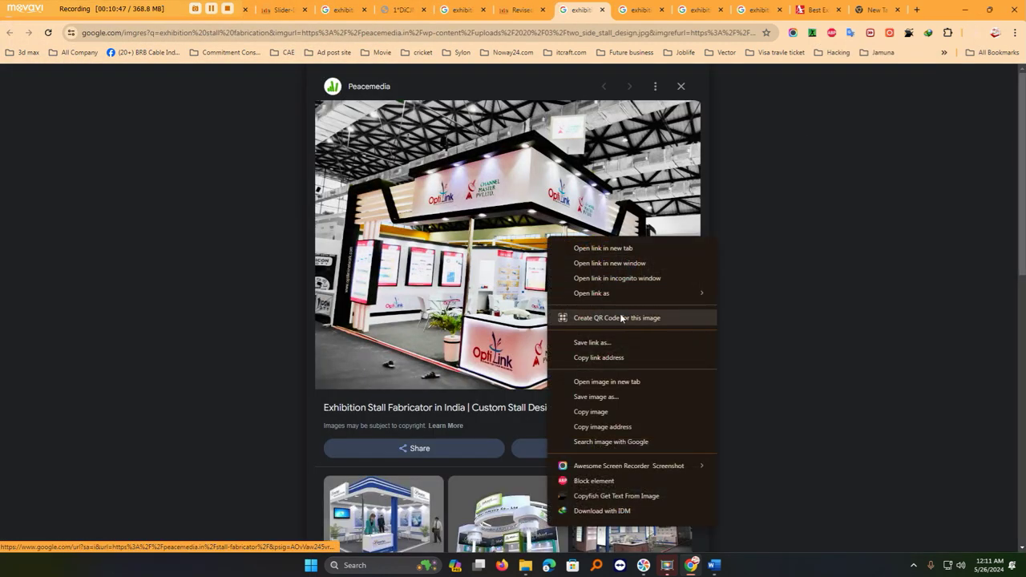
left_click(610, 385)
left_click(604, 9)
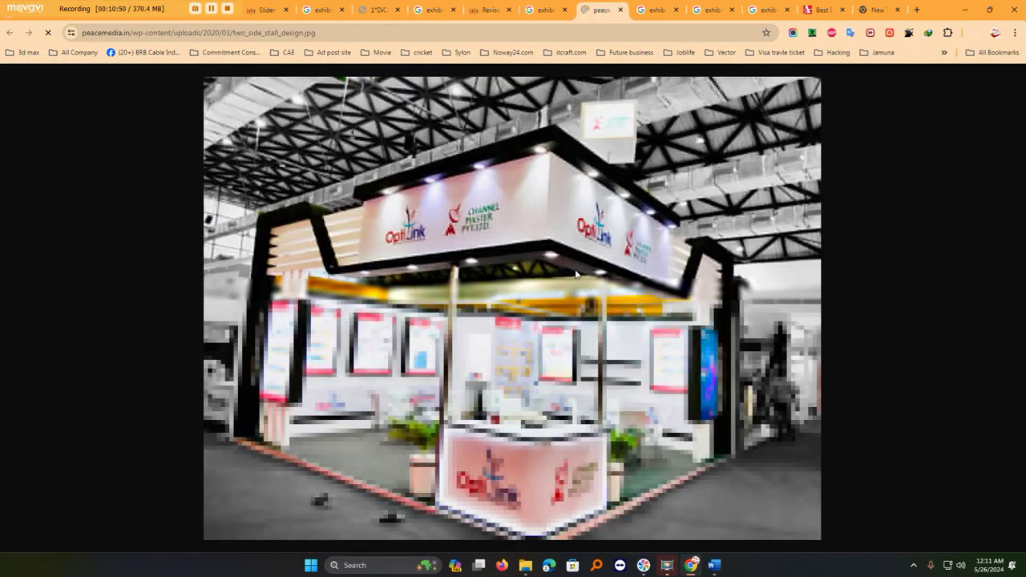
right_click(540, 228)
left_click(569, 249)
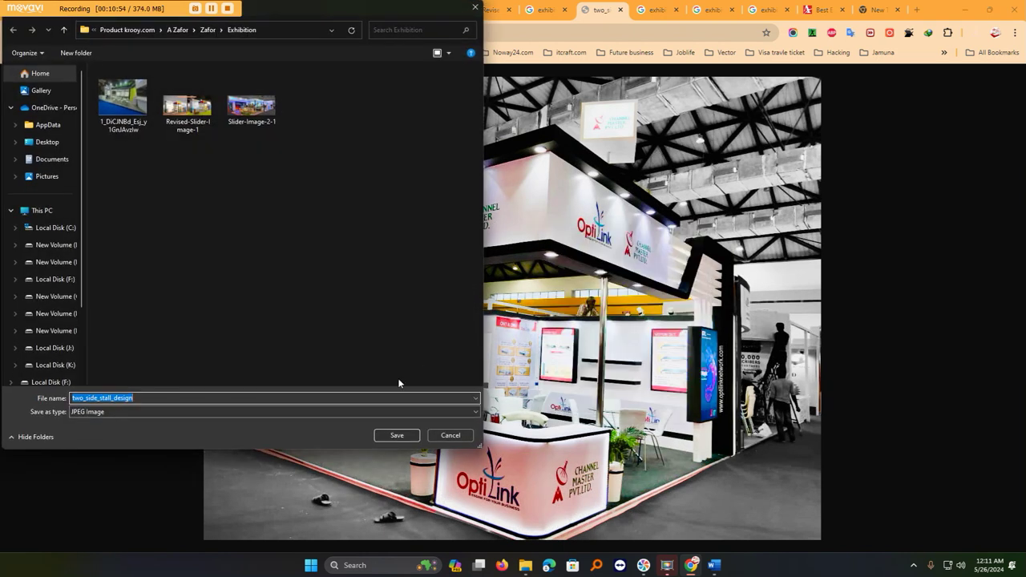
left_click(403, 434)
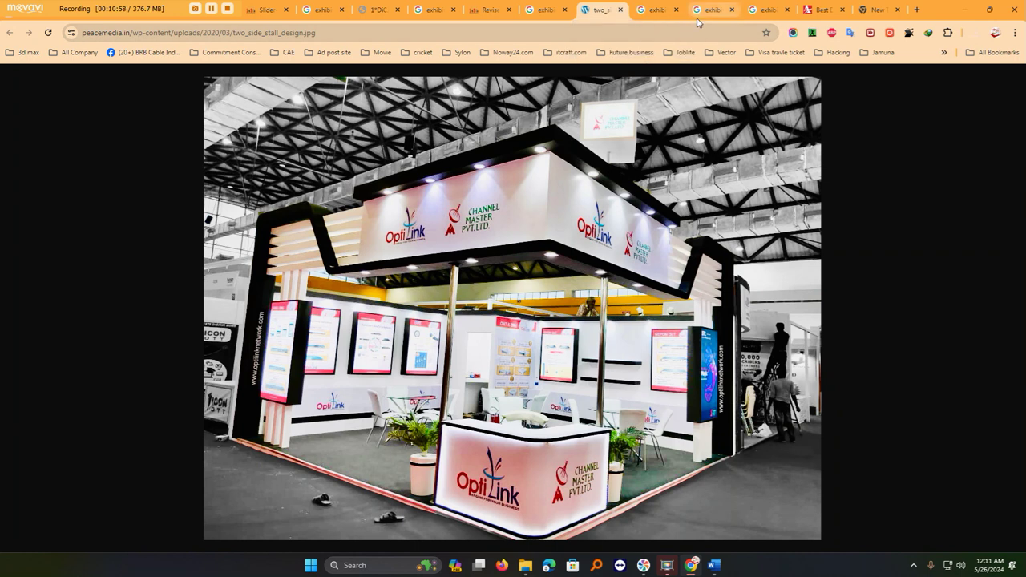
left_click(657, 8)
right_click(538, 173)
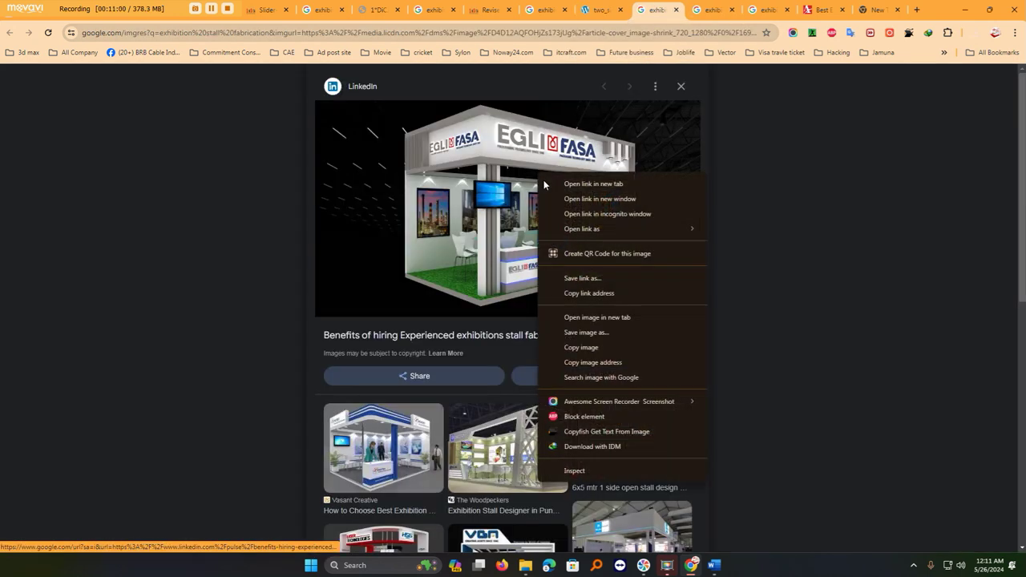
left_click(606, 320)
key("ctrl+Tab")
right_click(591, 235)
left_click(622, 233)
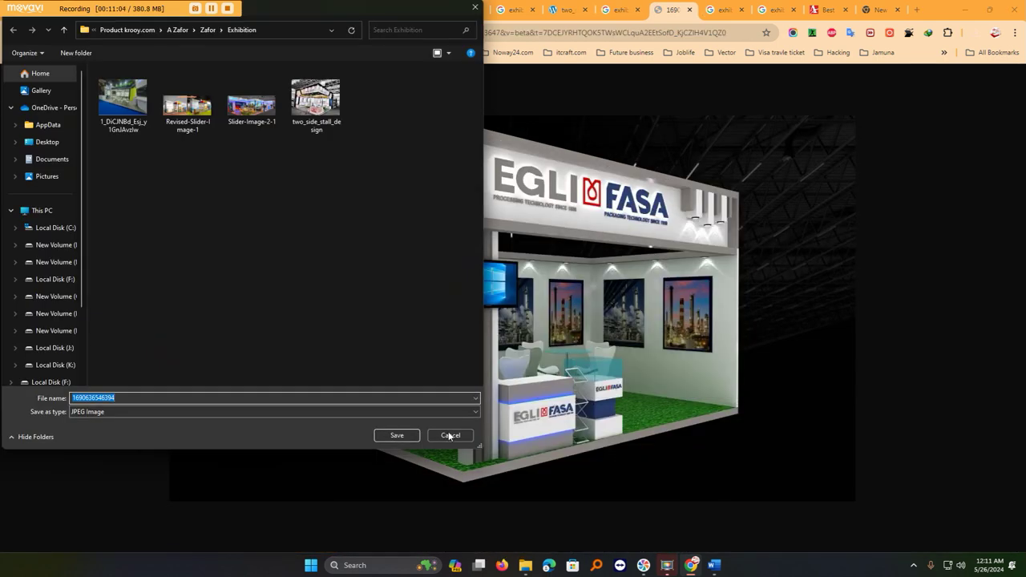
left_click(397, 435)
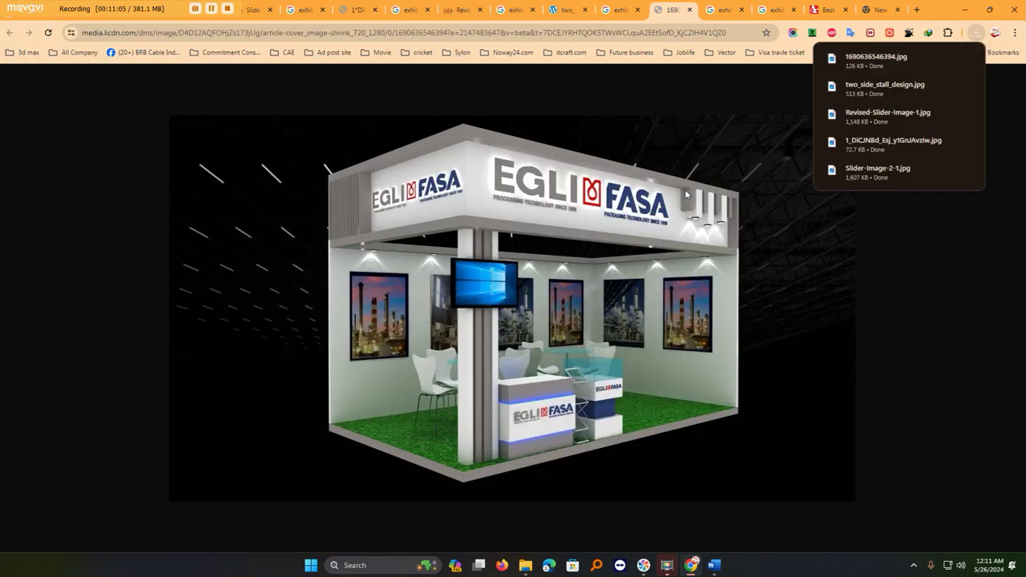
Open The Cone Company stall image at full size and save it as Food-beverages in the Exhibition folder.
left_click(718, 10)
right_click(535, 230)
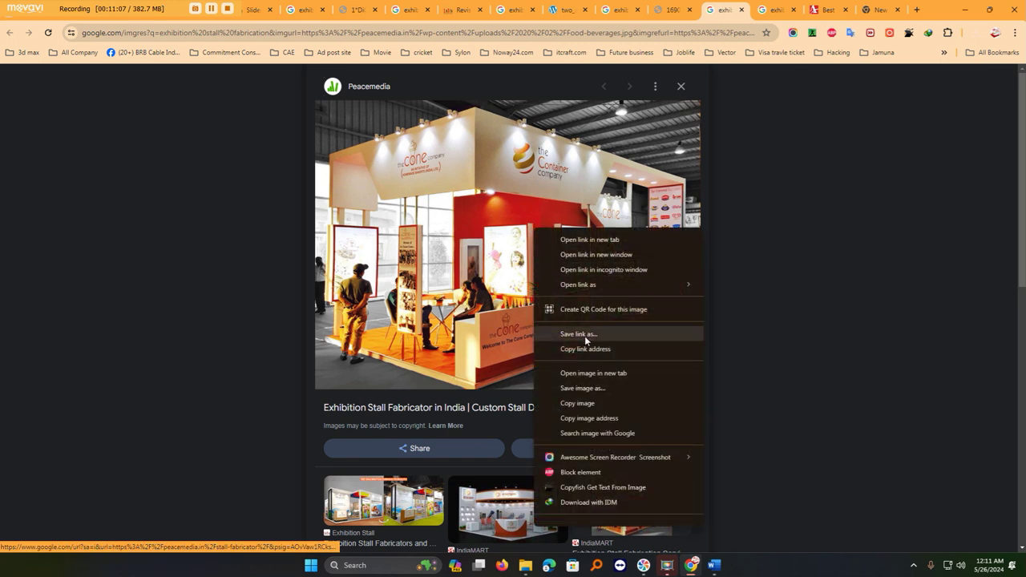
left_click(593, 373)
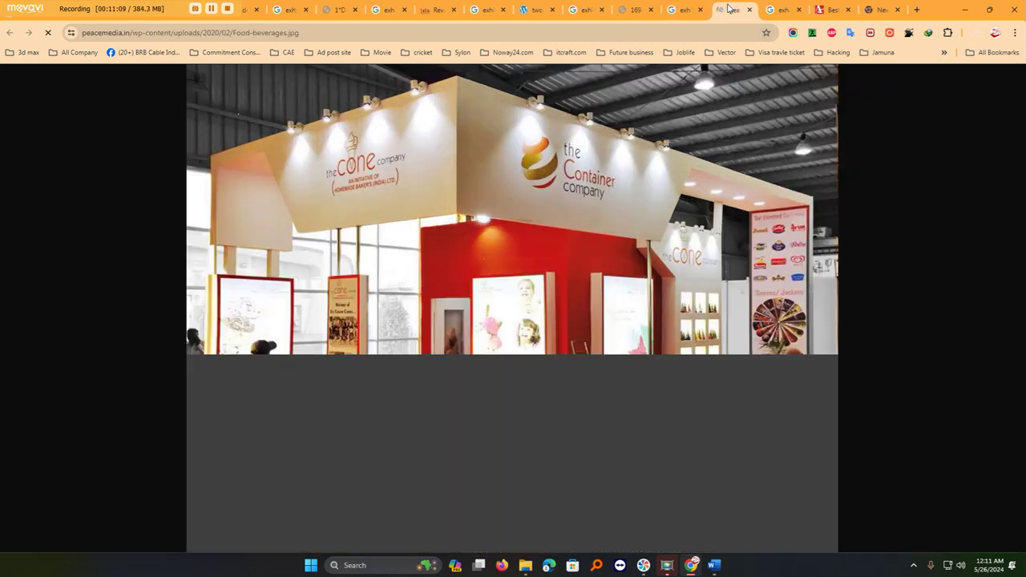
left_click(729, 9)
right_click(538, 248)
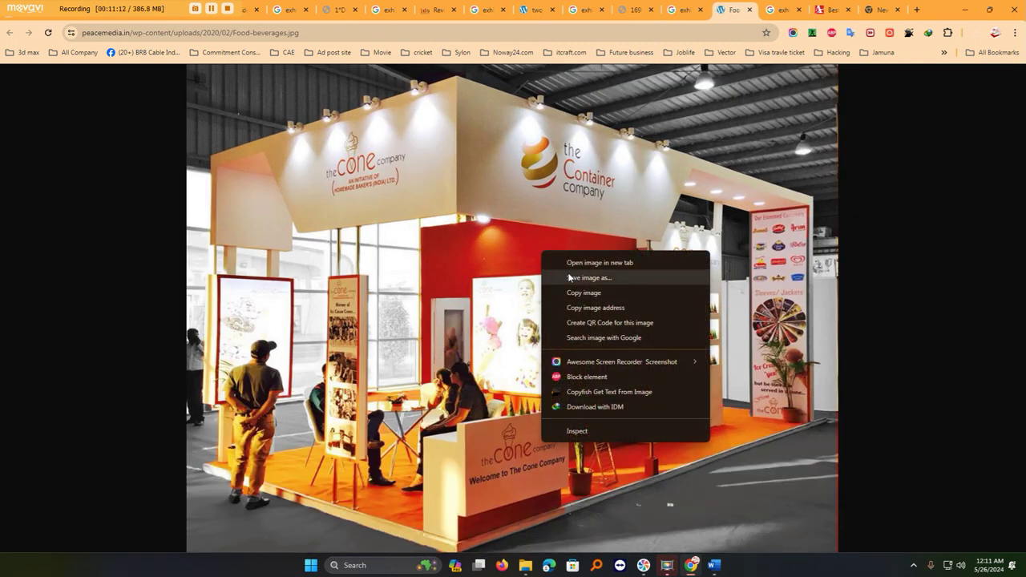
left_click(572, 278)
left_click(396, 434)
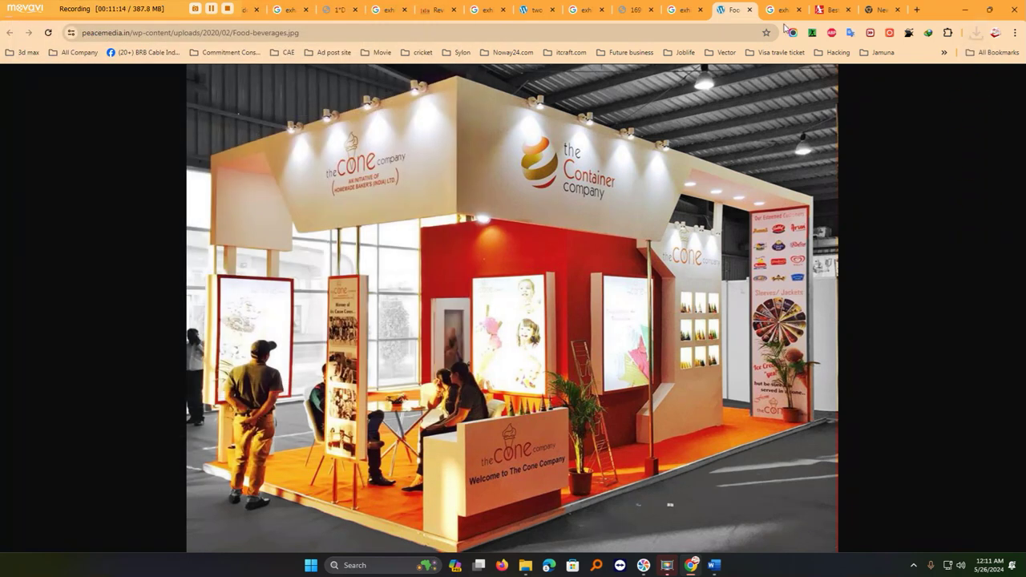
Open the EXIDE stall image at full size and save it as Custom-Stall-3-1 in the Exhibition folder.
left_click(791, 14)
right_click(581, 251)
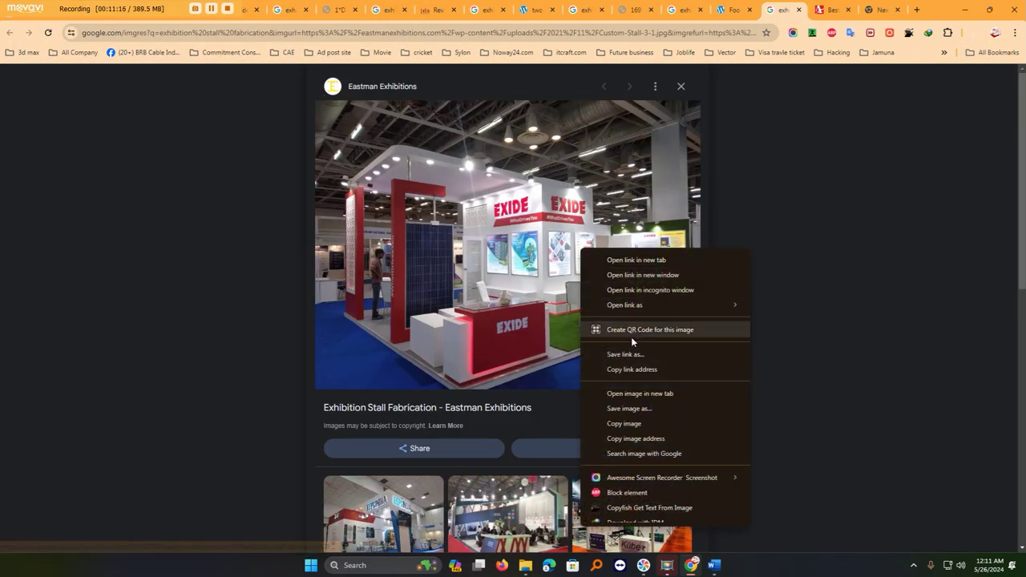
left_click(633, 393)
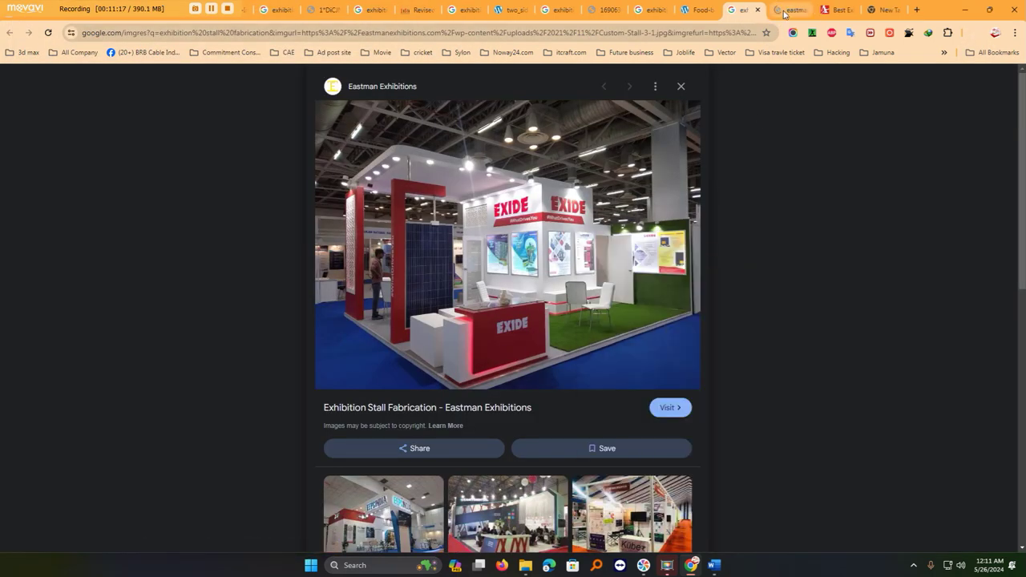
left_click(784, 14)
right_click(529, 249)
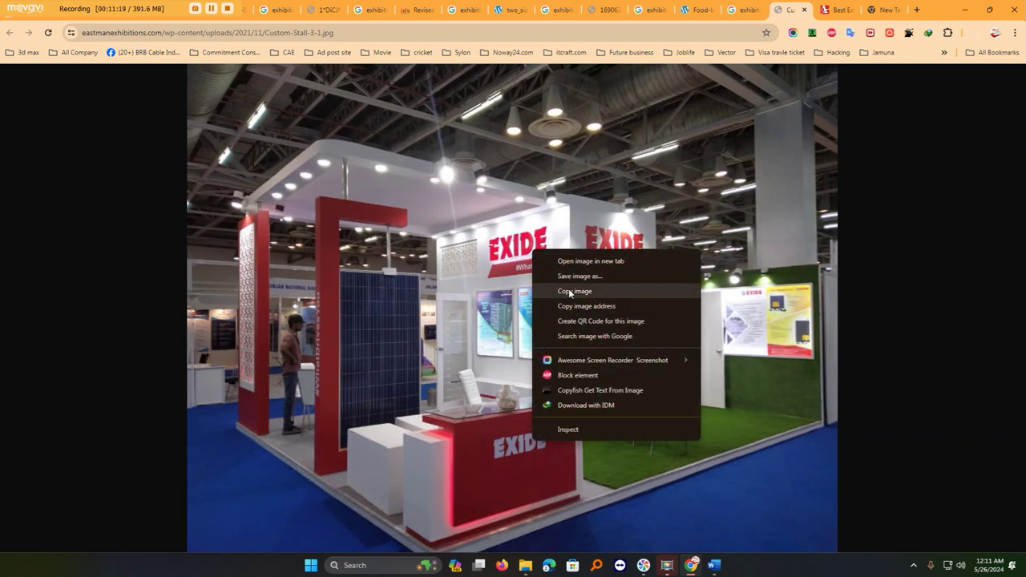
left_click(569, 277)
left_click(396, 437)
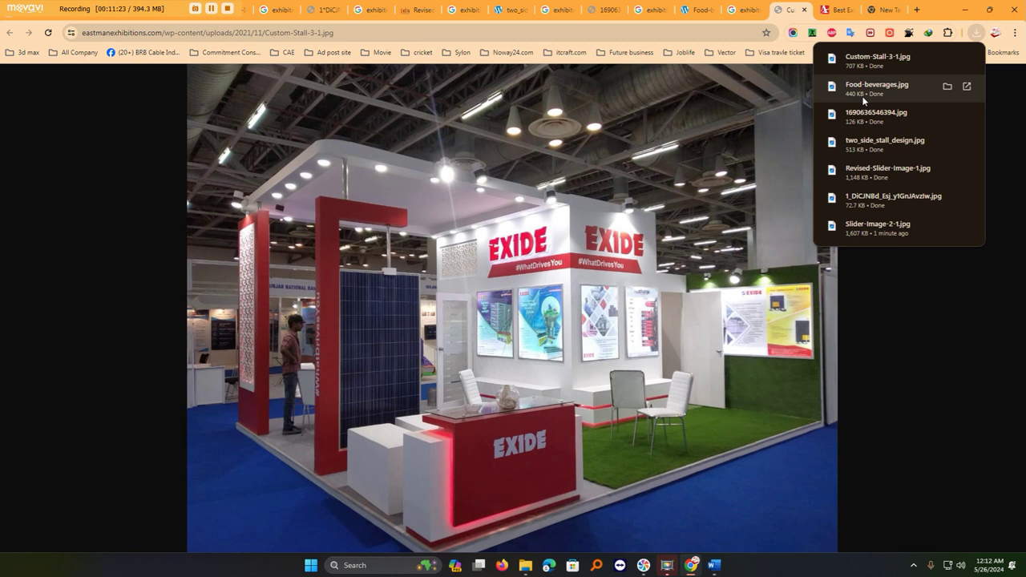
Show the downloads in the Exhibition folder and copy all the stall images except two_side_stall_design, leaving out the Word documents.
left_click(946, 61)
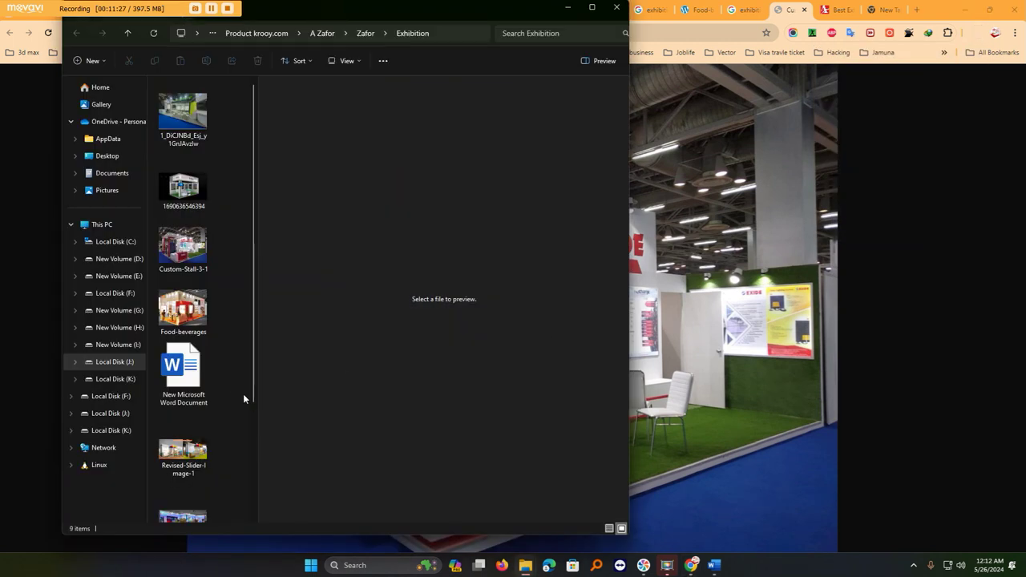
left_click(183, 112)
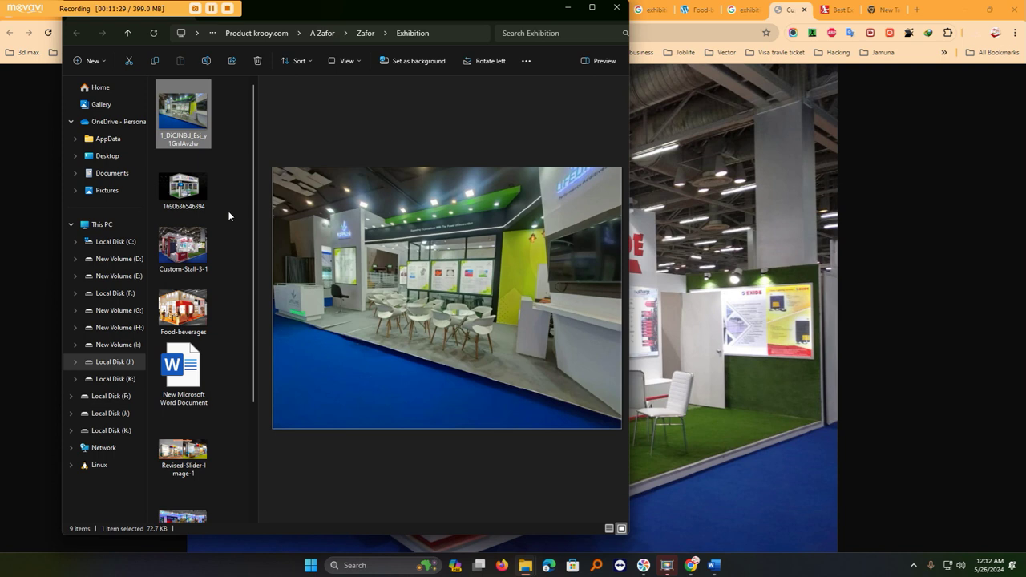
scroll(228, 217, "down", 2)
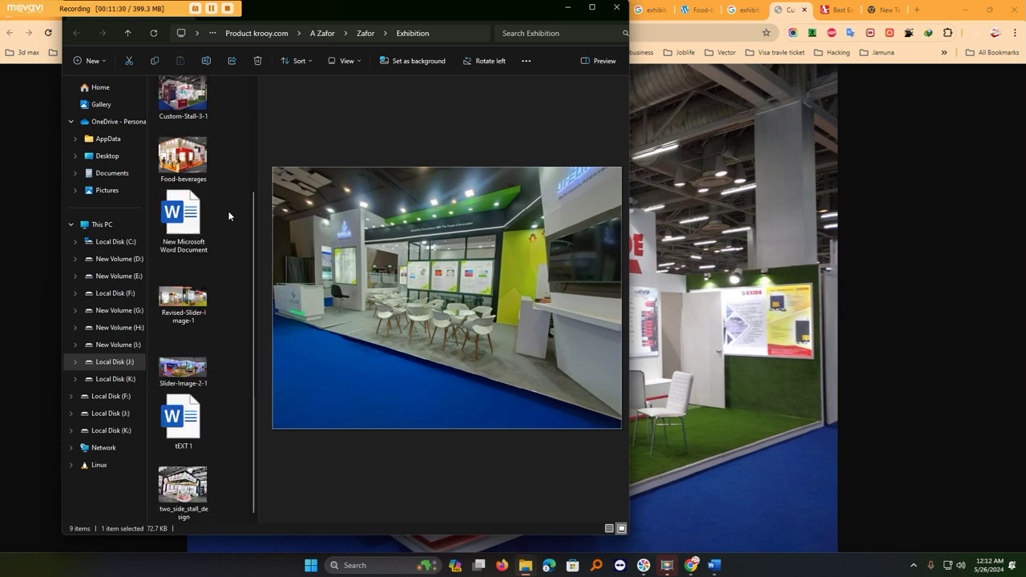
left_click(190, 371)
left_click(183, 303, "ctrl")
left_click(200, 160, "ctrl")
left_click(192, 97, "ctrl")
scroll(204, 161, "up", 2)
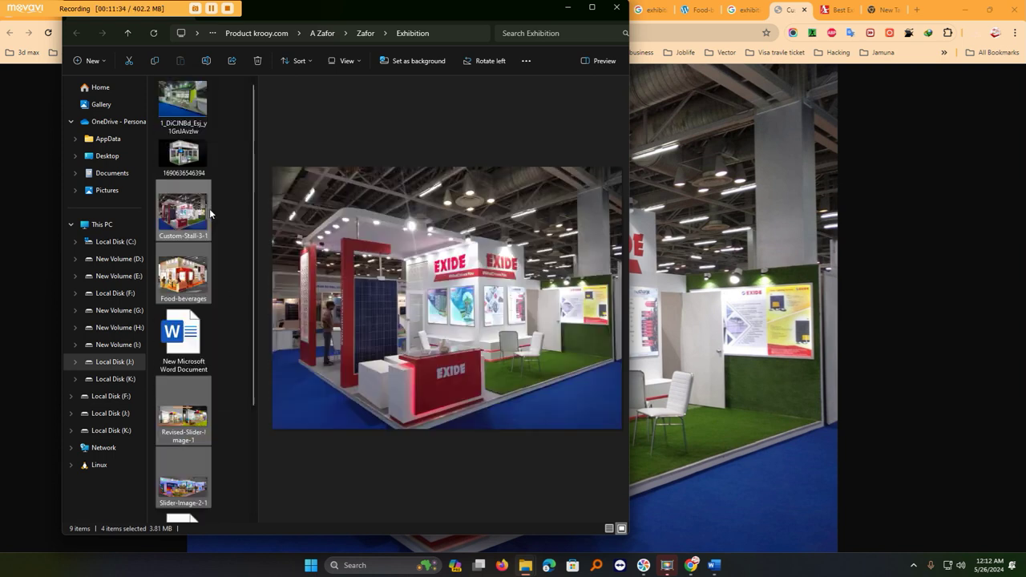
left_click(201, 104, "ctrl+shift")
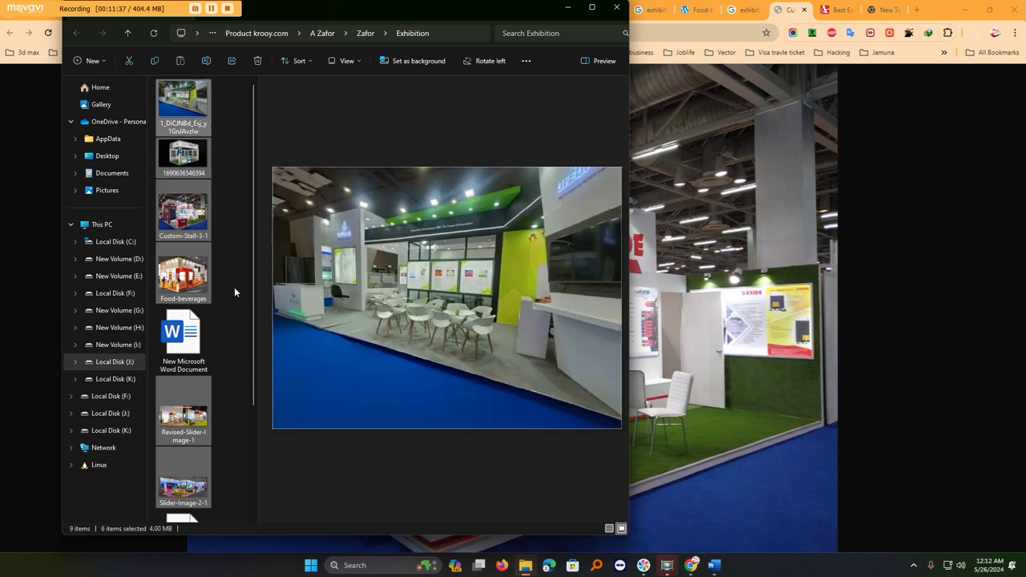
Open the Master Design presentation from the parent folder of Exhibition in PowerPoint and maximize its window.
left_click(366, 33)
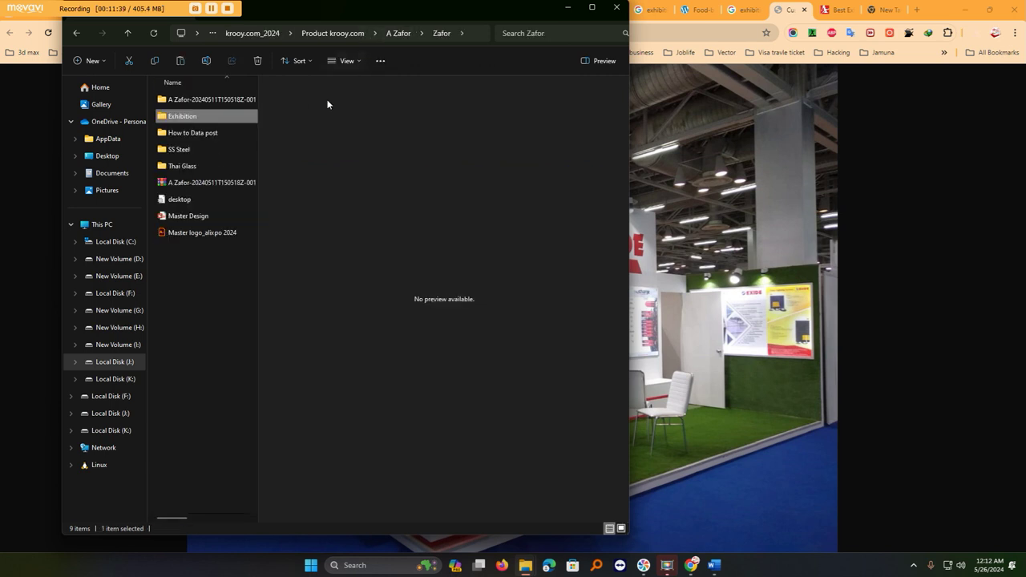
left_click(193, 218)
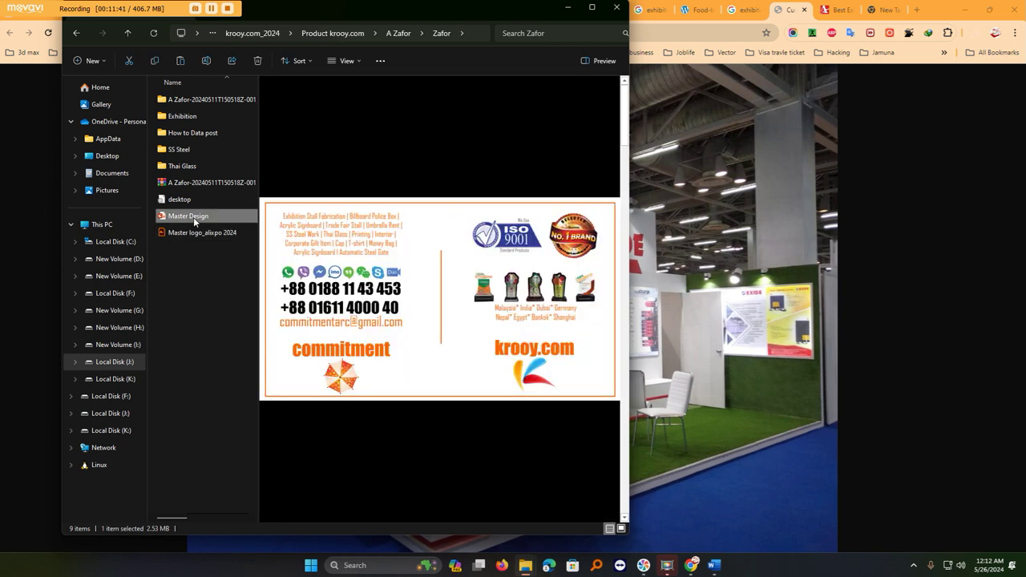
double_click(193, 217)
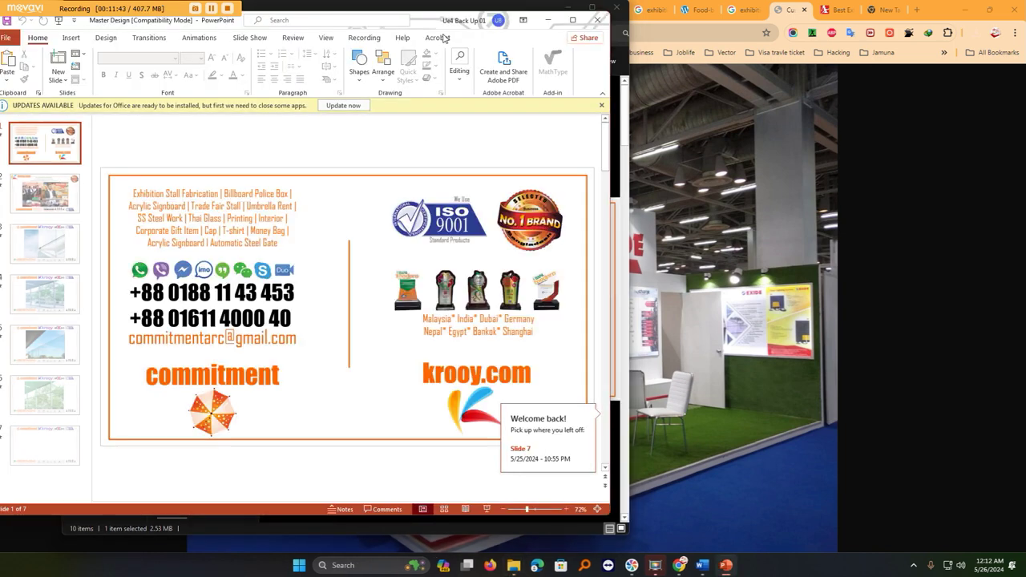
left_click(574, 20)
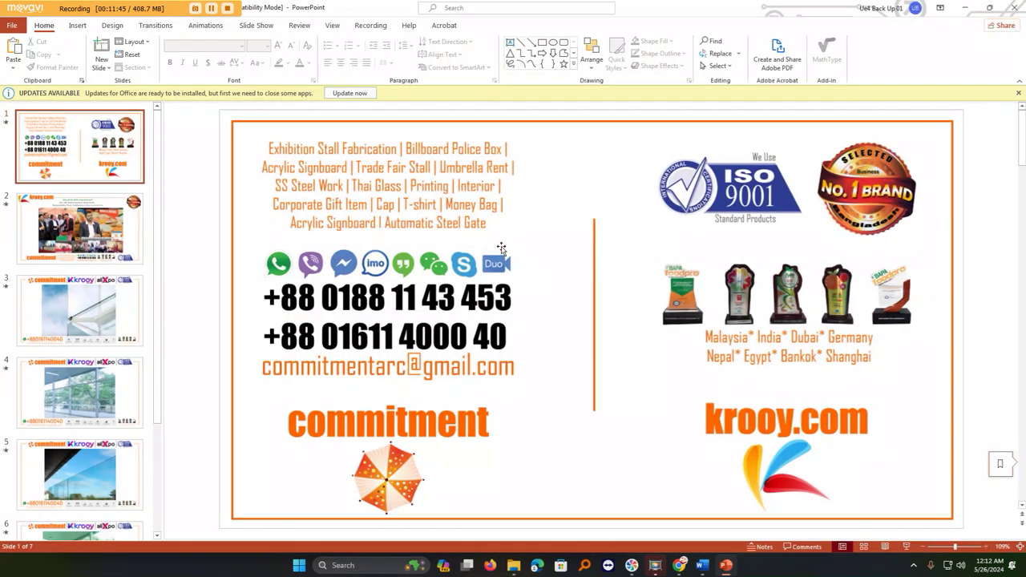
Delete the glass building photos from slides 3 and 4, keeping the branded frame and logos.
left_click(120, 327)
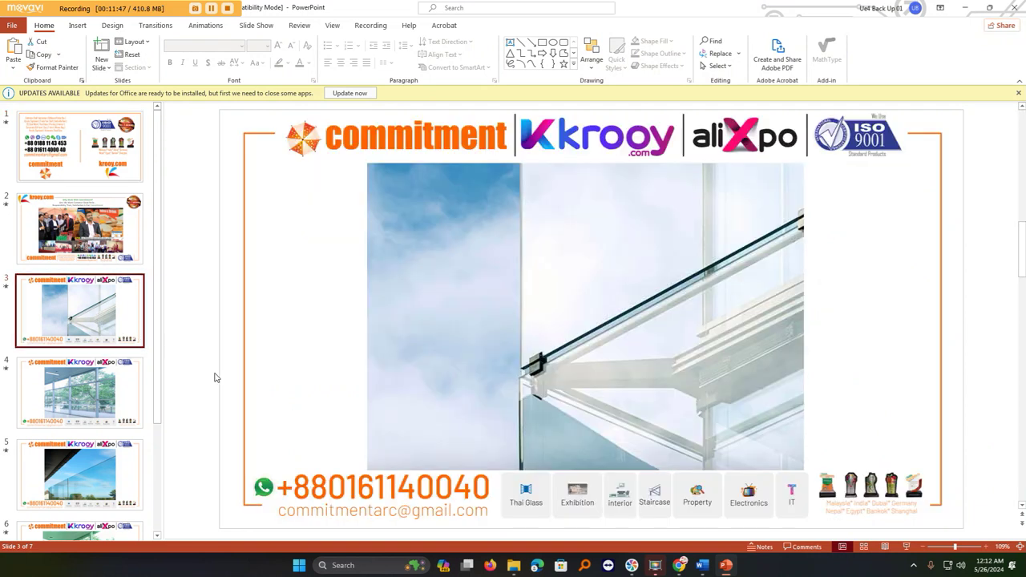
left_click(377, 301)
key("Delete")
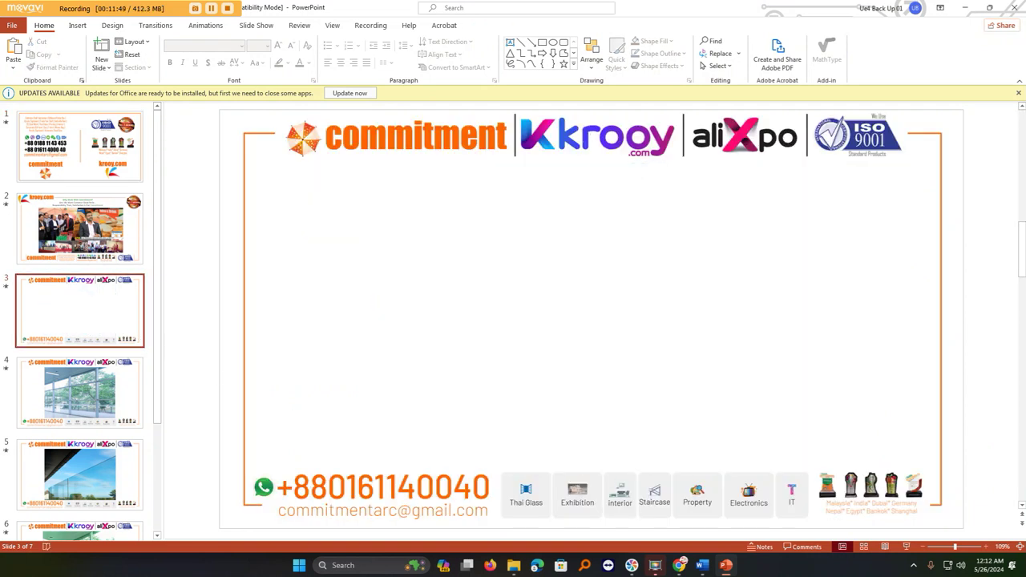
left_click(81, 392)
left_click(449, 303)
key("Delete")
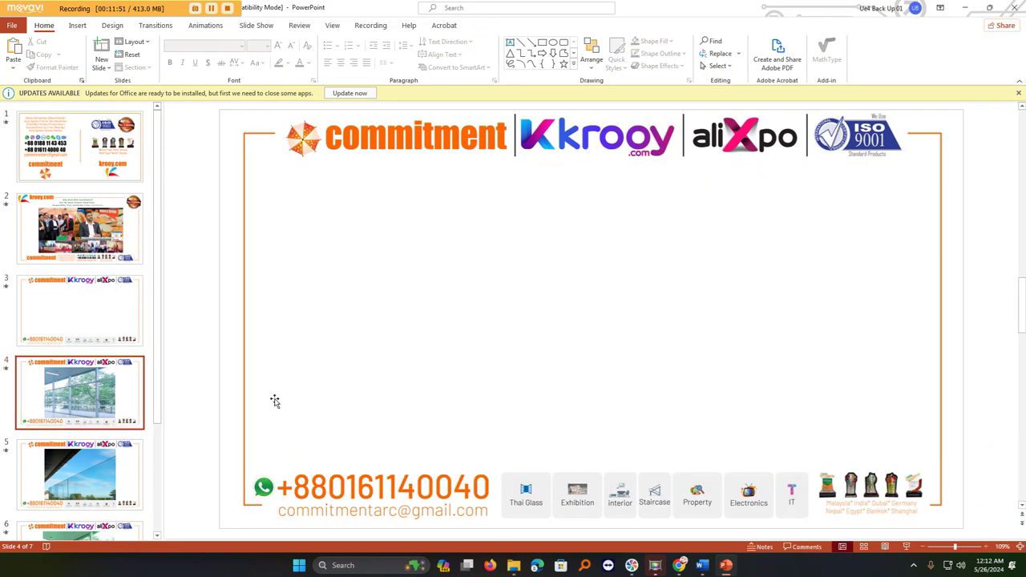
Delete the glass building photos from slides 5 and 6, keeping the branded frame and logos.
key("Page_Down")
left_click(646, 344)
key("Delete")
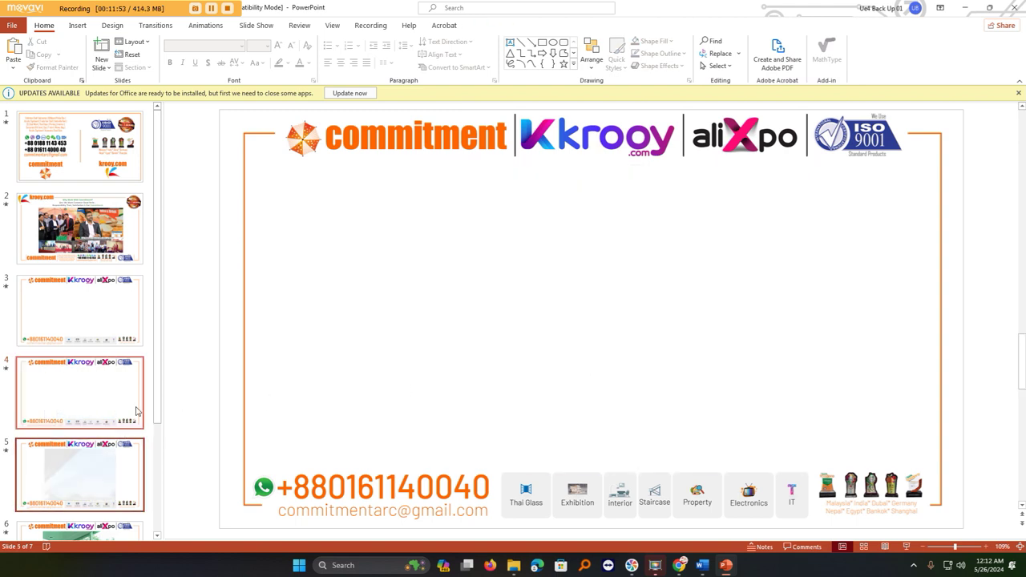
scroll(80, 361, "down", 3)
left_click(141, 420)
left_click(573, 310)
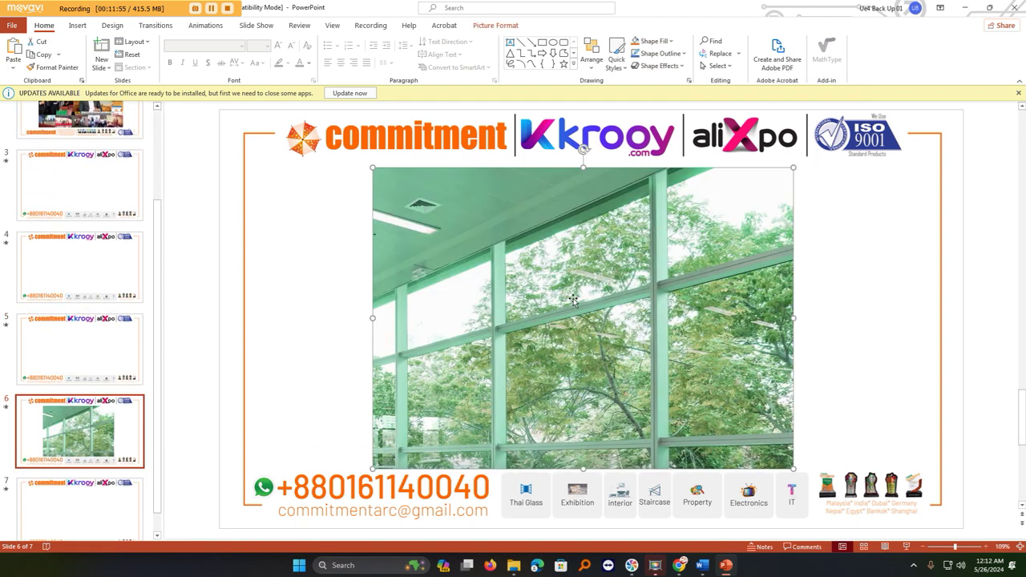
key("Delete")
Paste the copied exhibition stall images onto slide 3.
scroll(78, 424, "up", 2)
scroll(77, 425, "up", 1)
left_click(96, 317)
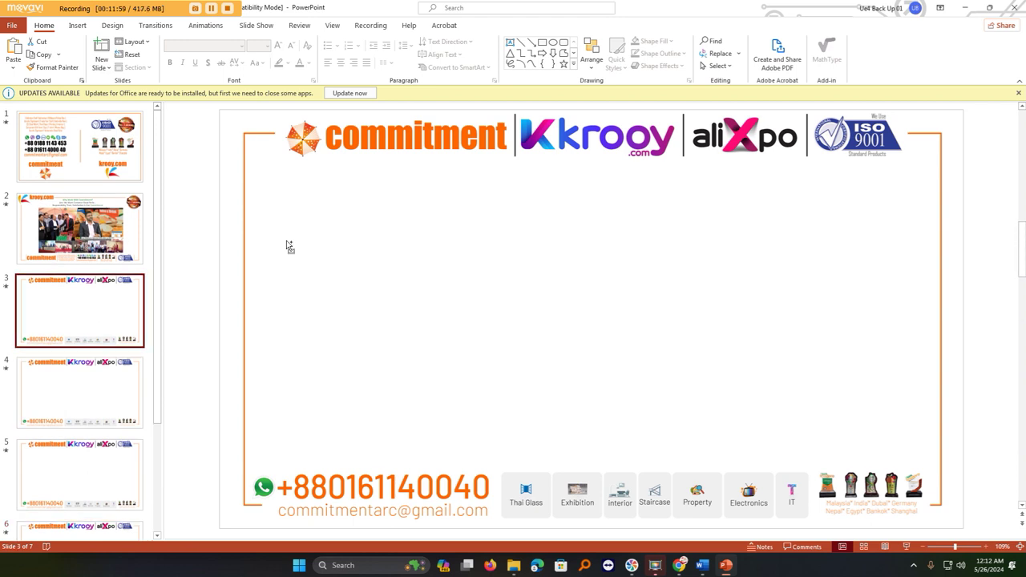
key("ctrl+v")
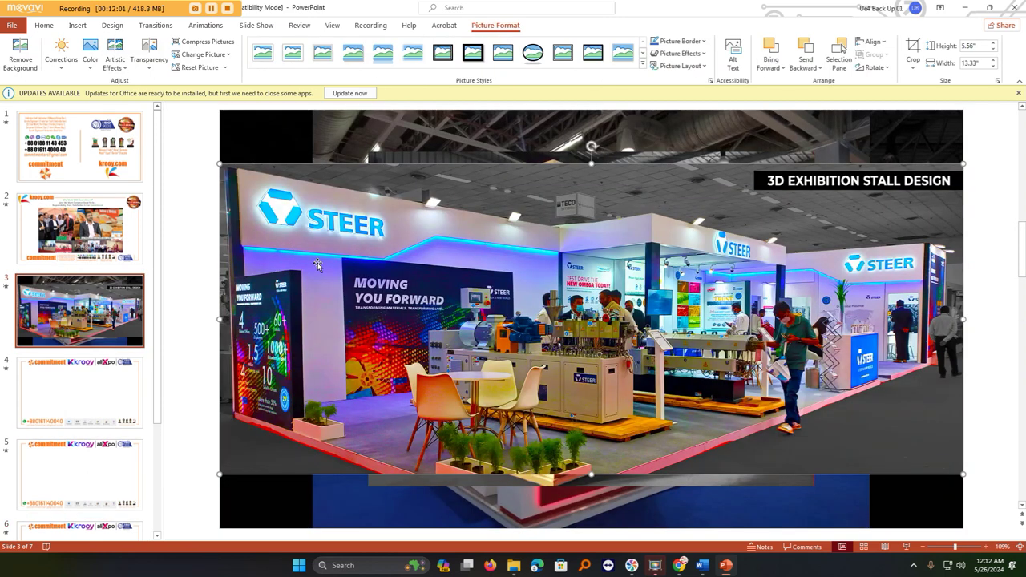
Move the STEER stall image from slide 3 to slide 4.
key("ctrl+z")
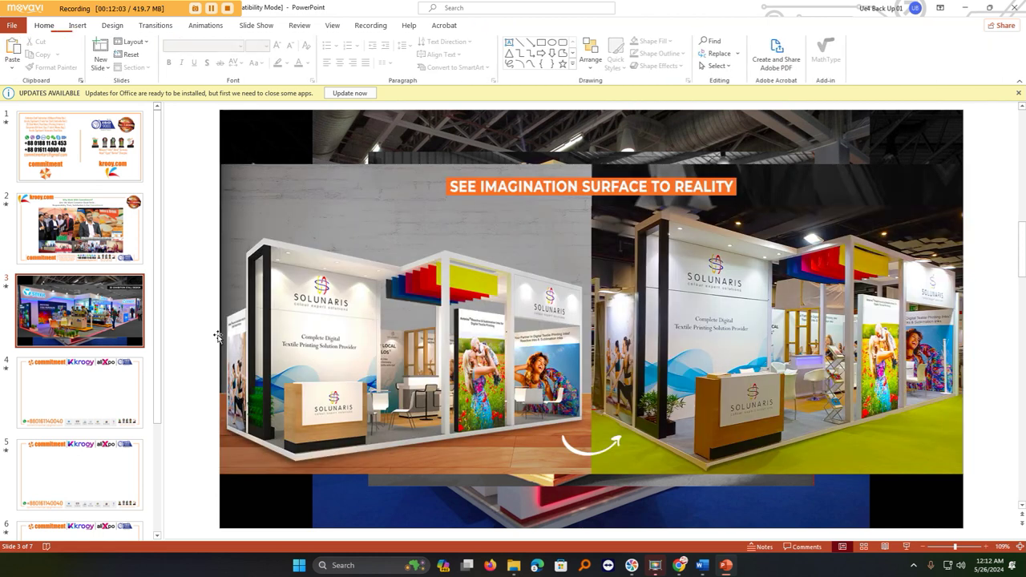
left_click(85, 374)
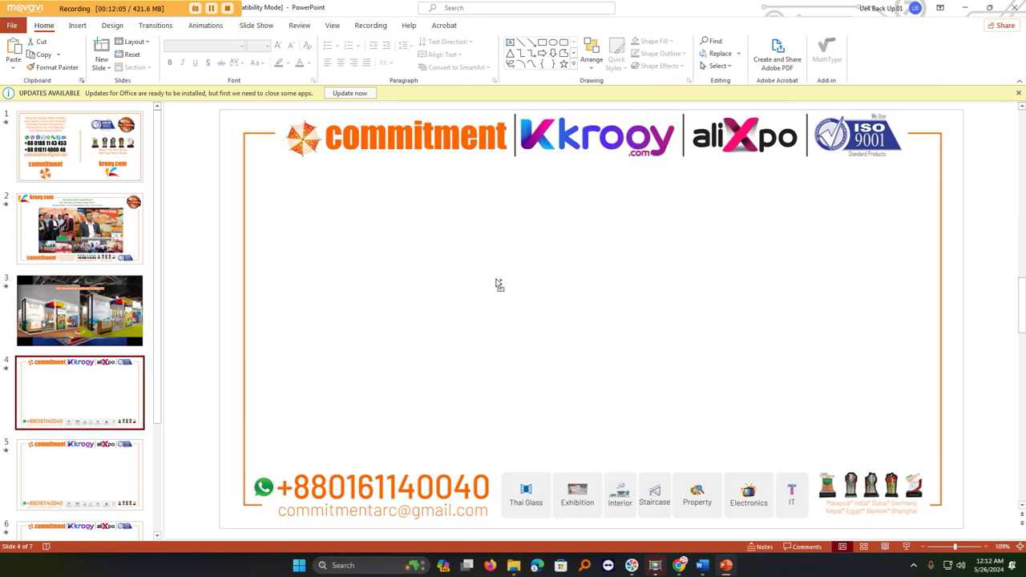
key("ctrl+v")
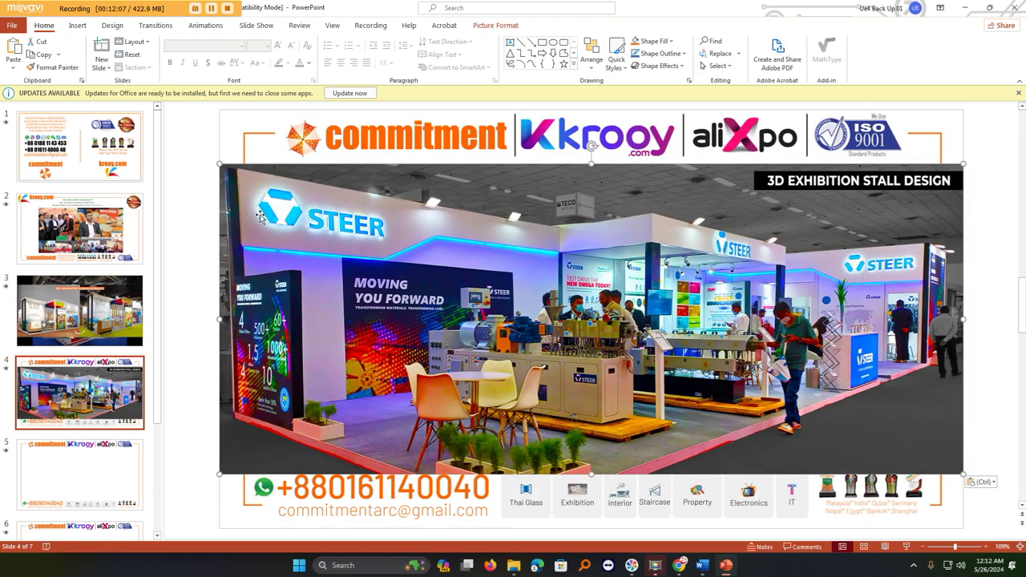
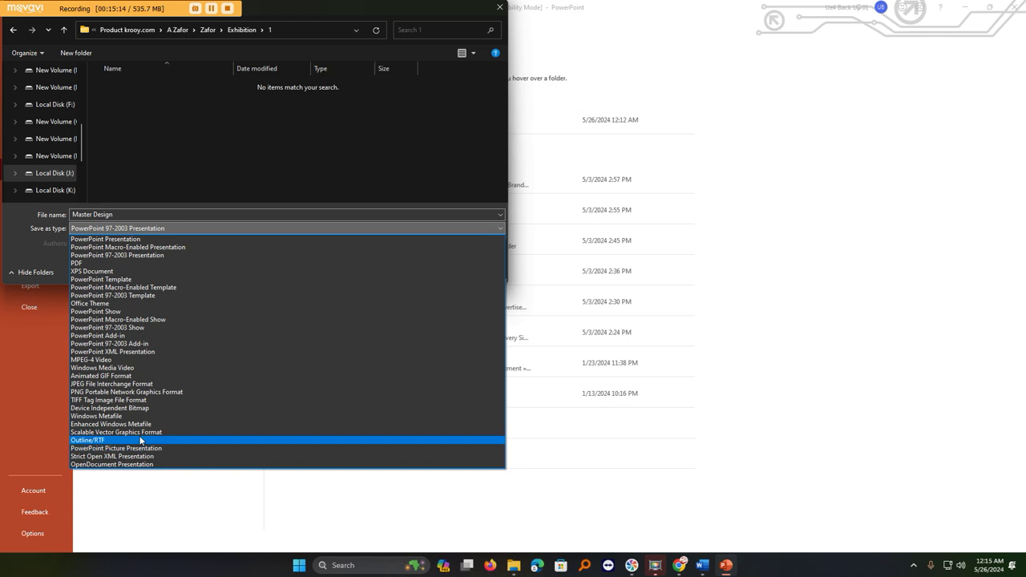
Export all slides of Master Design as JPEG images into the folder 1 inside Exhibition.
left_click(120, 384)
left_click(419, 271)
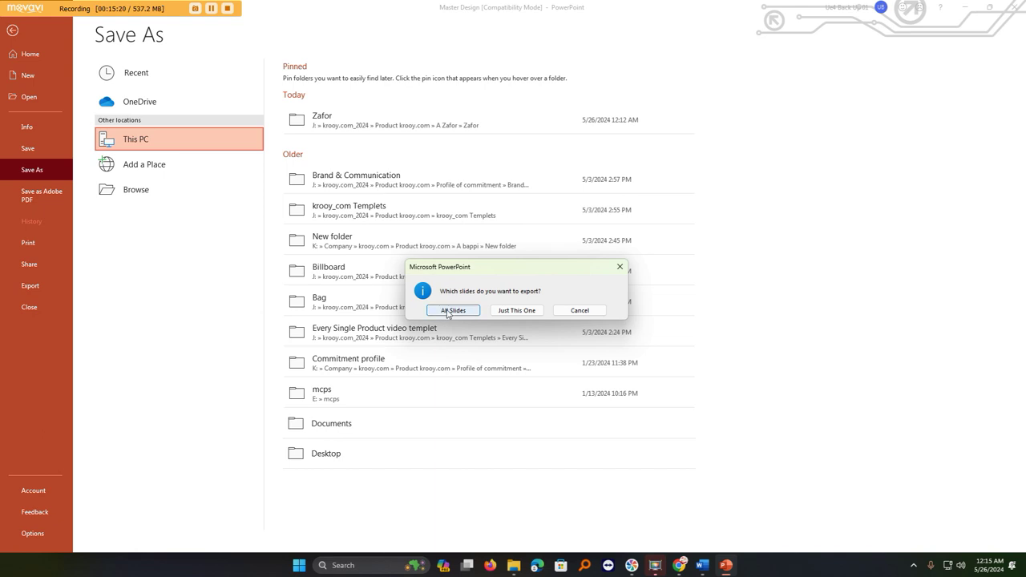
left_click(448, 311)
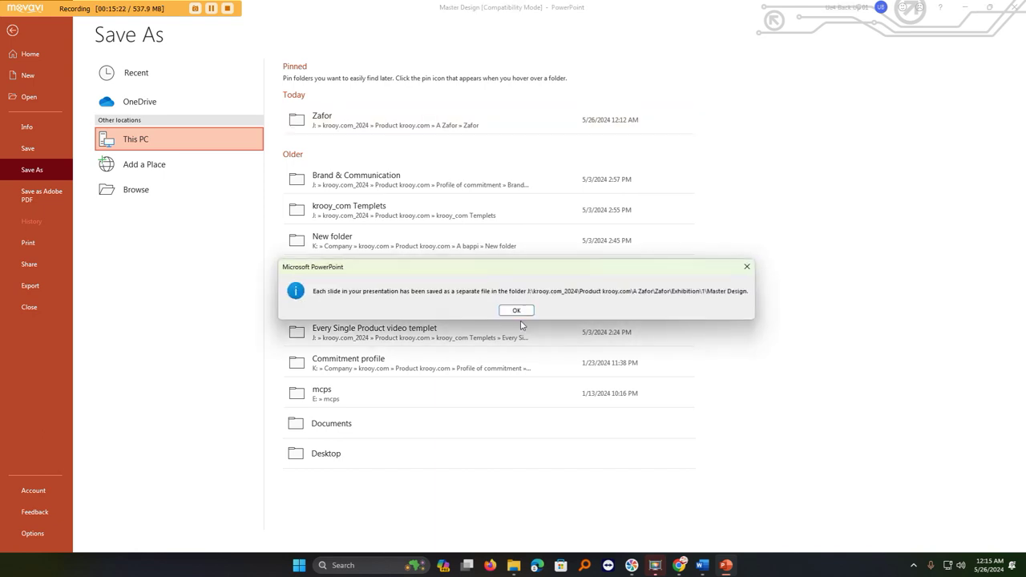
left_click(516, 311)
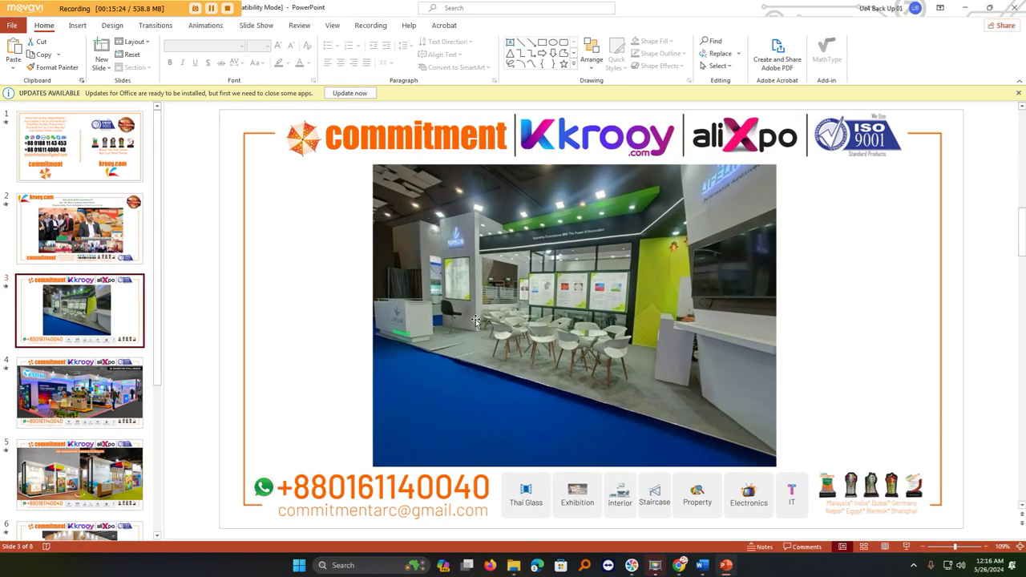
Save the presentation as Master Design in PowerPoint 97-2003 format in the Exhibition folder.
left_click(11, 27)
left_click(31, 169)
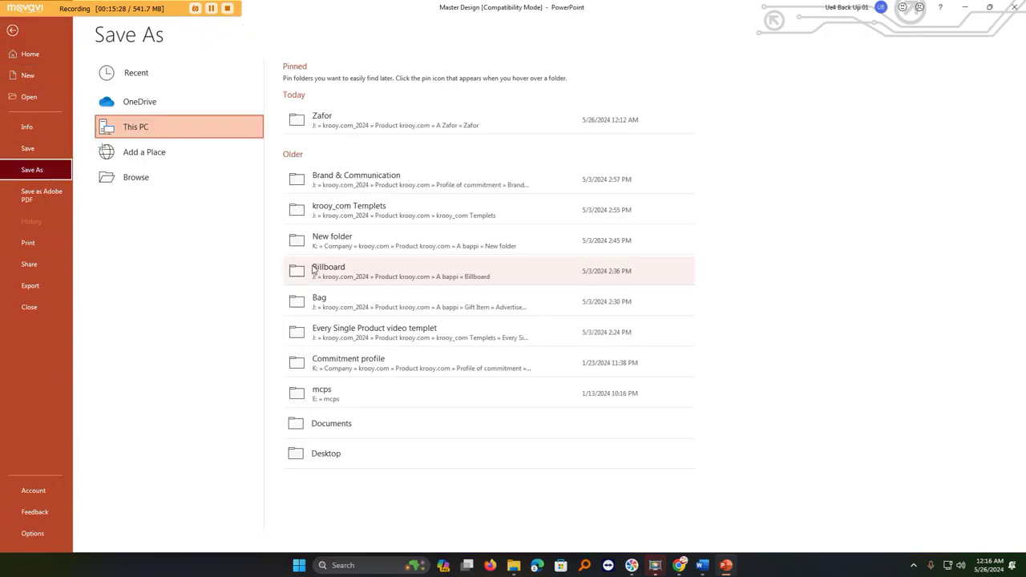
left_click(319, 130)
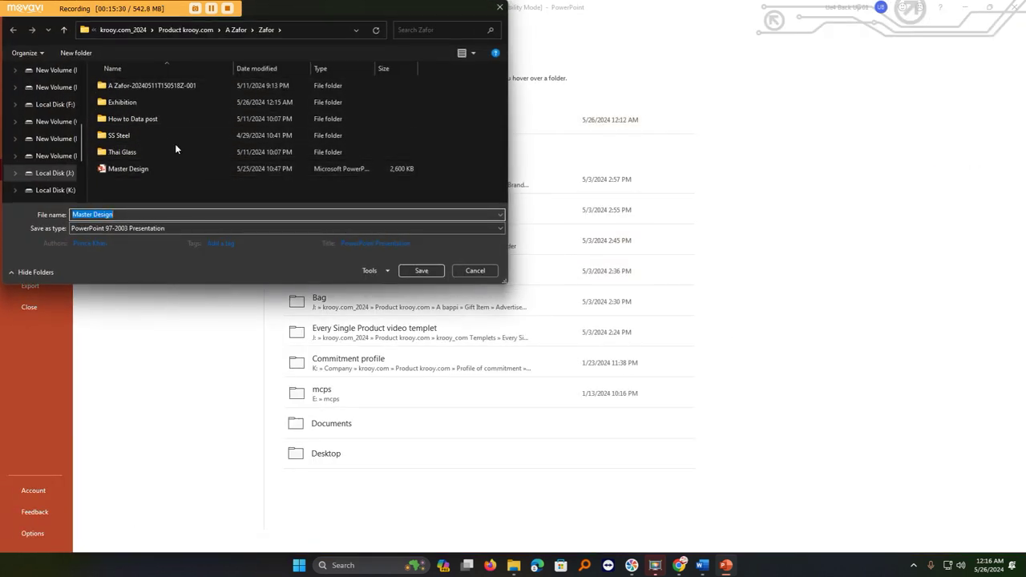
double_click(147, 101)
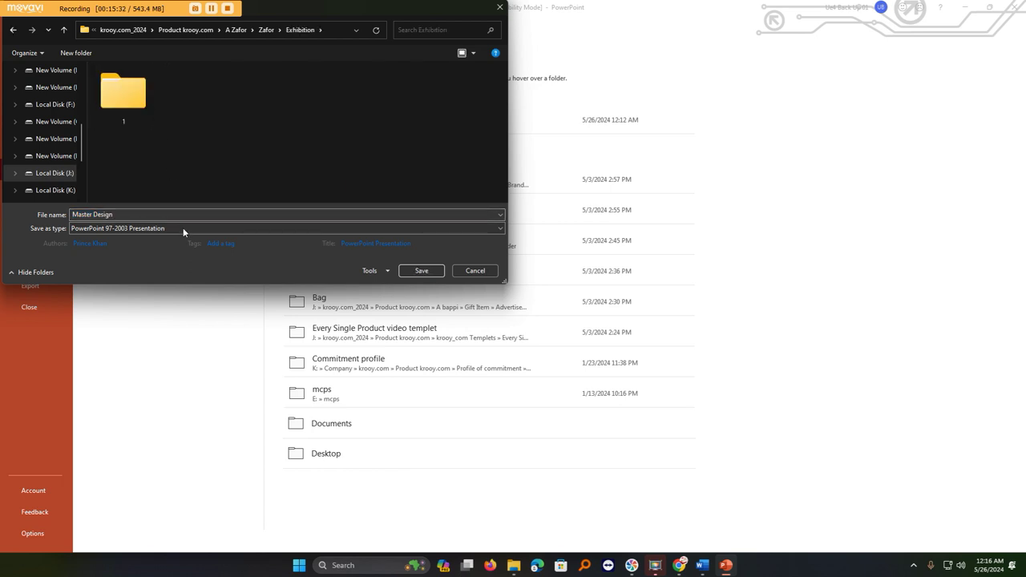
left_click(433, 271)
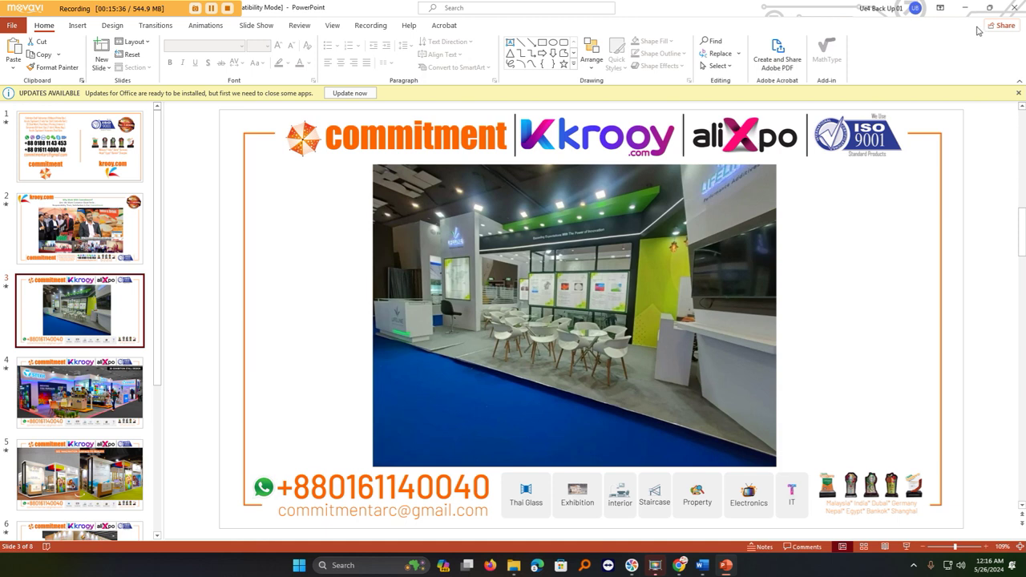
Switch to File Explorer and open the exported Master Design image folder inside Exhibition, folder 1.
key("super+Down")
left_click(200, 302)
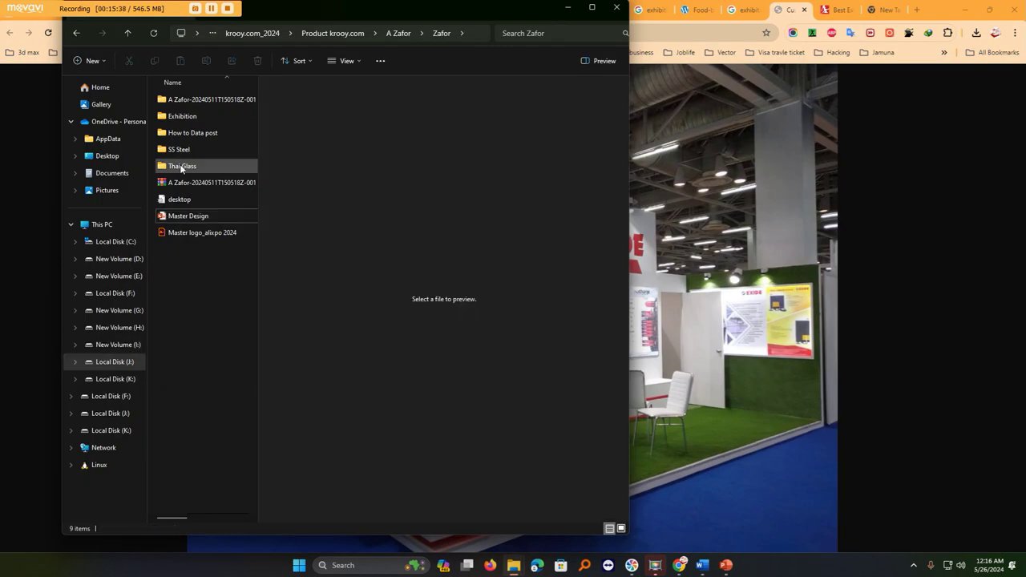
double_click(172, 121)
double_click(176, 129)
double_click(184, 99)
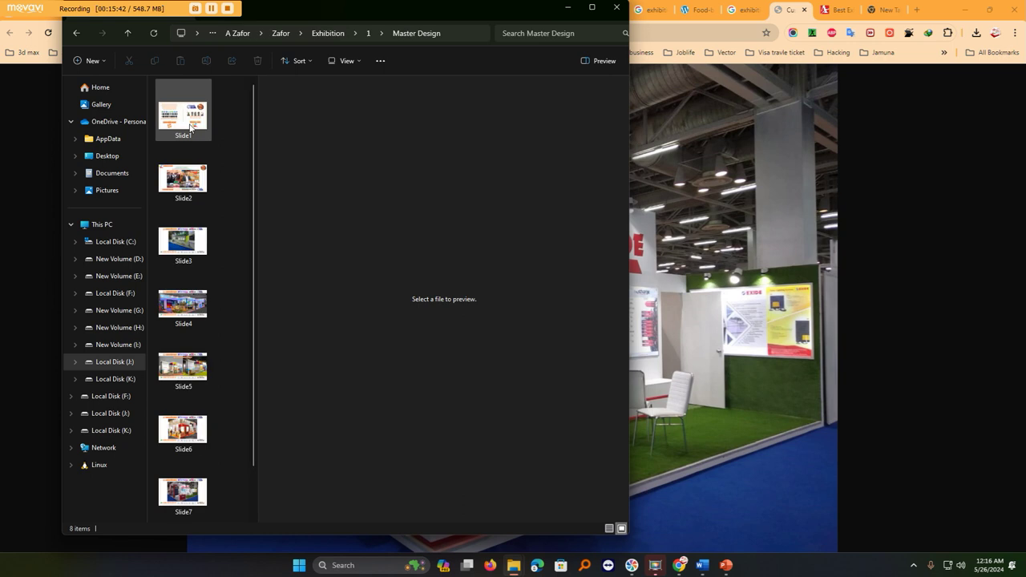
Preview the exported images Slide3 through Slide8 to check how the stall photos sit in the branded frame.
left_click(184, 246)
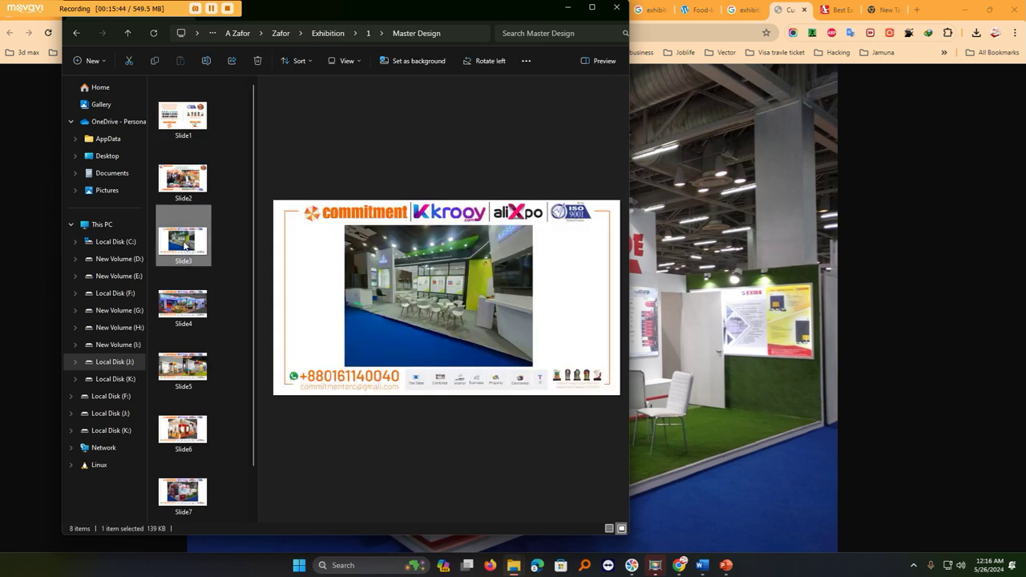
key("Down")
key("Down")
key("Down")
key("Down")
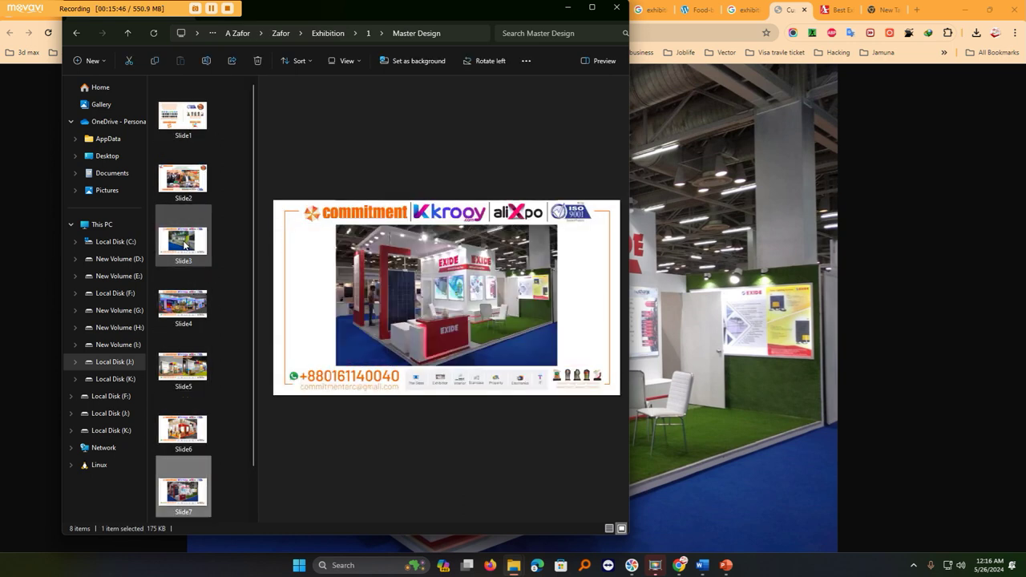
key("Down")
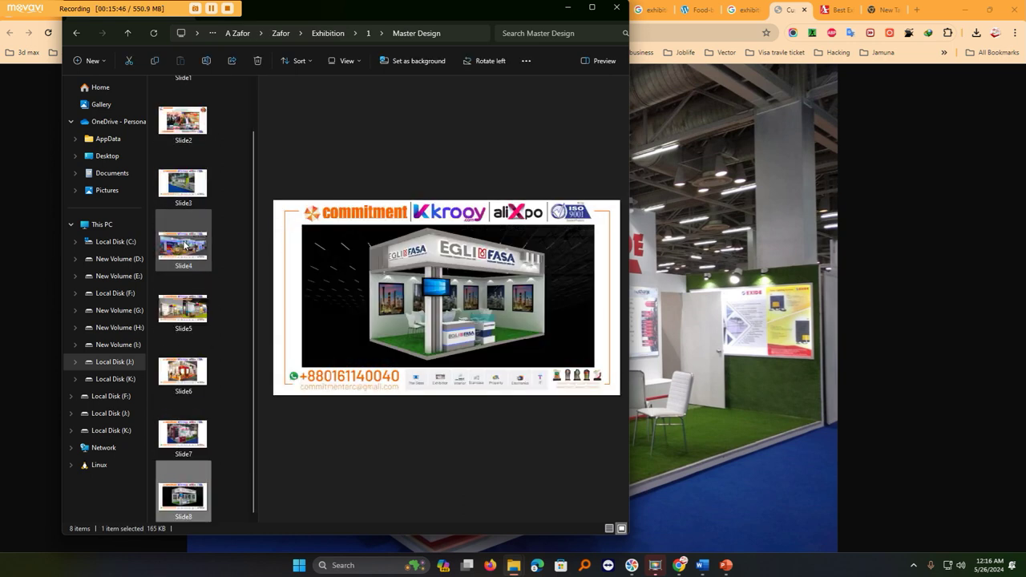
left_click(193, 167)
scroll(206, 240, "up", 1)
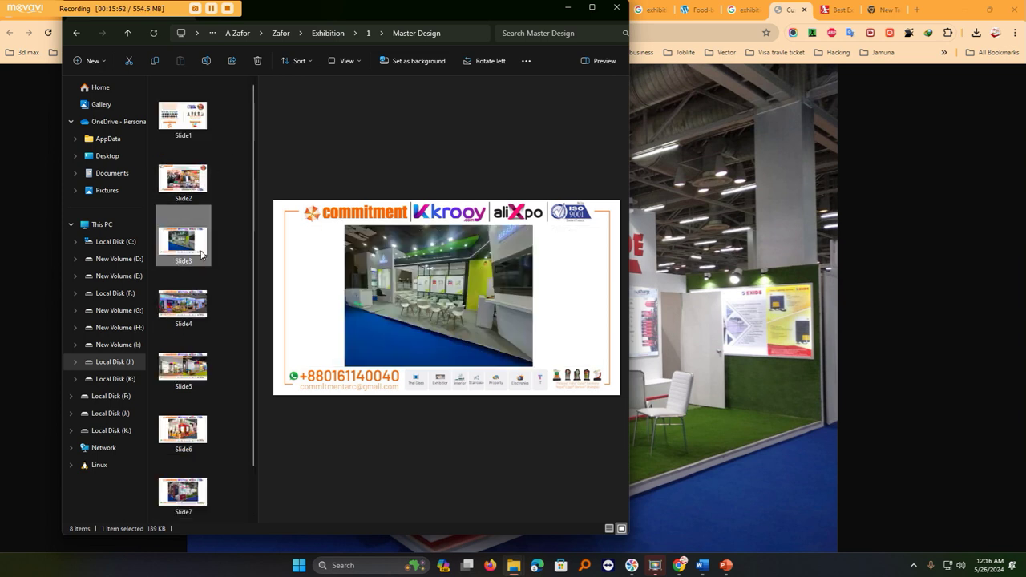
Upload the exported images Slide4 through Slide8 from File Explorer to the exhibition stall ad on clickbd in Chrome.
left_click(186, 313)
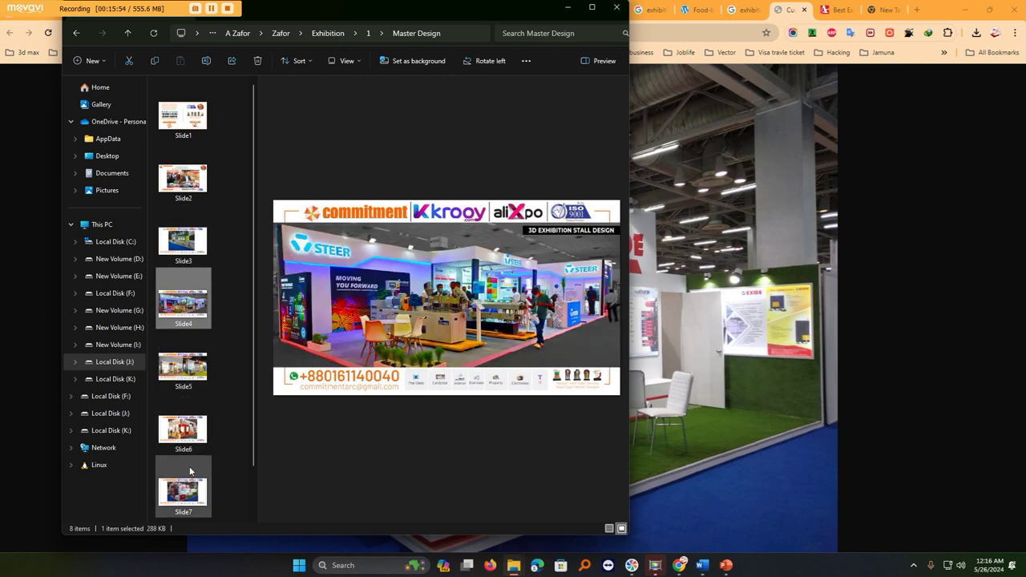
scroll(190, 470, "down", 1)
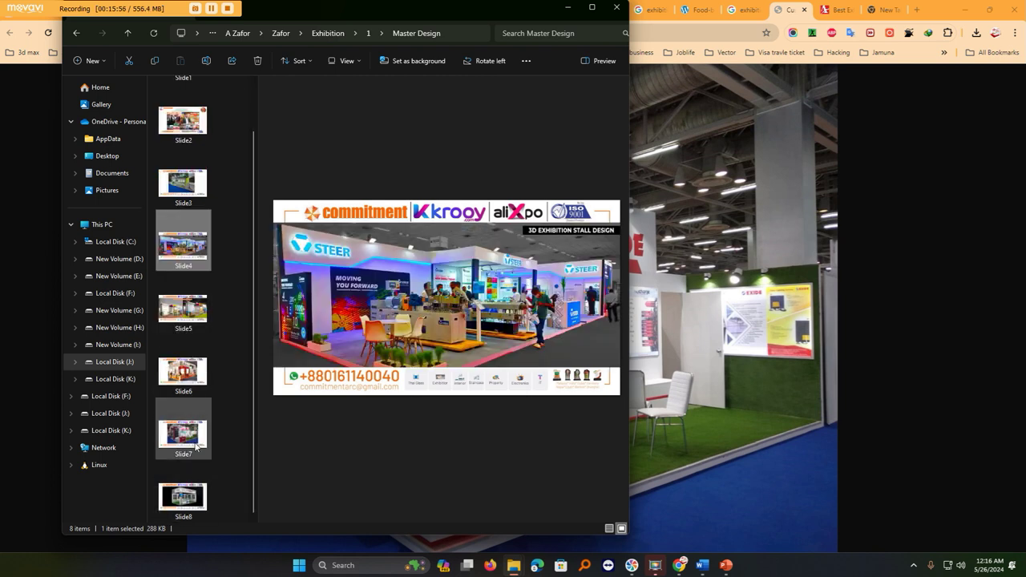
scroll(231, 276, "up", 1)
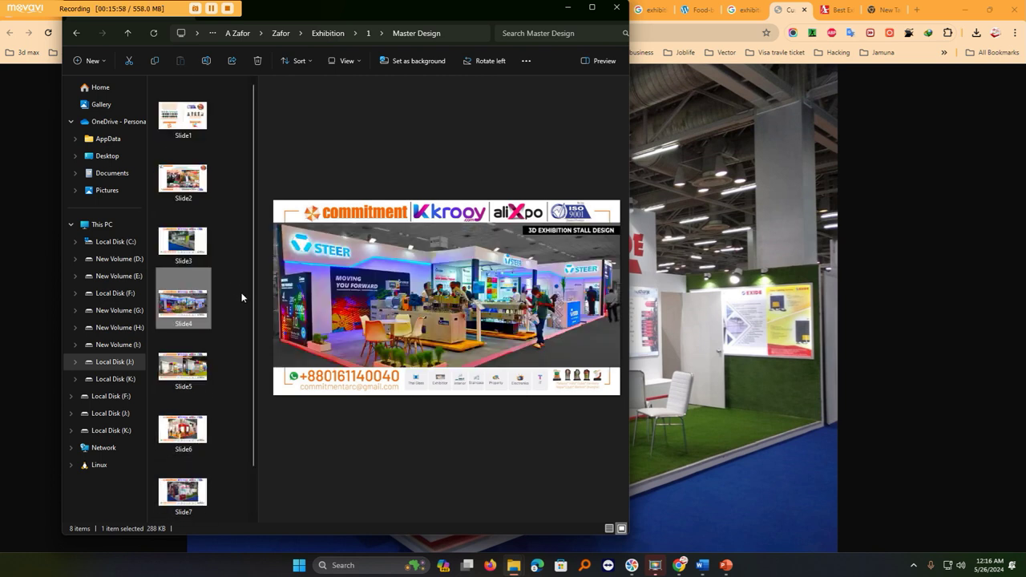
key("shift+Down")
key("shift+Down")
key("shift+Down")
key("shift+Down")
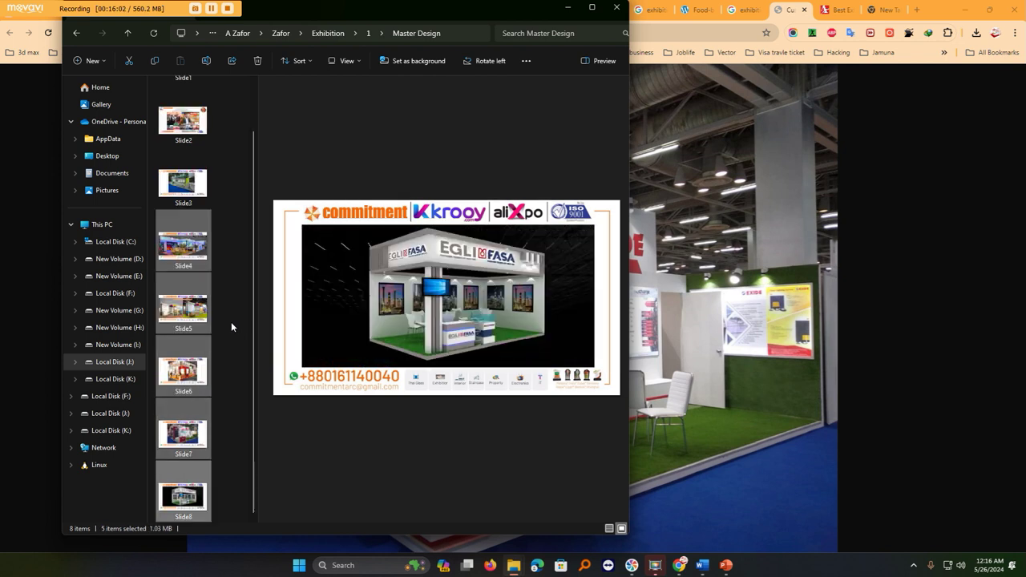
left_click(941, 4)
key("ctrl+Tab")
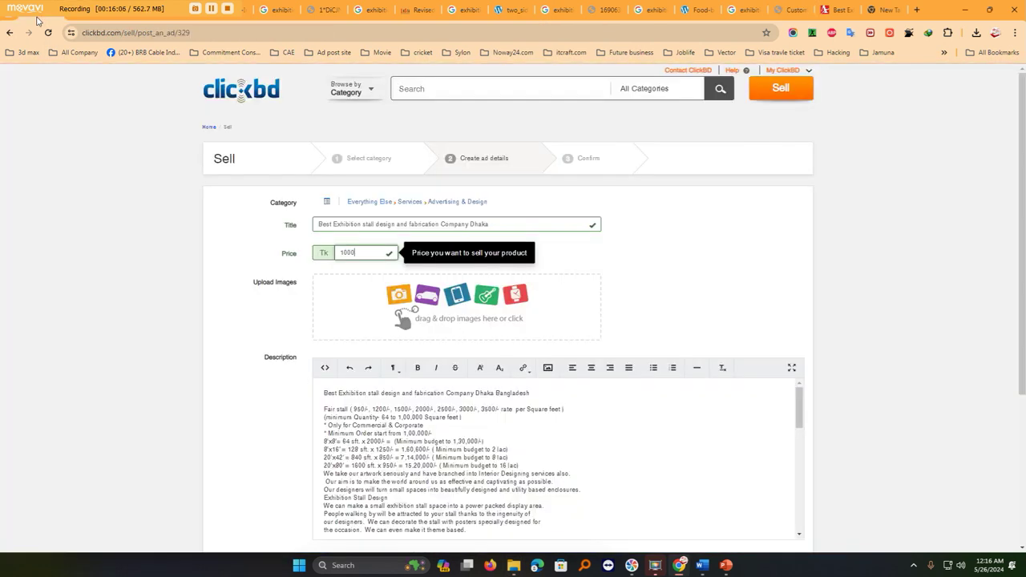
left_click(984, 10)
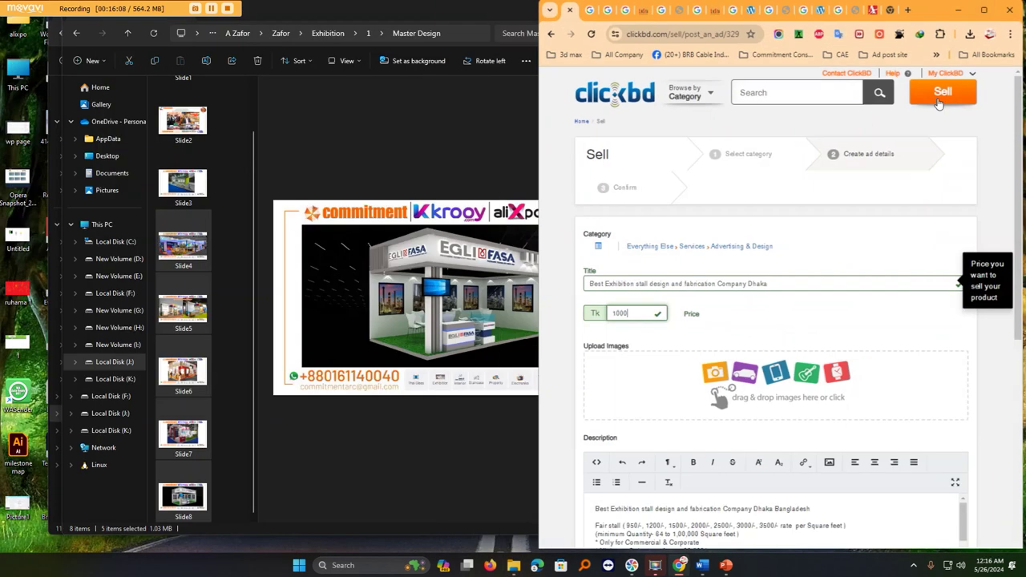
left_click_drag(205, 254, 663, 377)
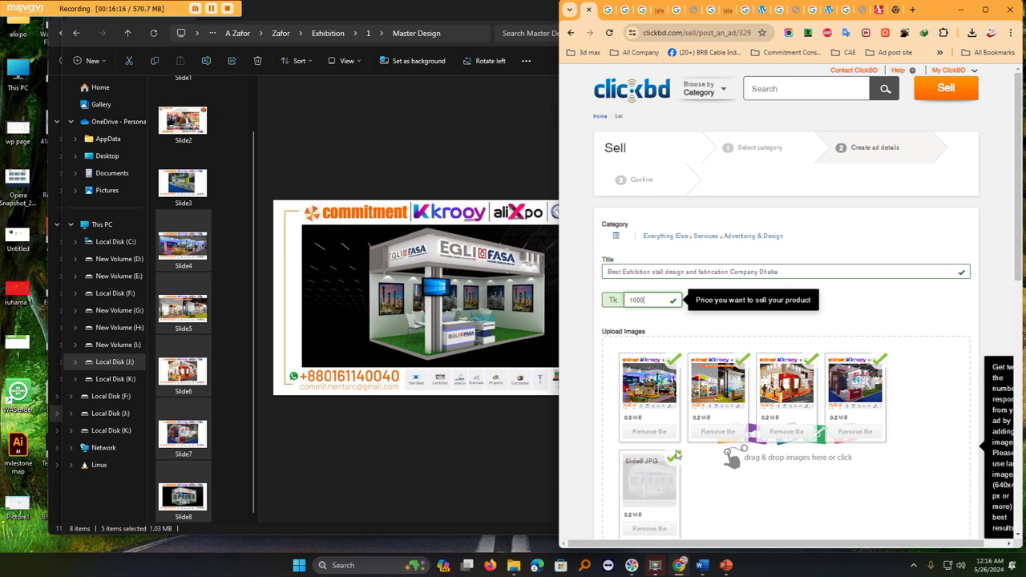
Review the ad's uploaded images and description, and post the ad without any premium option.
scroll(771, 473, "down", 1)
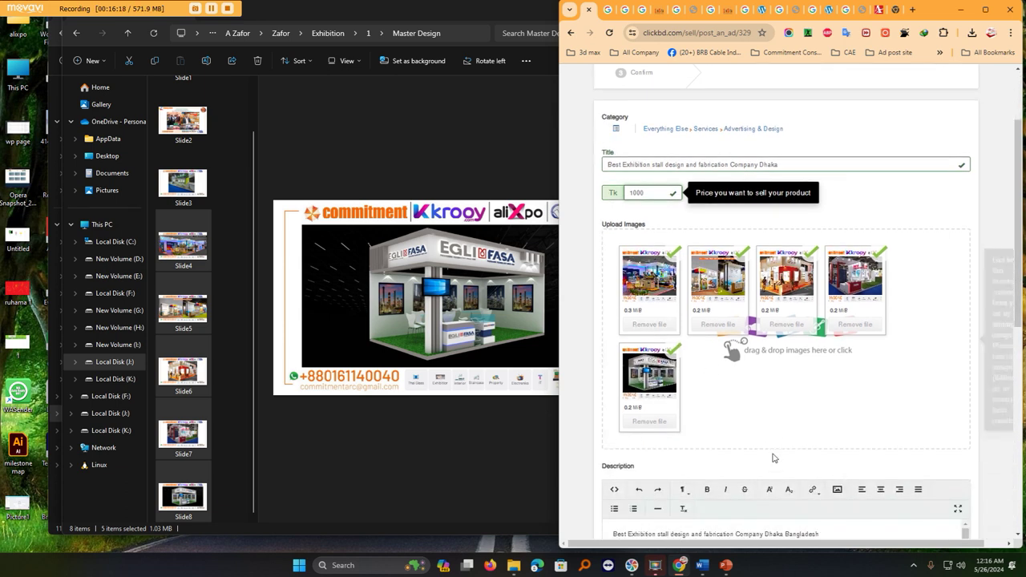
scroll(896, 373, "down", 2)
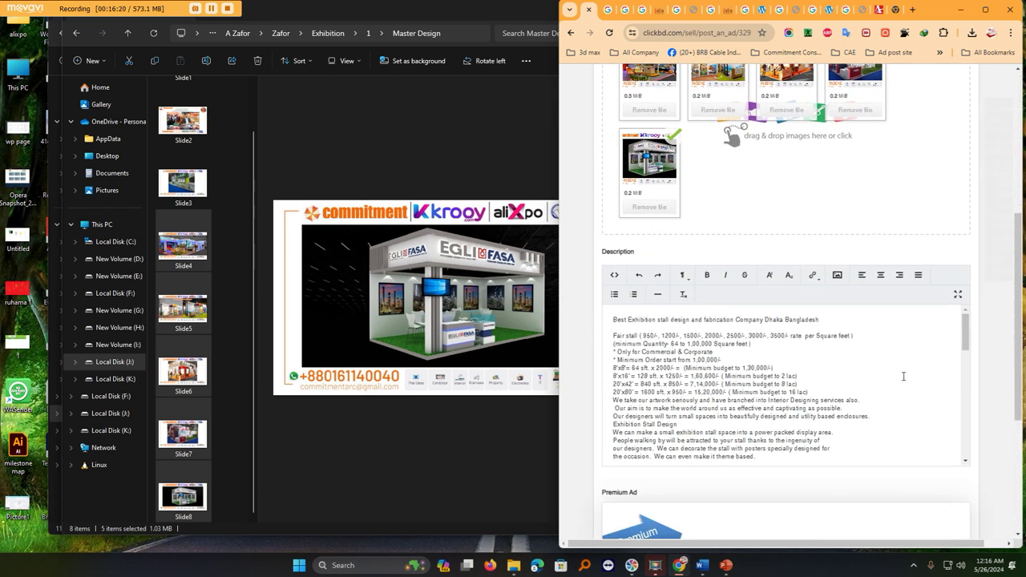
scroll(924, 381, "down", 5)
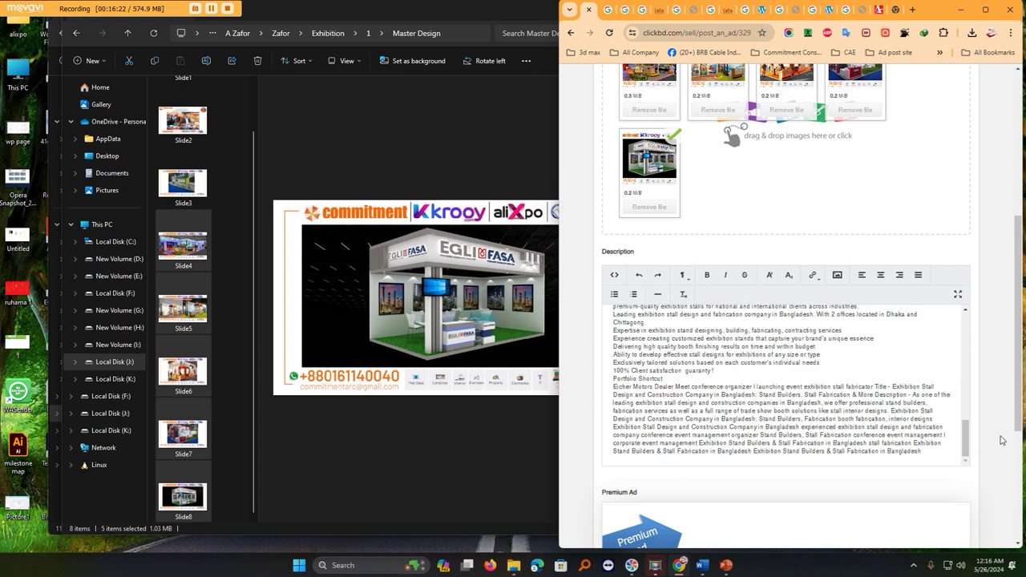
scroll(999, 401, "down", 3)
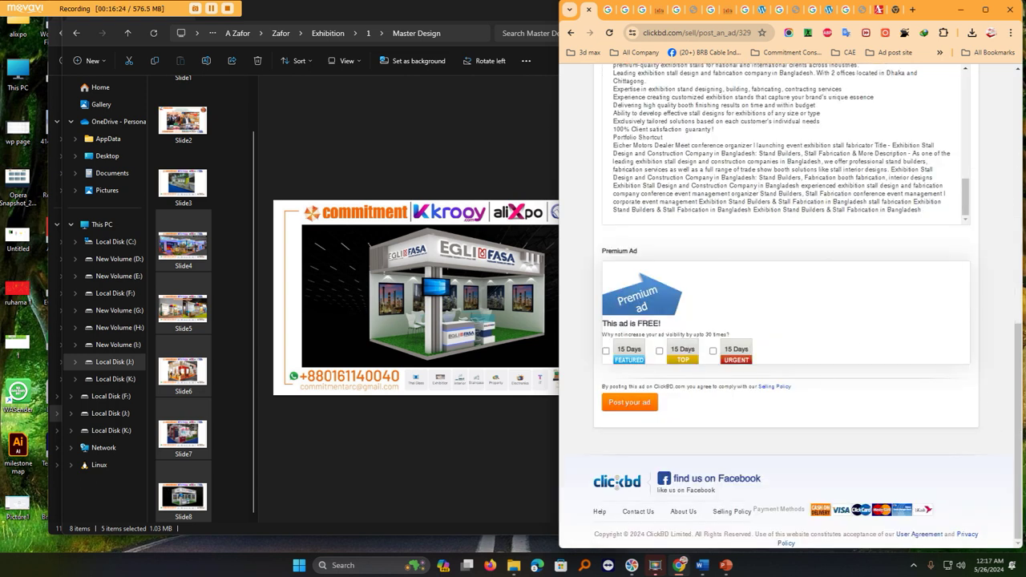
left_click(985, 9)
scroll(225, 408, "up", 5)
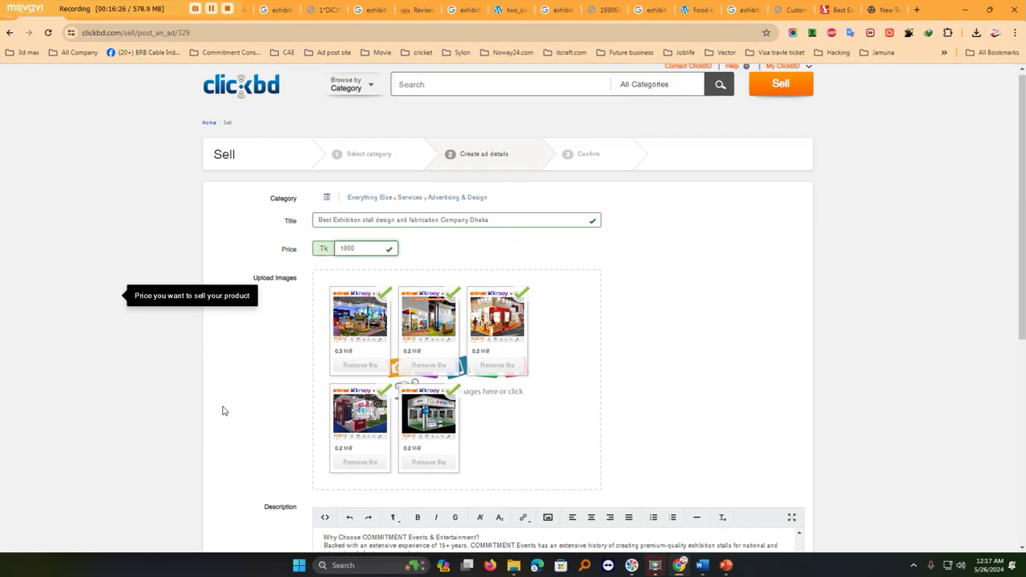
scroll(223, 408, "down", 5)
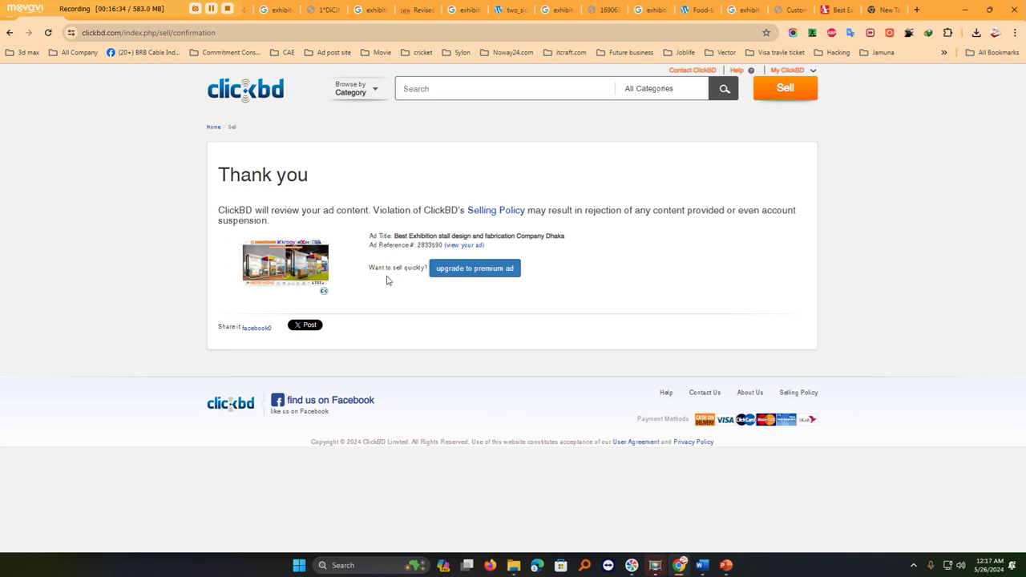
Return to File Explorer and go back up to the Exhibition folder.
left_click(965, 10)
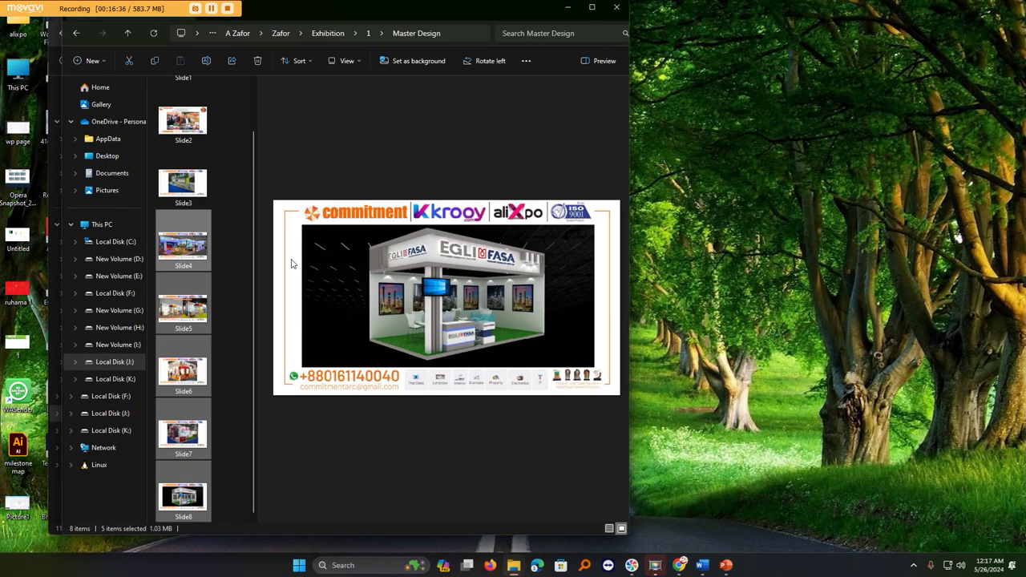
left_click(234, 301)
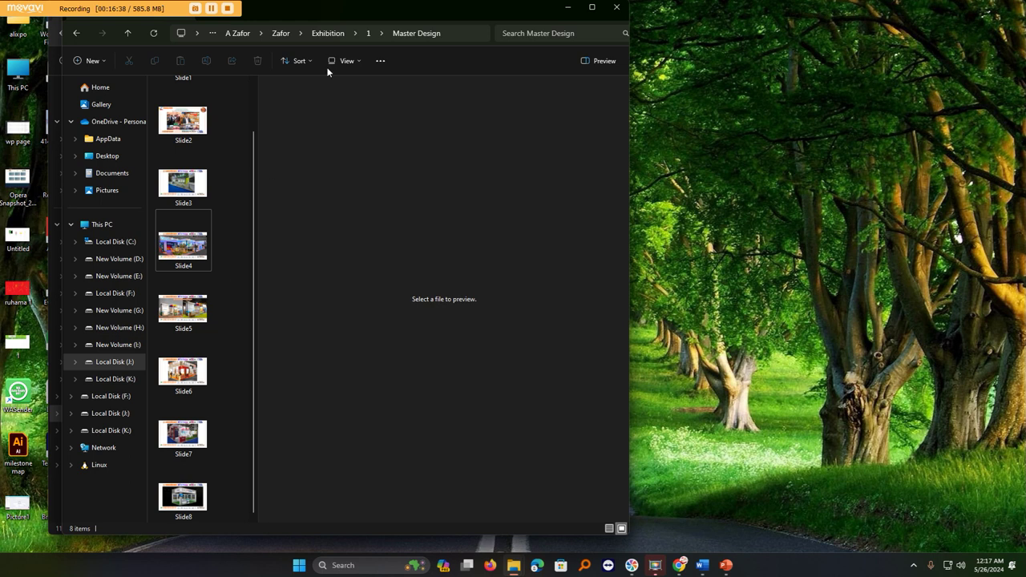
left_click(333, 37)
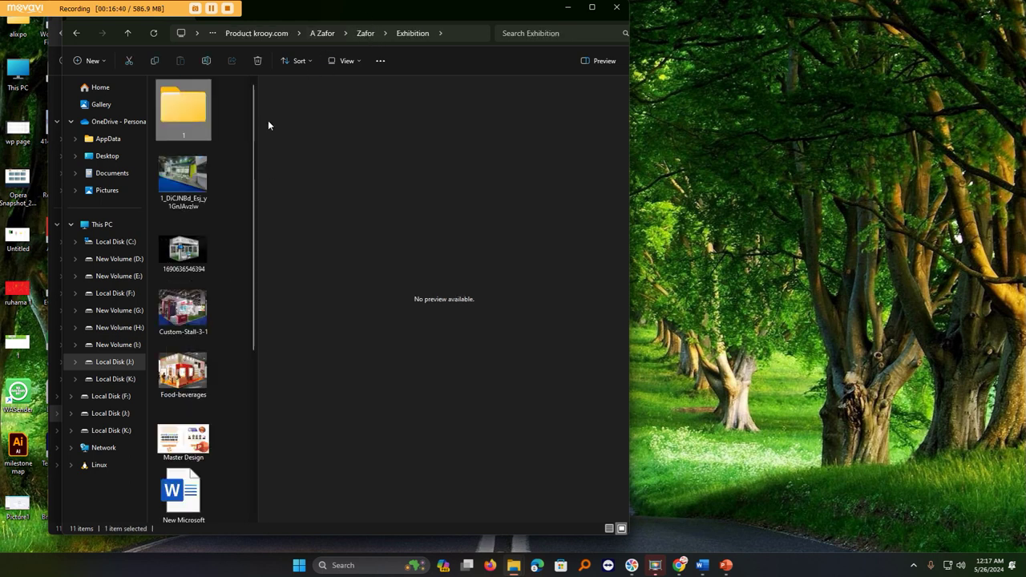
Delete the four consecutive stall images ending with Custom-Stall-3-1 and Food-beverages from the Exhibition folder.
left_click(206, 196)
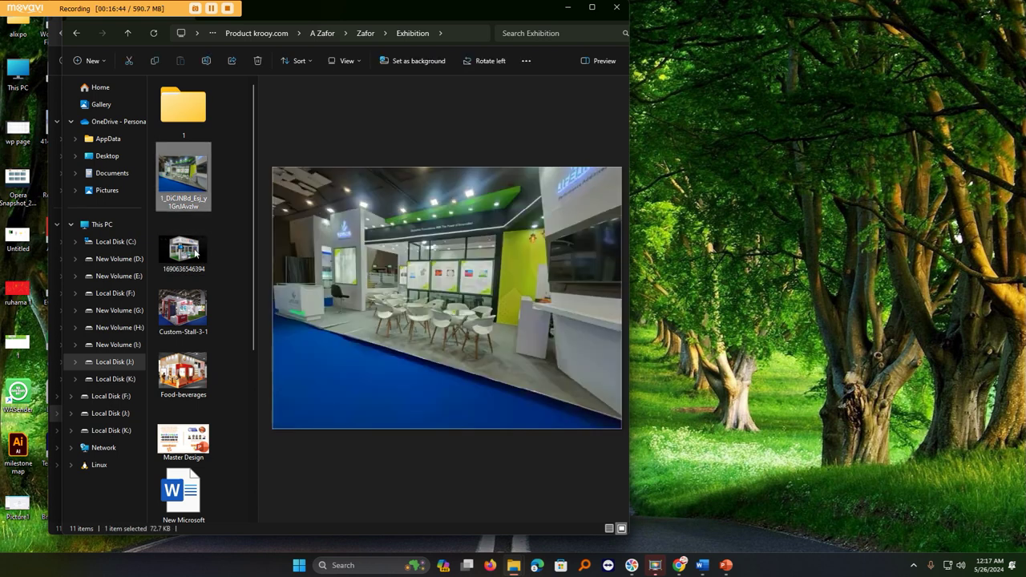
left_click(209, 385, "shift")
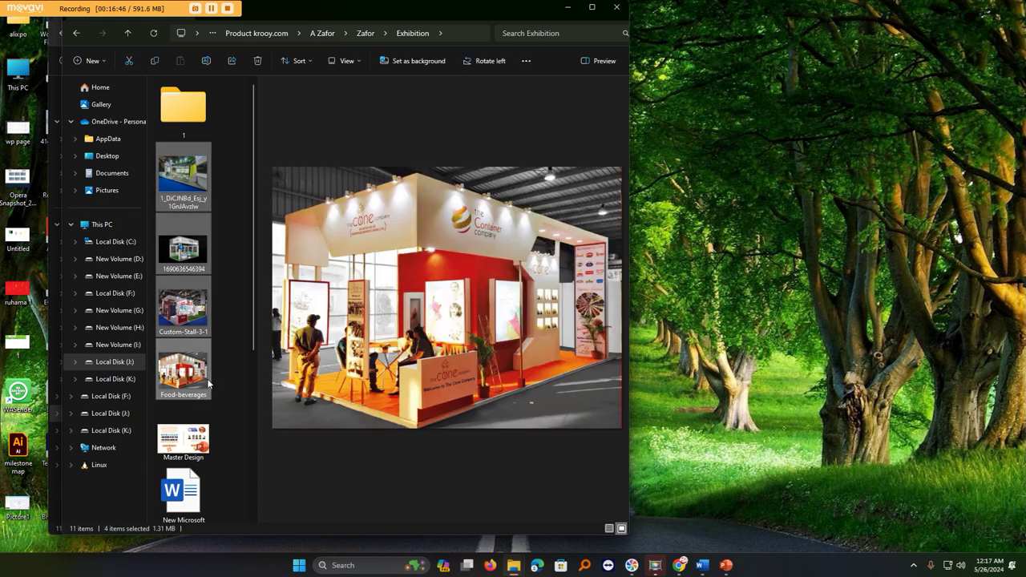
key("Delete")
Clear the selection of the three remaining stall images and undo the deletion of the four images in the Exhibition folder.
left_click(193, 307)
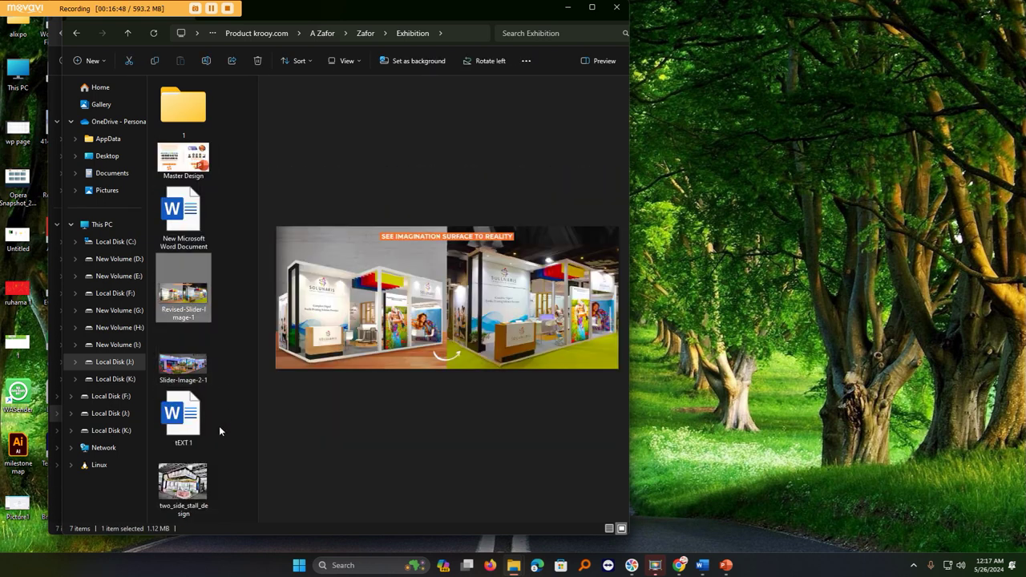
left_click(177, 383, "ctrl")
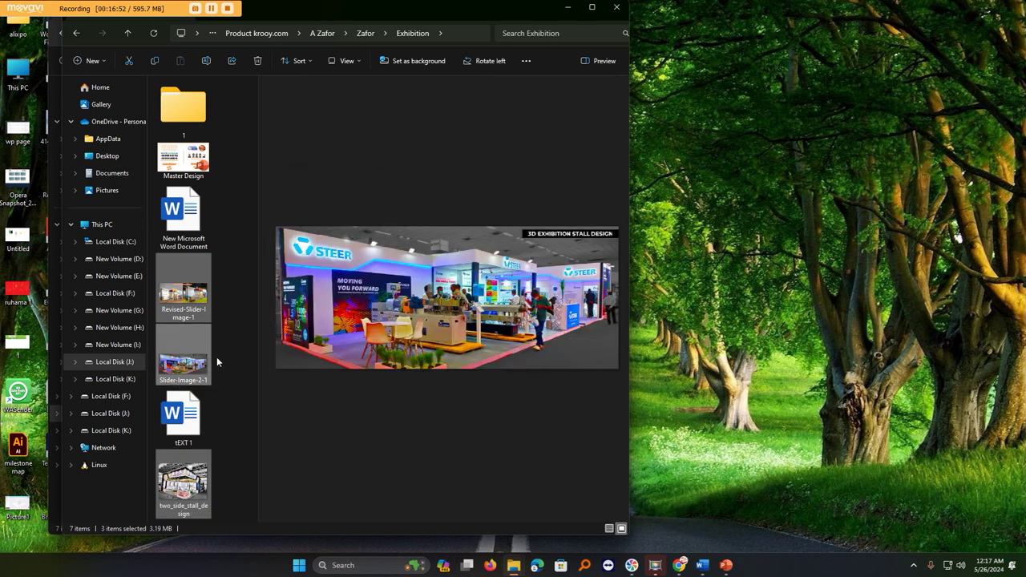
left_click(235, 378)
key("ctrl+z")
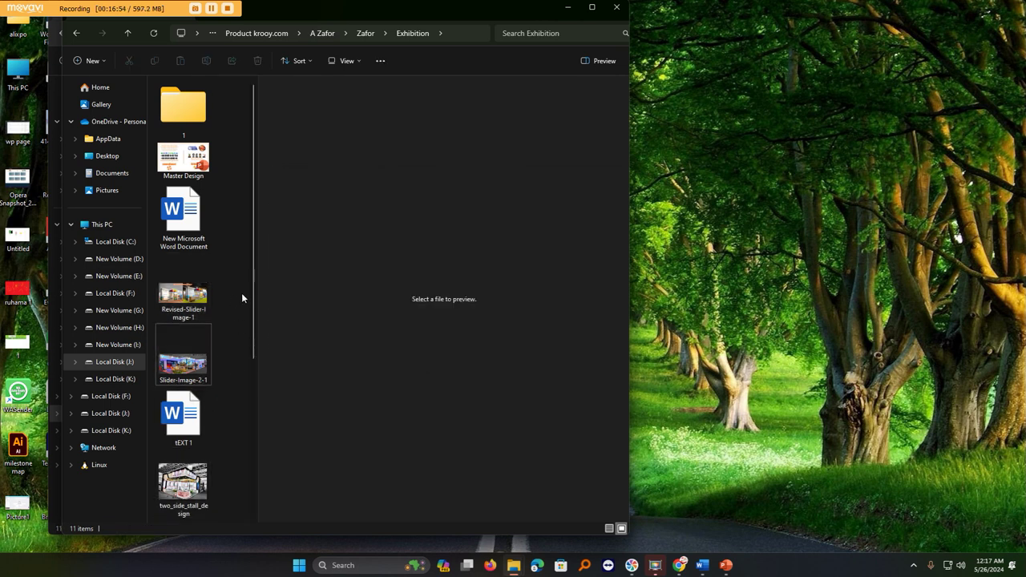
right_click(236, 251)
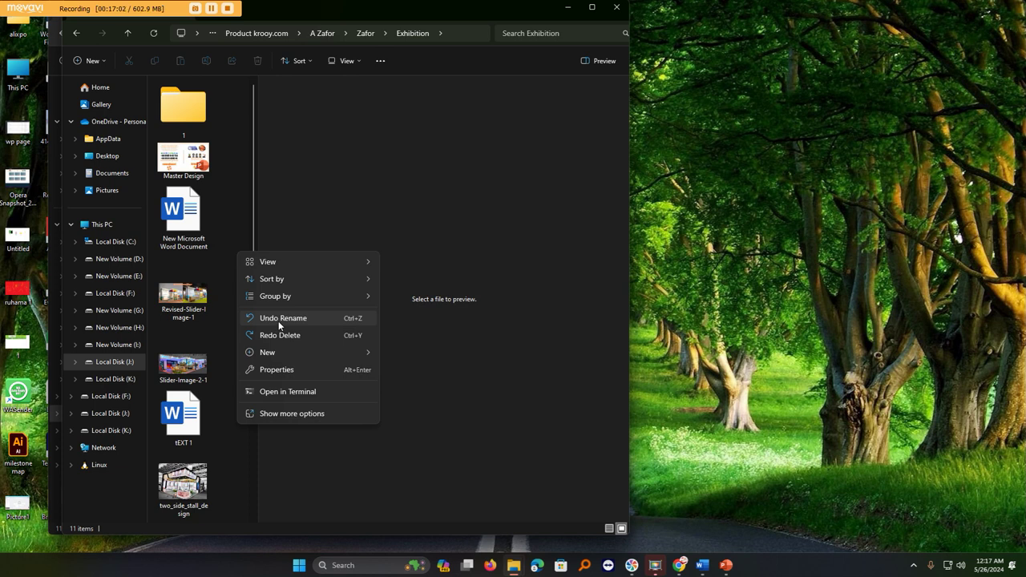
left_click(232, 218)
scroll(244, 287, "down", 4)
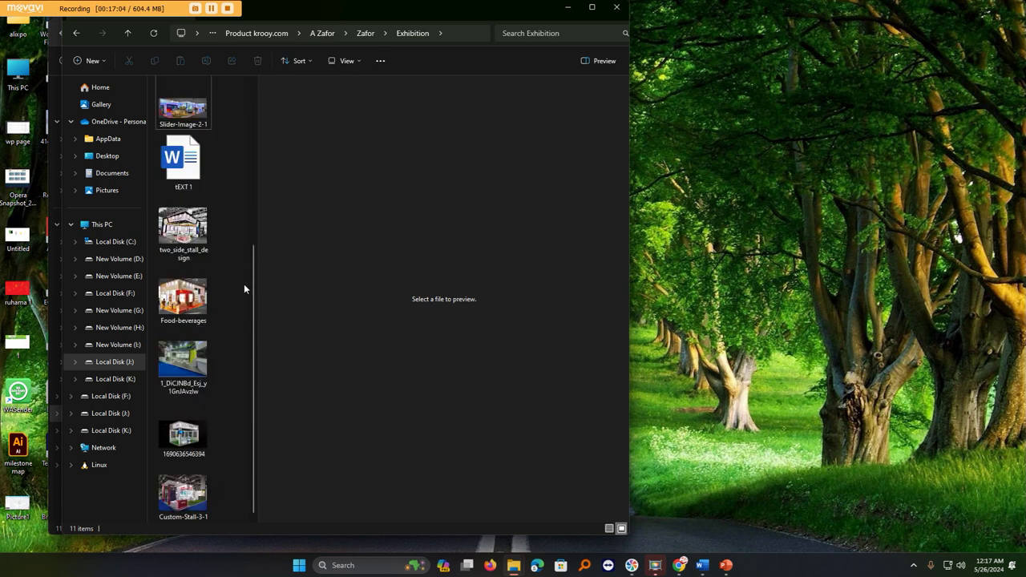
Minimize both open Exhibition folder windows.
left_click_drag(435, 11, 524, 53)
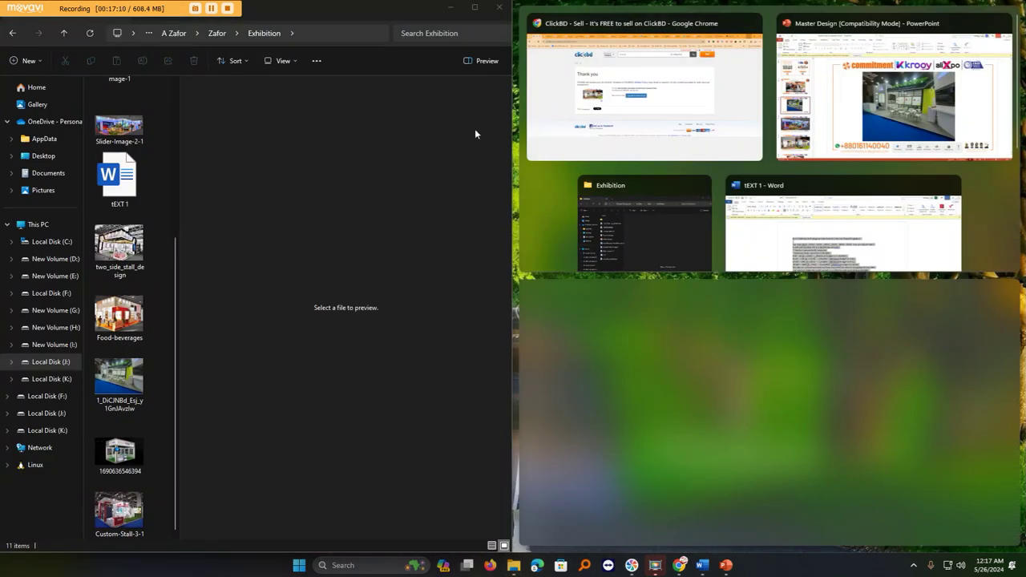
mouse_move(473, 8)
left_click(416, 120)
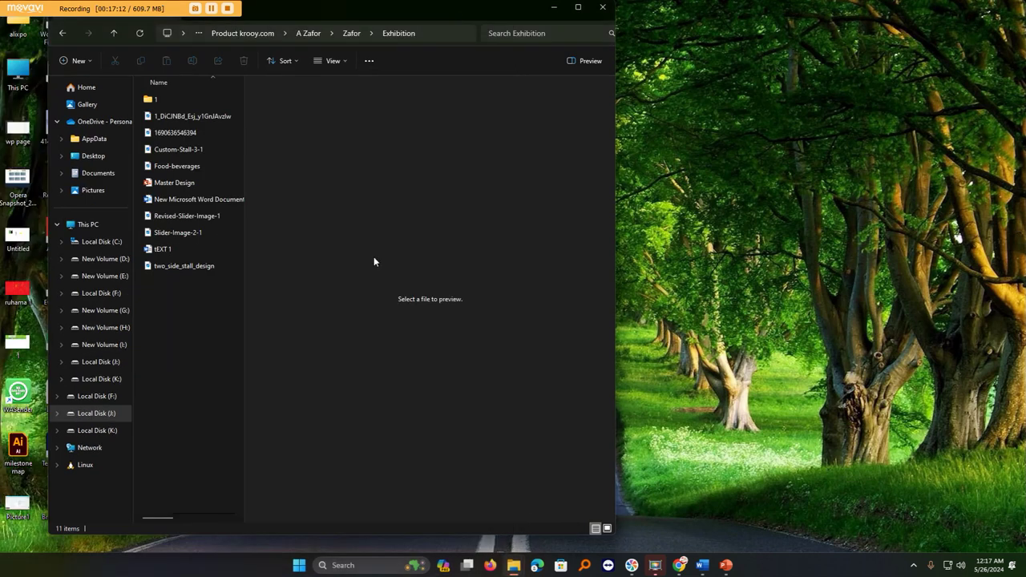
left_click(553, 7)
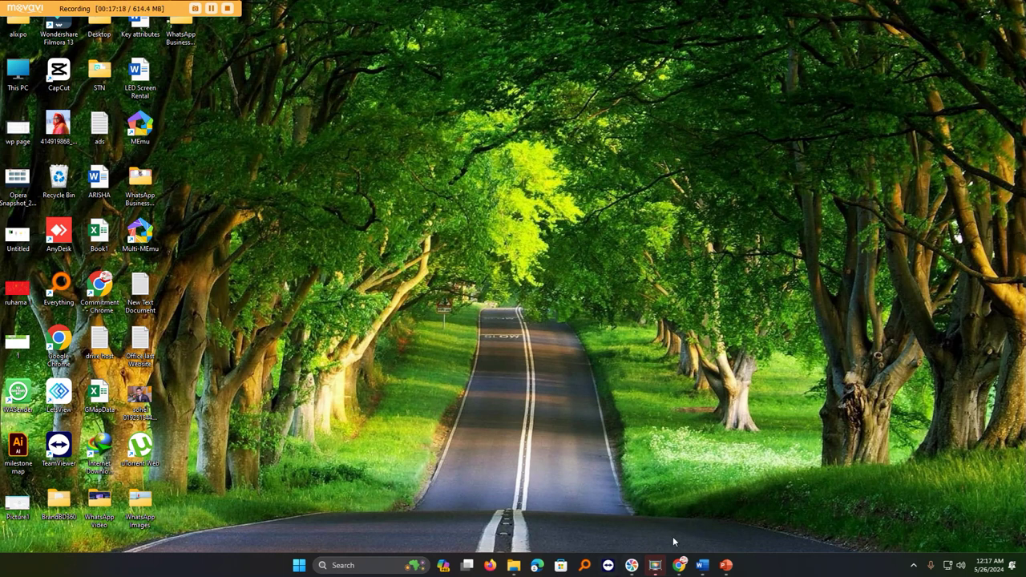
Switch to Chrome and start a new clickbd ad under Everything Else > Events > Exhibitions & Trade Fairs, ready for its title.
mouse_move(723, 569)
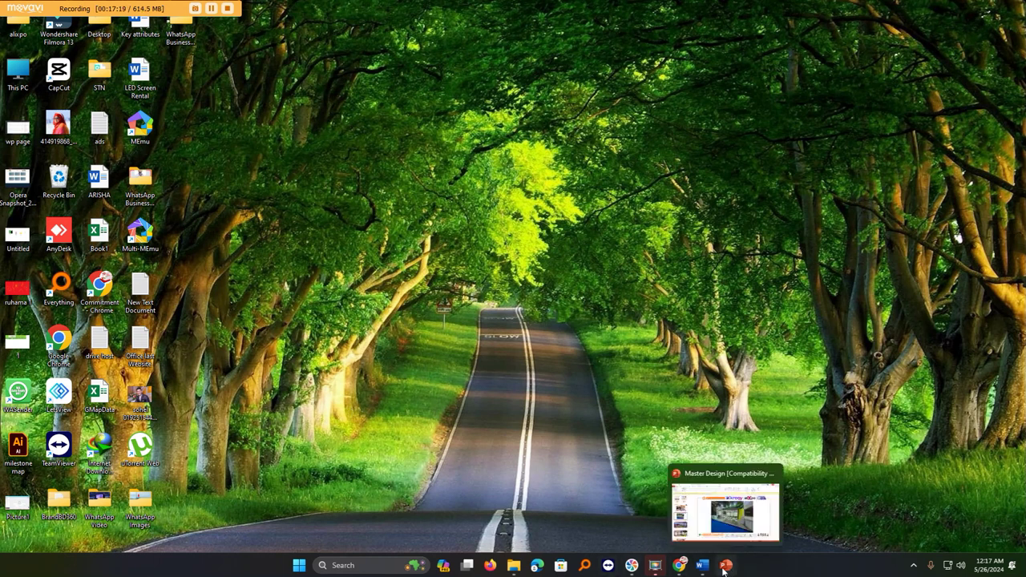
left_click(681, 567)
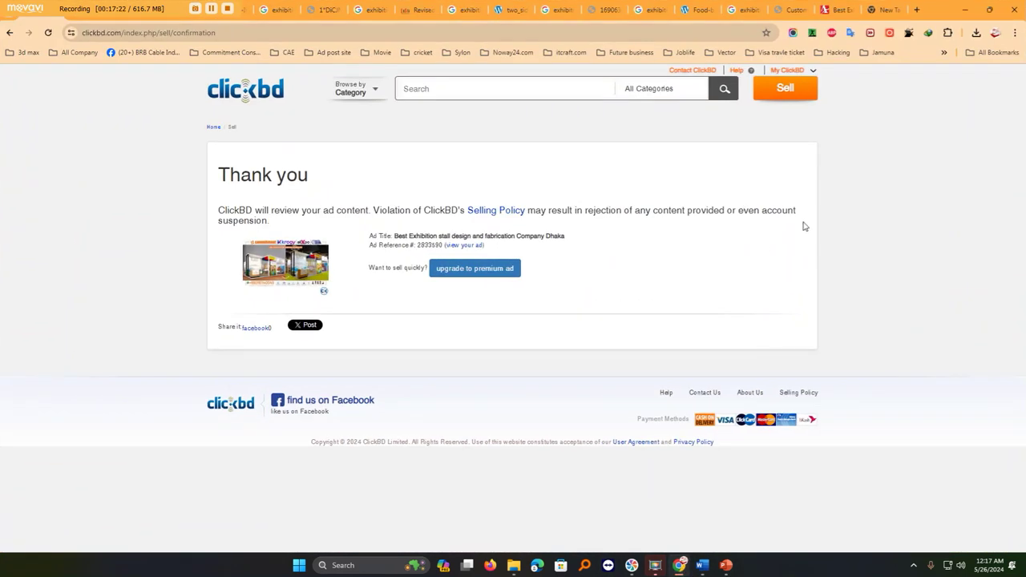
left_click(792, 91)
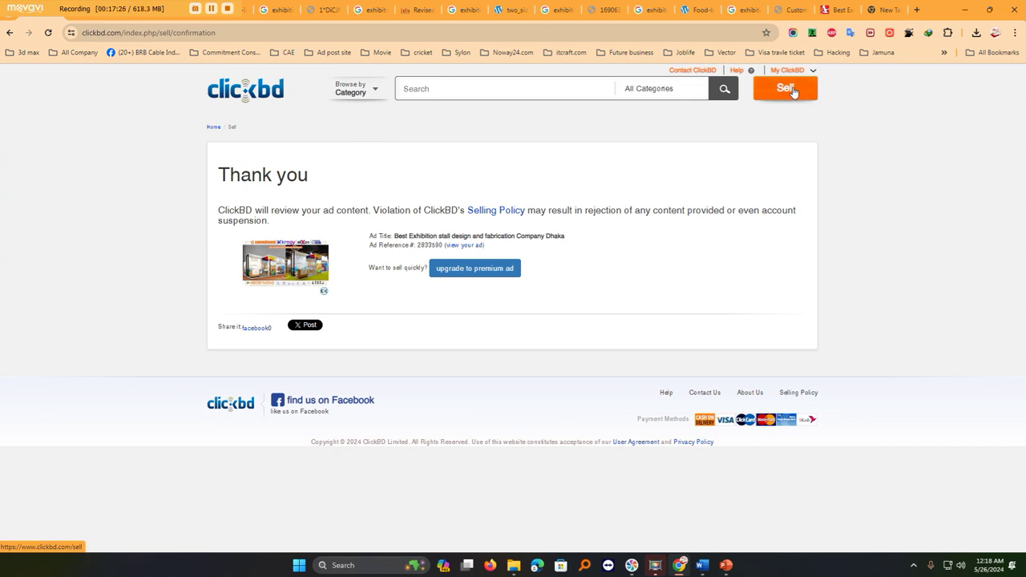
left_click(278, 277)
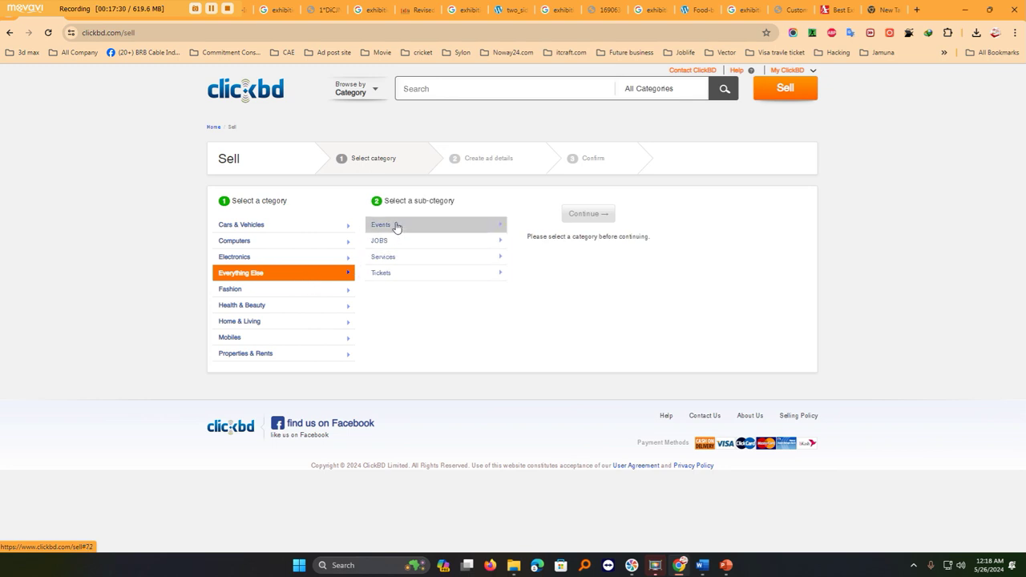
left_click(395, 227)
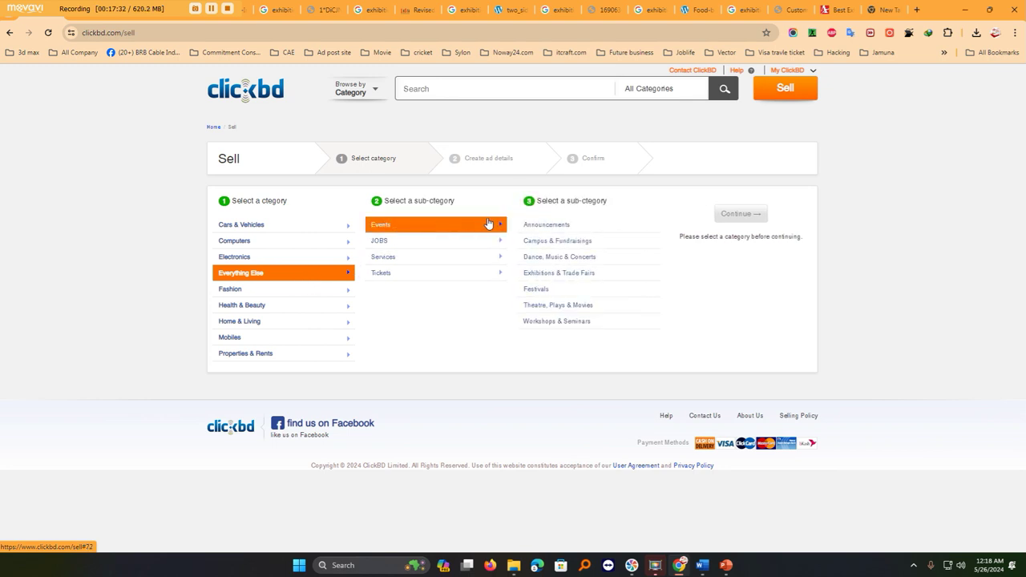
left_click(556, 276)
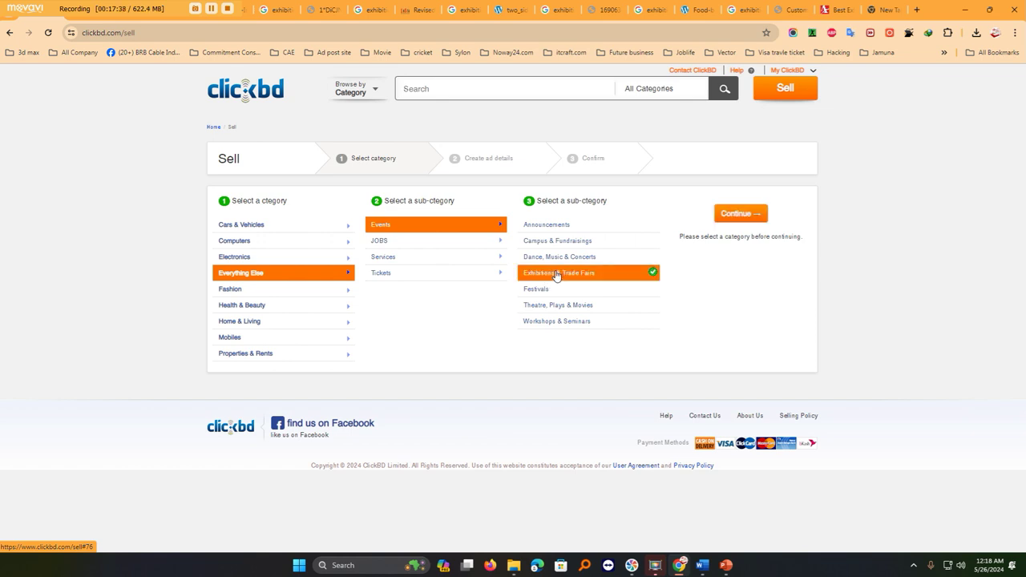
left_click(742, 214)
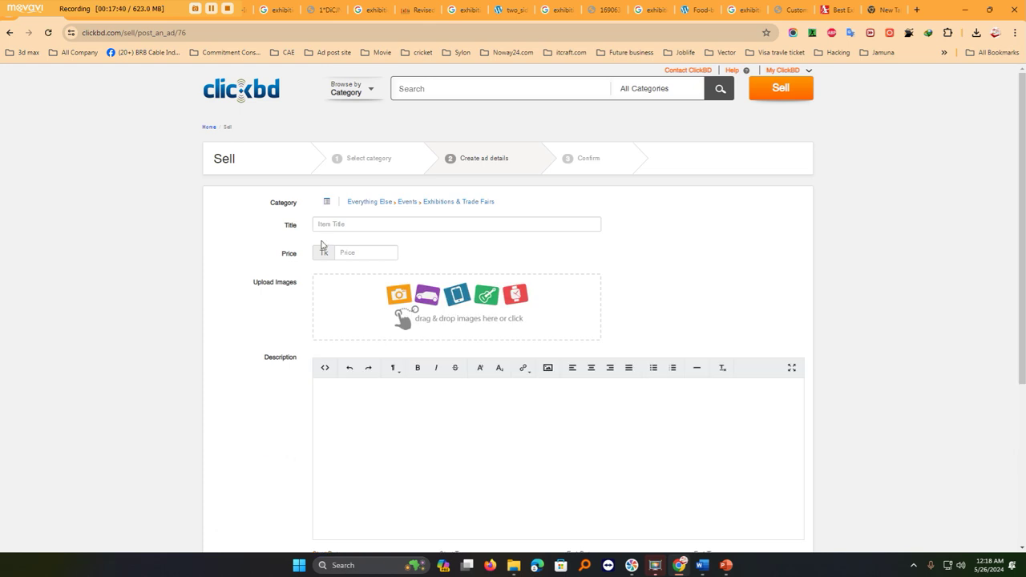
left_click(323, 225)
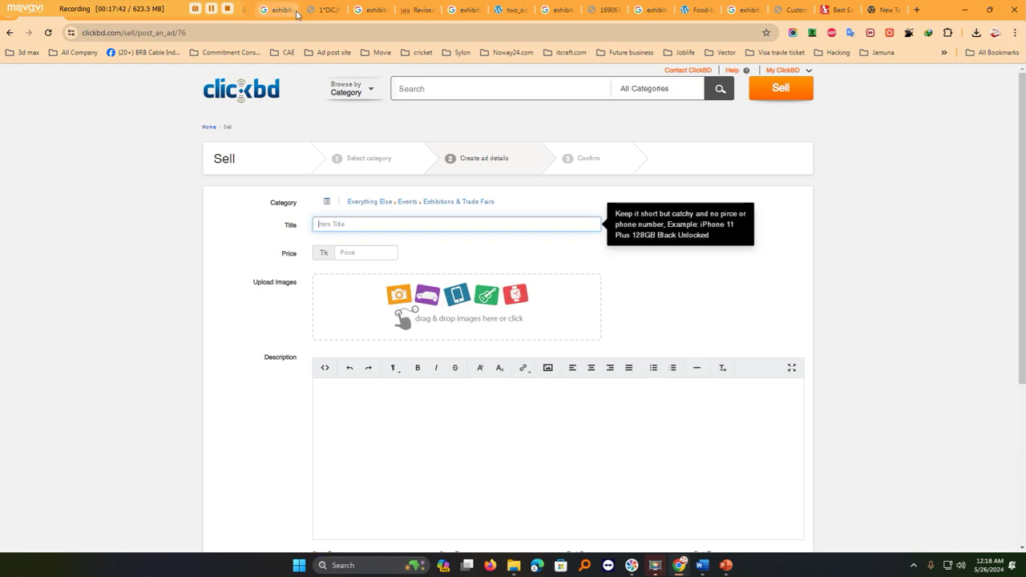
Close the browser tabs showing the full-size stall images, including Revised-Slider-Image-1, two_side_stall_design, Food-beverages and Custom-Stall-3-1, and keep the Google result tabs.
left_click(340, 16)
left_click(338, 10)
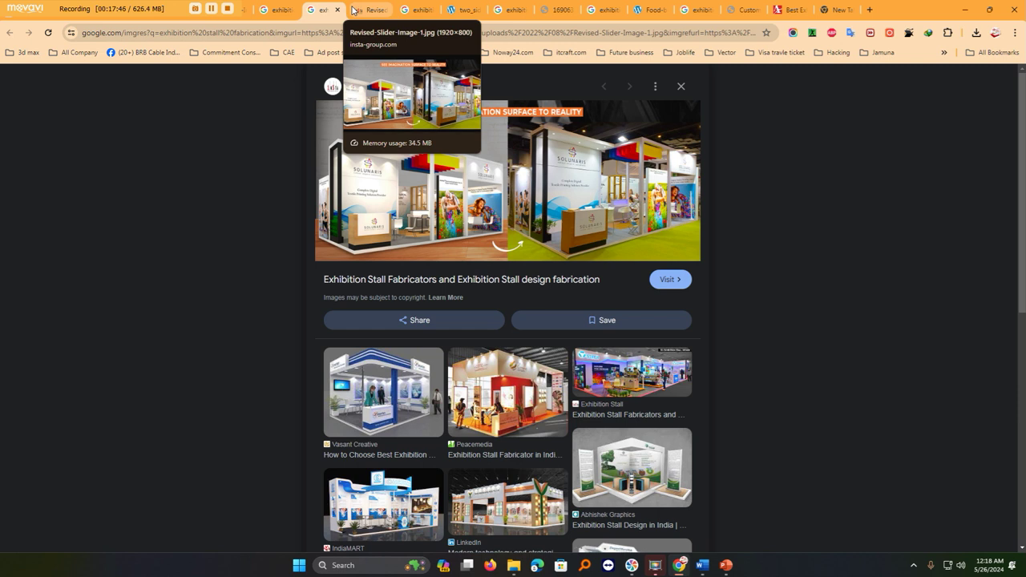
left_click(353, 9)
left_click(386, 9)
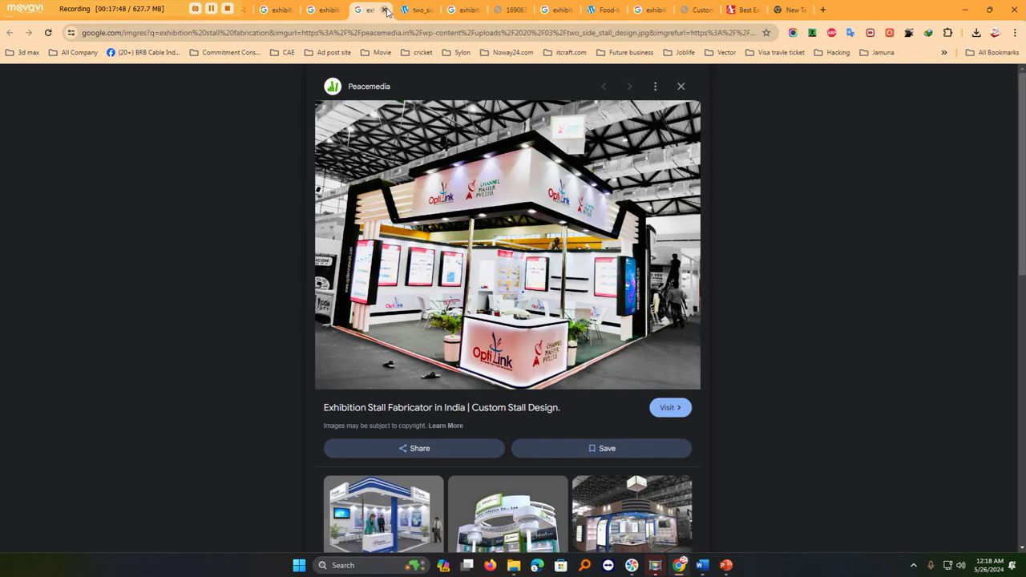
left_click(419, 11)
left_click(430, 10)
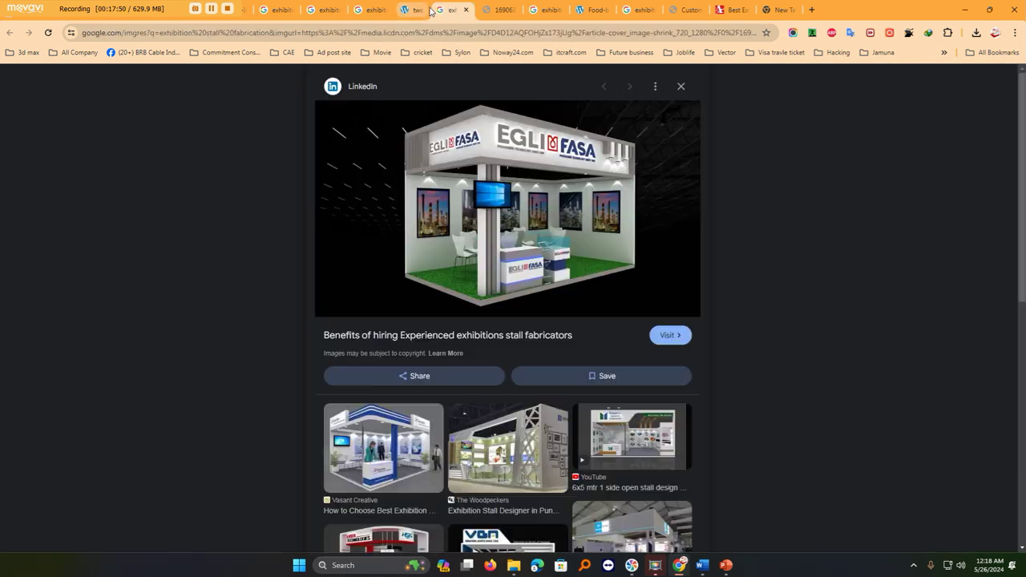
left_click(449, 11)
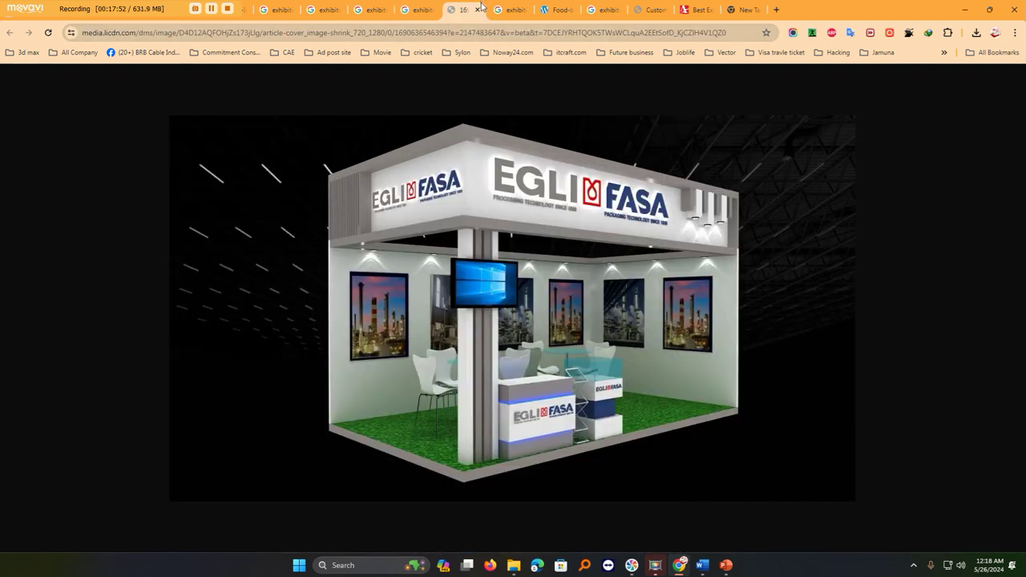
left_click(478, 10)
left_click(505, 12)
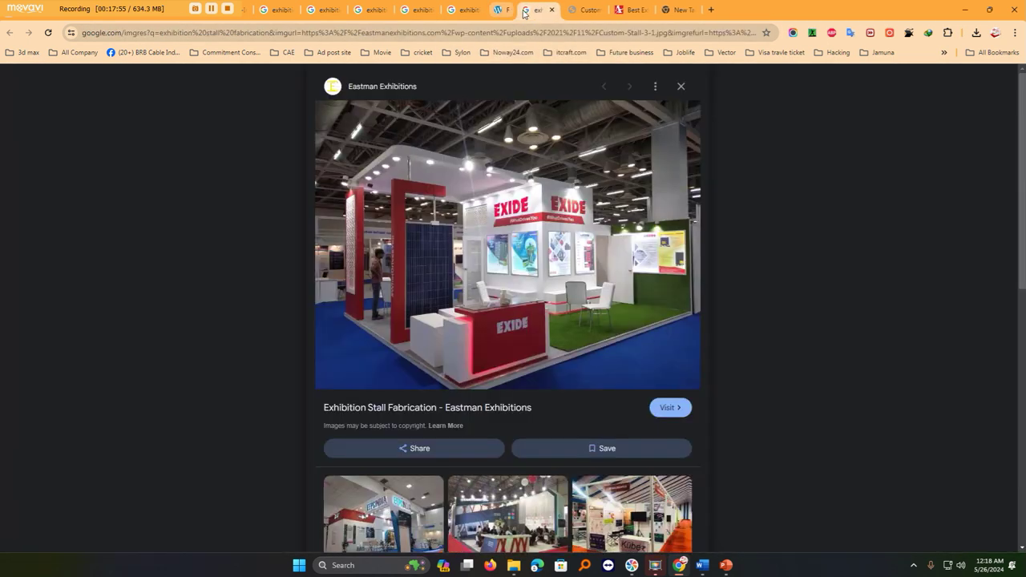
left_click(524, 9)
left_click(561, 11)
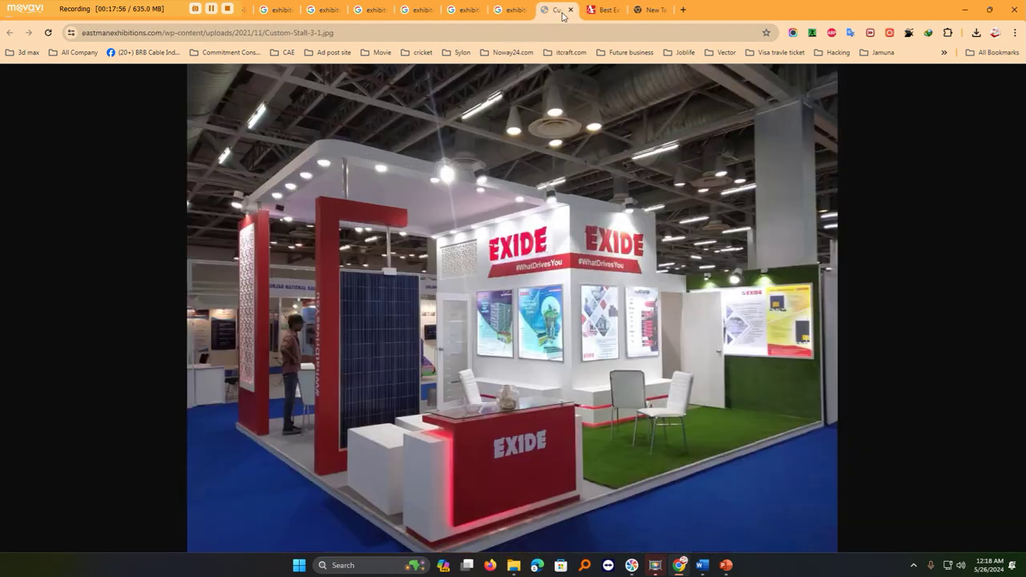
left_click(569, 11)
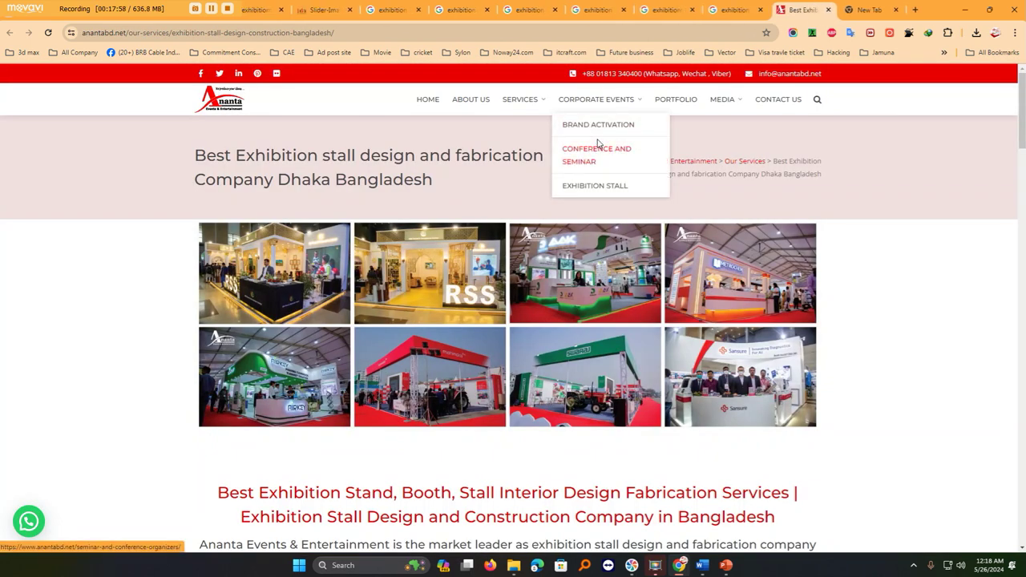
Look through the Ananta stall design page and open its Corporate Events and Best Exhibition Stall Design service links in new tabs.
scroll(460, 332, "down", 10)
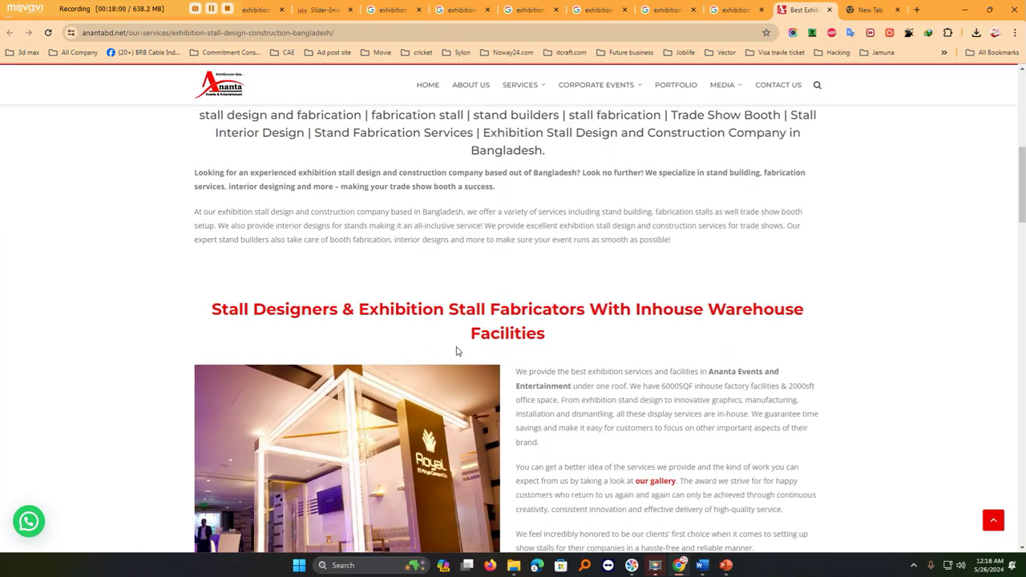
scroll(459, 350, "down", 6)
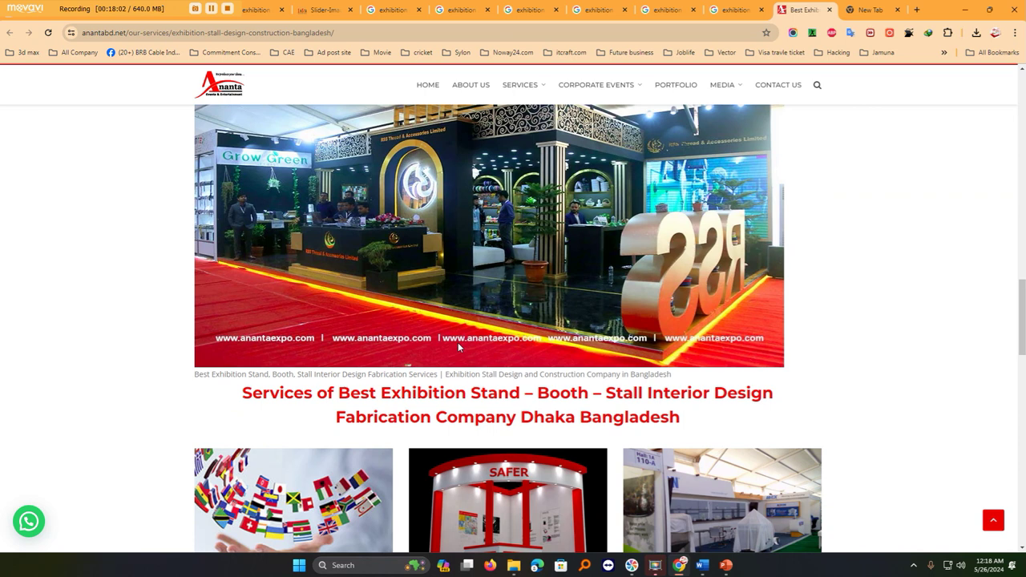
scroll(459, 347, "down", 4)
scroll(459, 331, "up", 15)
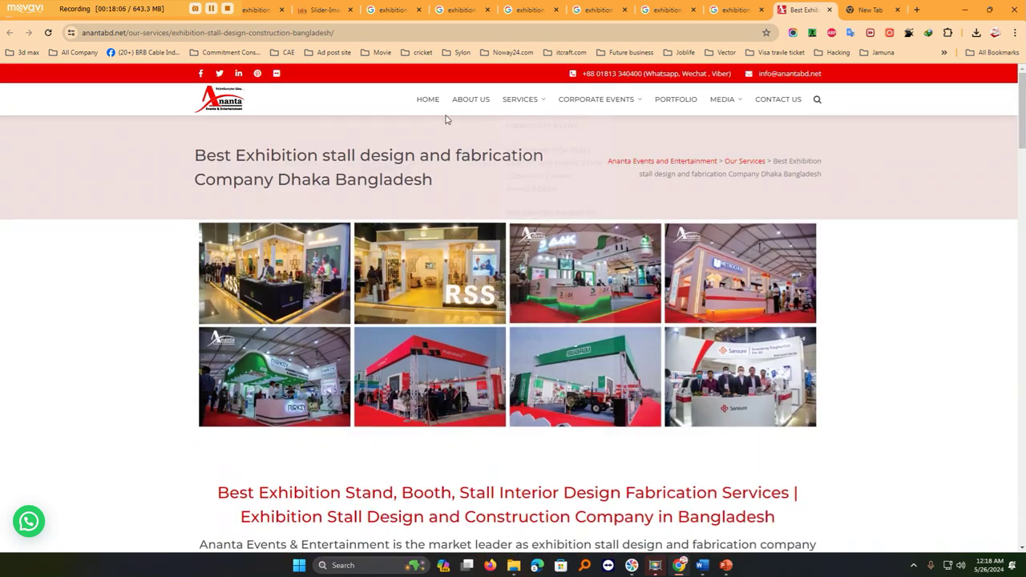
mouse_move(523, 99)
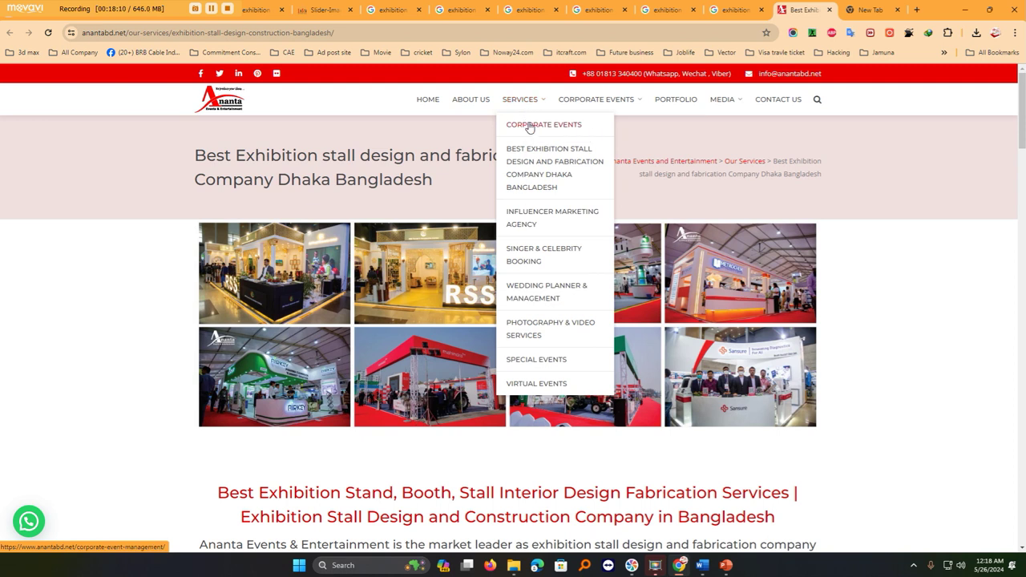
right_click(529, 127)
left_click(544, 133)
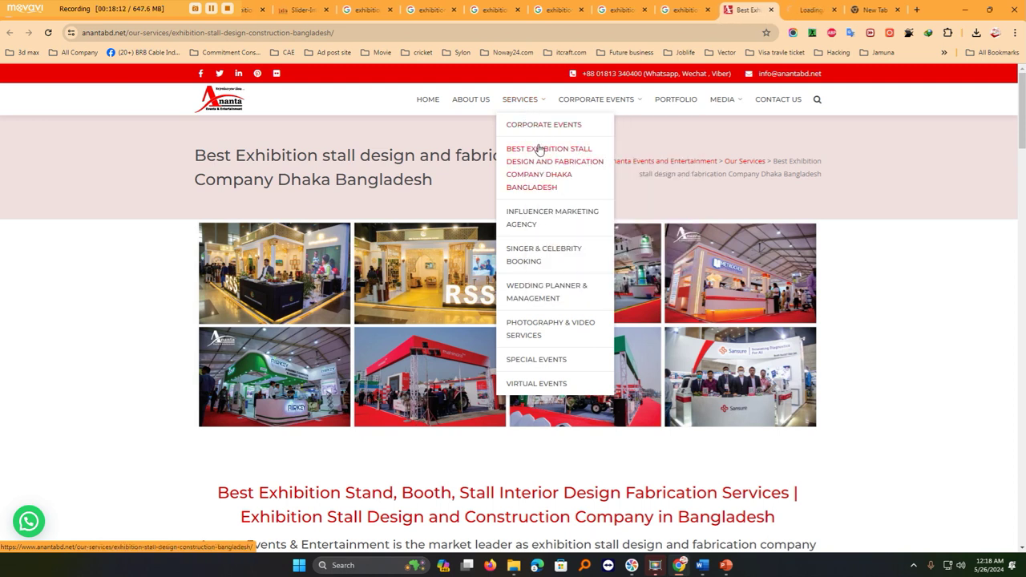
right_click(546, 166)
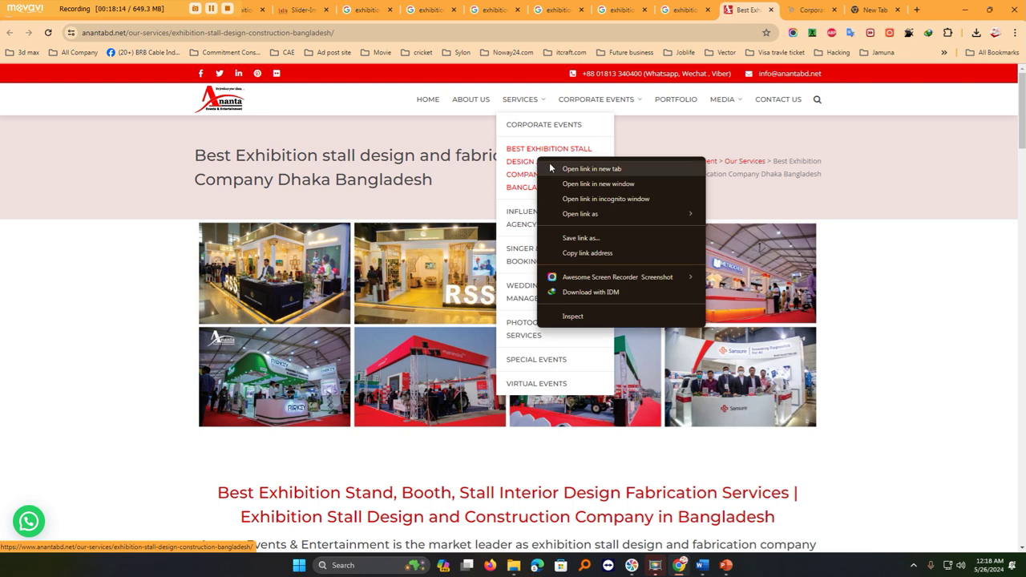
left_click(555, 169)
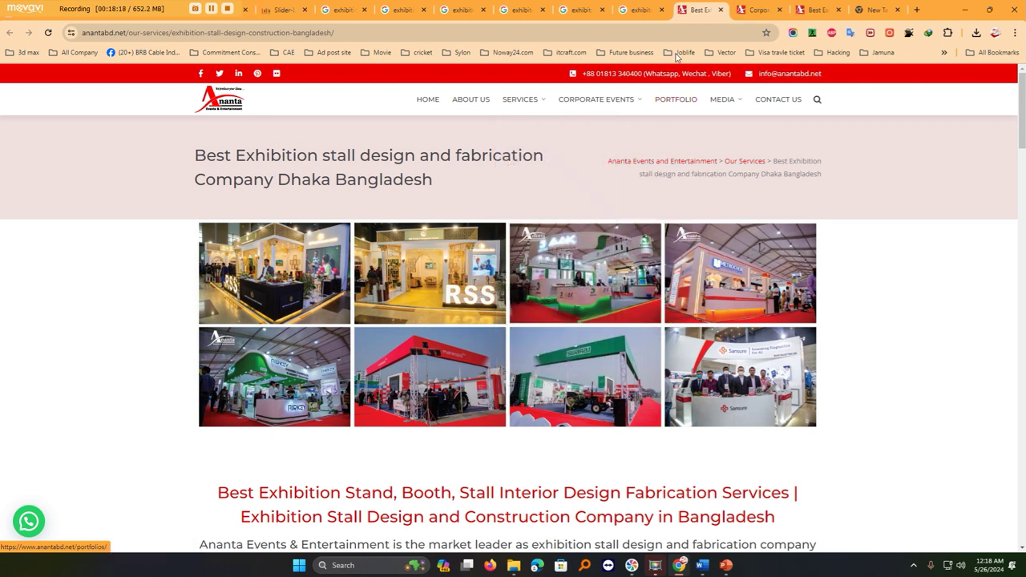
Look through the Corporate Events page and select its heading "Corporate Event Management Company in Bangladesh | corporate event management companies".
left_click(753, 12)
scroll(583, 303, "down", 7)
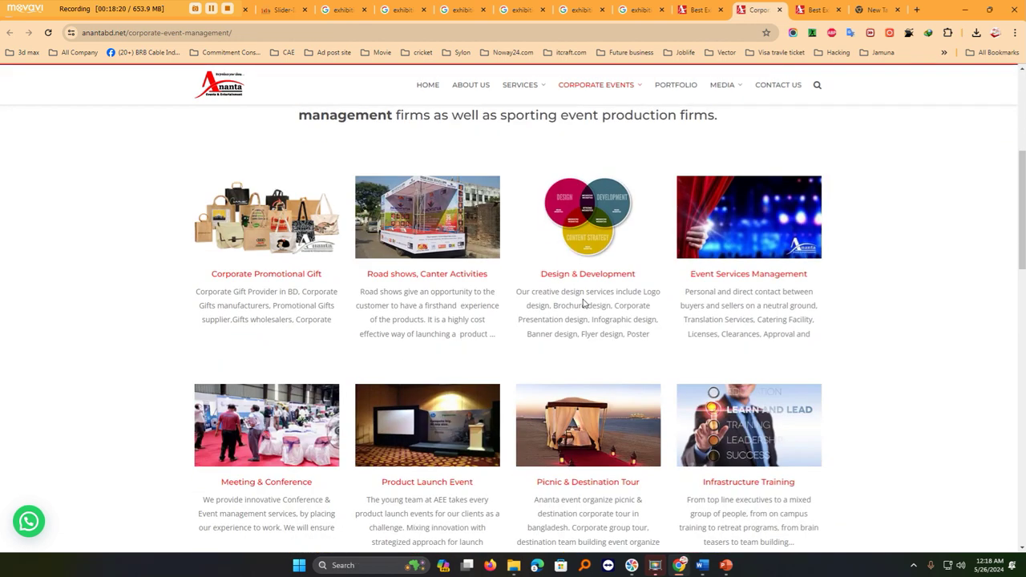
scroll(582, 303, "down", 8)
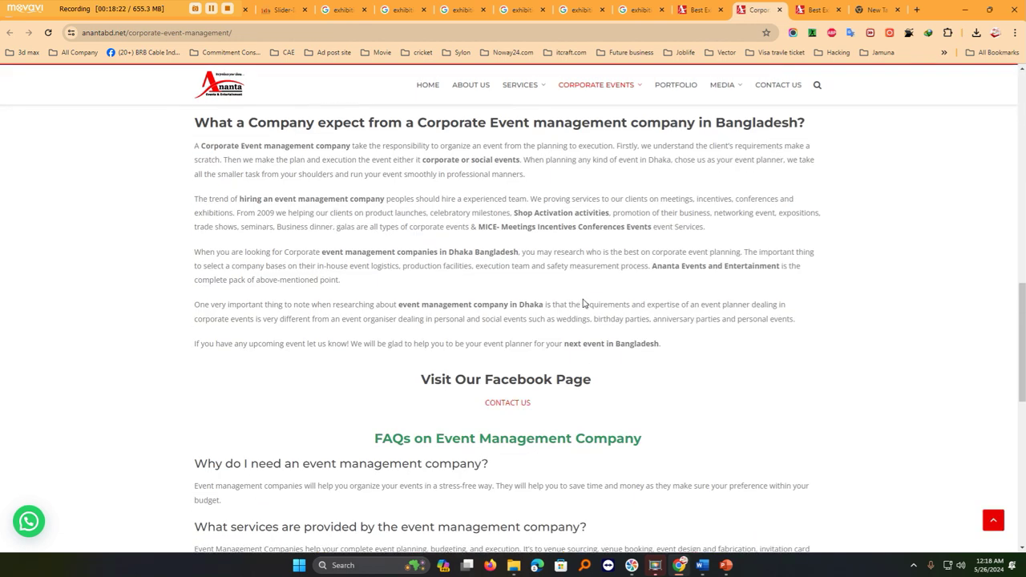
scroll(582, 298, "up", 3)
scroll(582, 298, "up", 12)
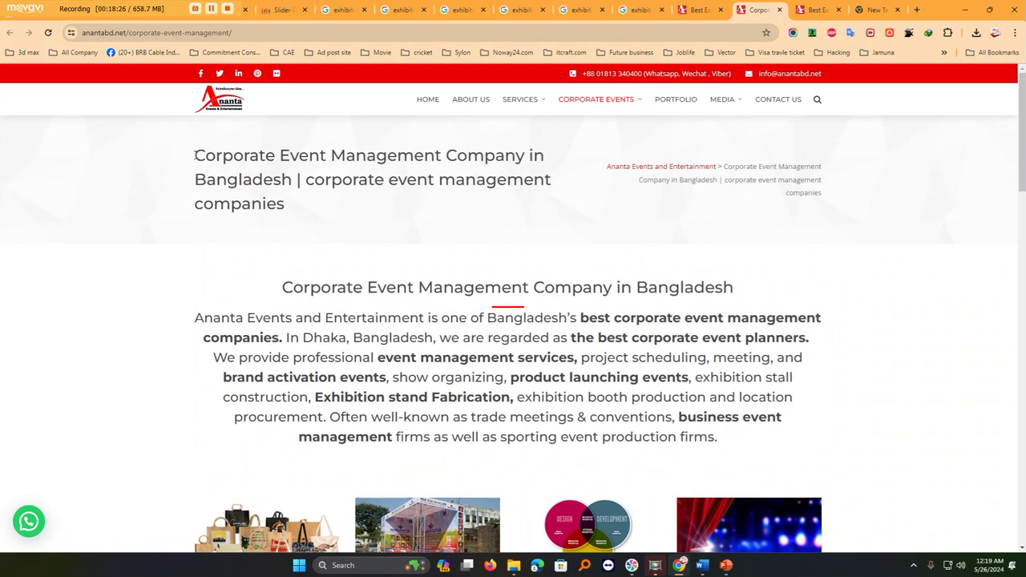
left_click_drag(196, 155, 294, 218)
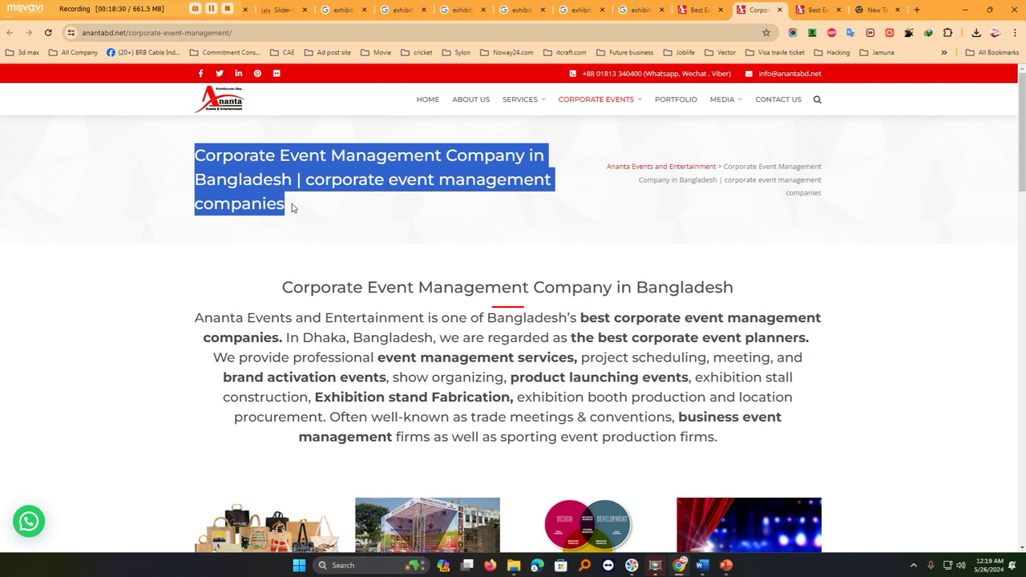
Select the Corporate Events page's body text from below the heading to the end of the event management FAQs.
left_click_drag(305, 247, 365, 429)
scroll(327, 305, "down", 3)
left_click_drag(515, 409, 872, 331)
scroll(888, 467, "down", 10)
scroll(889, 467, "down", 3)
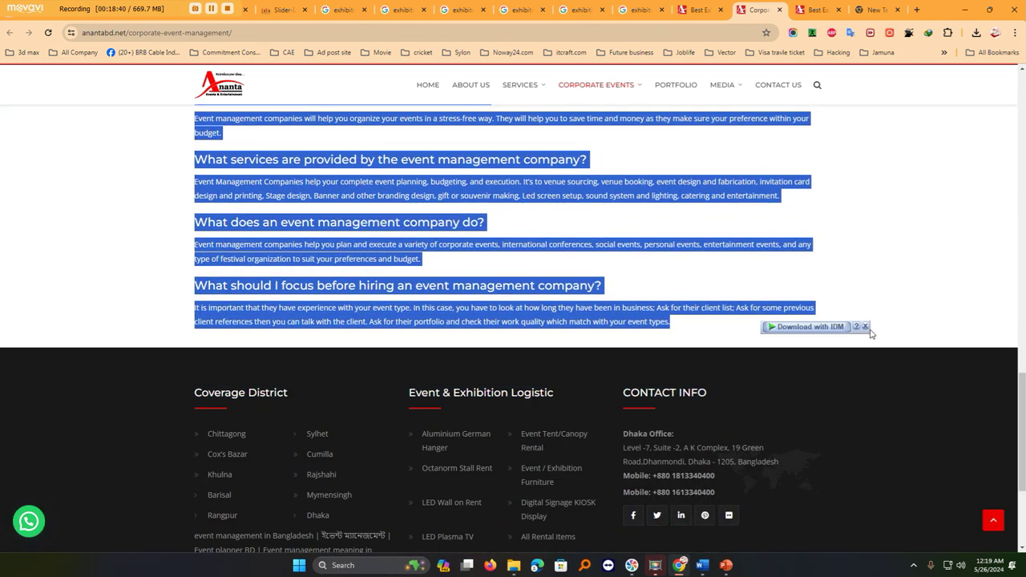
Copy the selected Corporate Events page text and open the Exhibition folder inside Zafor in File Explorer.
right_click(663, 308)
left_click(674, 320)
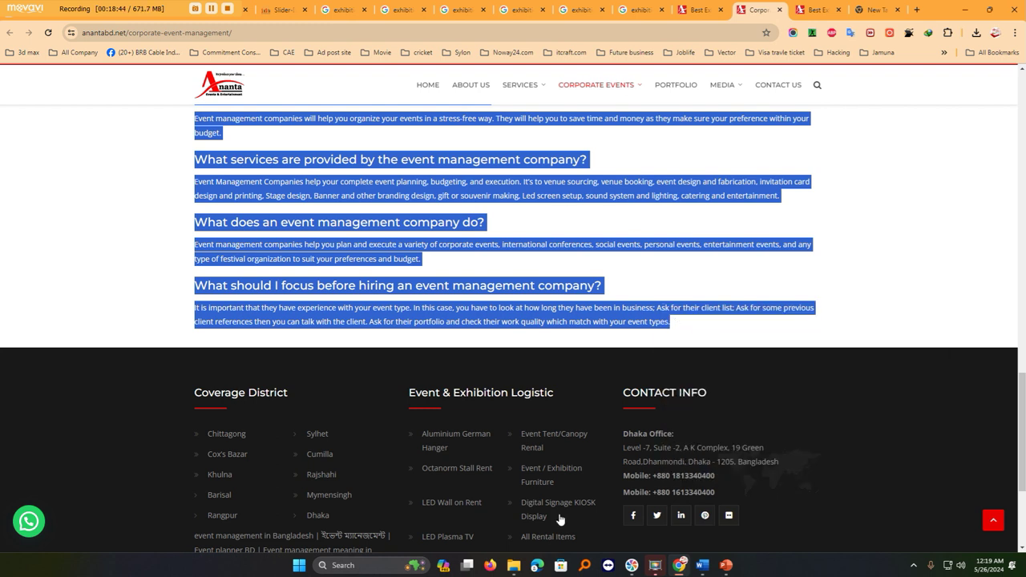
left_click(515, 573)
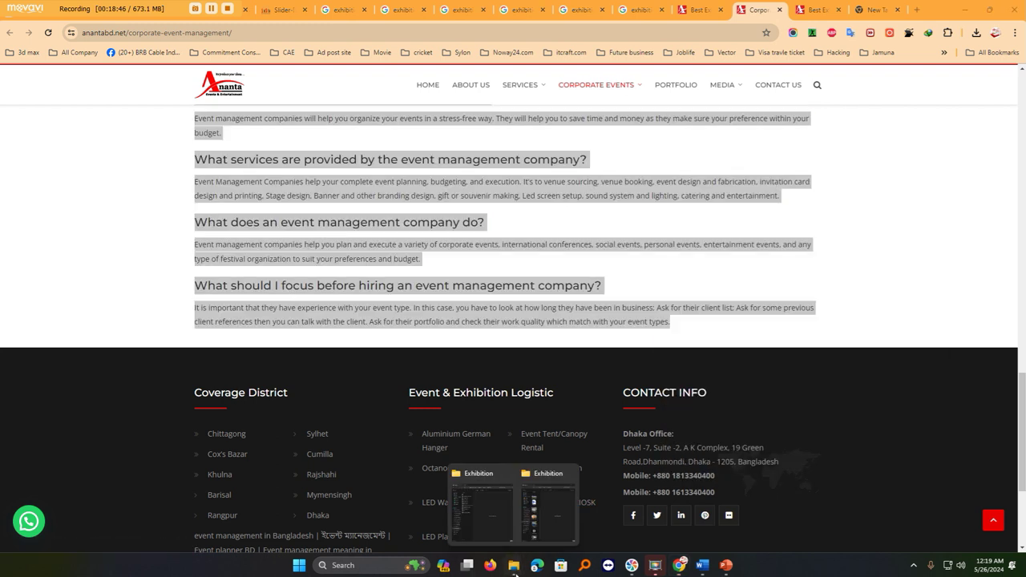
left_click(540, 518)
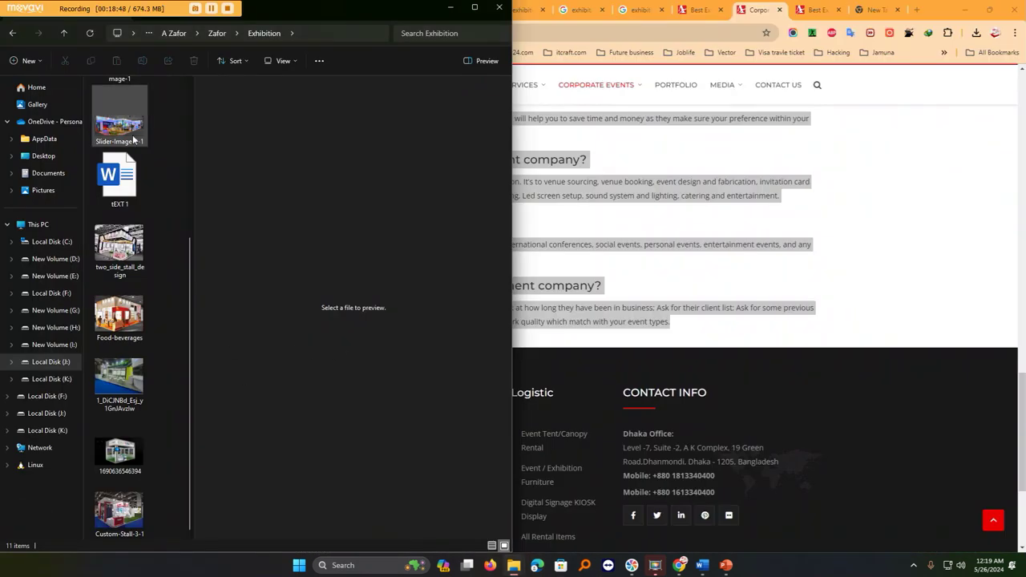
left_click(223, 37)
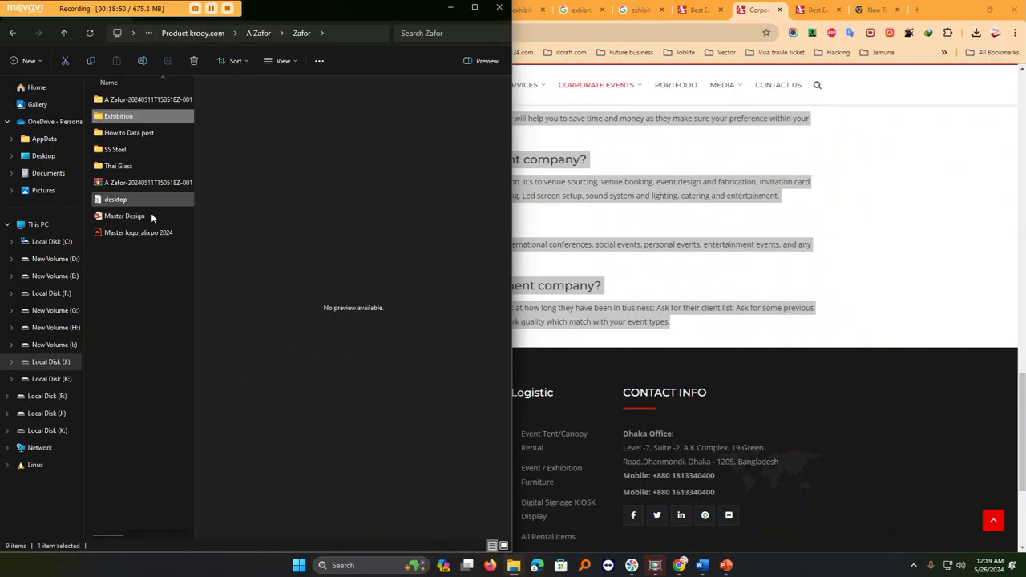
double_click(122, 119)
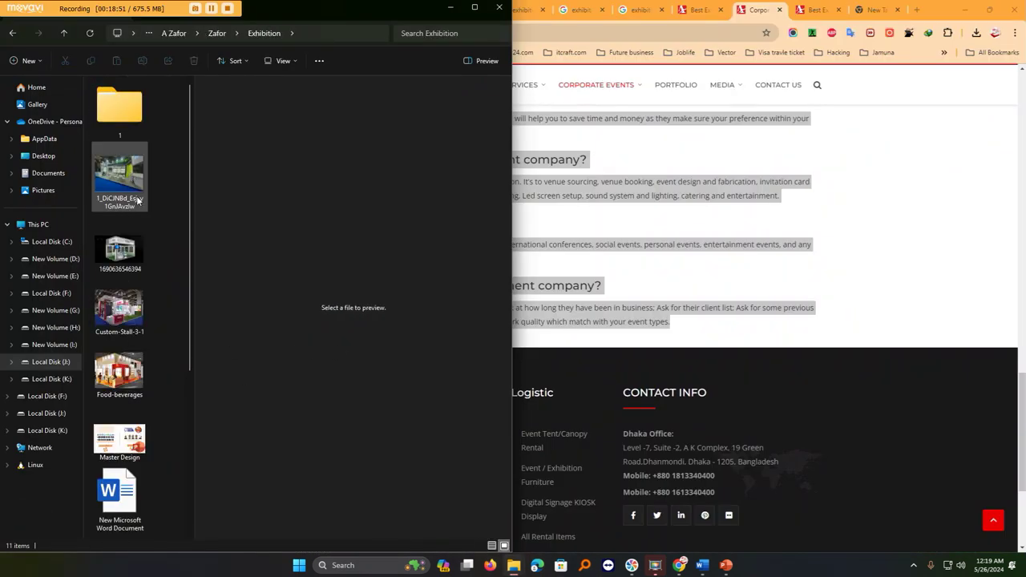
Create a new folder named "Corporate Event" inside the Exhibition folder and open it.
right_click(167, 157)
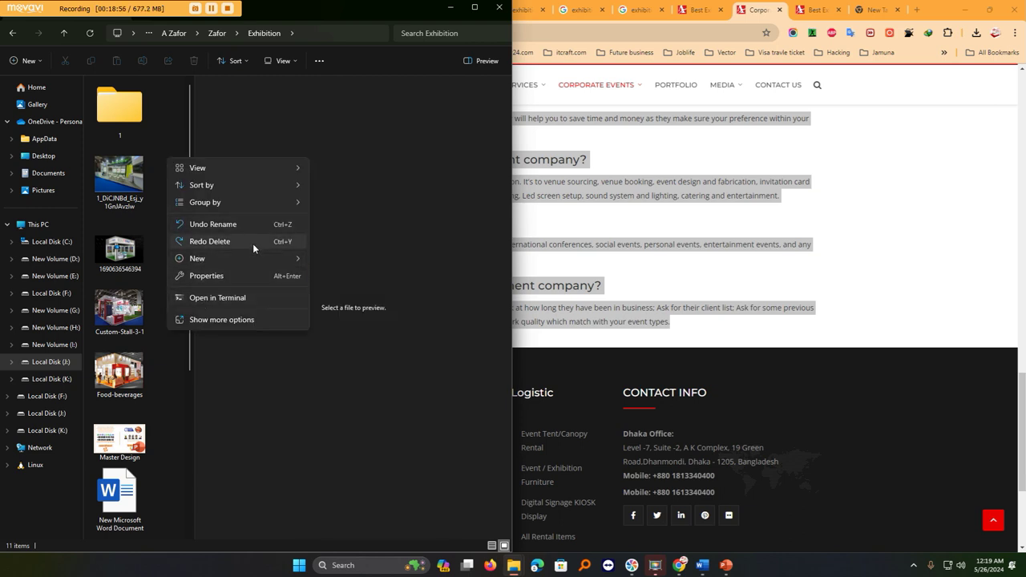
mouse_move(263, 257)
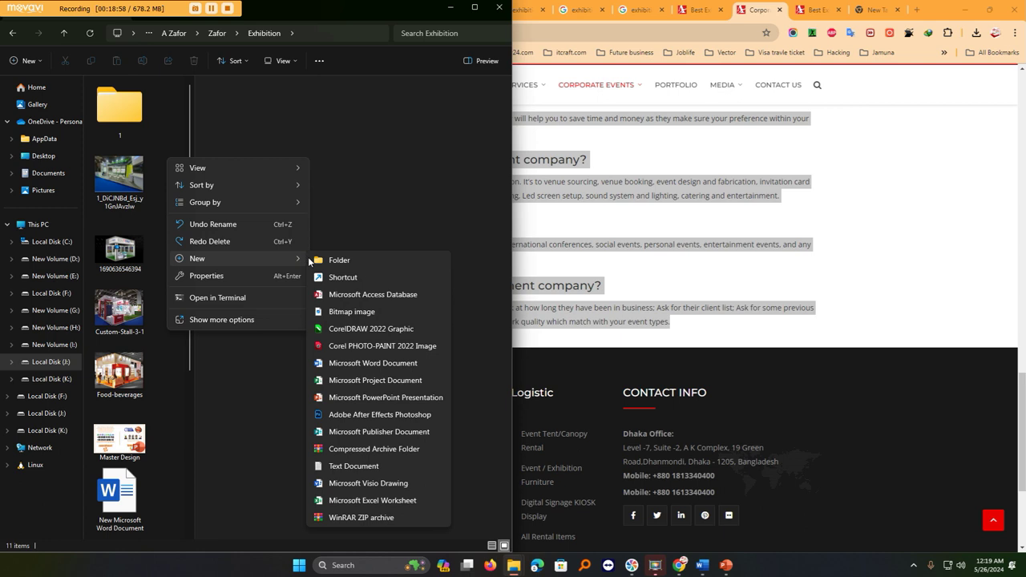
left_click(339, 260)
type("cORPORATE")
key("ctrl+a")
key("ctrl+BackSpace")
key("ctrl+BackSpace")
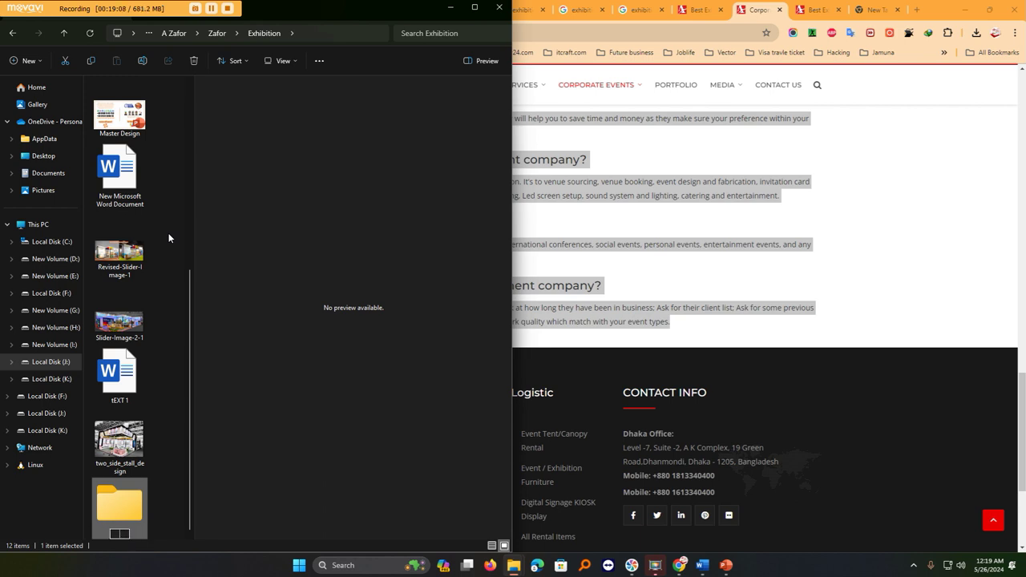
type("Corporate Event")
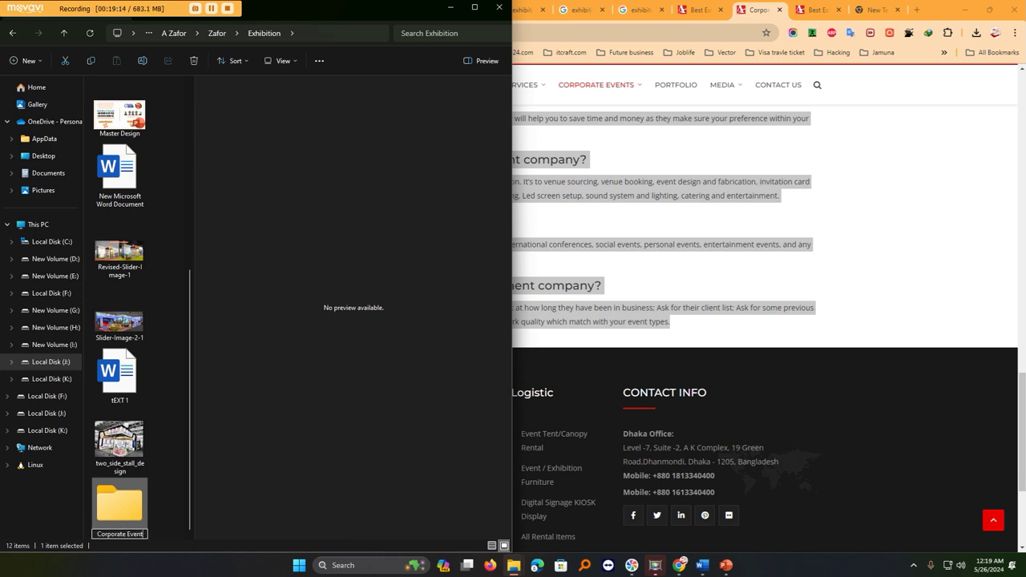
key("Return")
key("Return")
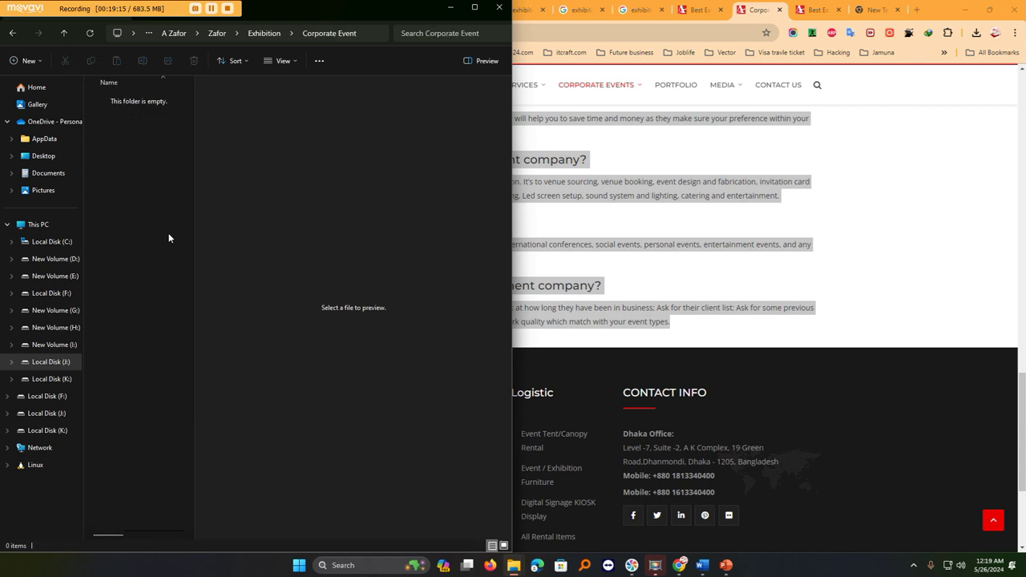
Create a Microsoft Word document named "Corporate Event" in the new folder and open it.
right_click(150, 163)
mouse_move(213, 245)
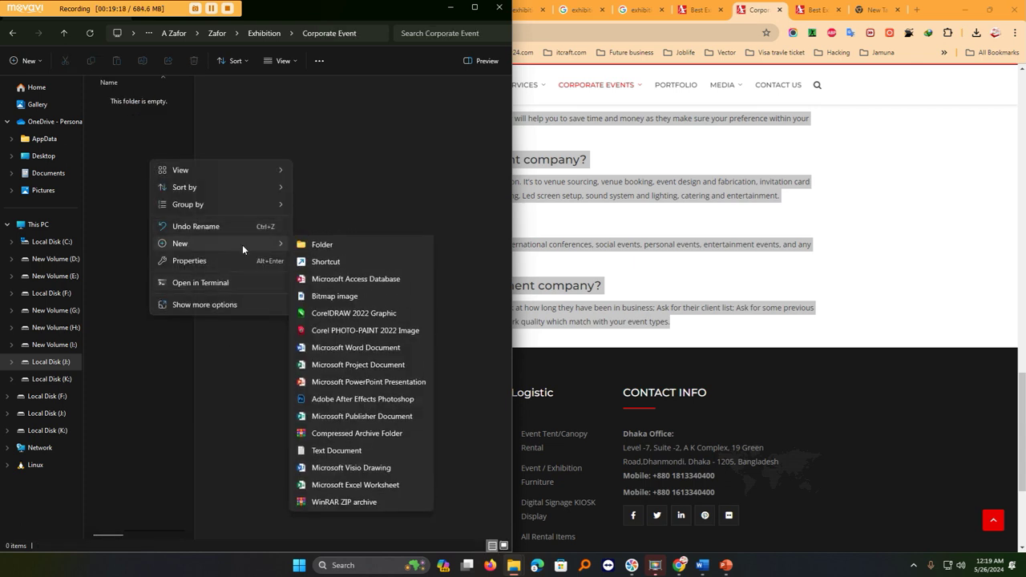
left_click(330, 350)
type("Corporate Event")
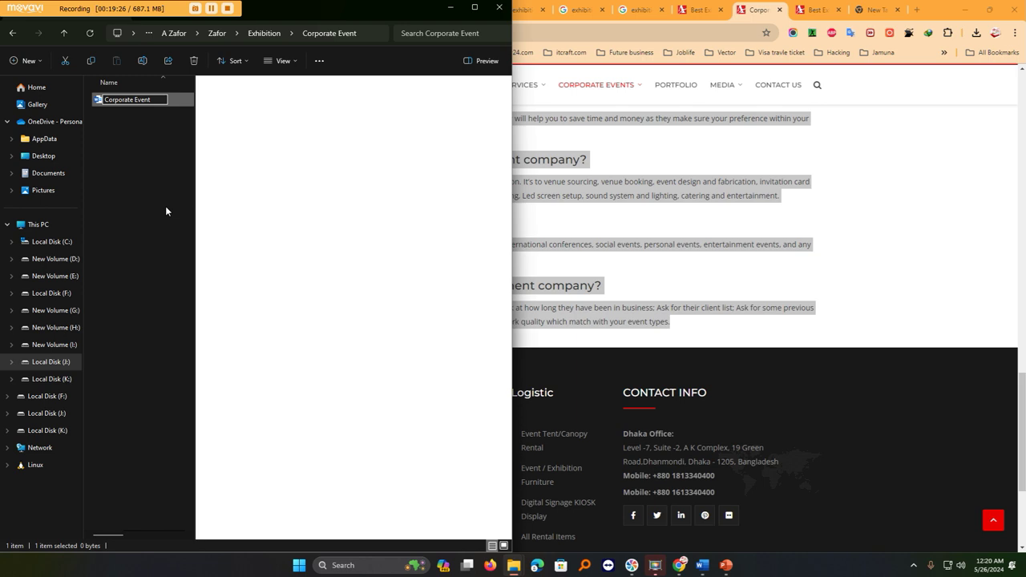
key("Return")
key("Return")
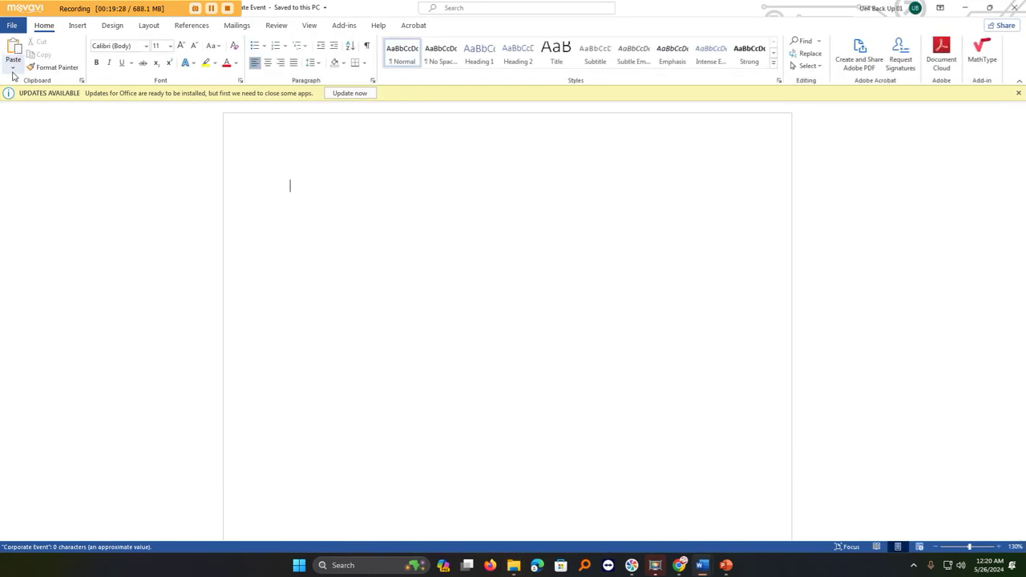
Paste the copied Corporate Events page text into the blank document as plain text.
left_click(14, 73)
left_click(39, 101)
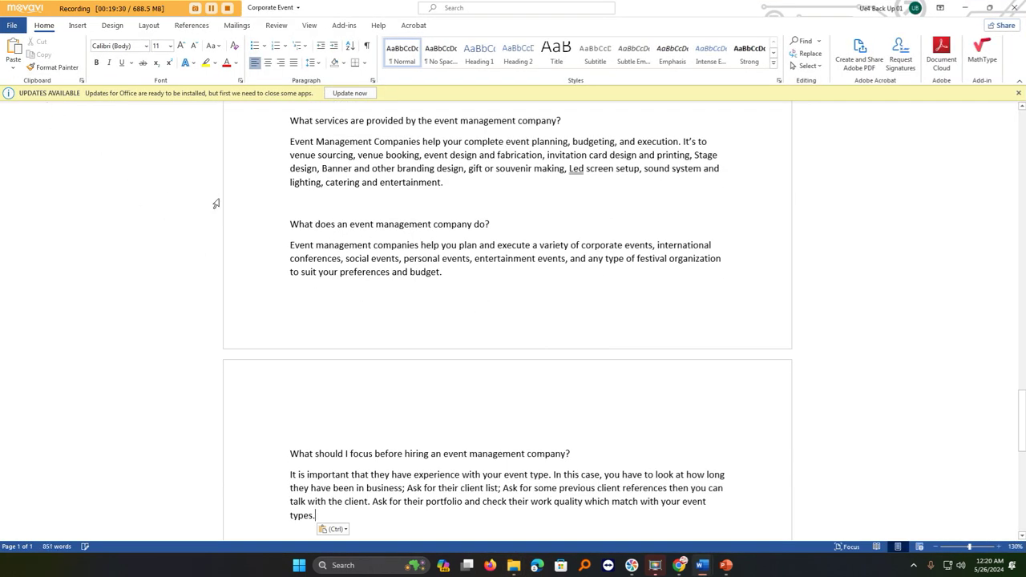
scroll(380, 250, "up", 20)
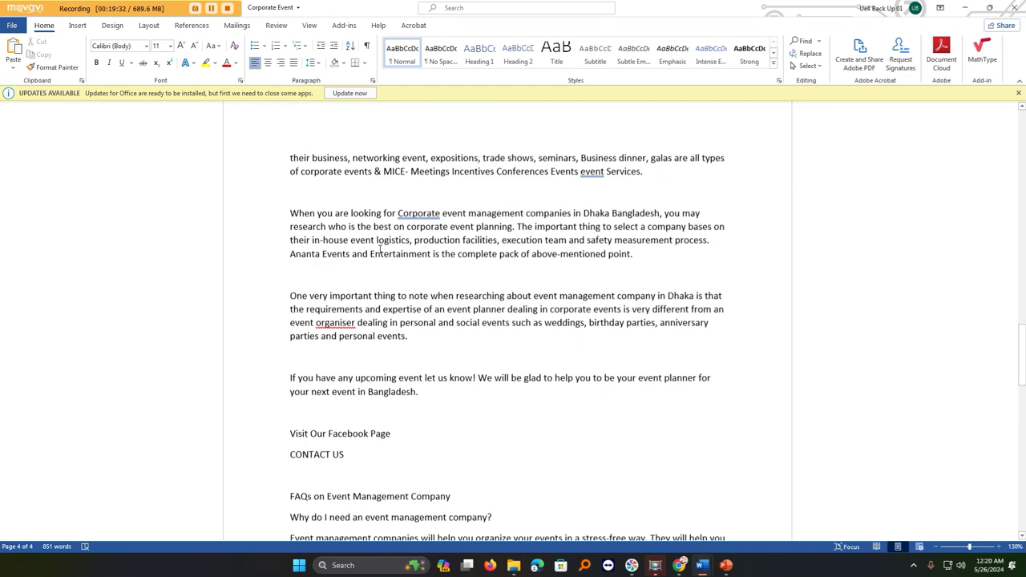
scroll(380, 249, "up", 1)
Set the entire document's paragraph spacing after to 0 pt and its line spacing to single.
key("ctrl+a")
scroll(395, 248, "up", 10)
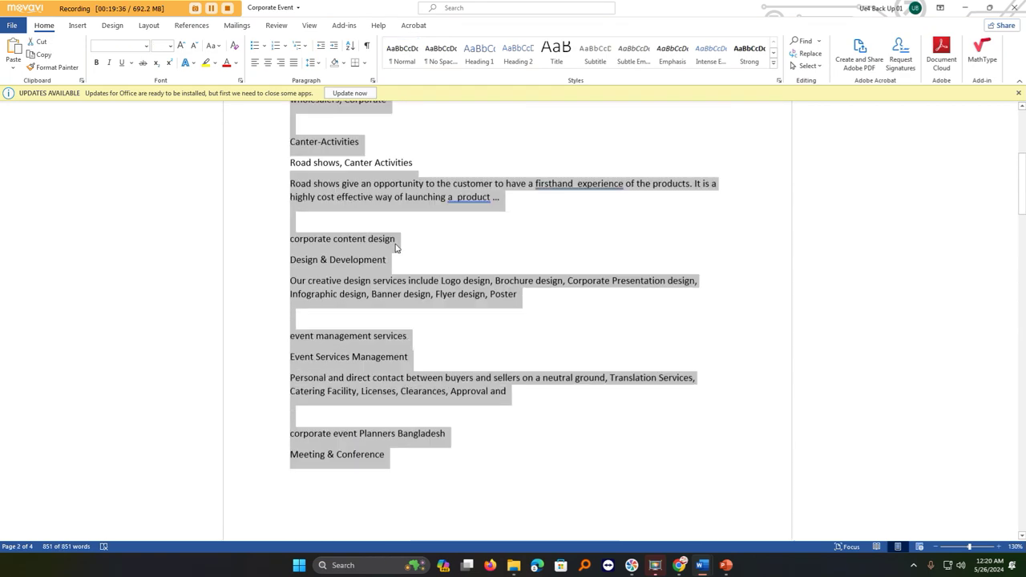
scroll(395, 245, "up", 5)
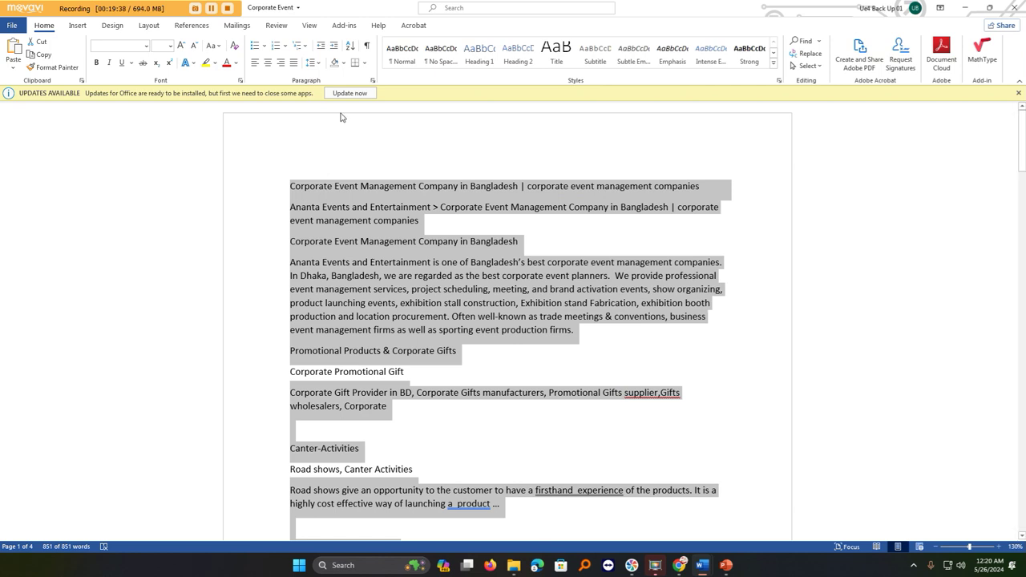
left_click(372, 80)
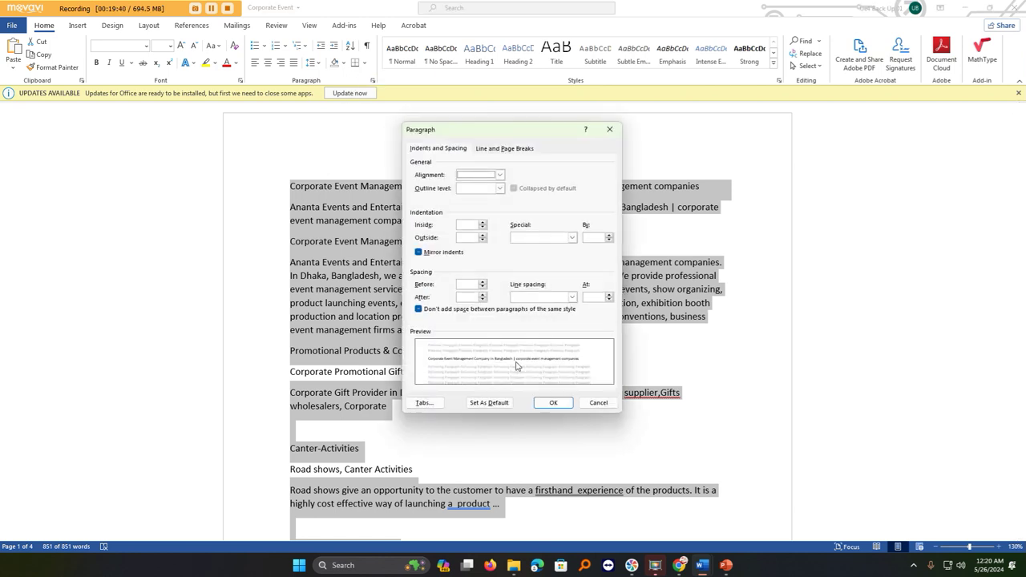
left_click(482, 300)
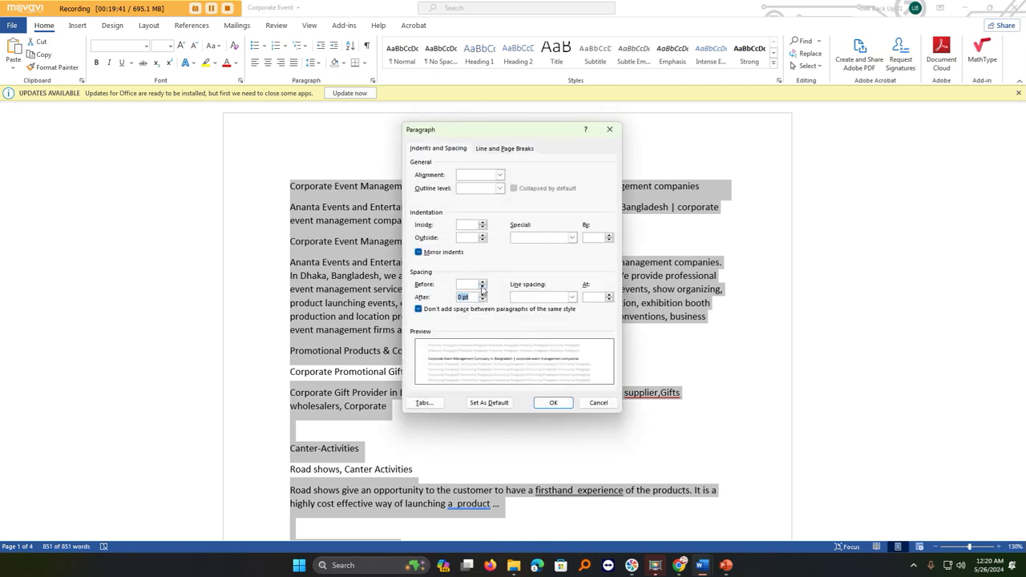
left_click(527, 297)
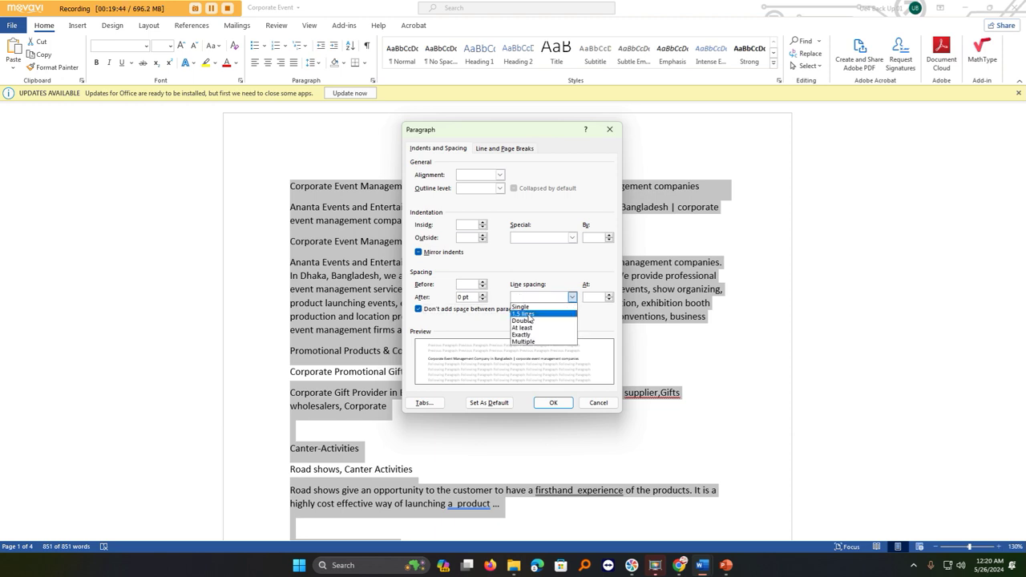
left_click(529, 318)
left_click(553, 402)
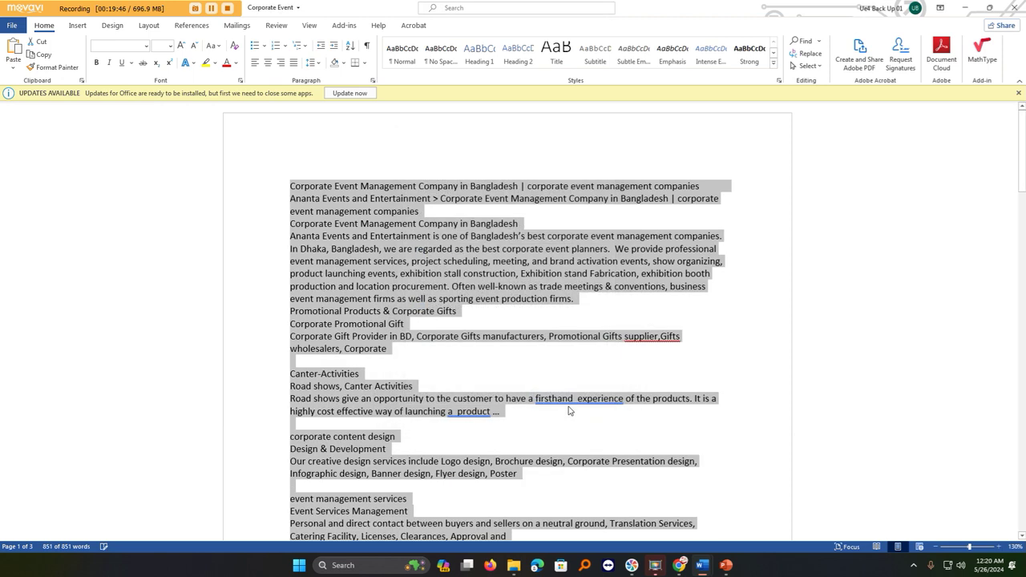
Add the missing space in "supplier,Gifts" and correct the flagged word "Organisers" to "Organizers" in the 360 Degree Corporate Event paragraph.
scroll(532, 425, "down", 1)
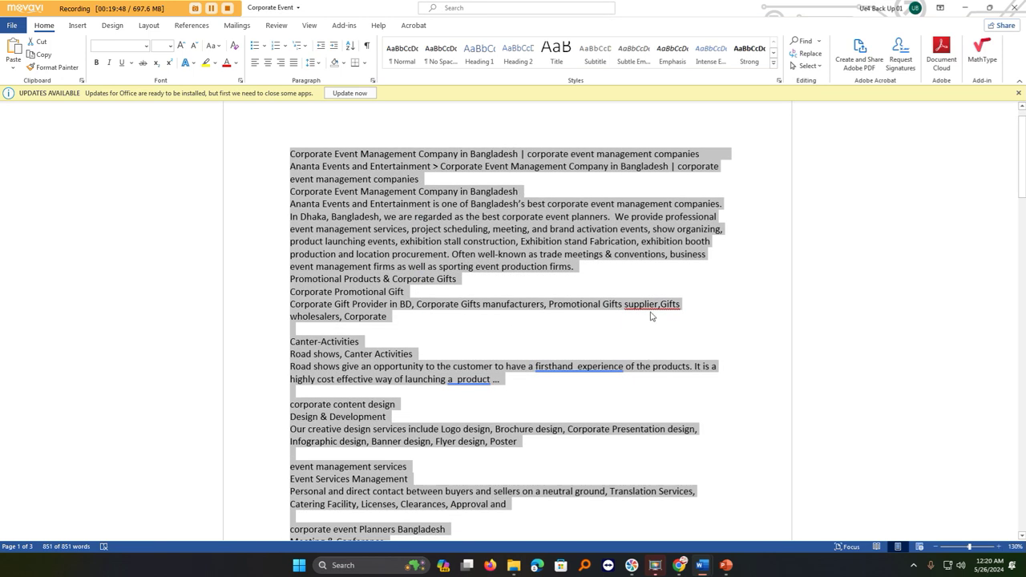
left_click(660, 305)
scroll(564, 397, "down", 4)
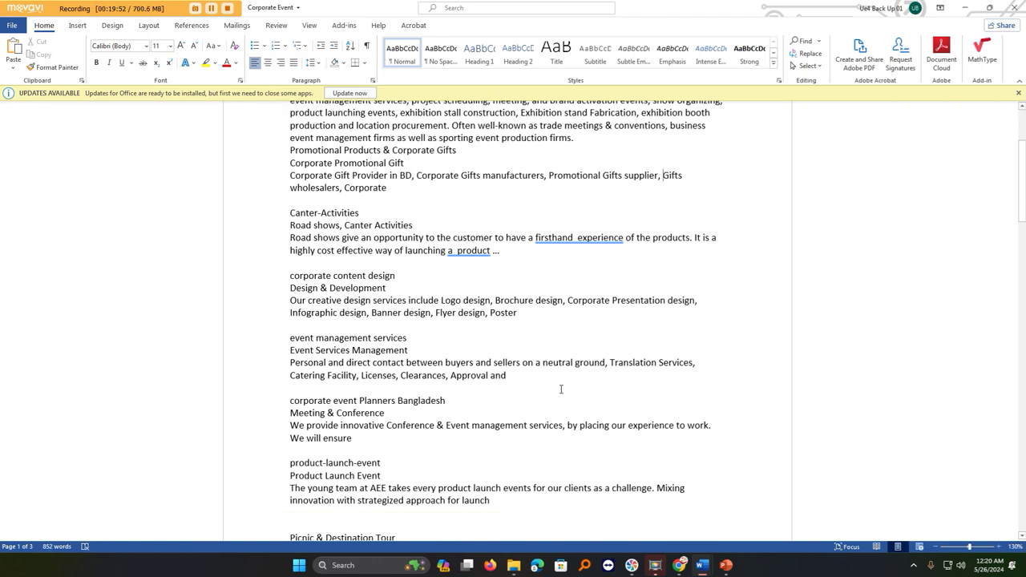
scroll(561, 388, "down", 12)
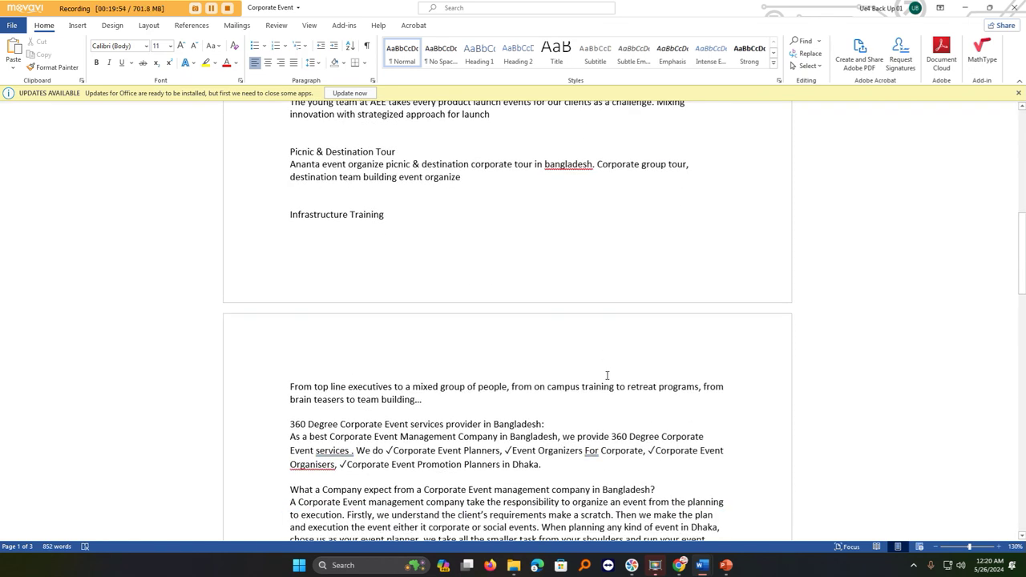
scroll(607, 355, "down", 10)
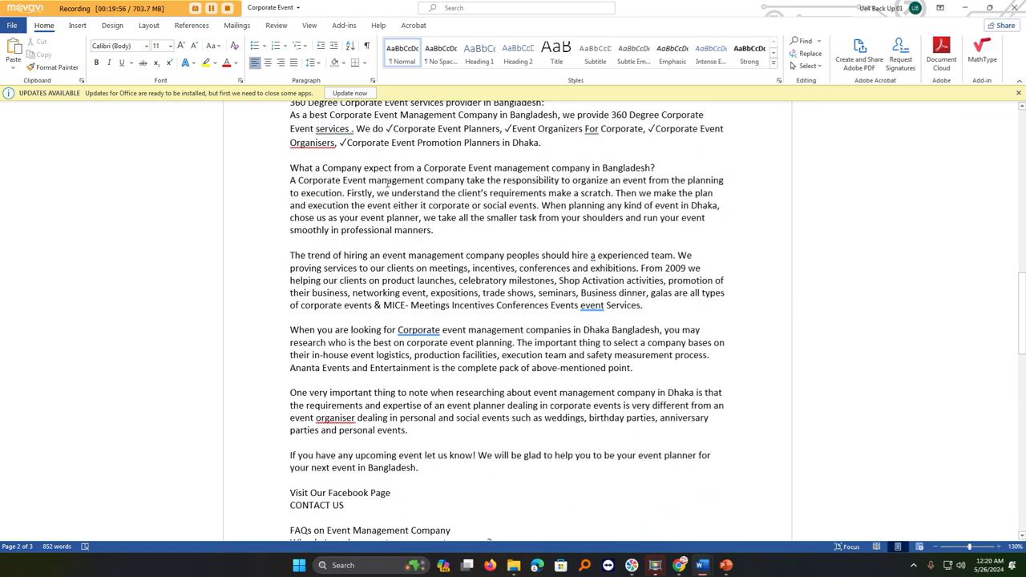
right_click(324, 145)
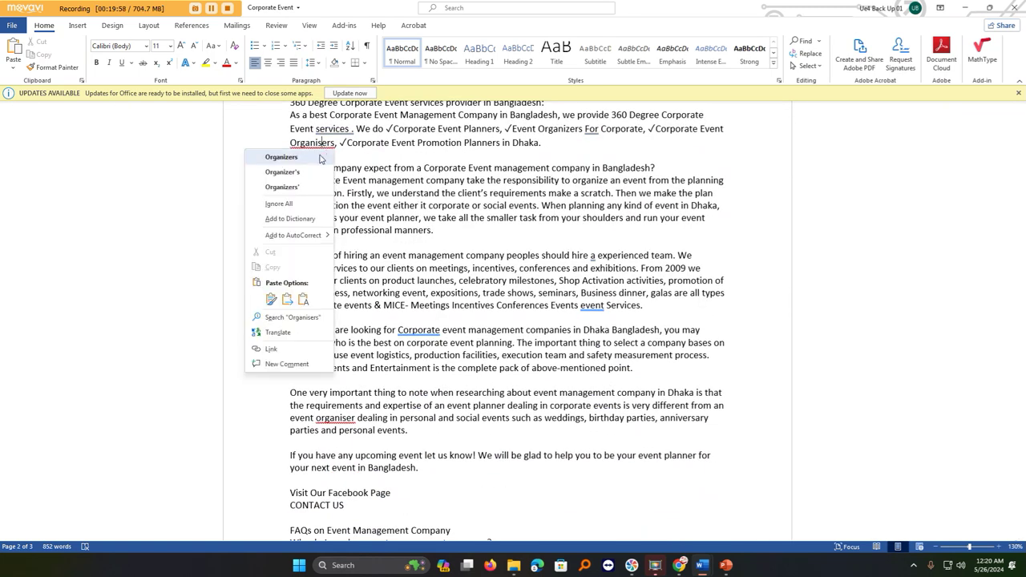
left_click(321, 157)
scroll(455, 328, "up", 7)
scroll(455, 328, "up", 20)
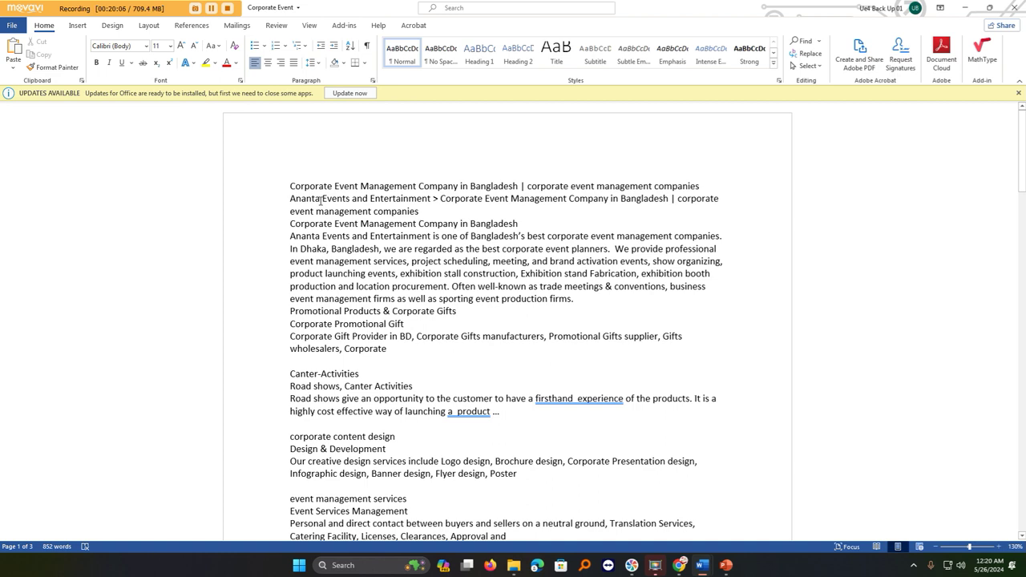
Find the company name Ananta in the document's second line and select it in the web address of the Corporate Event Management page.
left_click_drag(318, 198, 305, 212)
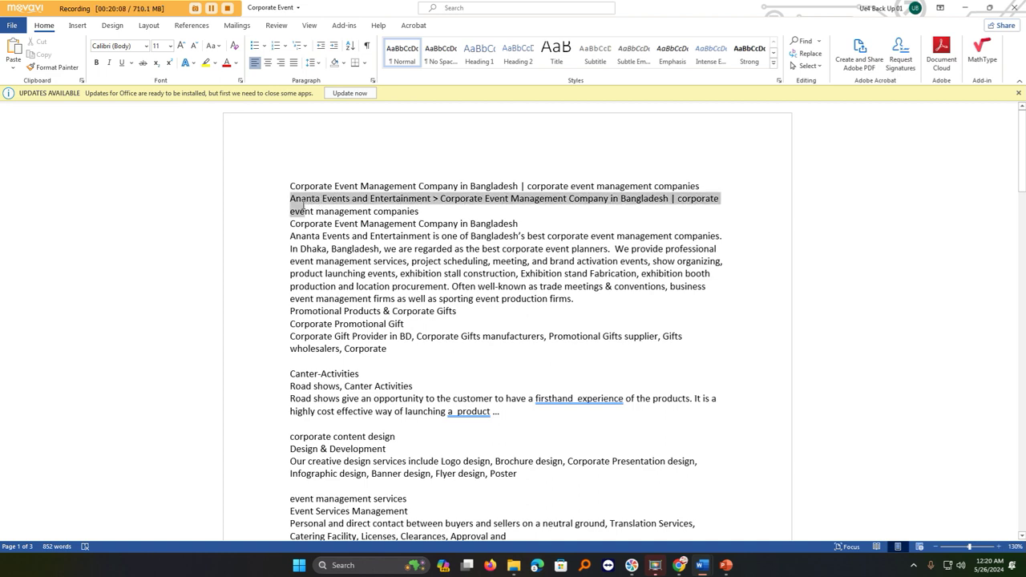
left_click(301, 199)
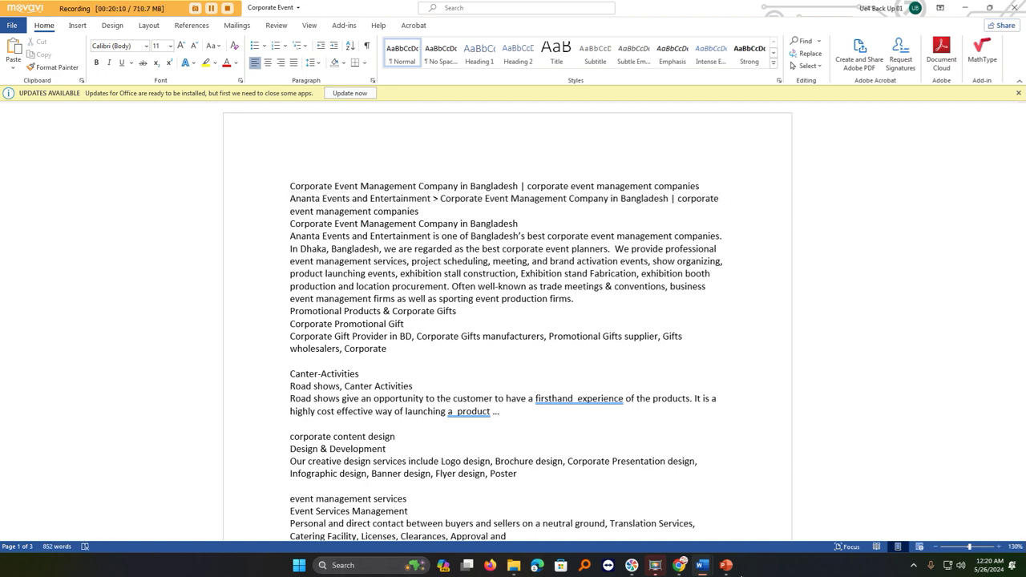
left_click(679, 565)
key("Home")
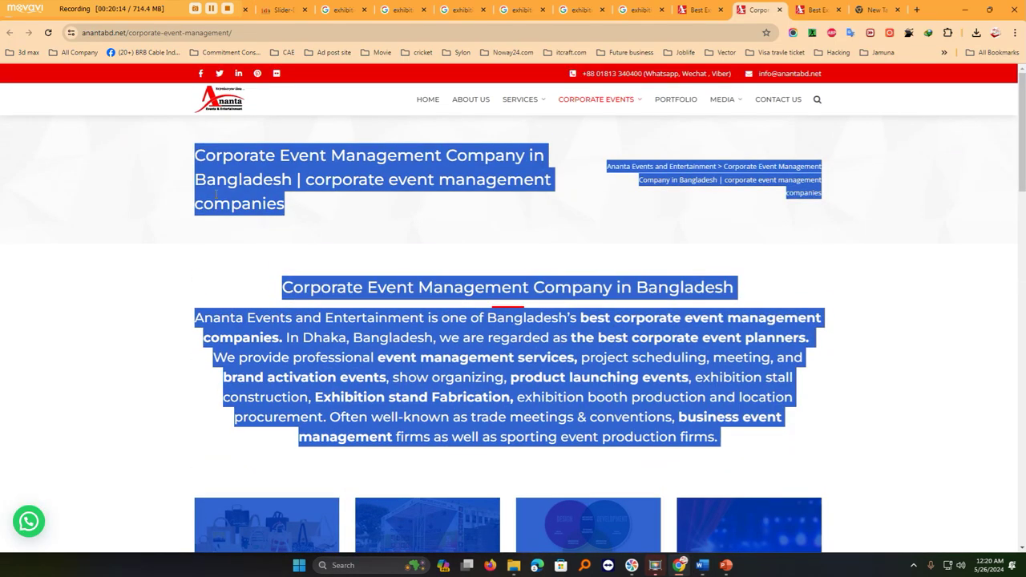
left_click(215, 196)
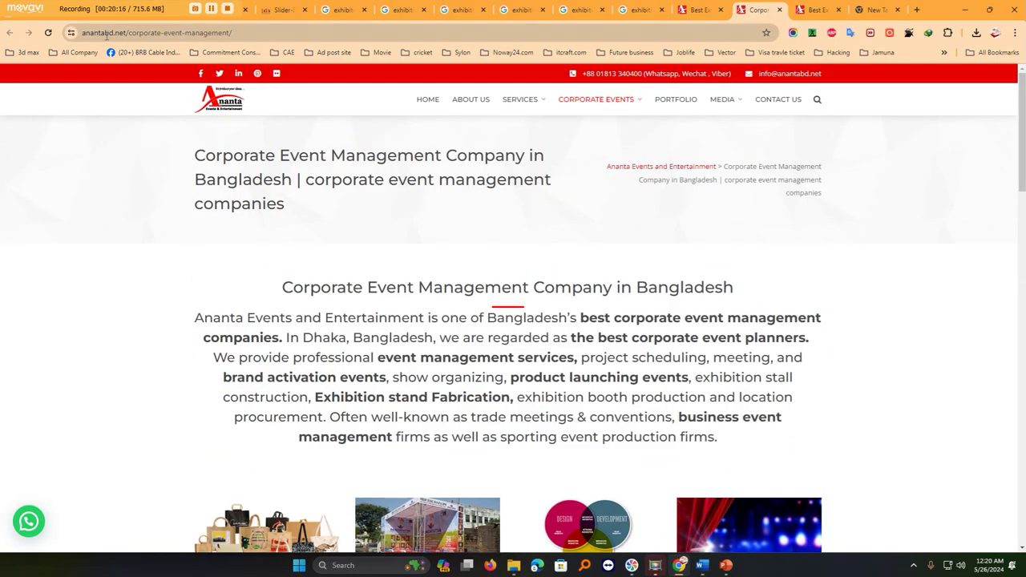
left_click(107, 36)
left_click(108, 34)
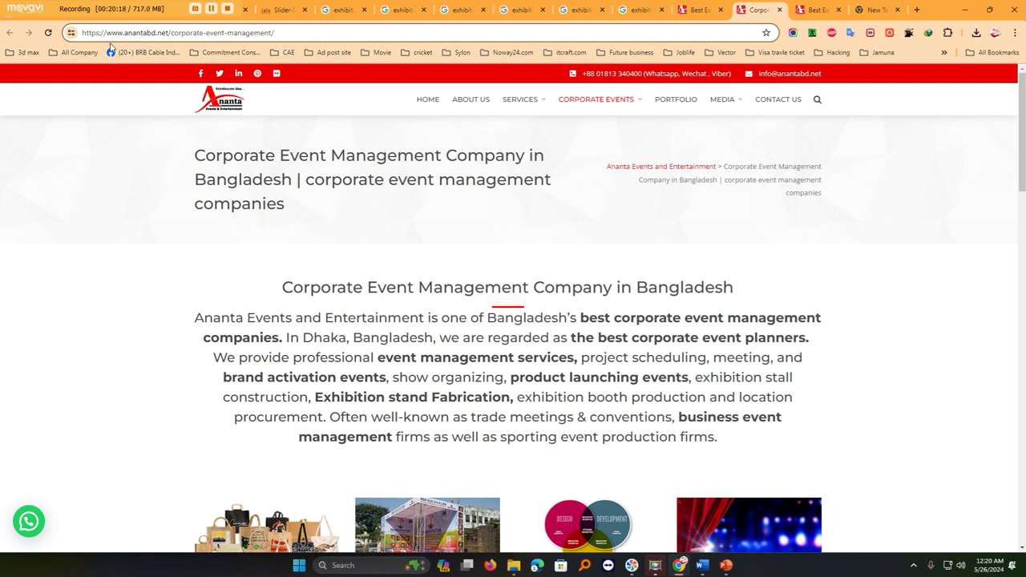
key("shift+Left")
key("shift+Left")
key("shift+Left")
Return to the Corporate Event document and replace every occurrence of "ananta" with "COMMITMENT".
left_click(965, 9)
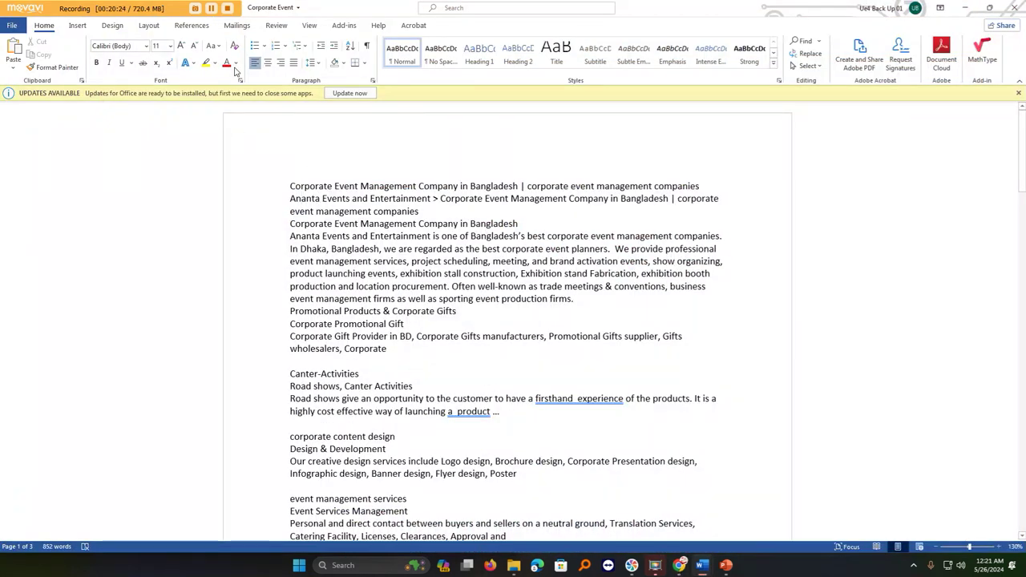
left_click(809, 53)
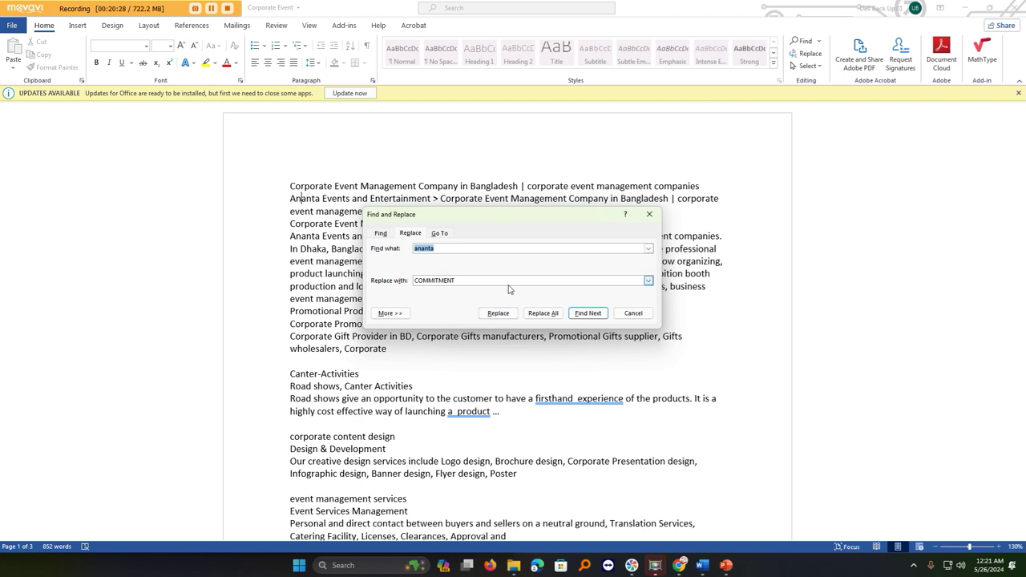
left_click(539, 313)
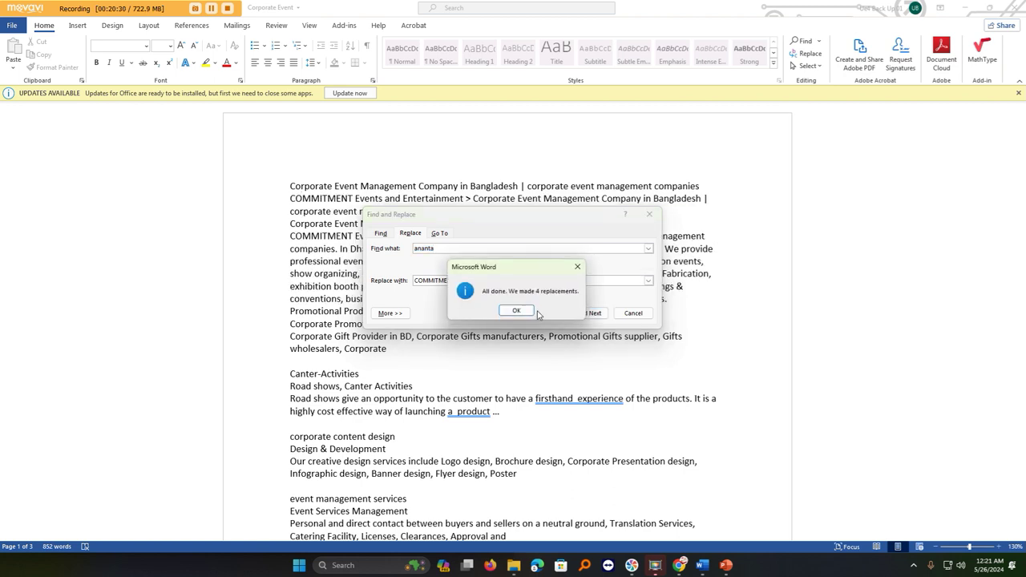
Repeat the document-wide replacement of "ananta" with "COMMITMENT", close Find and Replace, and check the rebranded text.
left_click(531, 314)
left_click(541, 314)
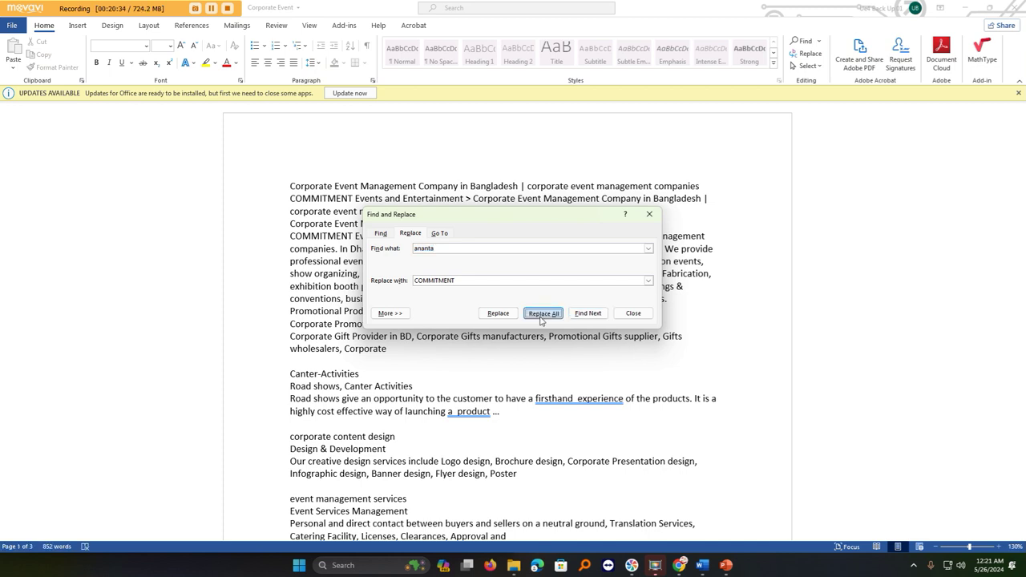
left_click(518, 311)
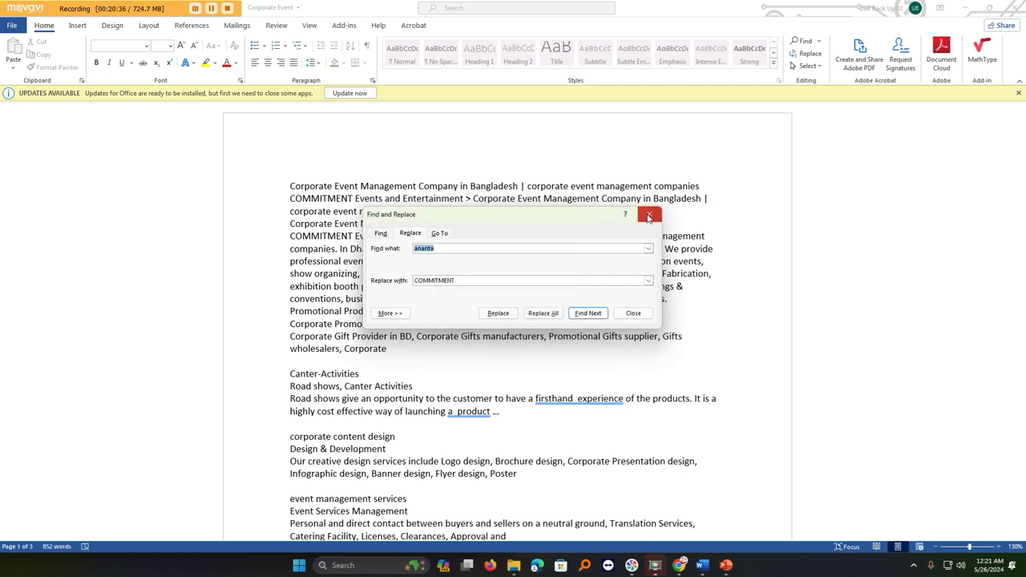
key("Escape")
scroll(495, 298, "down", 10)
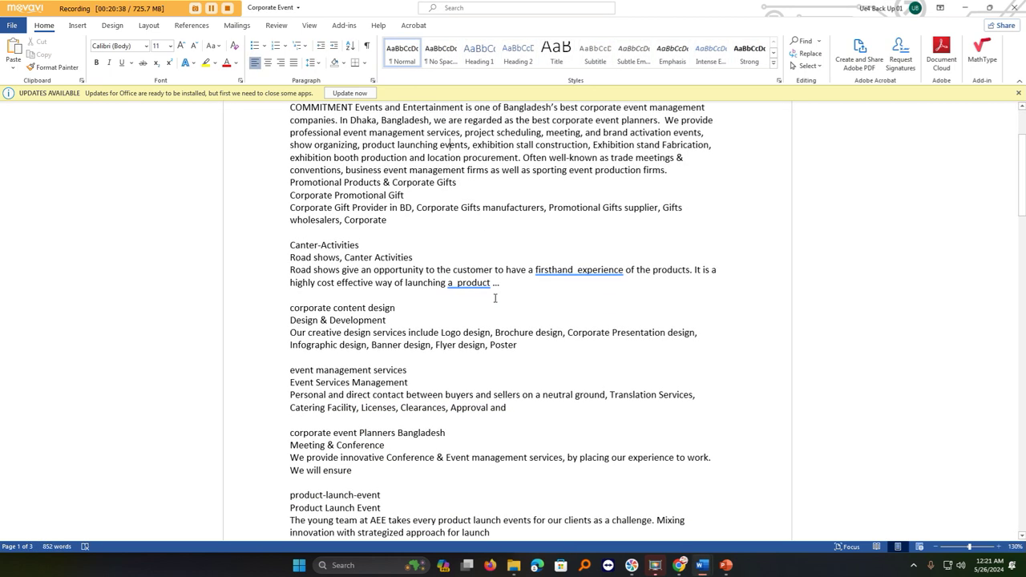
scroll(495, 298, "down", 12)
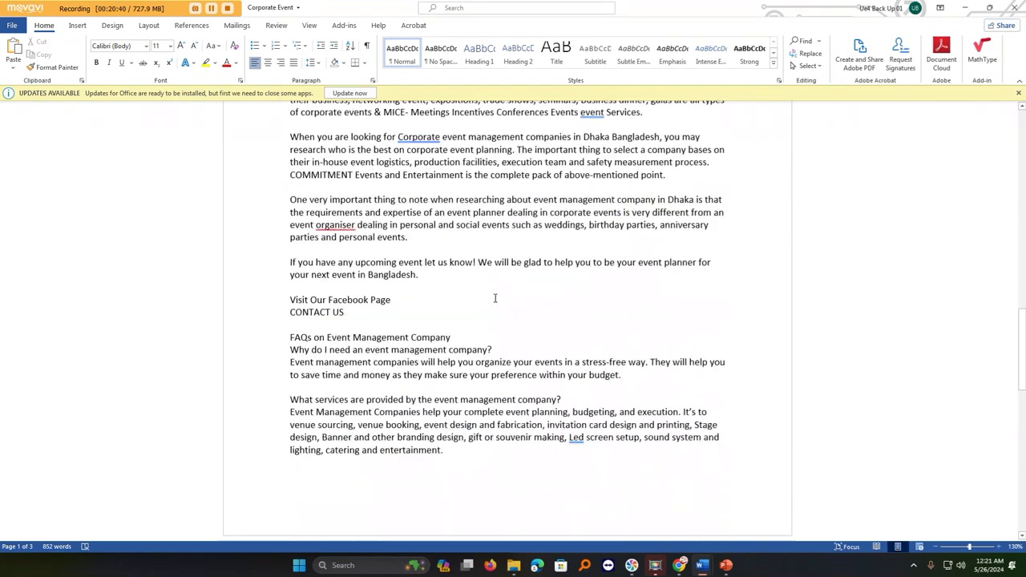
scroll(495, 297, "up", 10)
scroll(495, 296, "up", 12)
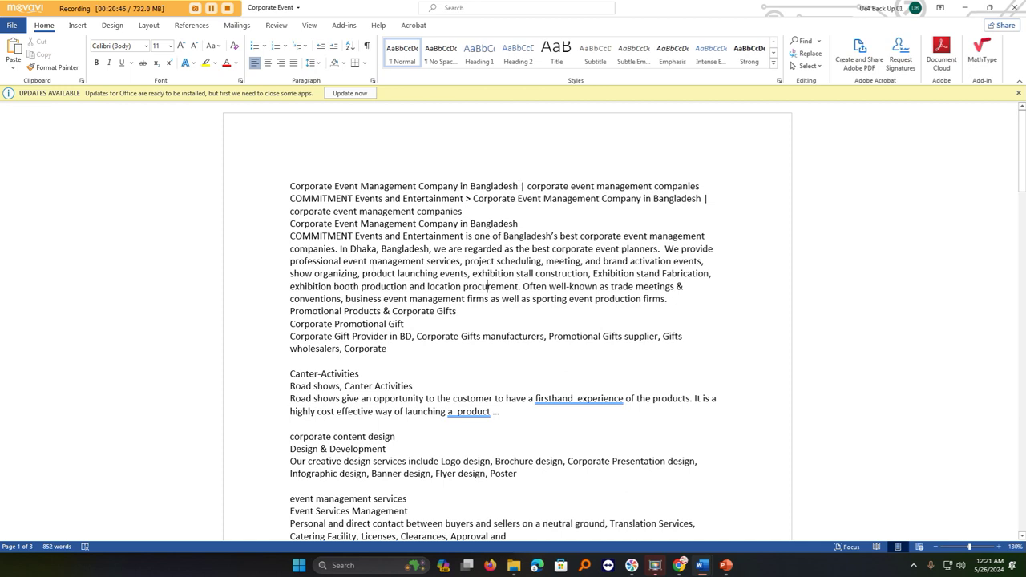
Save the rebranded text as the Word document Corporate Event in the Corporate Event folder under Exhibition.
left_click(12, 25)
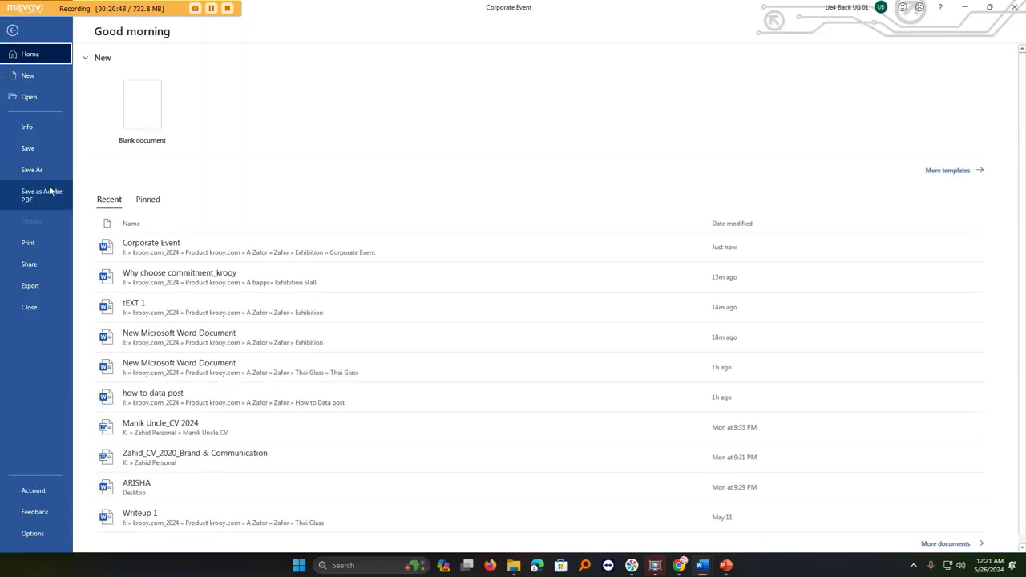
left_click(45, 173)
left_click(371, 127)
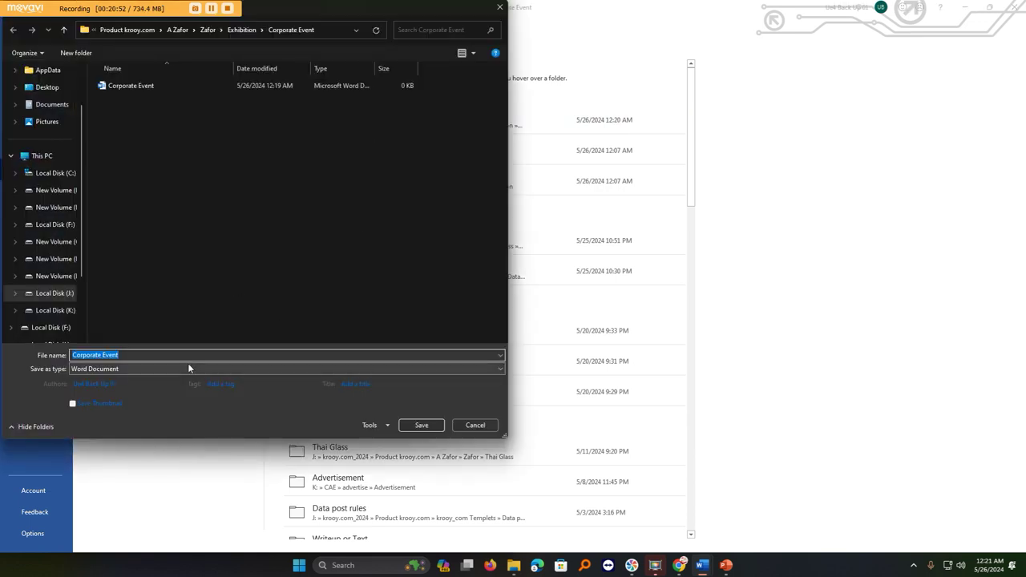
left_click(421, 425)
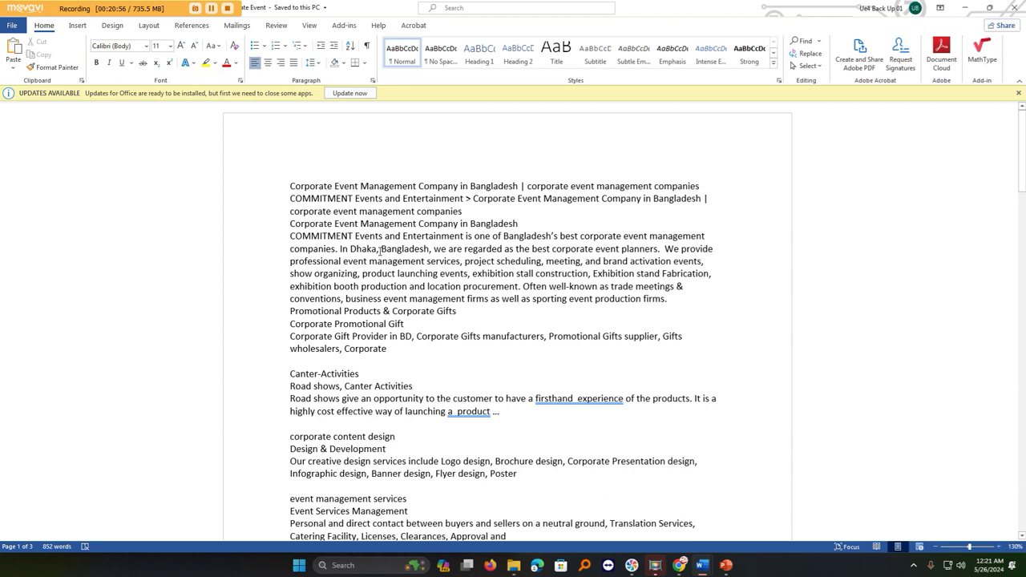
Copy the entire Corporate Event document text and paste it into the description of the new clickbd ad in Chrome.
key("ctrl+a")
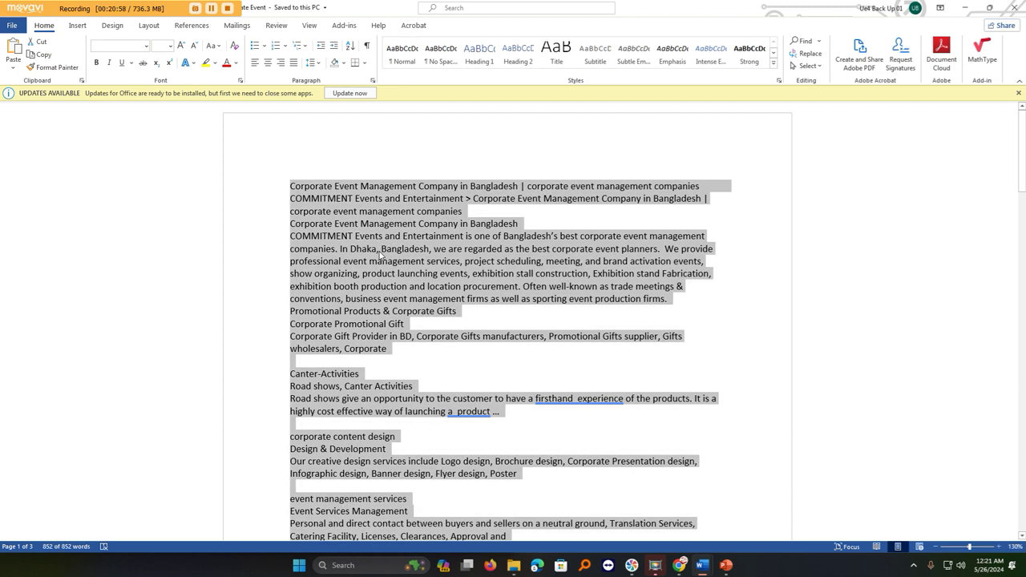
left_click(965, 8)
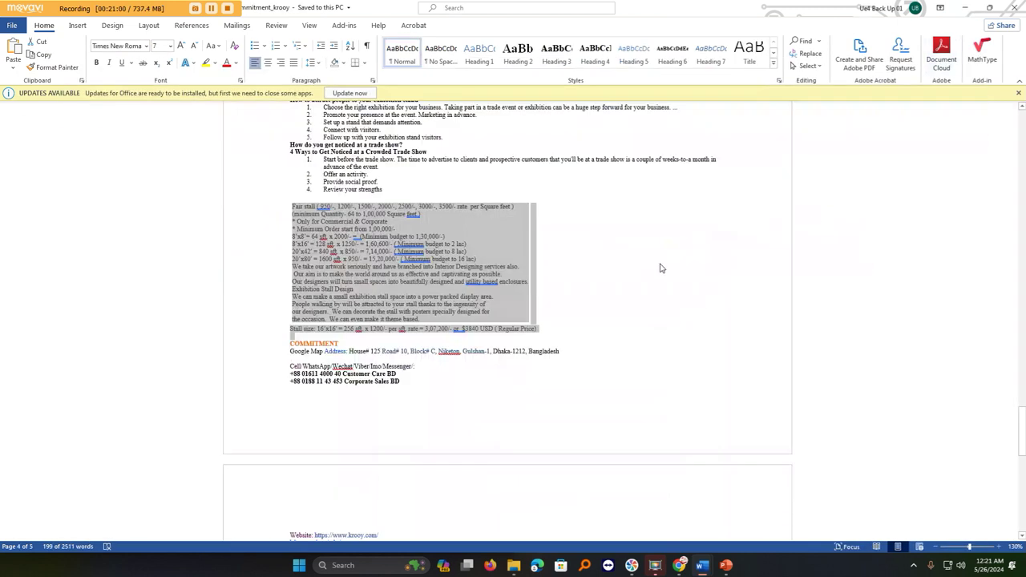
left_click(965, 8)
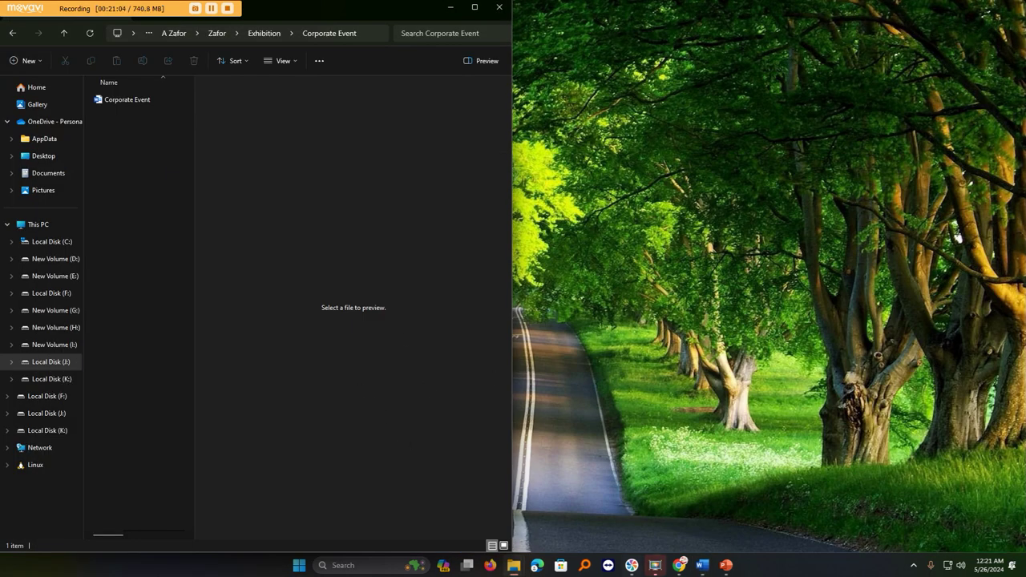
left_click(679, 565)
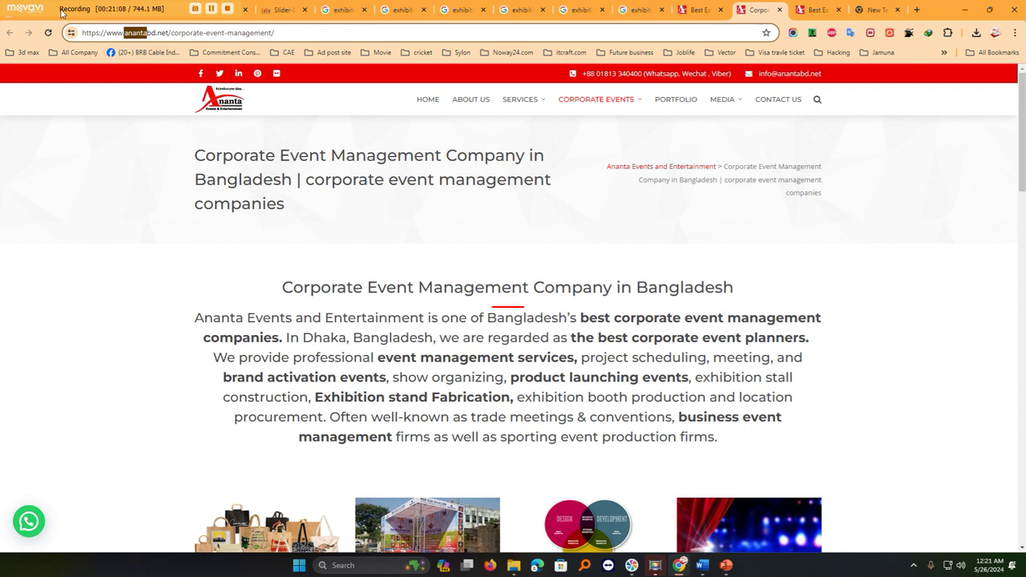
key("ctrl+Tab")
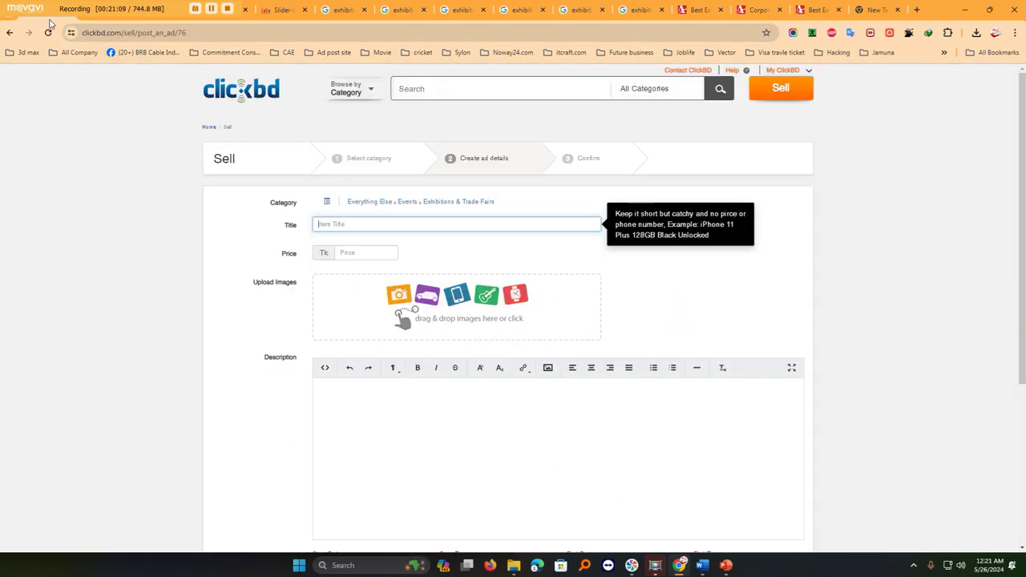
left_click(340, 403)
key("ctrl+v")
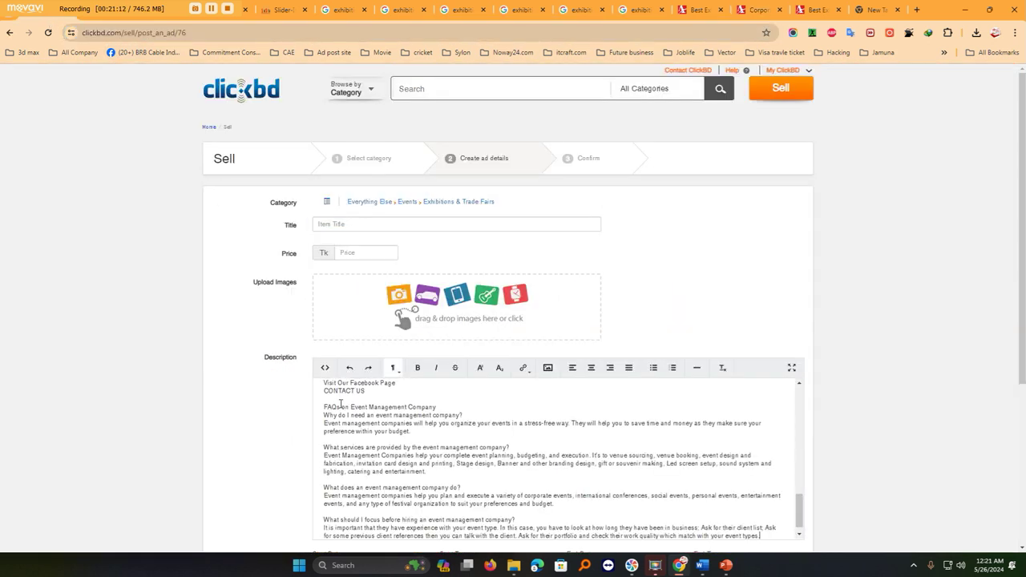
scroll(340, 403, "up", 10)
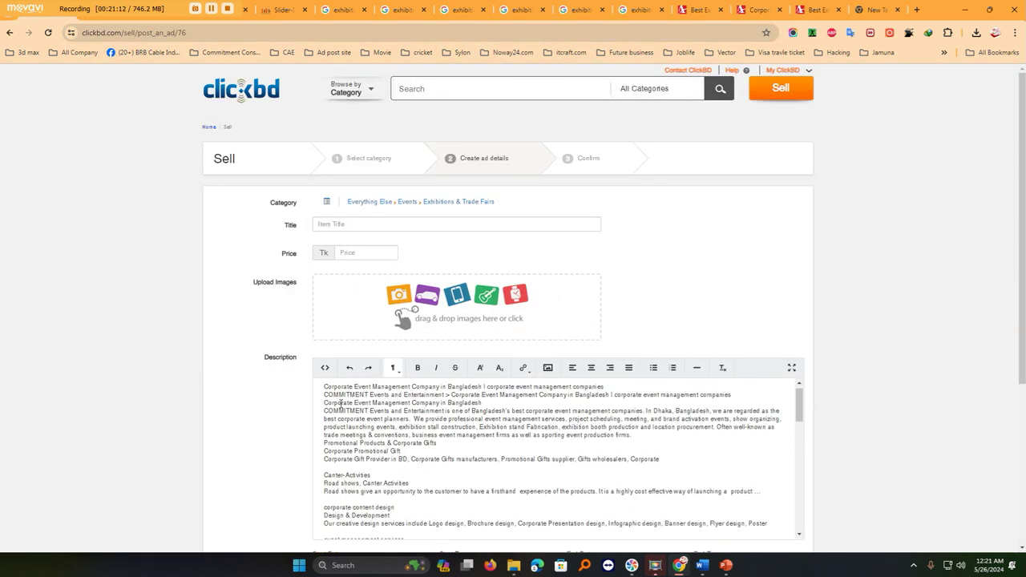
Select the description's opening line, "Corporate Event Management Company in Bangladesh | corporate event management companies".
triple_click(339, 395)
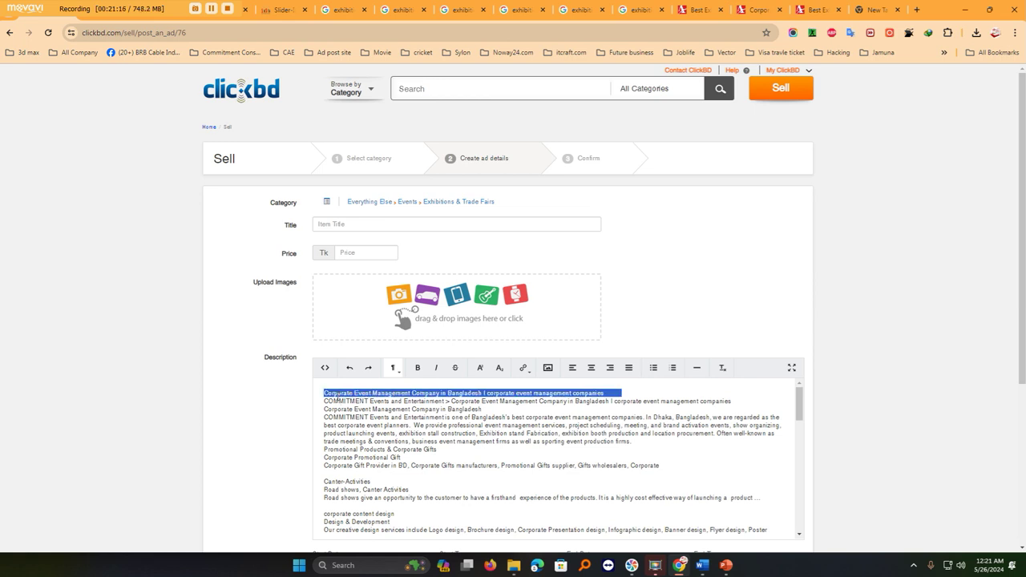
left_click(337, 395)
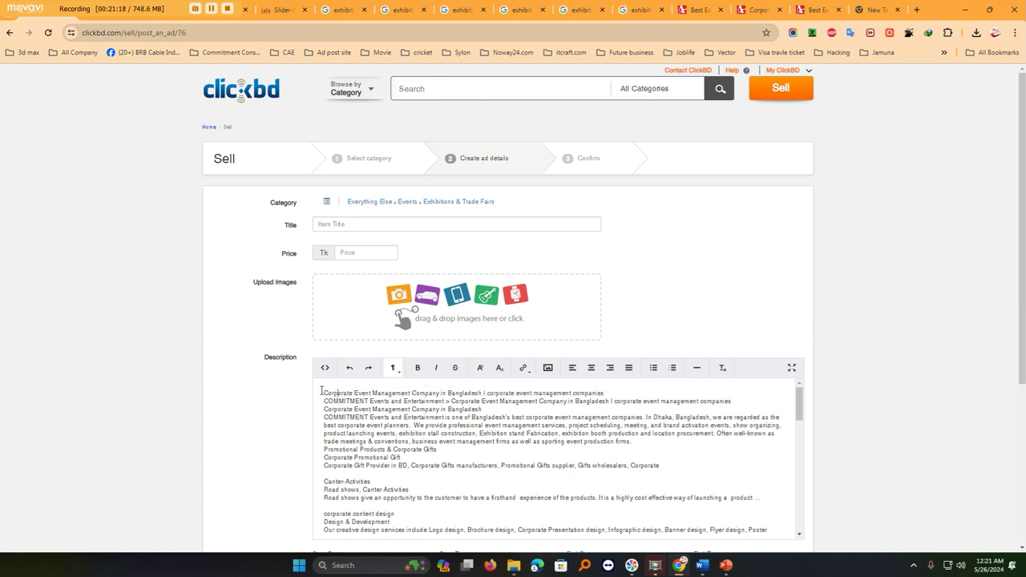
left_click_drag(321, 392, 335, 395)
key("shift+Right")
key("shift+Right")
key("shift+Right")
key("shift+Right")
key("shift+Right")
key("shift+Right")
key("shift+Right")
key("shift+Right")
key("shift+Right")
key("shift+Right")
key("shift+Right")
key("shift+Right")
key("shift+Right")
key("shift+Right")
key("shift+Right")
key("shift+Right")
key("shift+Right")
key("shift+Right")
key("shift+Right")
key("shift+Right")
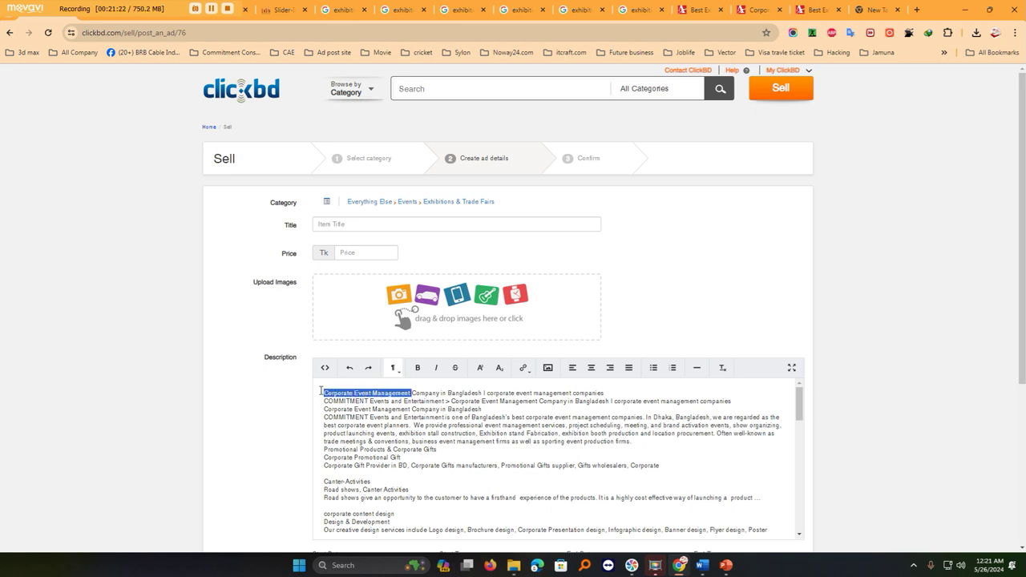
key("shift+Right")
key("shift+Right")
key("shift+Right")
key("shift+Right")
key("shift+Right")
key("shift+Right")
key("shift+Right")
key("shift+Right")
key("shift+Right")
key("shift+Right")
key("shift+Right")
key("shift+Right")
key("shift+Right")
key("shift+Right")
key("shift+Right")
key("shift+Right")
key("shift+Right")
key("shift+Right")
key("shift+Right")
key("shift+Right")
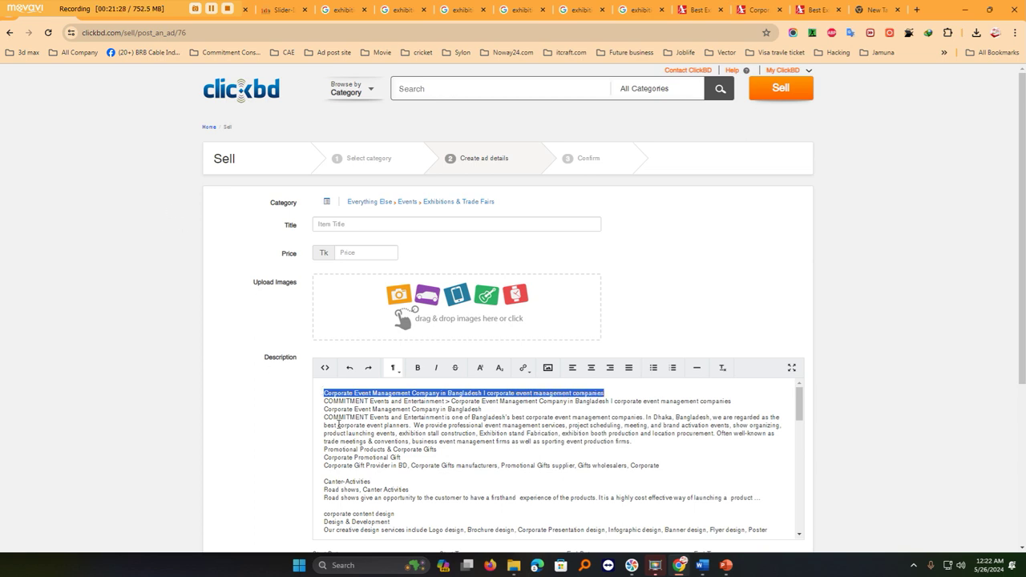
Set the ad's title to "Corporate Event Management Company in Bangladesh" and its price to Tk 1000.
left_click(345, 223)
type("Corporate Event Management Company in Bangladesh I corporate")
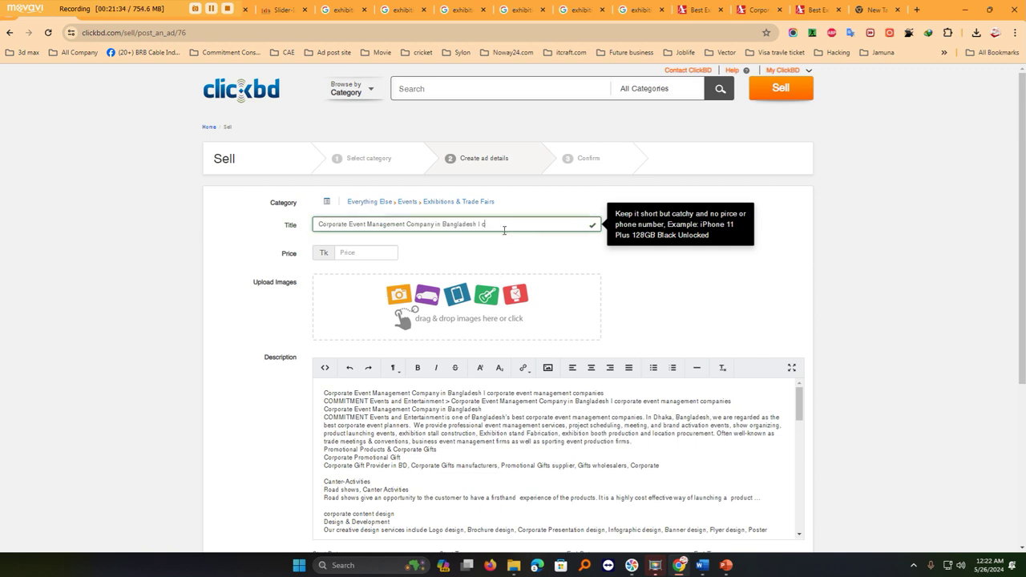
left_click(384, 254)
type("1000")
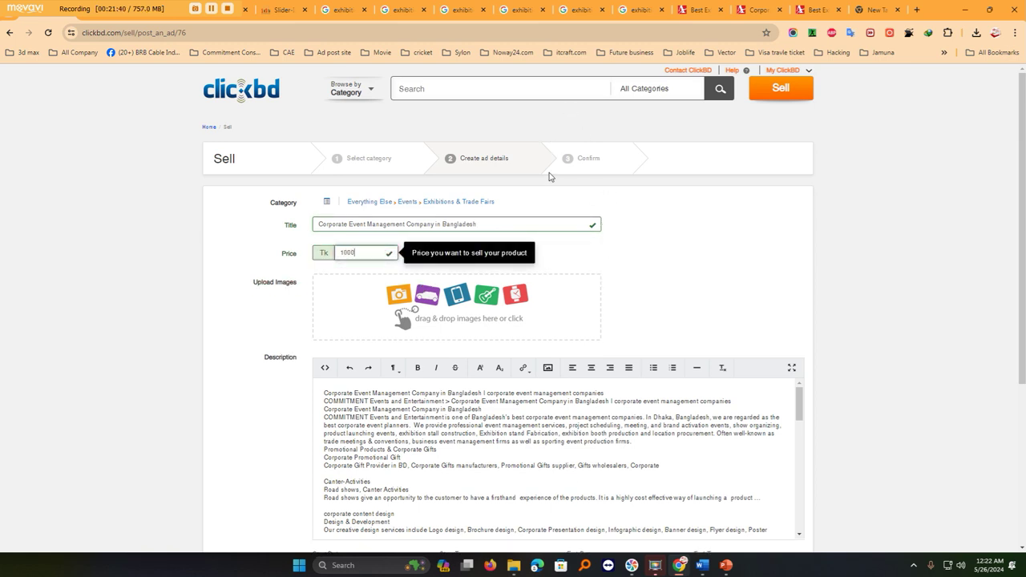
Close the STEER exhibition stall image and return to the Ananta Corporate Event Management page.
left_click(284, 10)
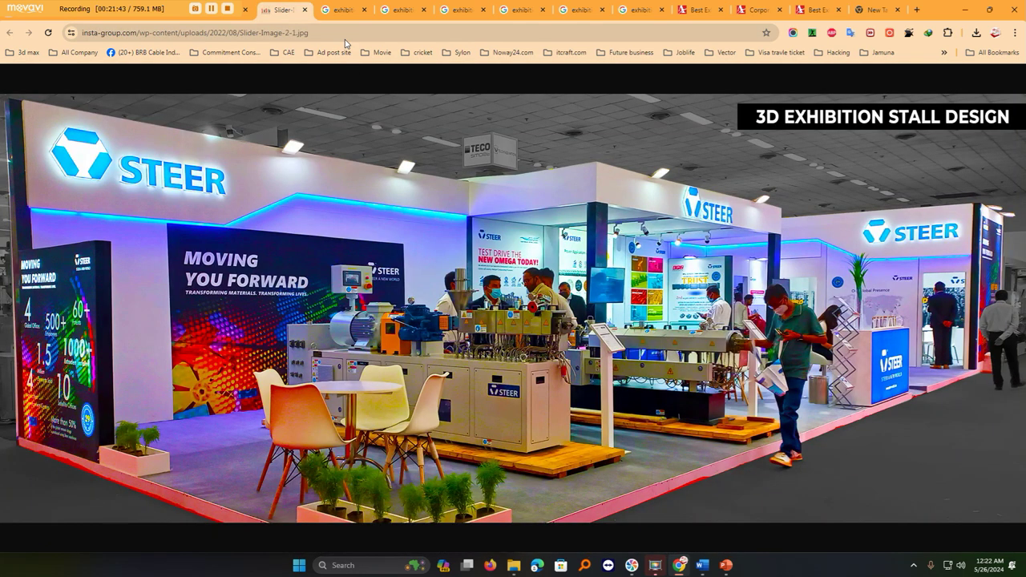
left_click(304, 10)
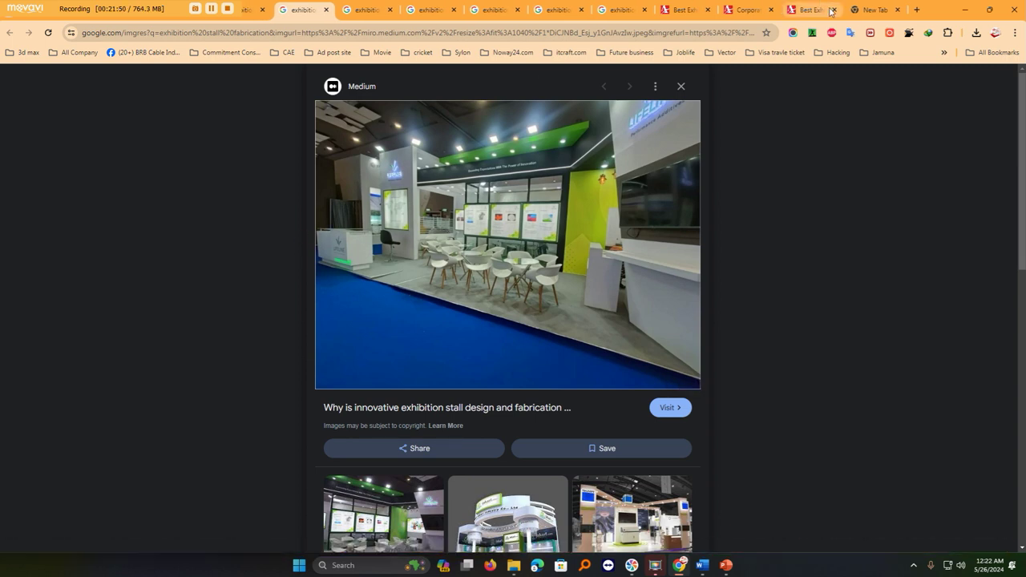
left_click(675, 11)
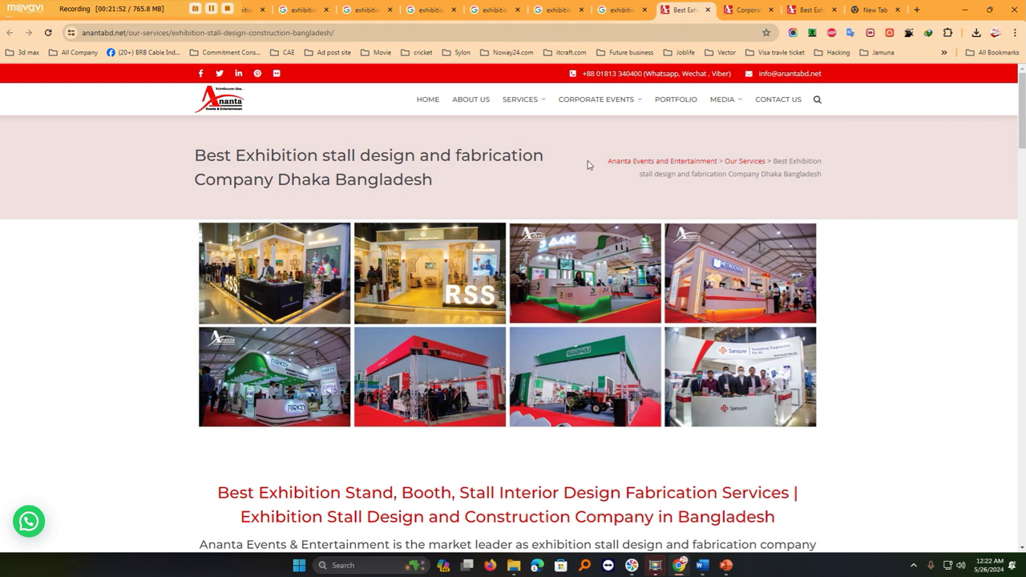
left_click(301, 11)
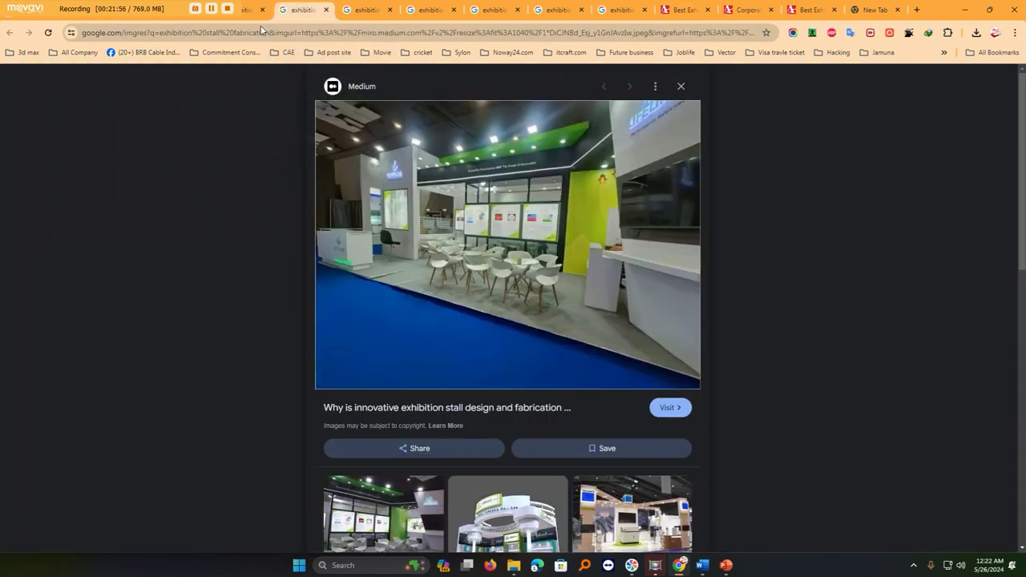
left_click(871, 10)
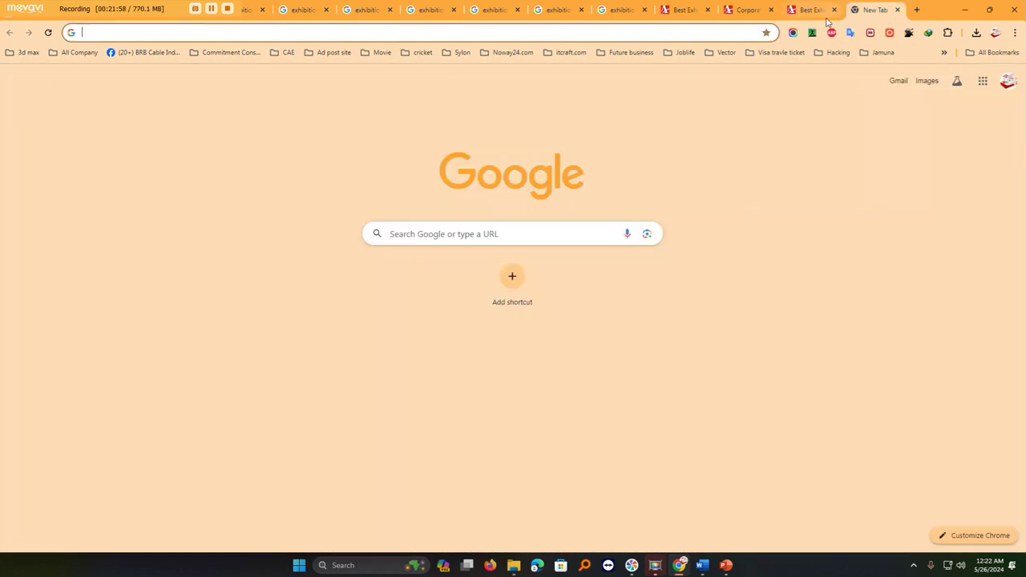
left_click(808, 11)
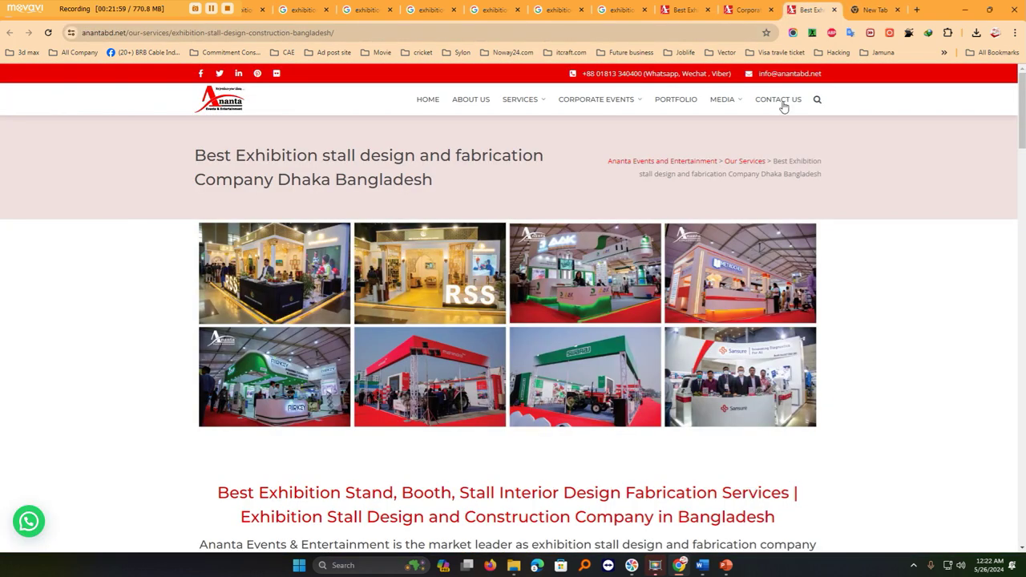
left_click(745, 10)
Open the Corporate Promotional Gift and Road shows, Canter Activities pages in separate new tabs and view the promotional gift page.
scroll(842, 375, "down", 5)
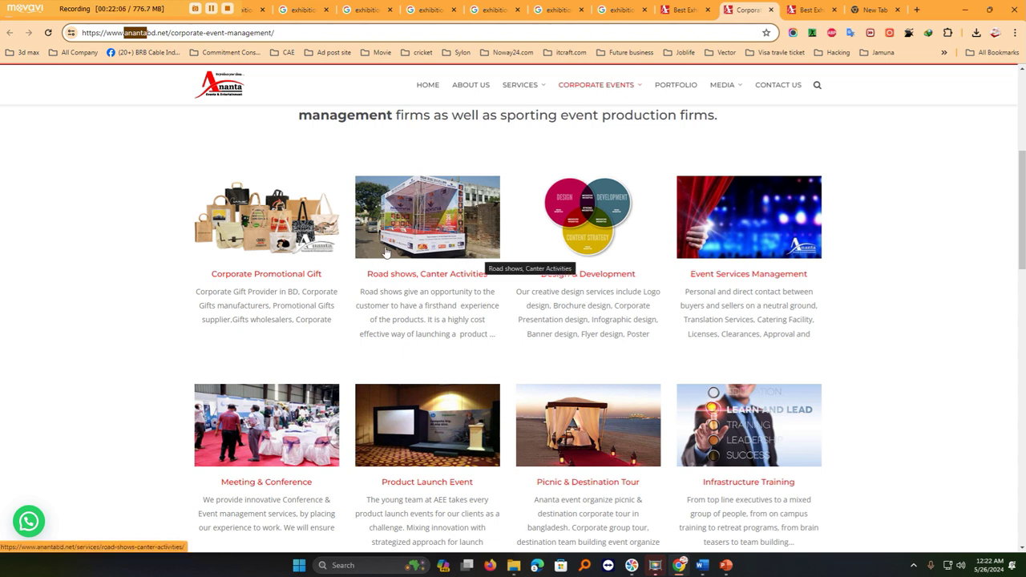
scroll(384, 253, "down", 3)
scroll(385, 253, "down", 3)
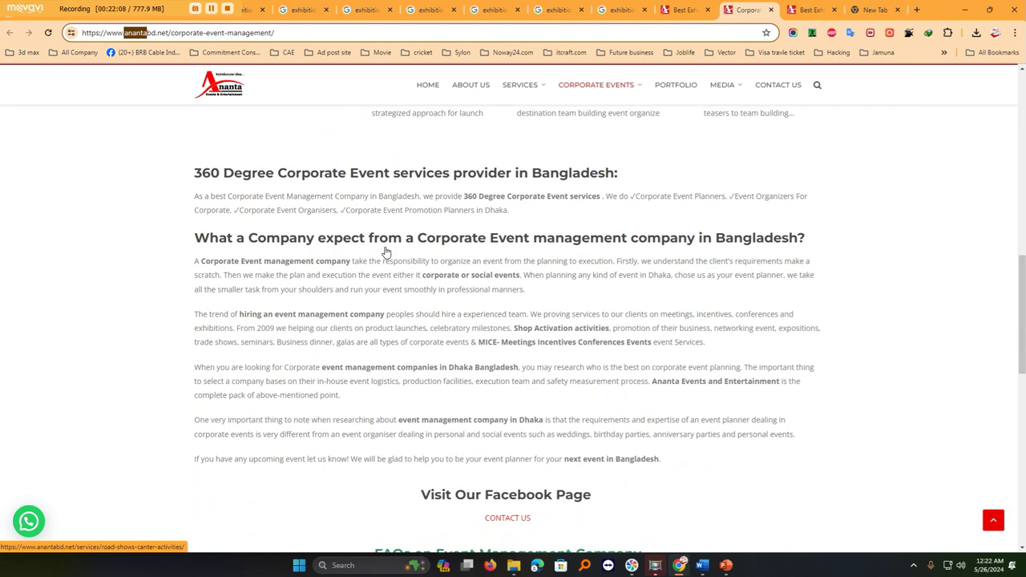
scroll(384, 247, "up", 4)
scroll(385, 248, "up", 1)
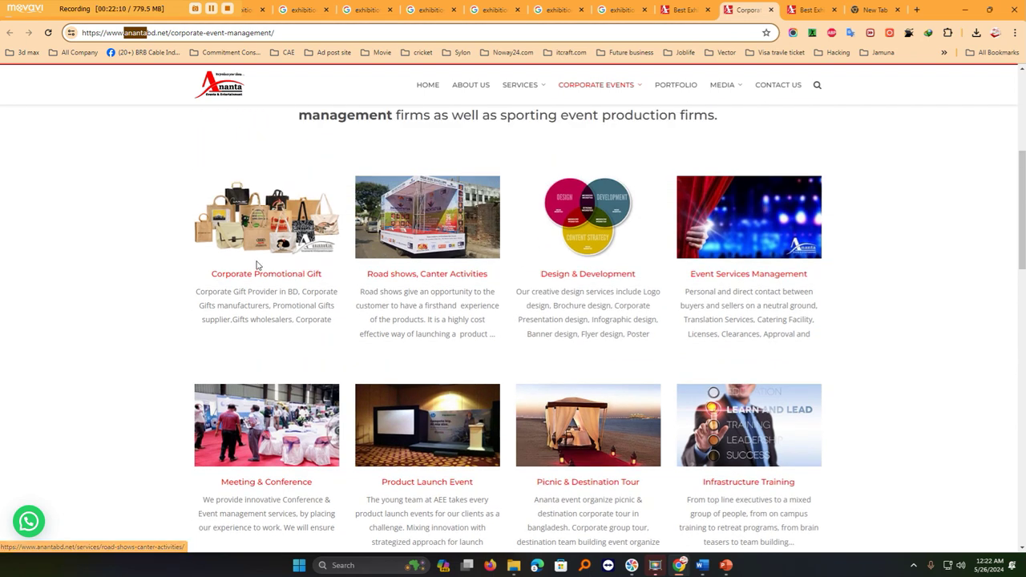
right_click(267, 230)
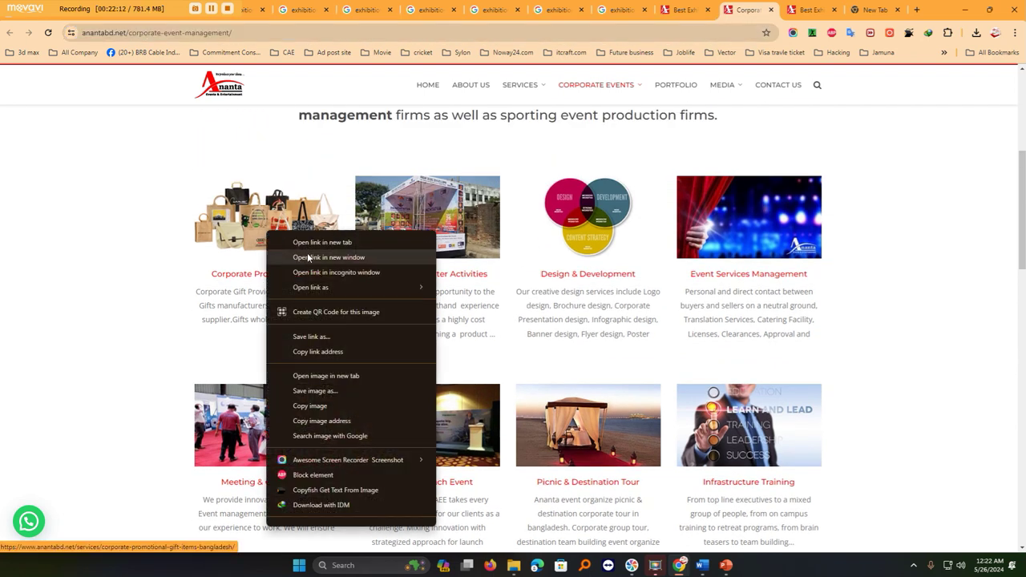
left_click(306, 243)
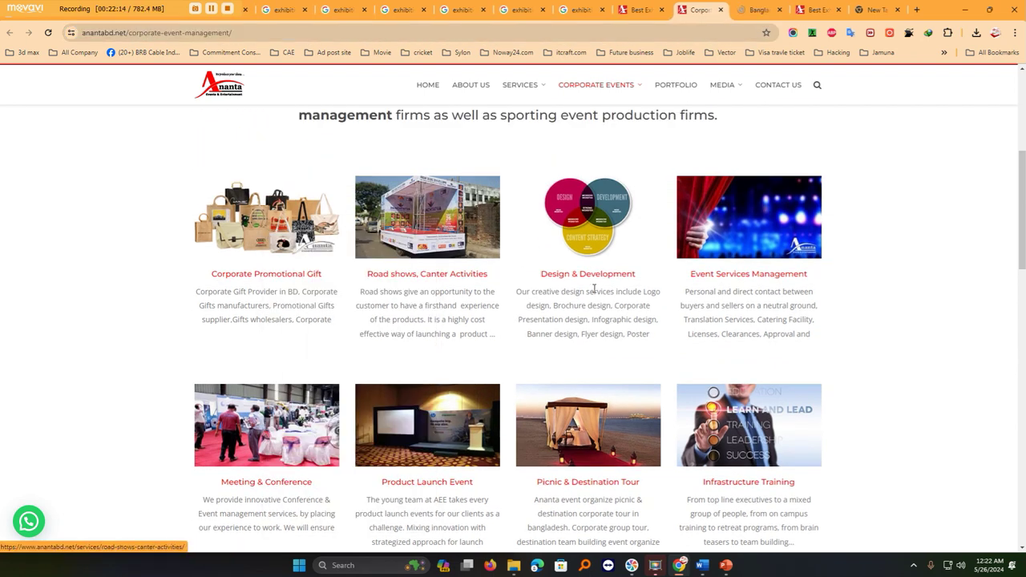
right_click(448, 219)
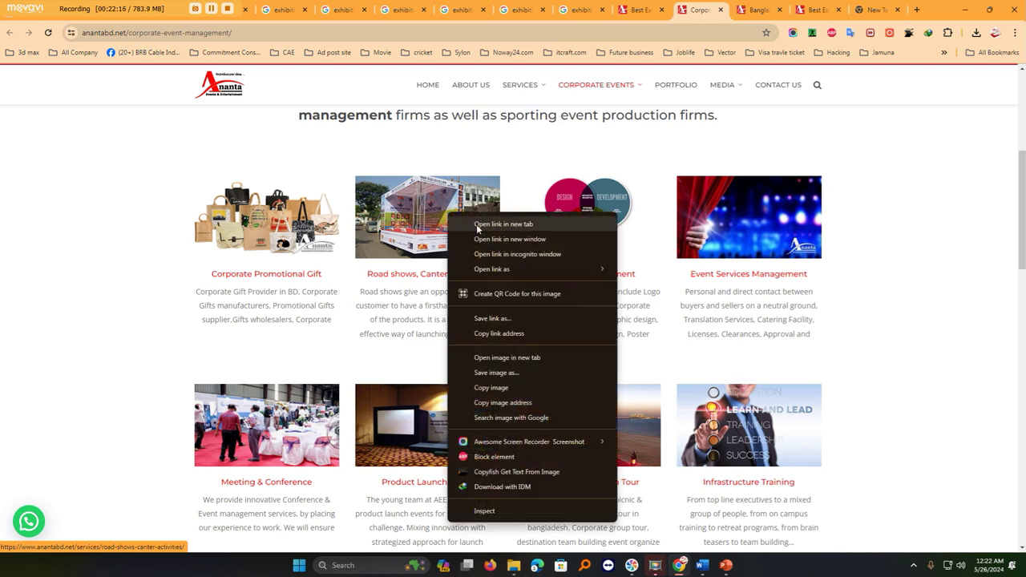
left_click(492, 357)
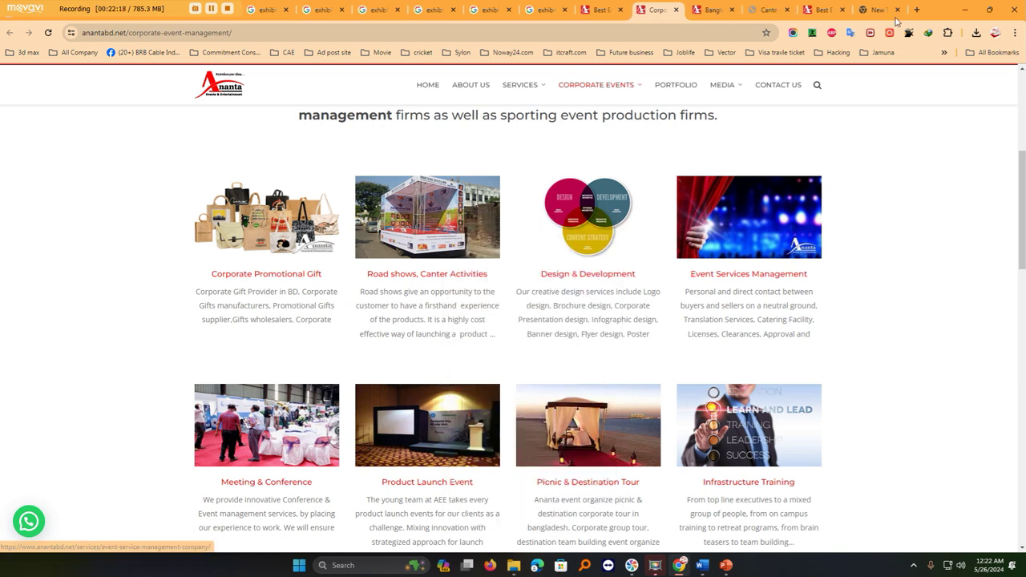
left_click(712, 11)
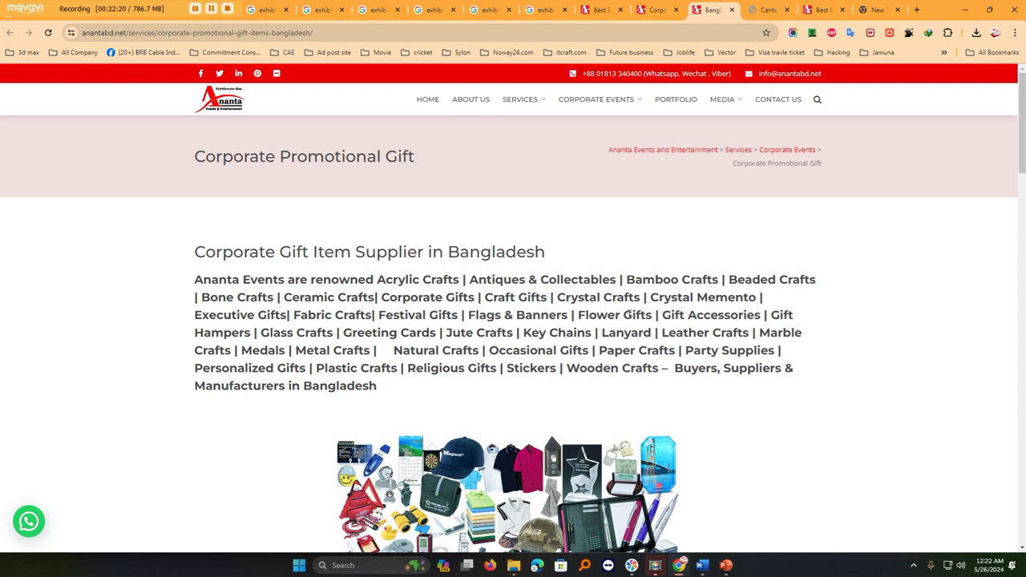
Save the large promotional gift collage image as corporate_gift in the Corporate Event folder inside Exhibition.
scroll(513, 321, "down", 4)
scroll(538, 240, "up", 1)
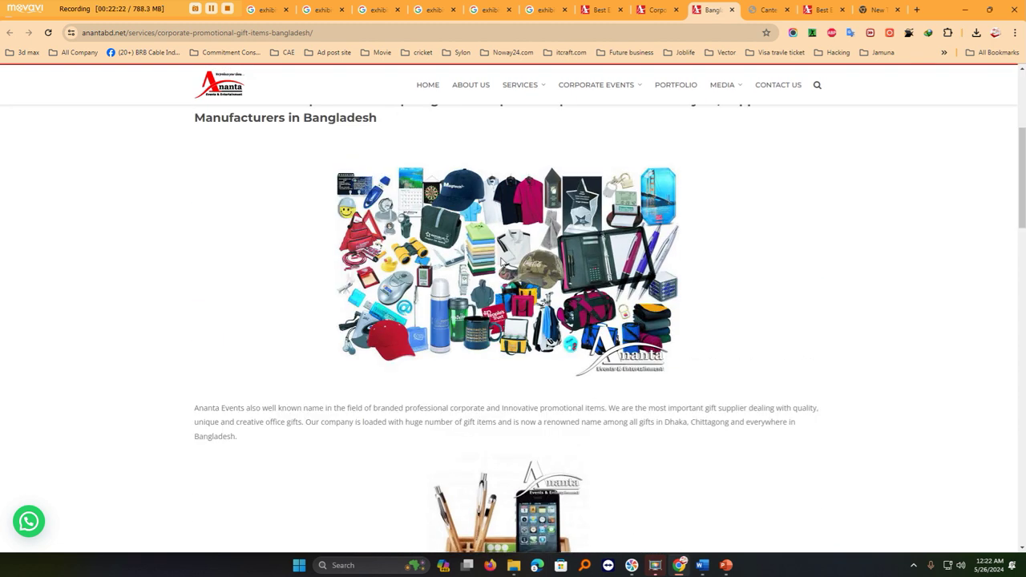
right_click(486, 250)
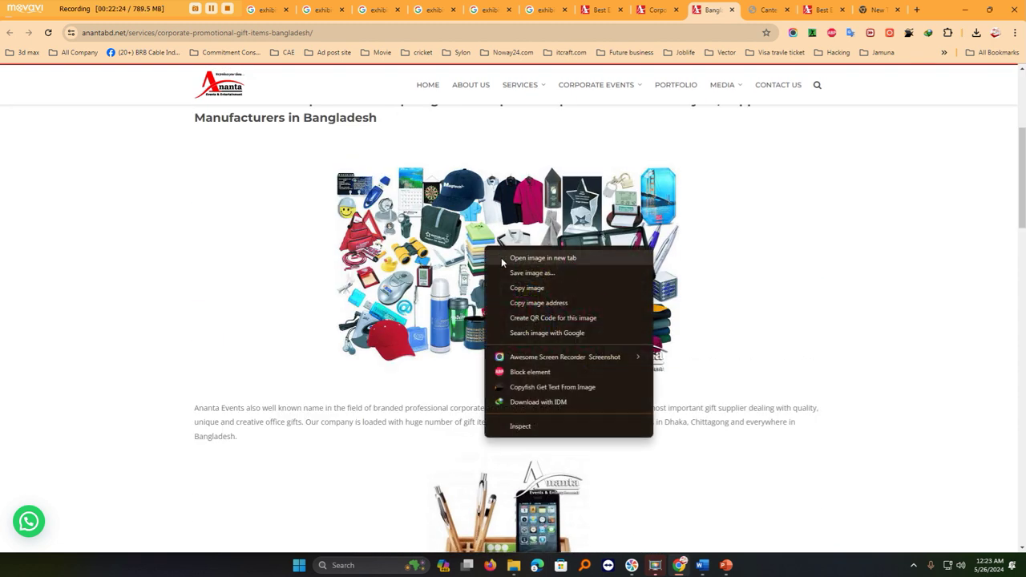
left_click(519, 274)
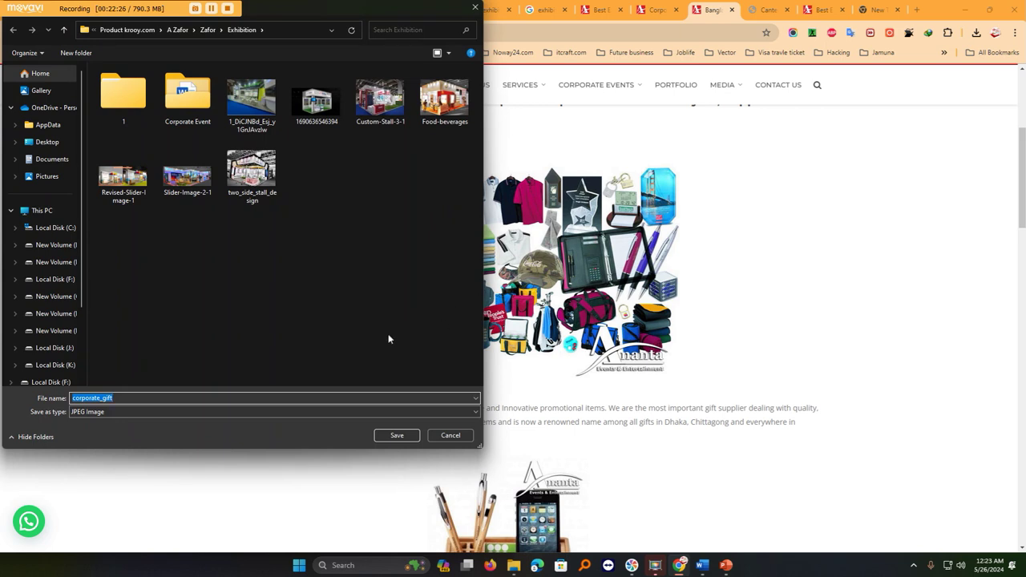
double_click(188, 95)
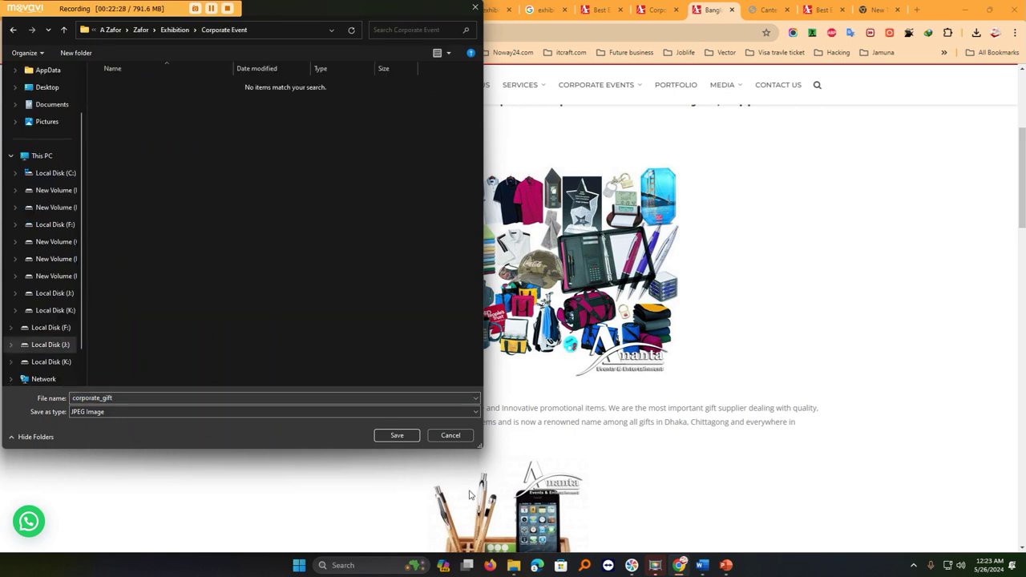
key("Return")
Save the bamboo pen and phone holder image as corporate_gift_dhaka-300x300 in the Corporate Event folder.
scroll(575, 388, "down", 6)
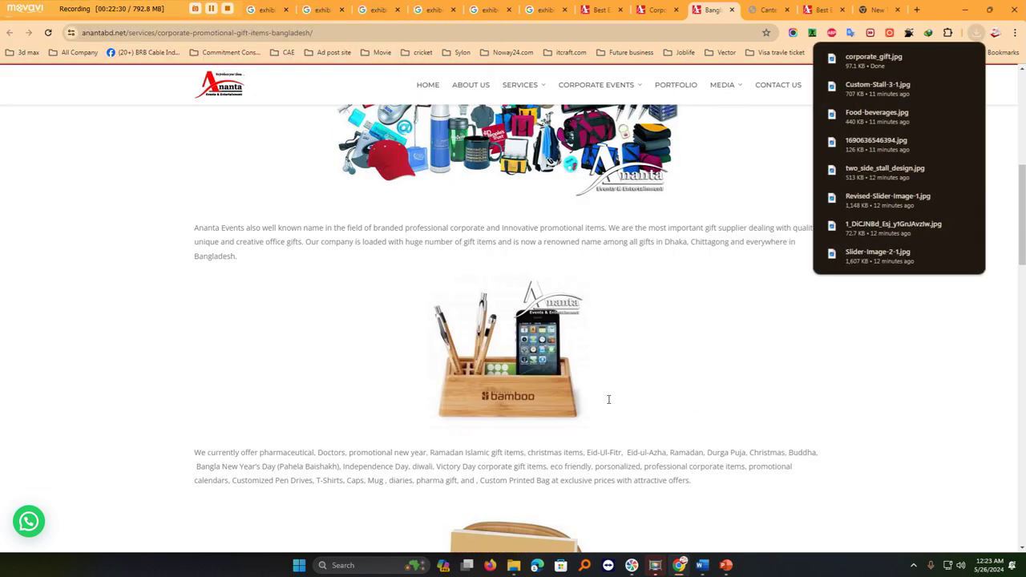
scroll(561, 387, "down", 3)
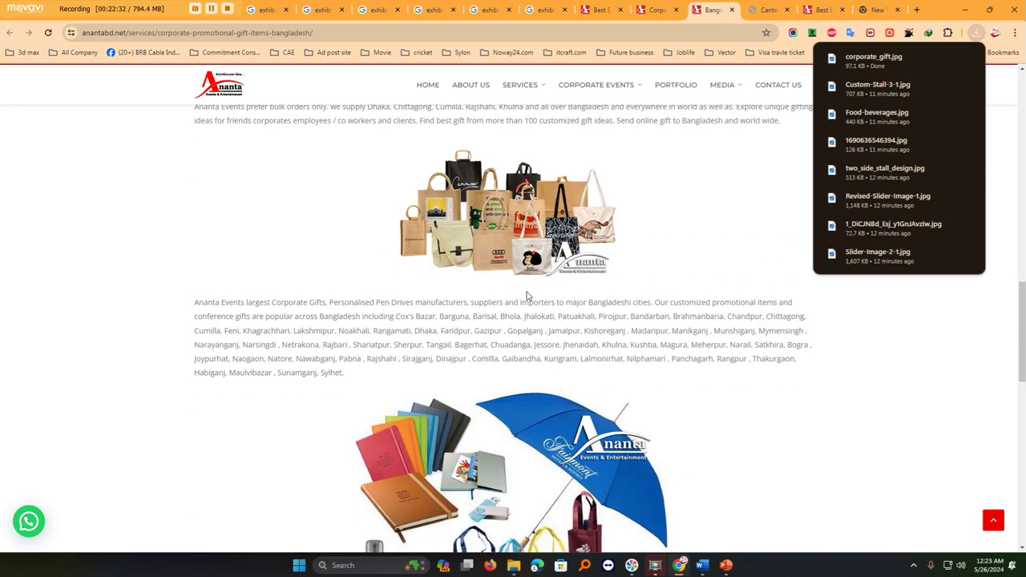
scroll(553, 305, "up", 12)
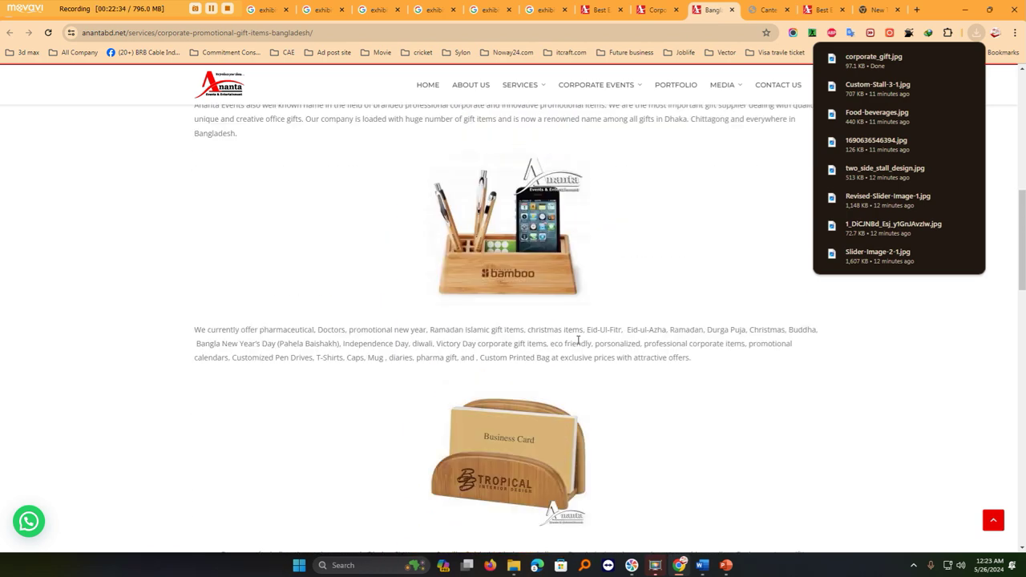
scroll(579, 343, "up", 1)
scroll(573, 329, "down", 3)
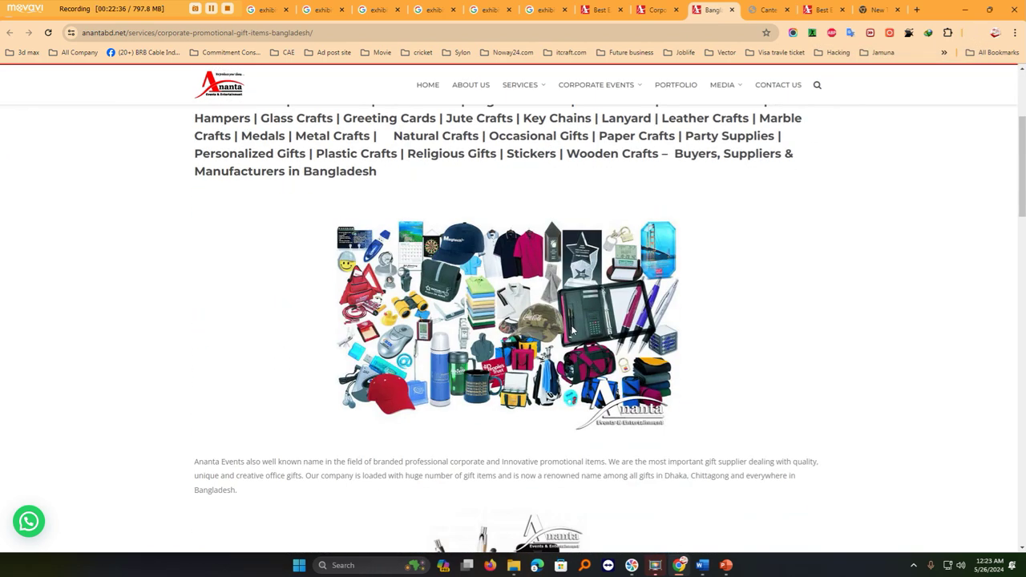
scroll(574, 371, "down", 3)
right_click(536, 324)
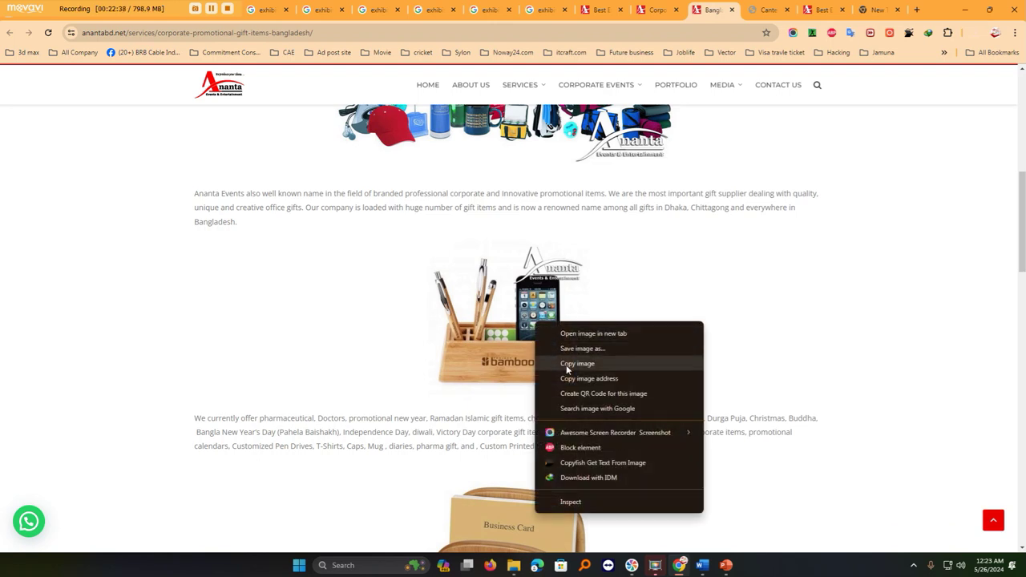
left_click(569, 351)
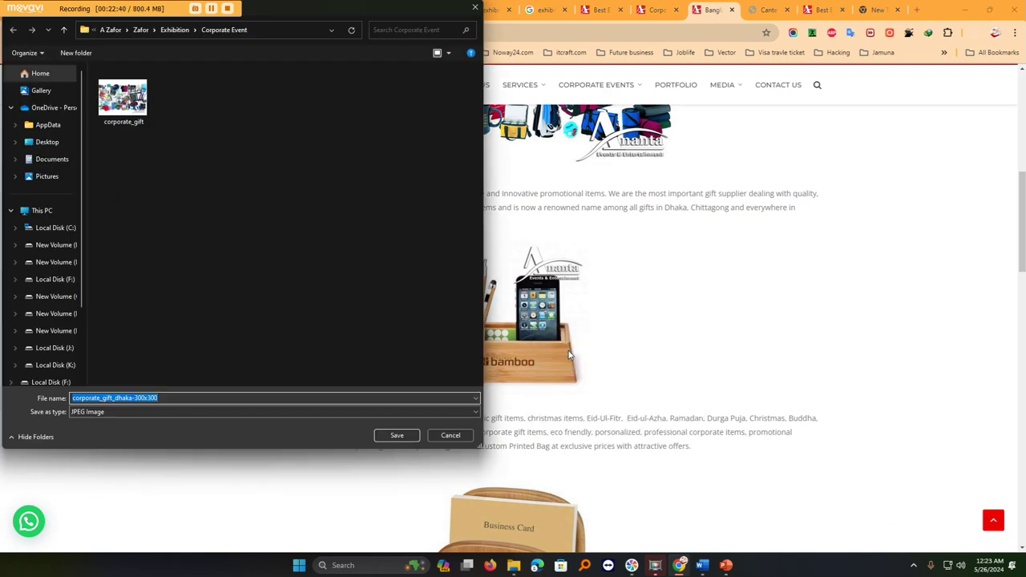
key("Return")
Save the wooden business card holder image from the promotional gift page to the Corporate Event folder.
scroll(553, 337, "down", 3)
right_click(525, 327)
left_click(542, 354)
key("Return")
scroll(520, 353, "down", 3)
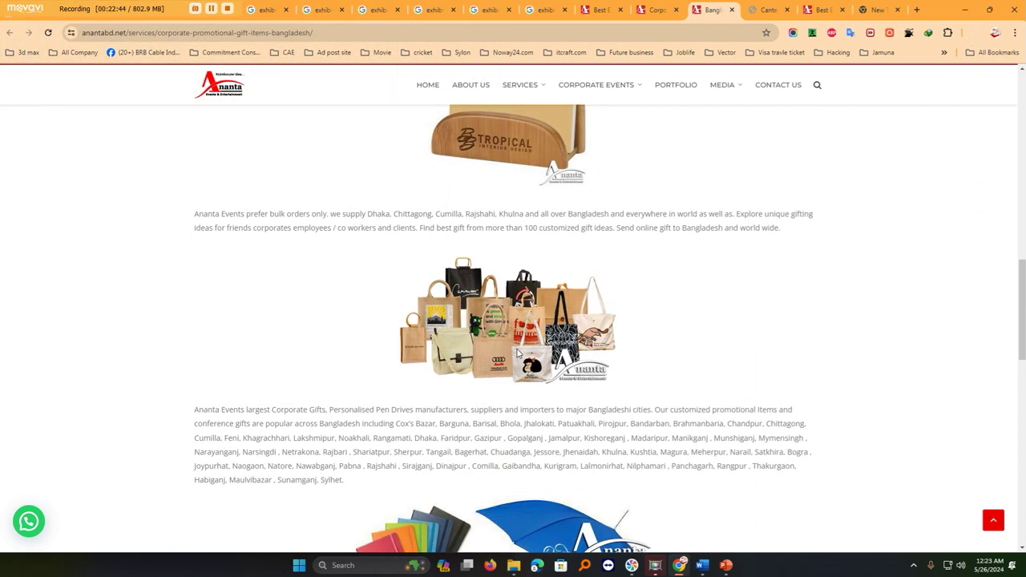
Save the Jute-Bag-Bangladesh image and the promotional gift collage below it from the web page into the Corporate Event folder.
right_click(517, 353)
left_click(561, 184)
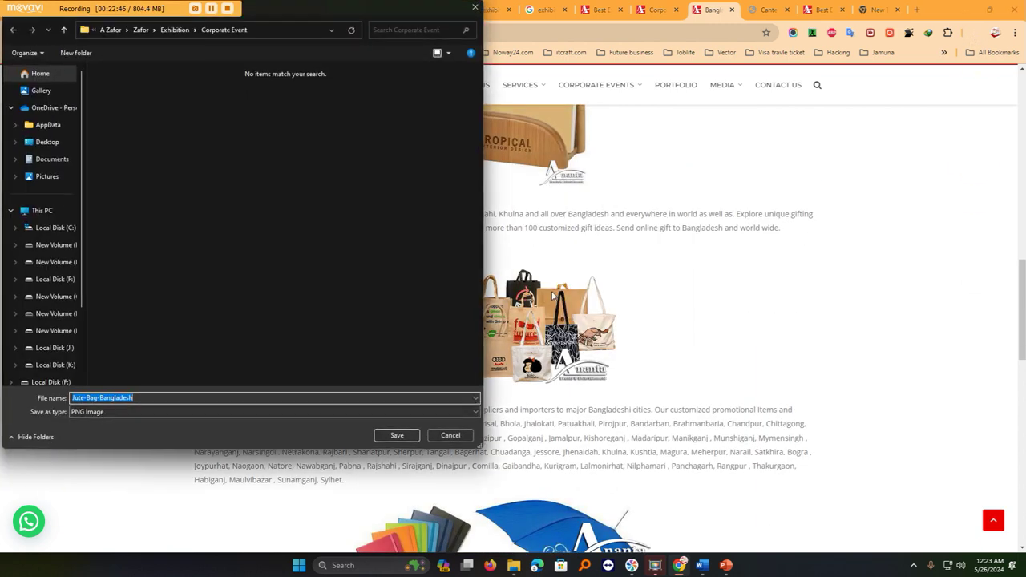
key("Return")
scroll(521, 353, "down", 3)
right_click(485, 321)
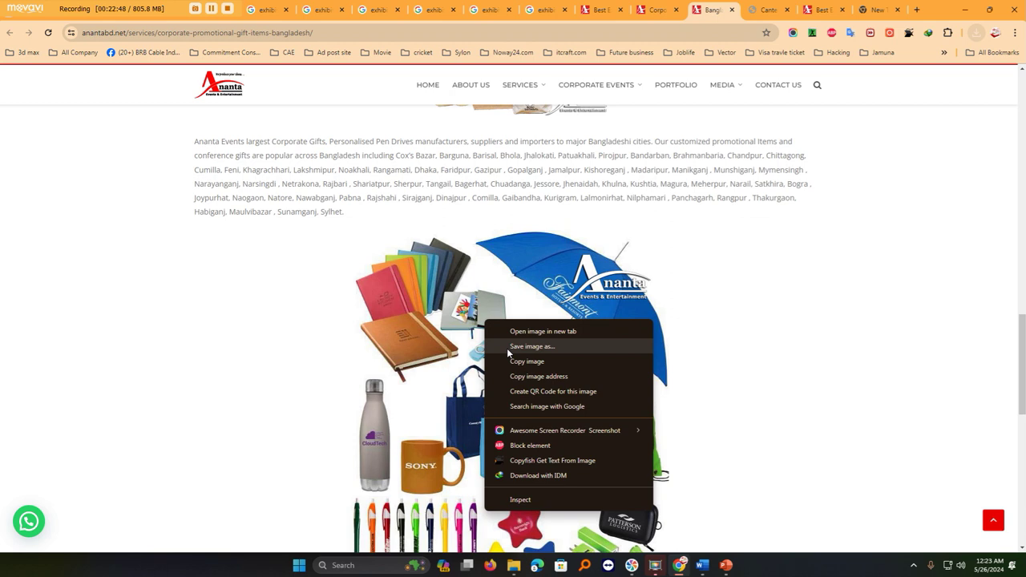
left_click(531, 347)
key("Return")
scroll(525, 391, "down", 4)
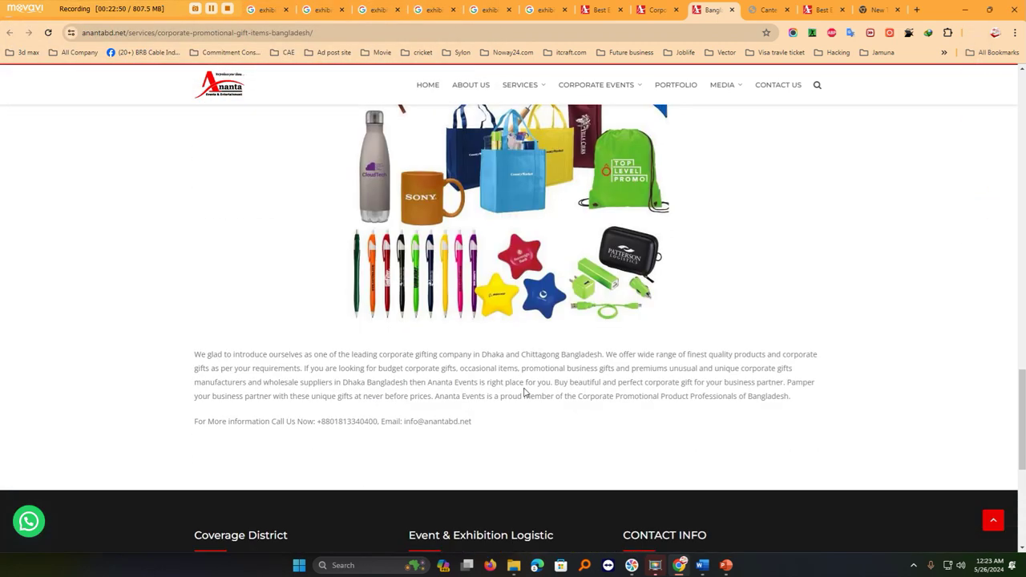
Close the browser tab that shows the Canter-Activities11.jpg image.
scroll(525, 391, "up", 10)
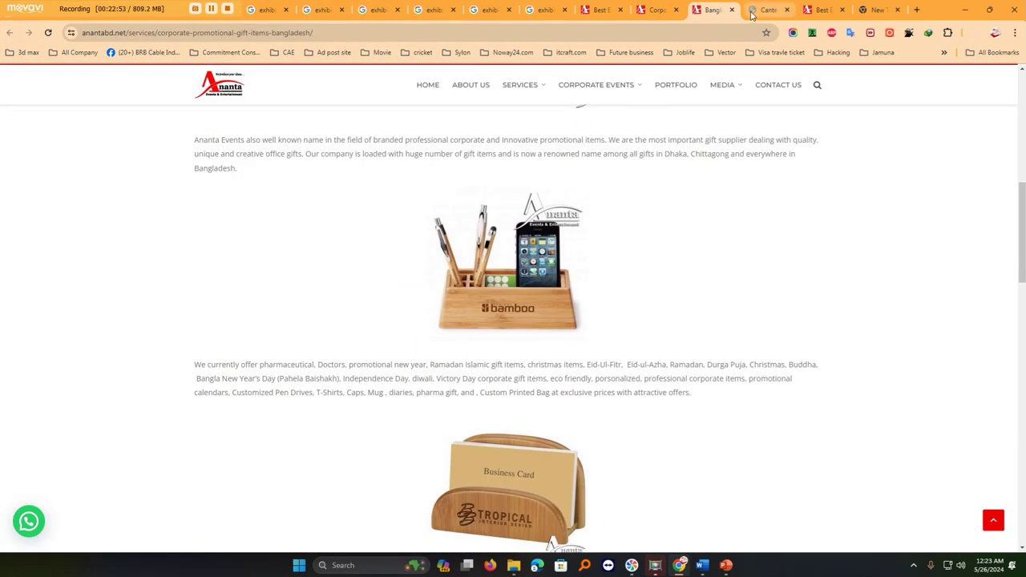
left_click(751, 10)
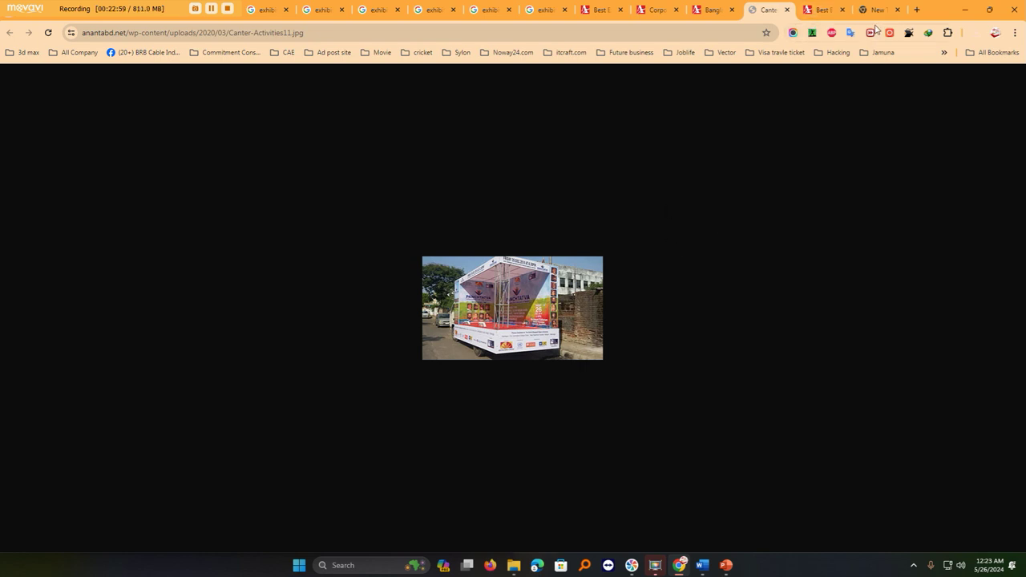
left_click(786, 10)
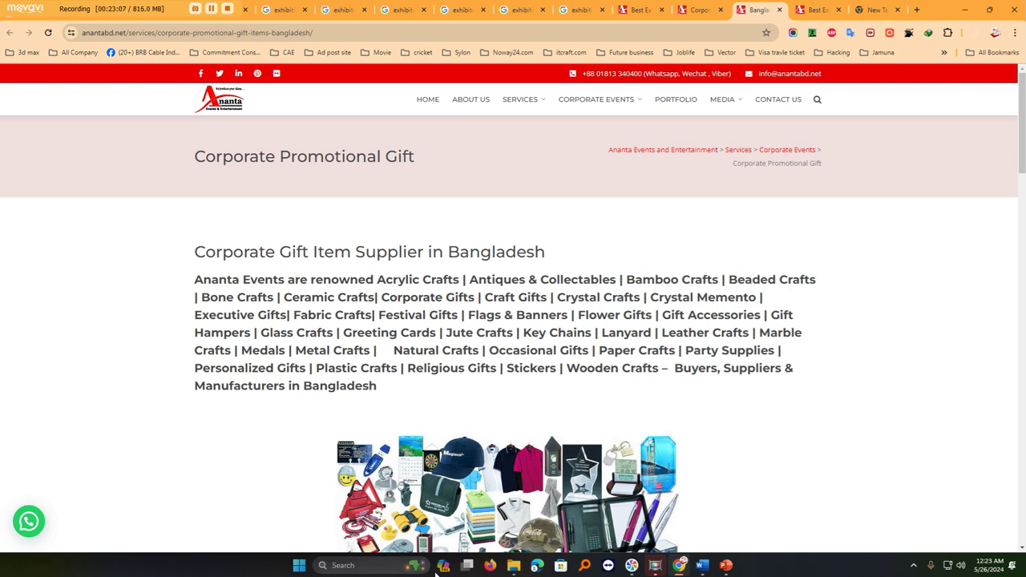
Switch to the Corporate Event folder in File Explorer and preview the saved gift images one by one.
mouse_move(514, 569)
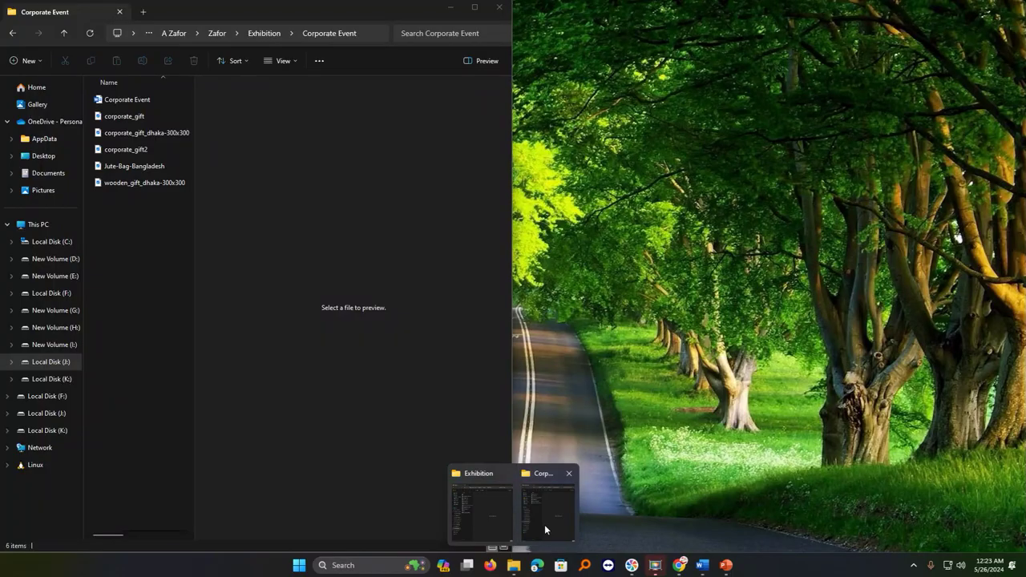
left_click(544, 524)
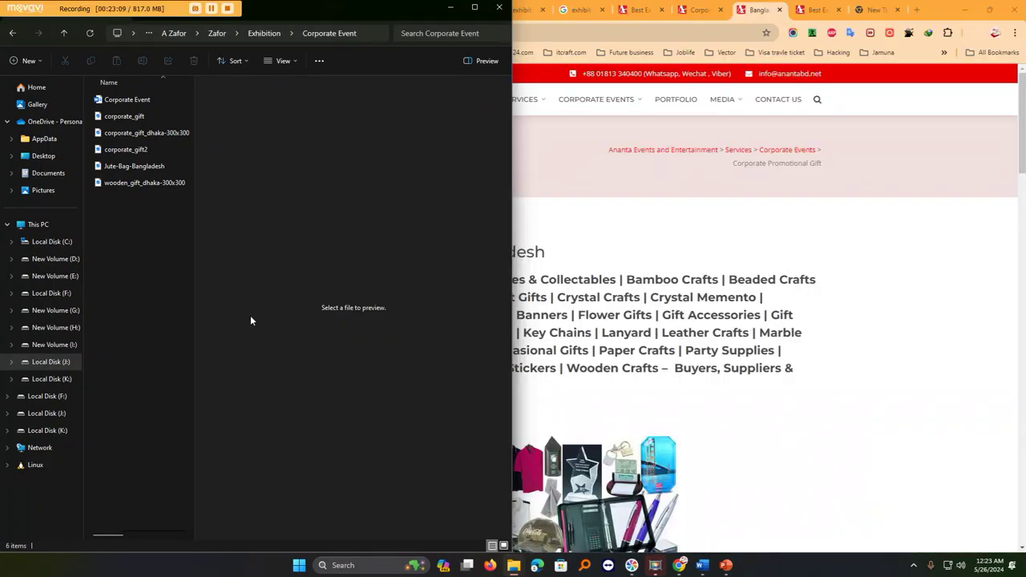
left_click(162, 177)
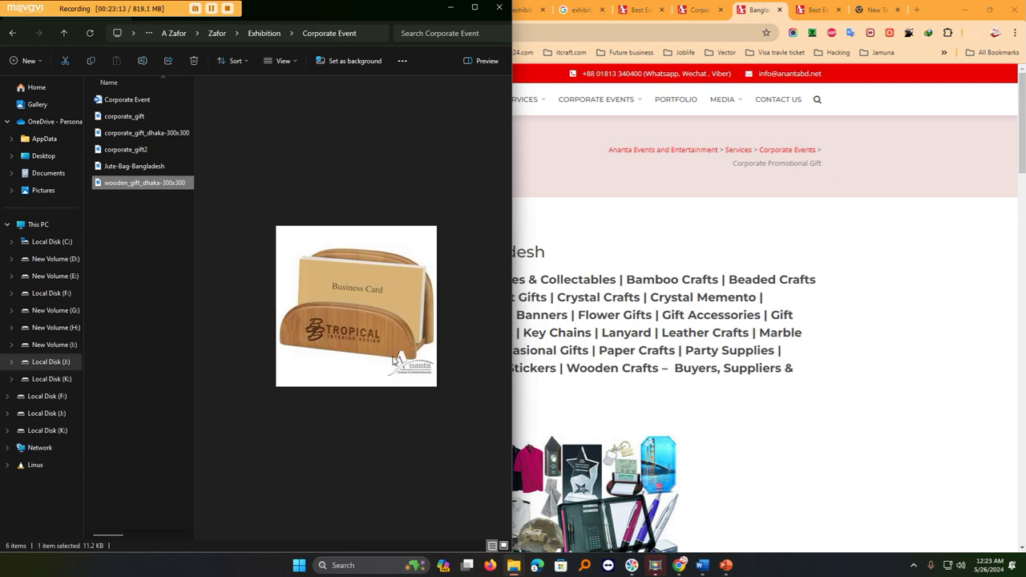
left_click(127, 165)
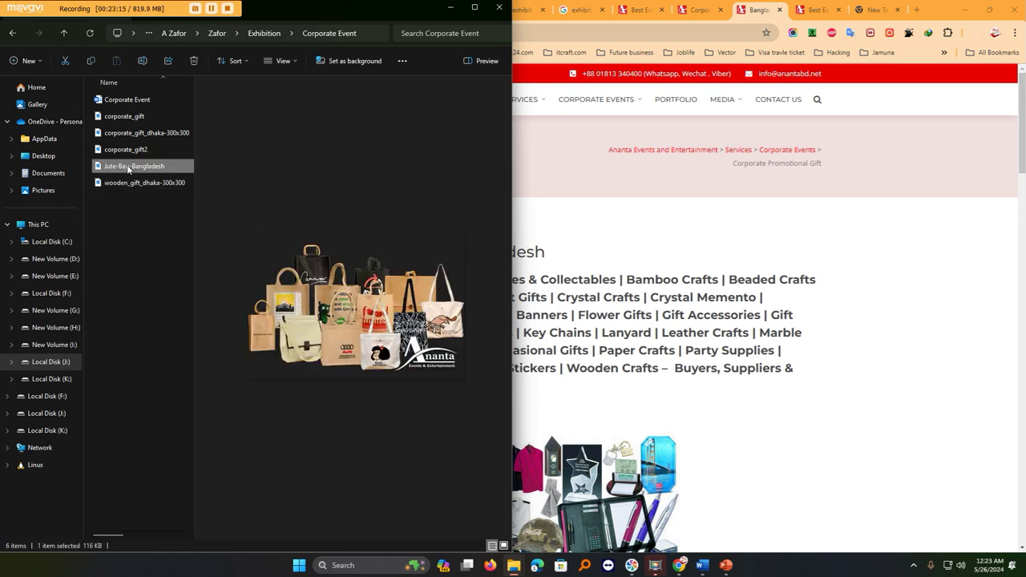
left_click(126, 150)
left_click(124, 134)
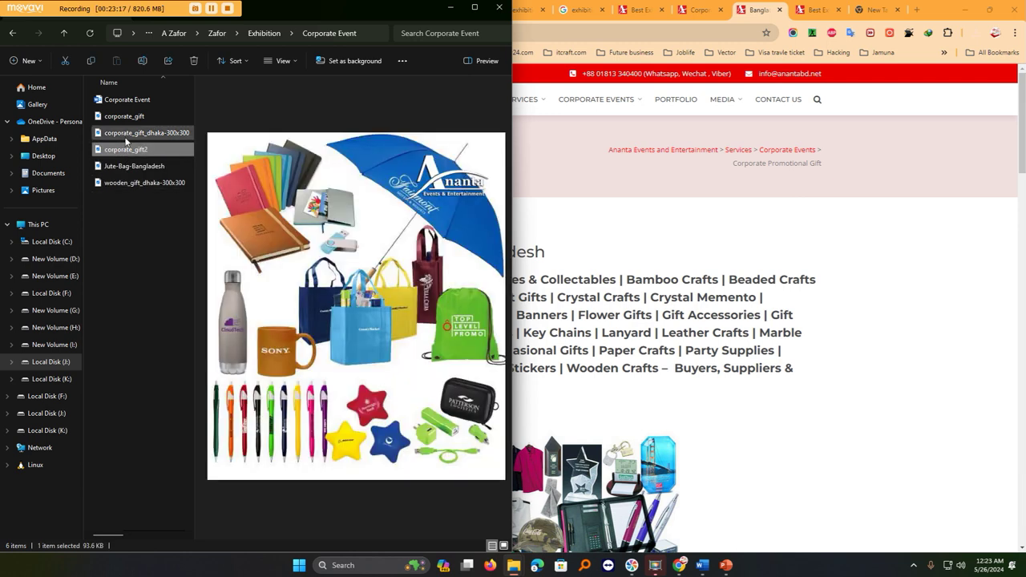
left_click(122, 117)
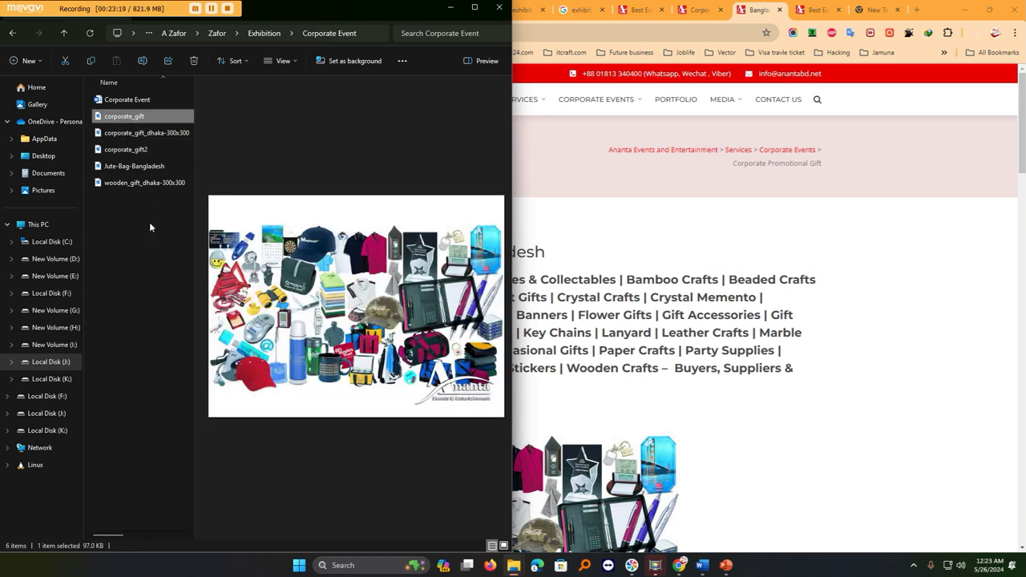
left_click_drag(143, 209, 114, 119)
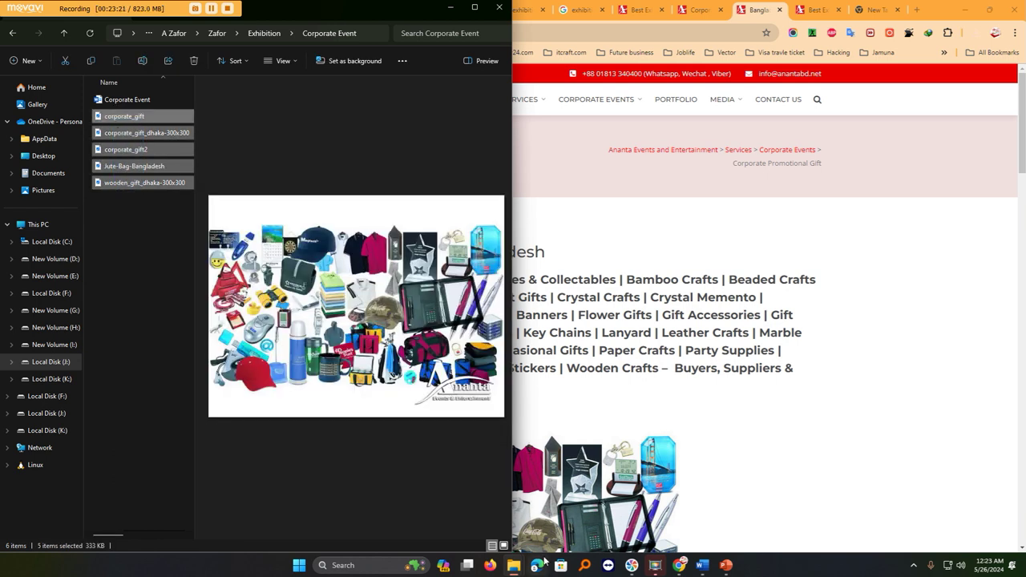
Launch Adobe Photoshop 2024, minimize its window and clear the file selection in the Corporate Event folder.
left_click(351, 566)
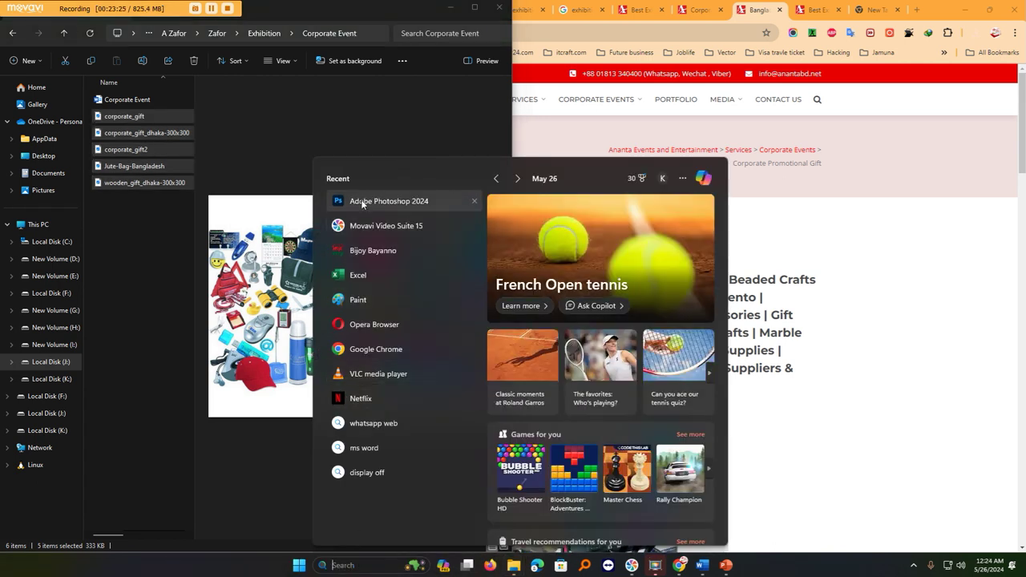
left_click(361, 201)
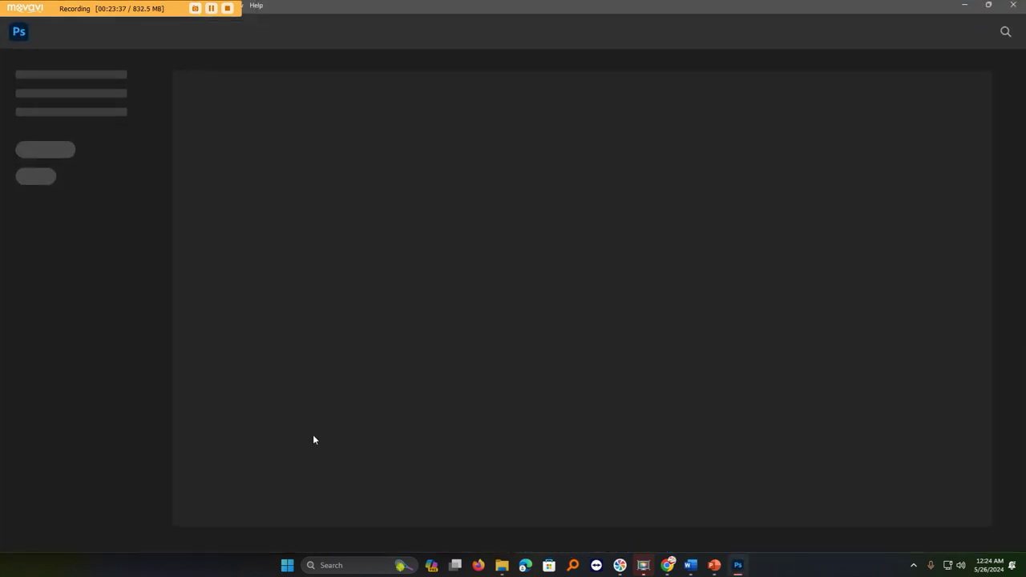
left_click(963, 6)
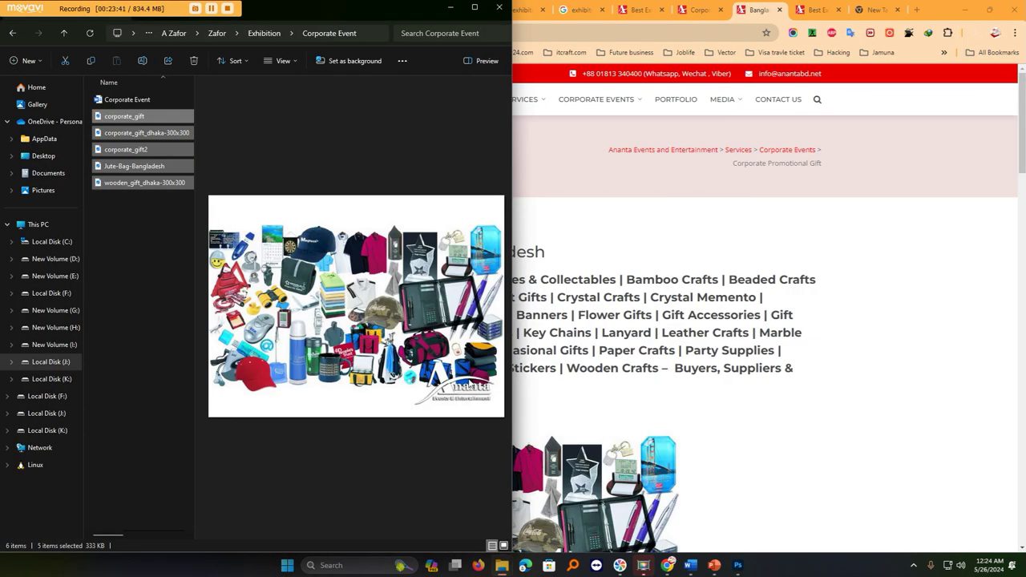
left_click(184, 259)
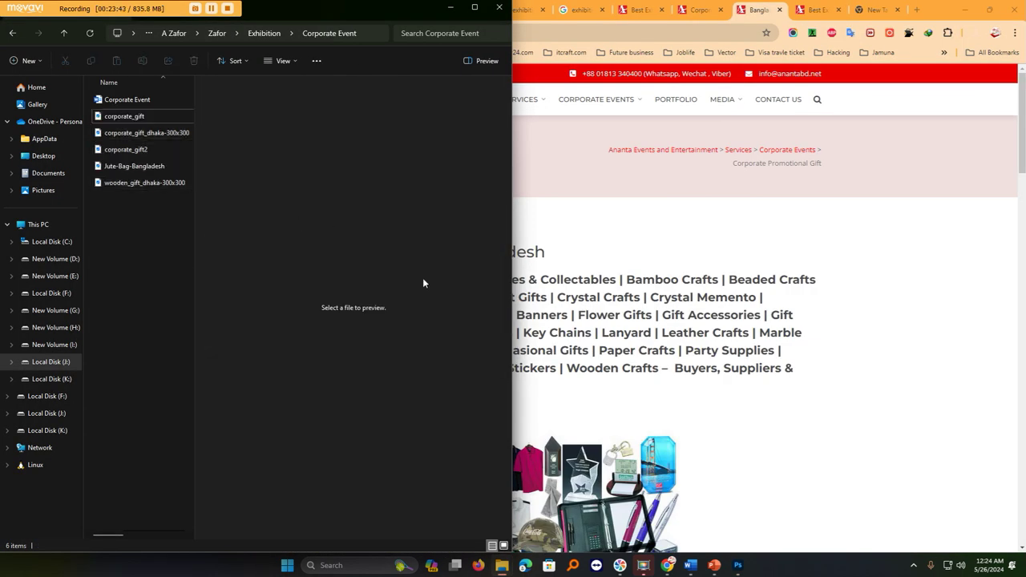
Switch to Chrome and copy the words "Corporate Event Management" from the heading of the Ananta corporate event management page.
left_click(551, 253)
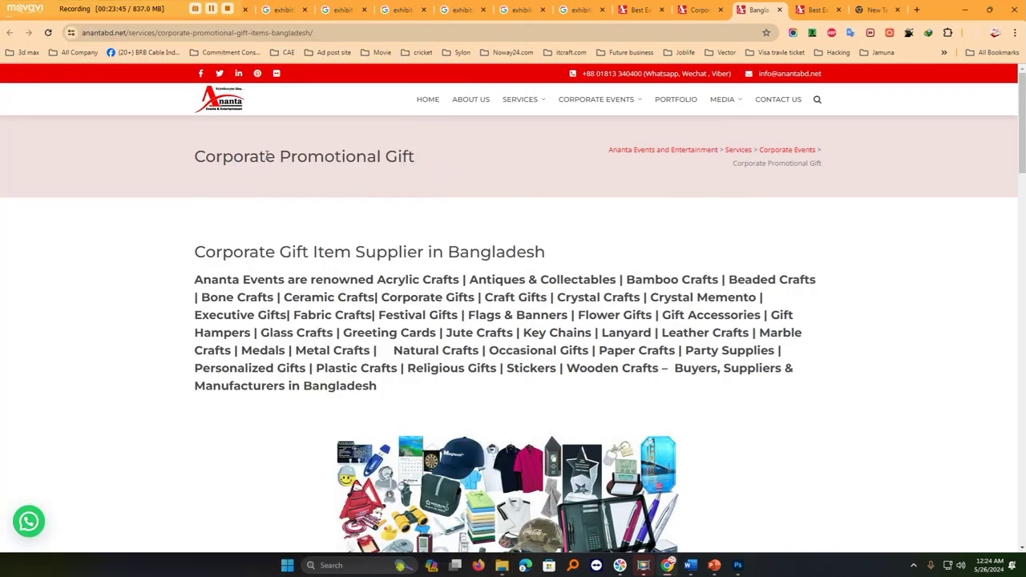
left_click(696, 11)
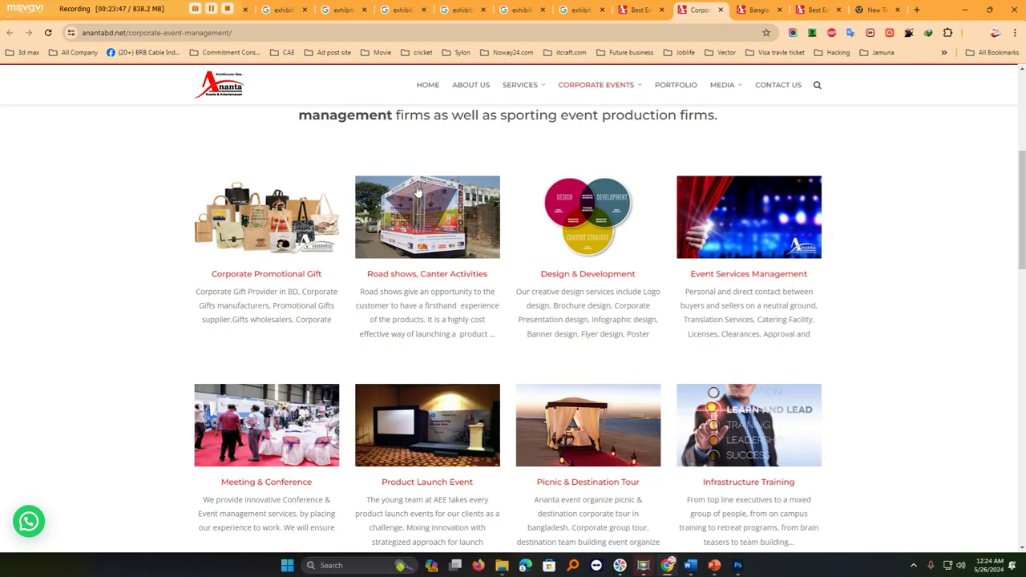
scroll(417, 191, "up", 4)
double_click(253, 157)
left_click(217, 165)
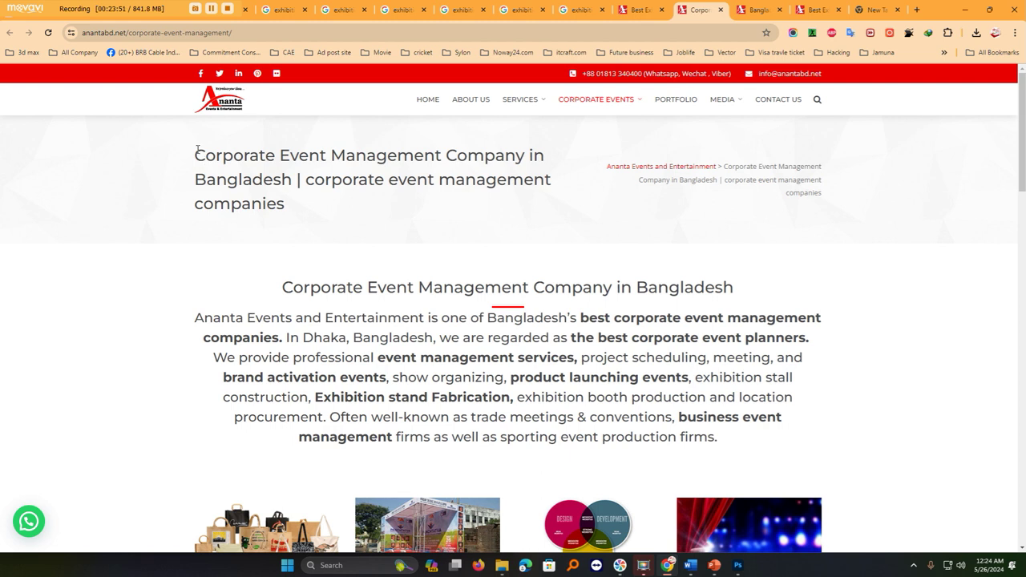
left_click_drag(196, 154, 442, 155)
key("ctrl+c")
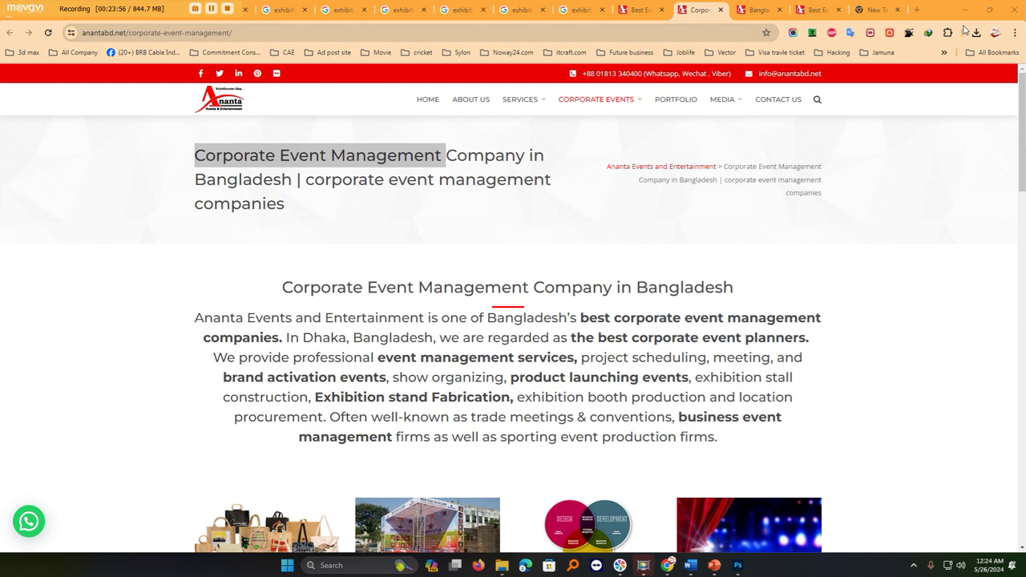
Search Google for "Corporate Event Management" in the empty browser tab and show the image results.
left_click(876, 9)
left_click(541, 34)
key("ctrl+v")
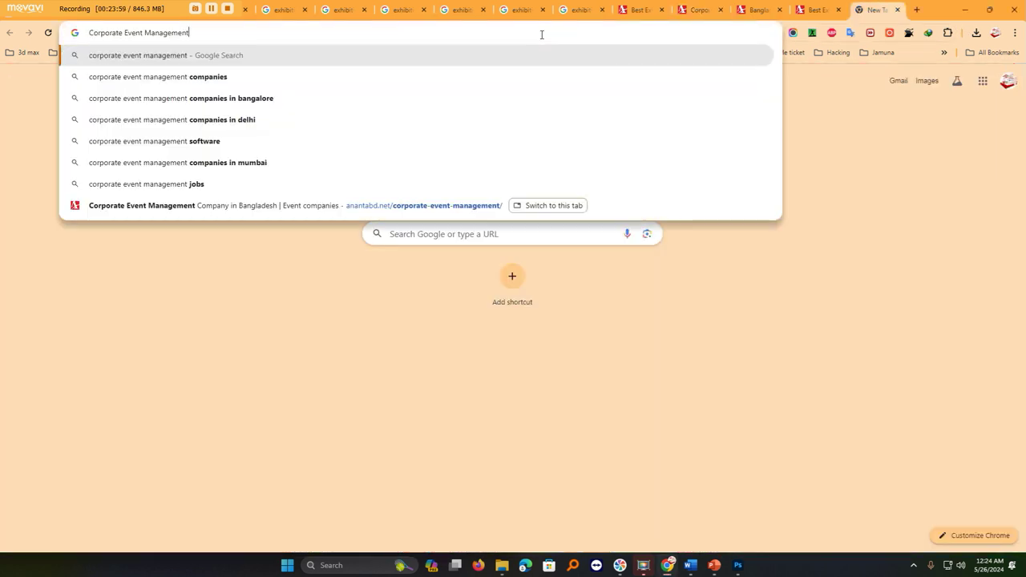
key("Return")
left_click(161, 120)
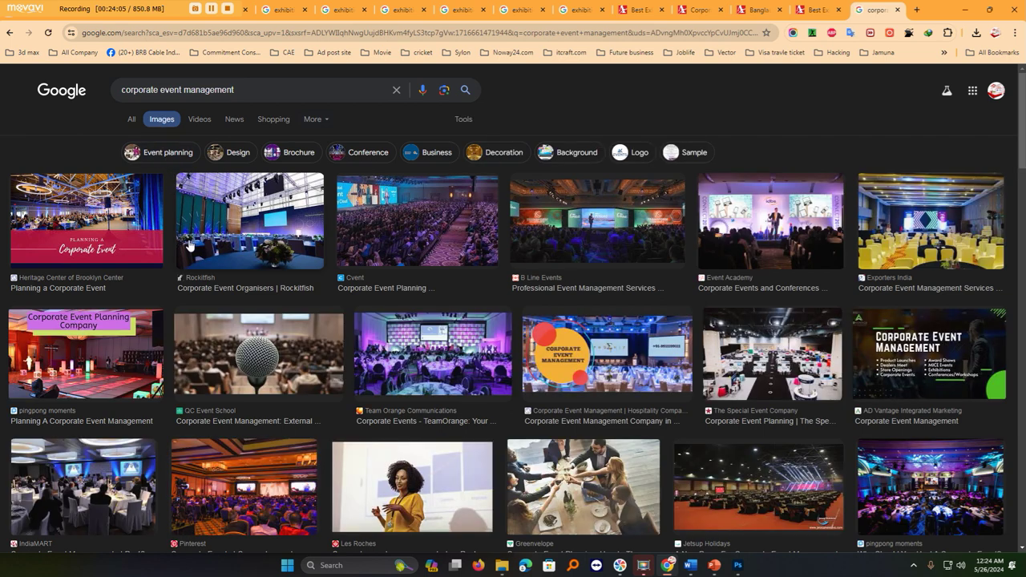
Open the Heritage Center of Brooklyn Center, Rockitfish and Team Orange Communications image results in new tabs.
right_click(99, 222)
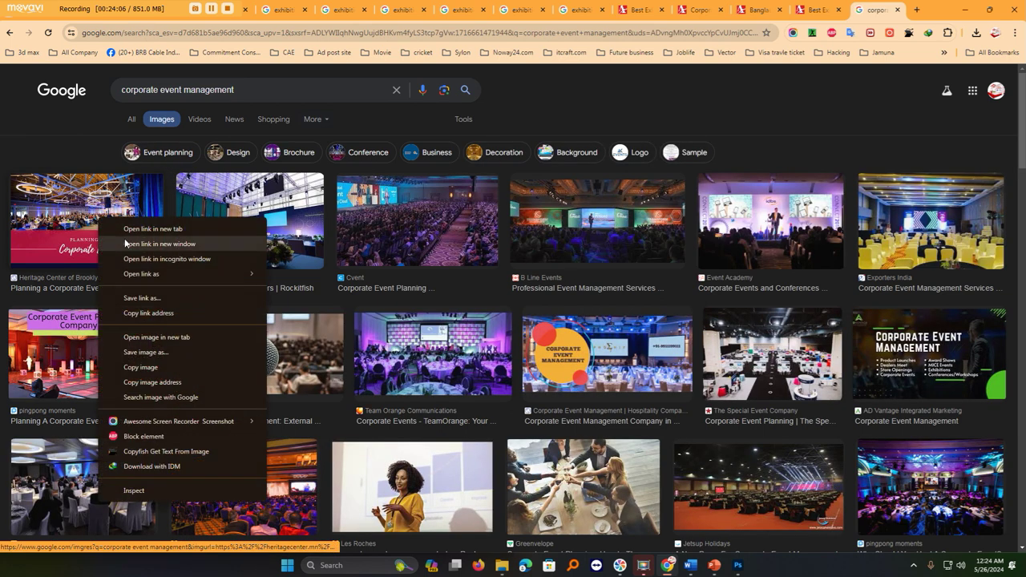
left_click(136, 231)
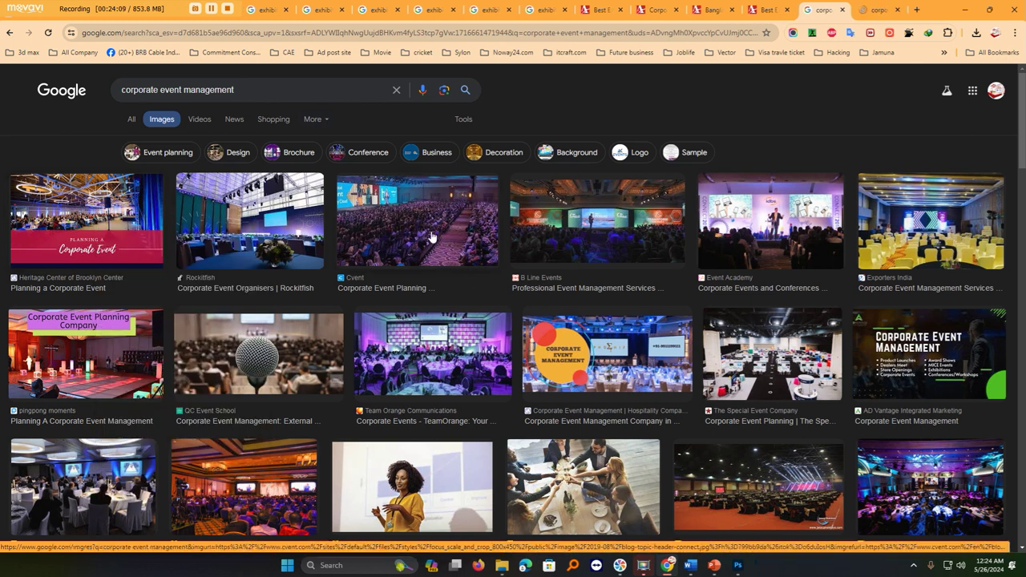
right_click(266, 240)
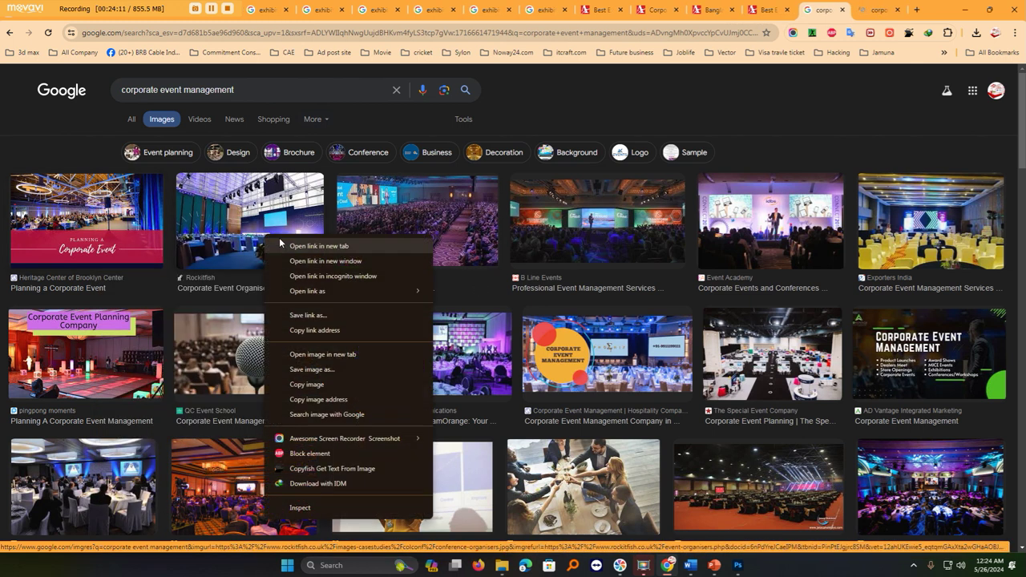
left_click(287, 245)
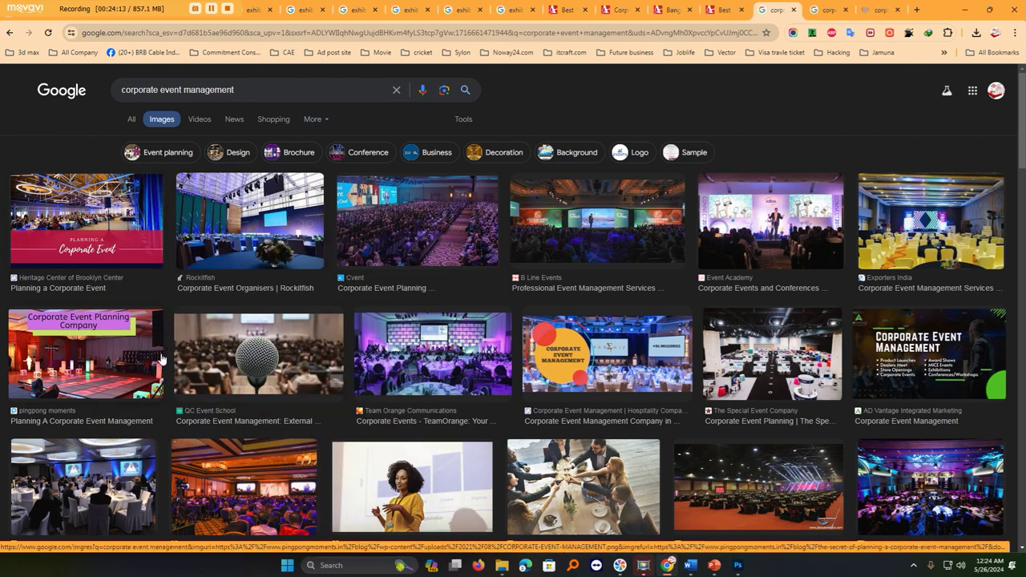
right_click(451, 365)
left_click(532, 83)
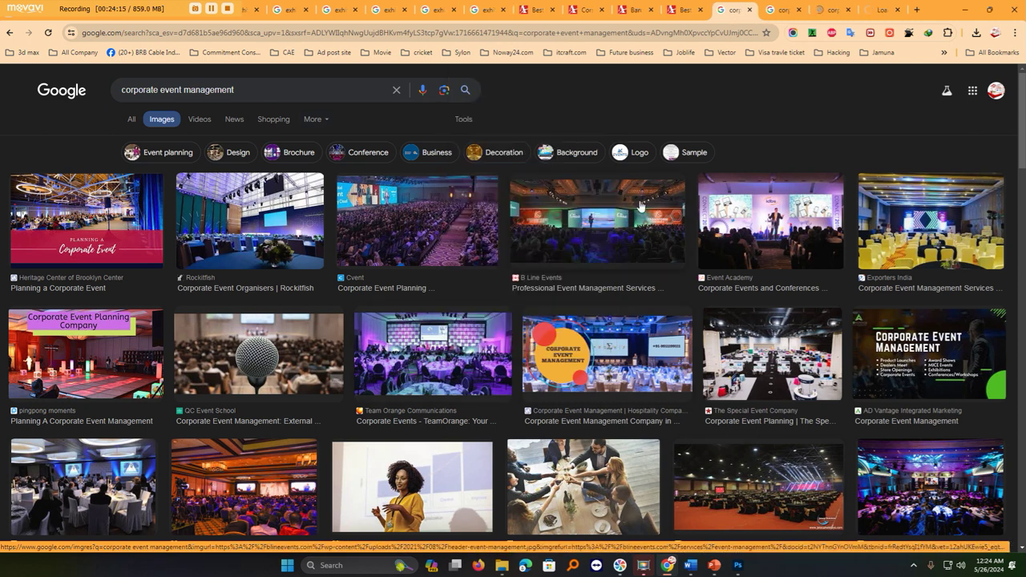
Open the B Line Events, Event Academy and Exporters India image results in new tabs.
right_click(607, 229)
left_click(646, 238)
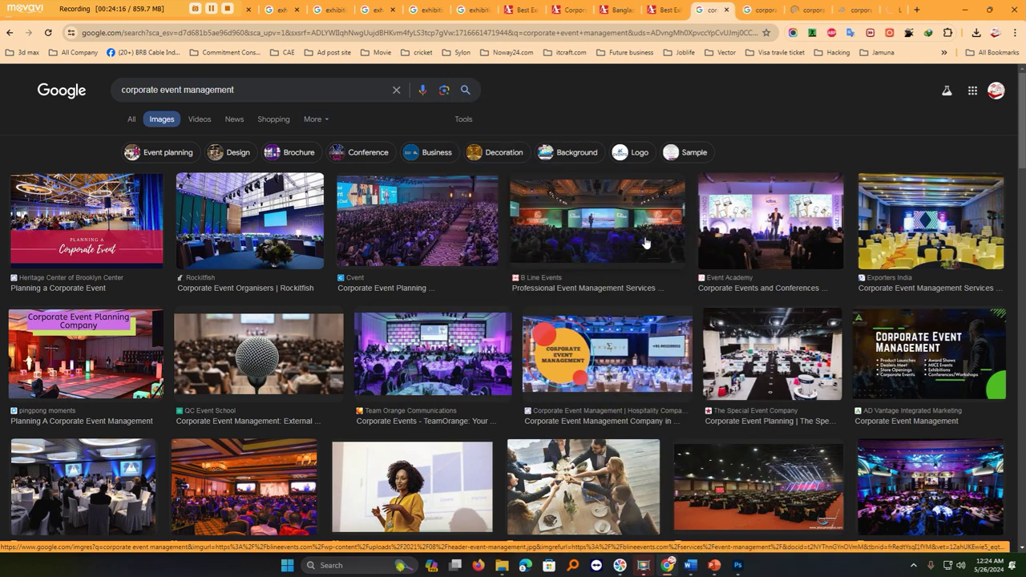
right_click(791, 218)
left_click(806, 233)
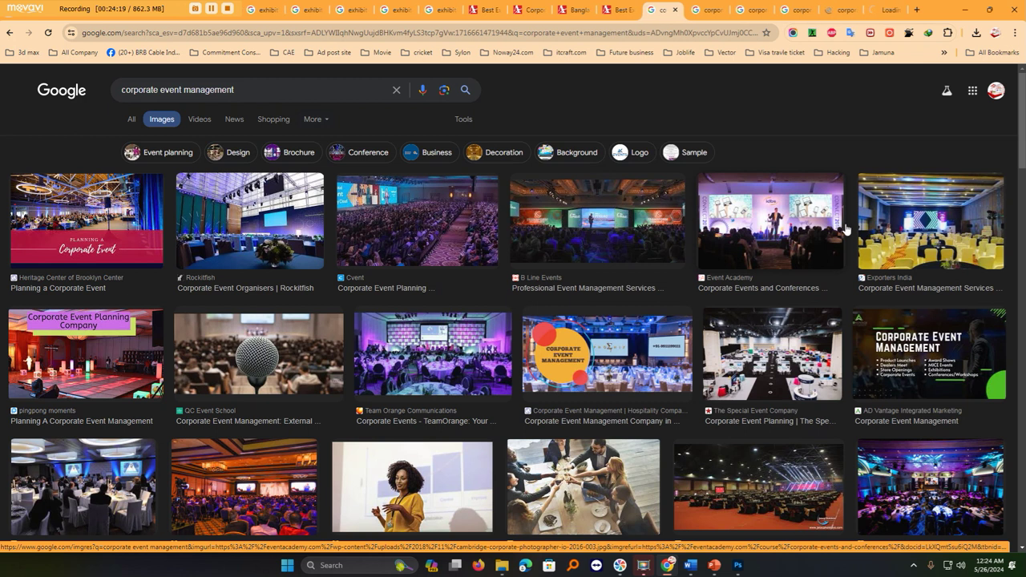
right_click(909, 226)
left_click(906, 226)
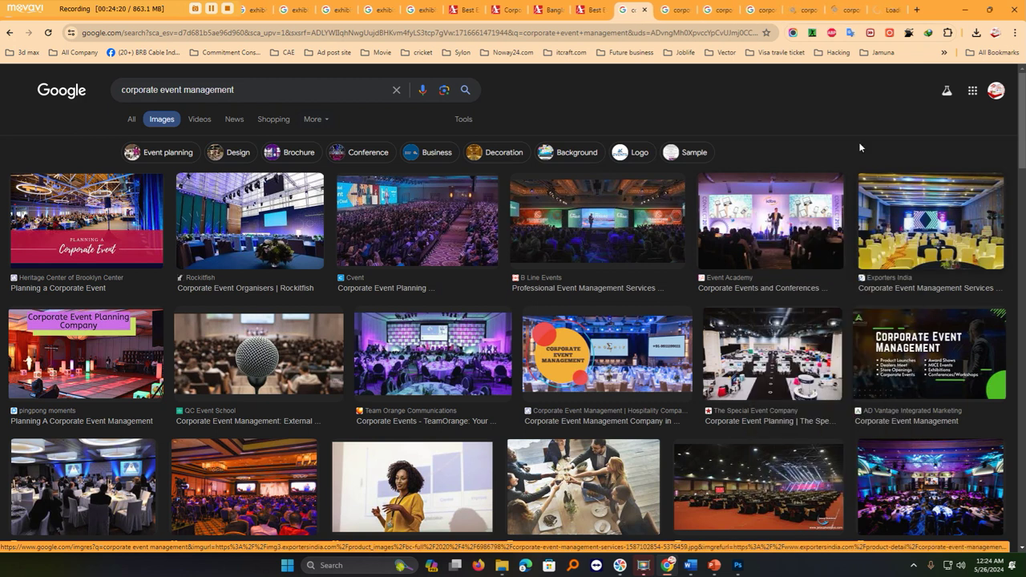
Open the full Heritage Center "Planning a Corporate Event" image and save it as Planning-corporate-event in the Corporate Event folder.
left_click(678, 11)
right_click(532, 208)
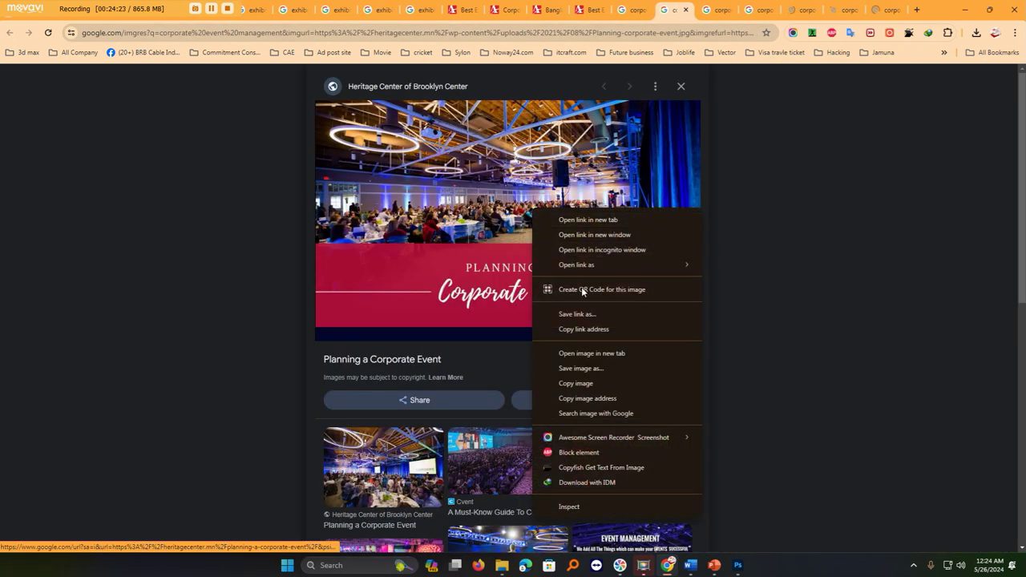
left_click(580, 353)
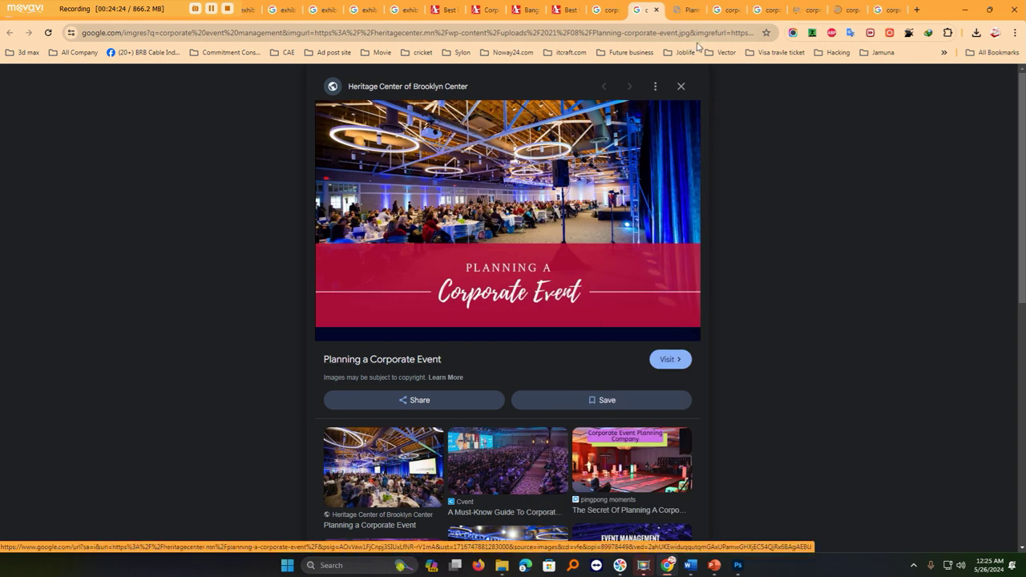
left_click(678, 11)
right_click(522, 262)
left_click(545, 282)
left_click(408, 435)
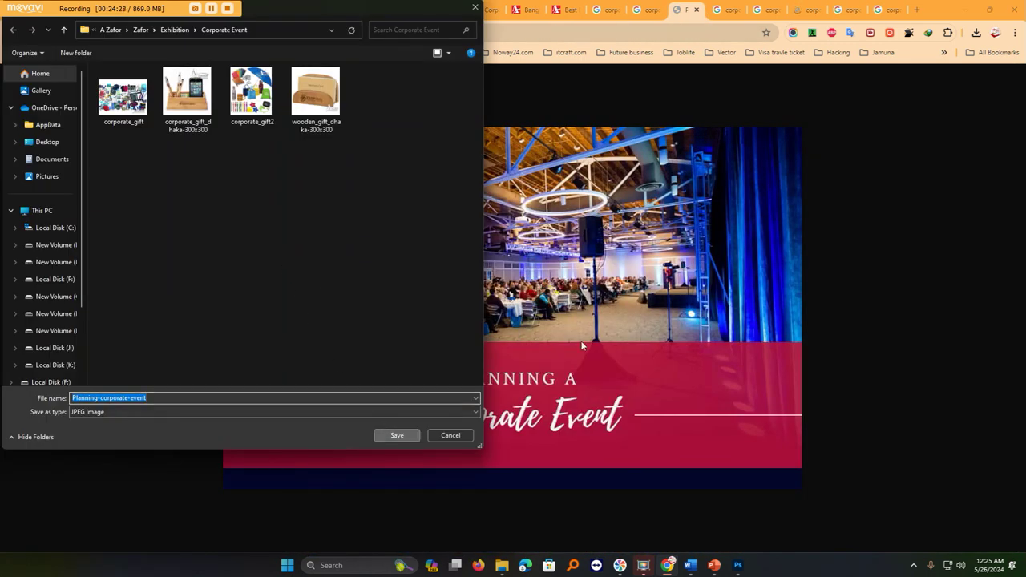
Open the full Rockitfish event image in its own tab and save it as conference-organisers in the Corporate Event folder.
left_click(712, 14)
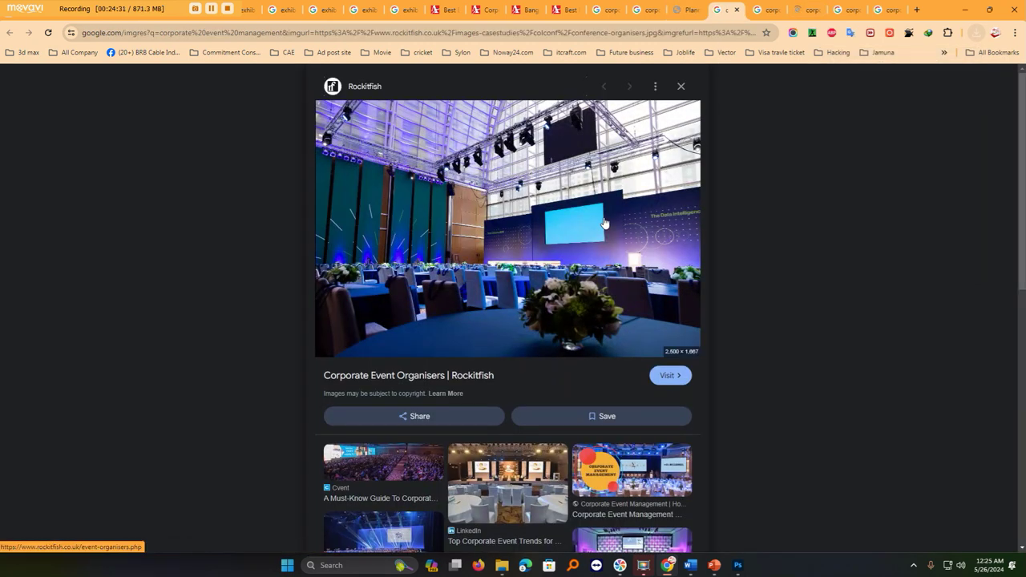
right_click(603, 216)
left_click(662, 363)
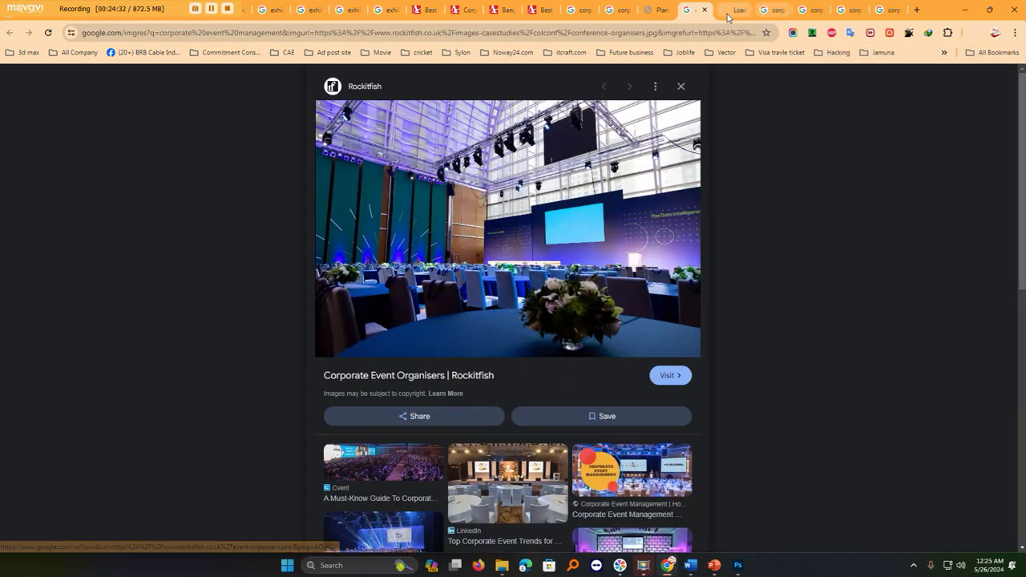
key("ctrl+Tab")
right_click(530, 266)
left_click(536, 289)
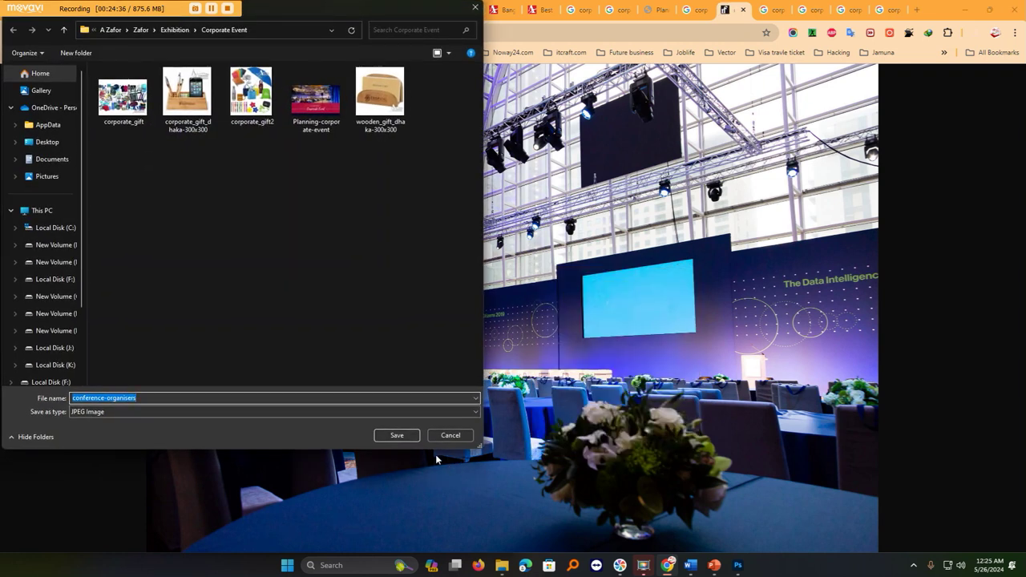
left_click(407, 442)
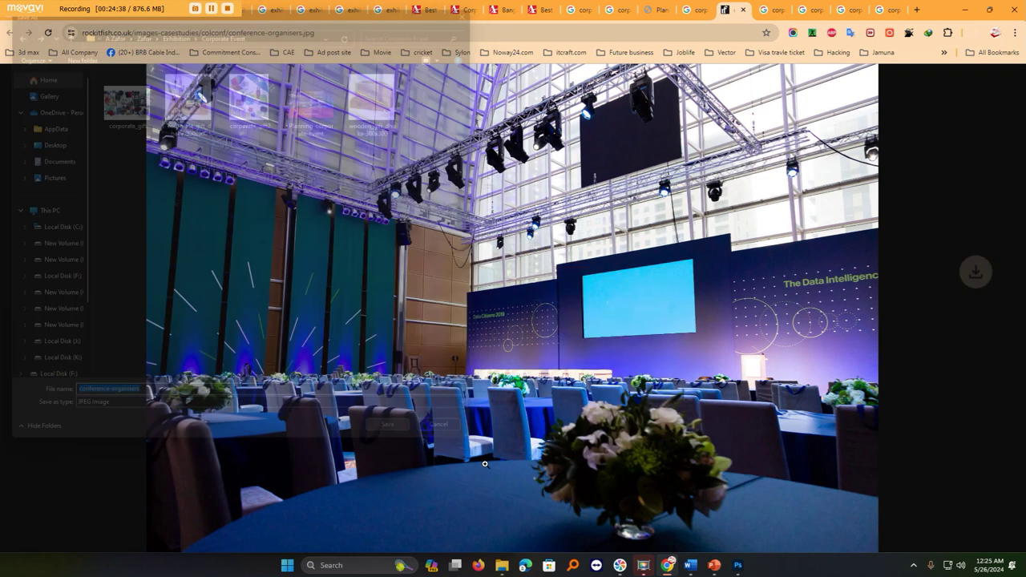
Try to open the full-size Team Orange Communications image in its own tab.
left_click(771, 11)
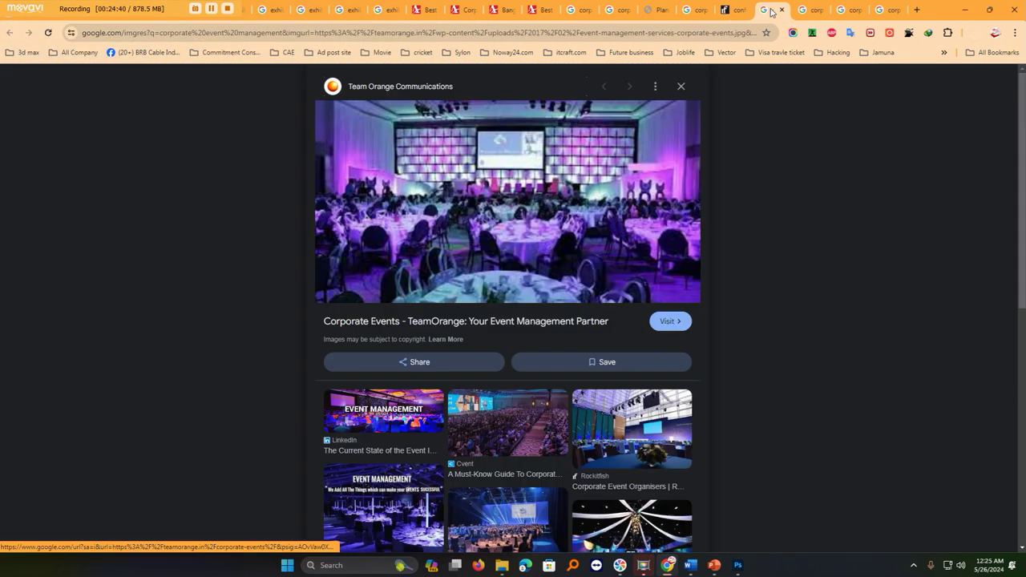
right_click(516, 219)
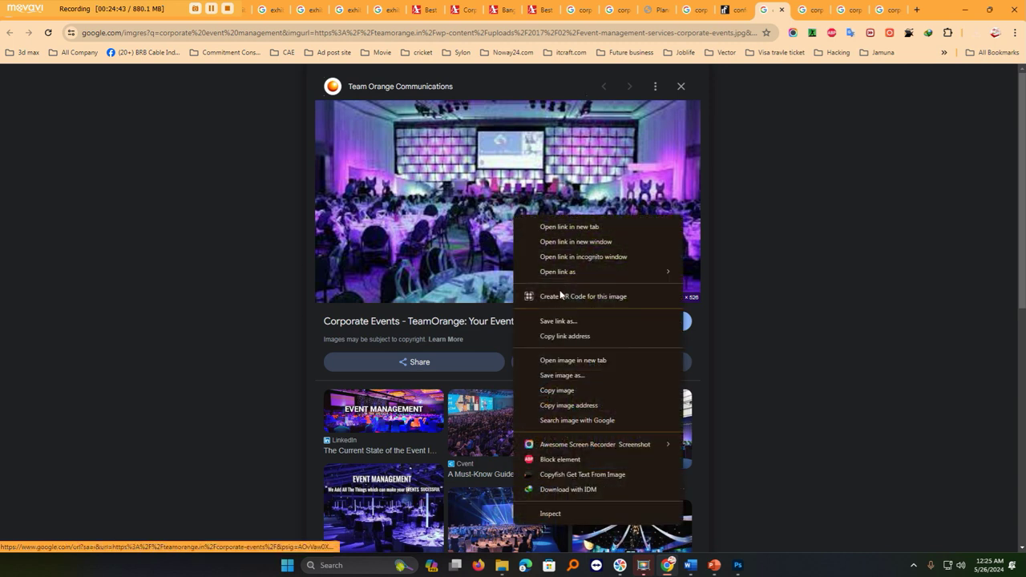
left_click(609, 361)
left_click(773, 11)
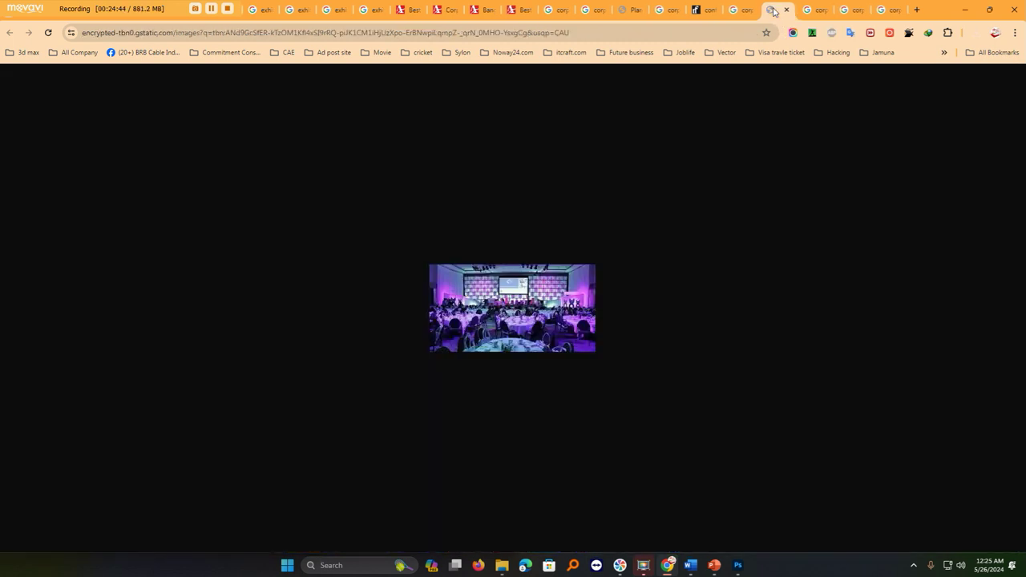
left_click(787, 10)
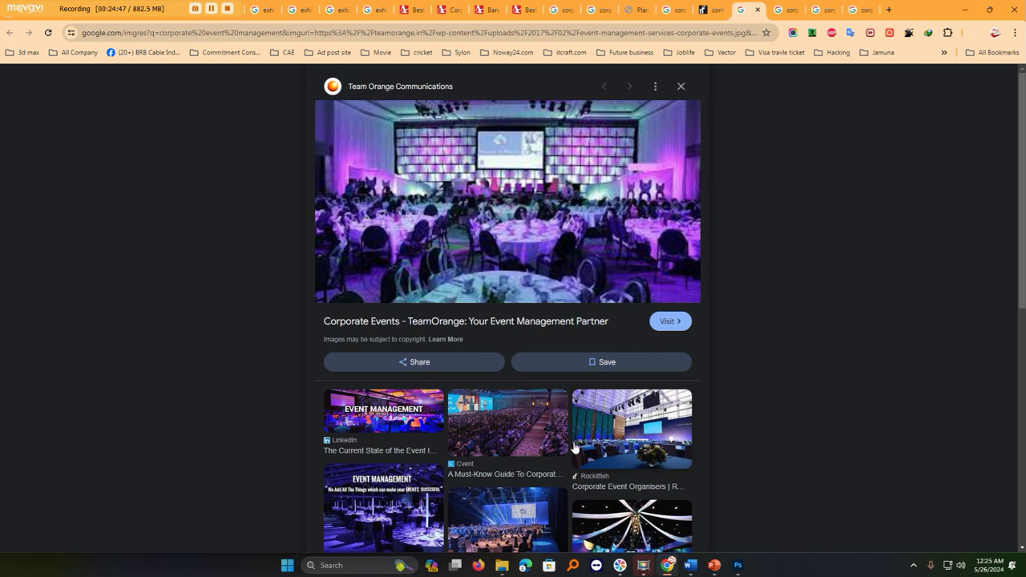
Open the related icorporateevents.in image at full size and save it as Promote-Special-Events-in-goajpeg in the Corporate Event folder.
scroll(573, 437, "down", 1)
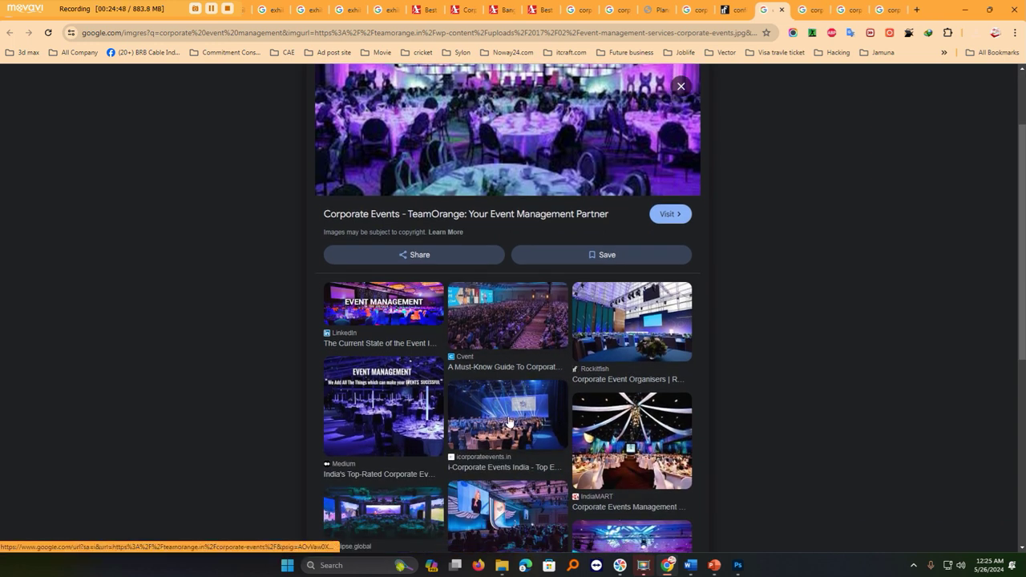
left_click(508, 420)
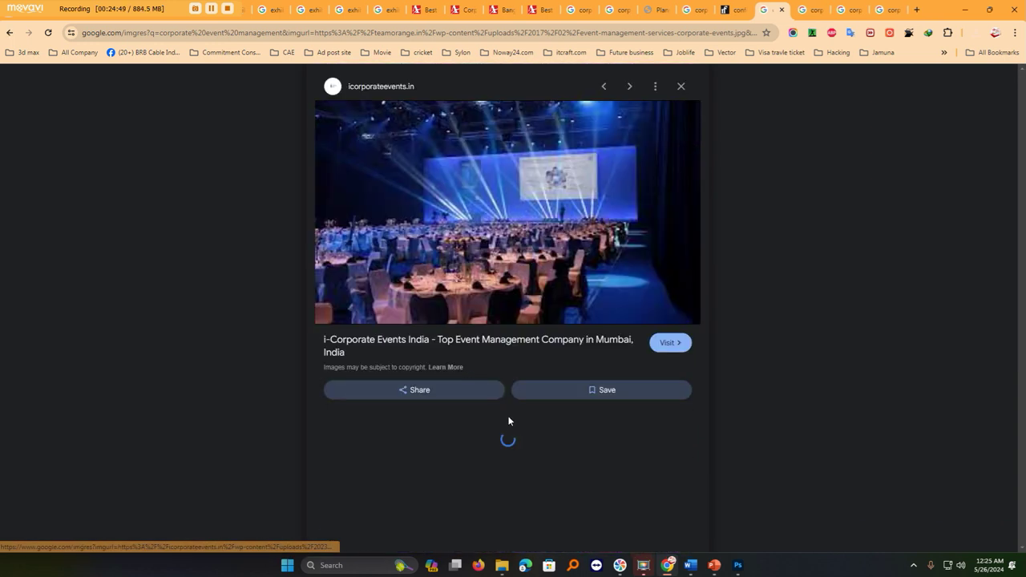
right_click(520, 249)
left_click(569, 375)
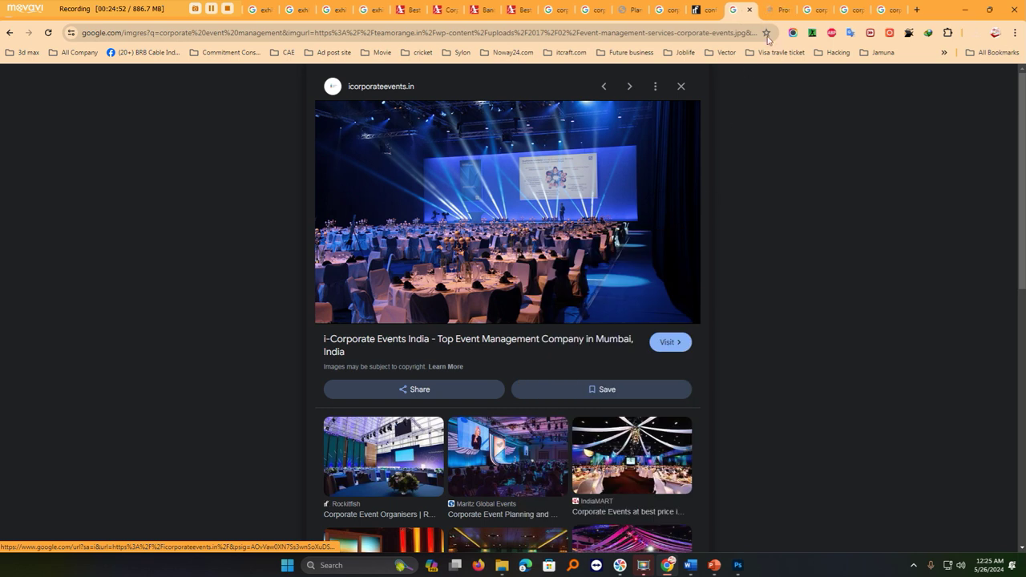
left_click(776, 10)
right_click(501, 288)
left_click(527, 318)
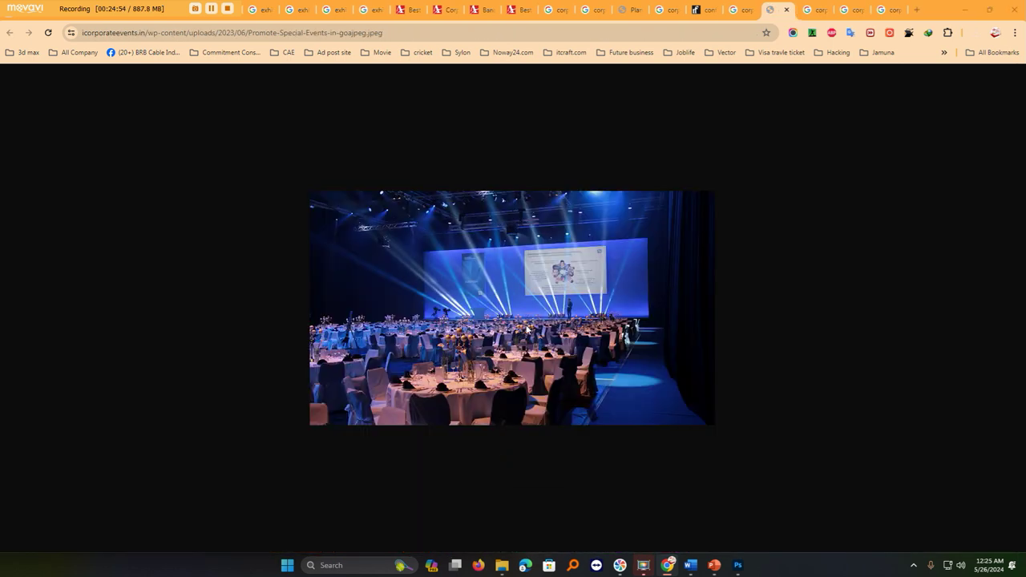
left_click(397, 436)
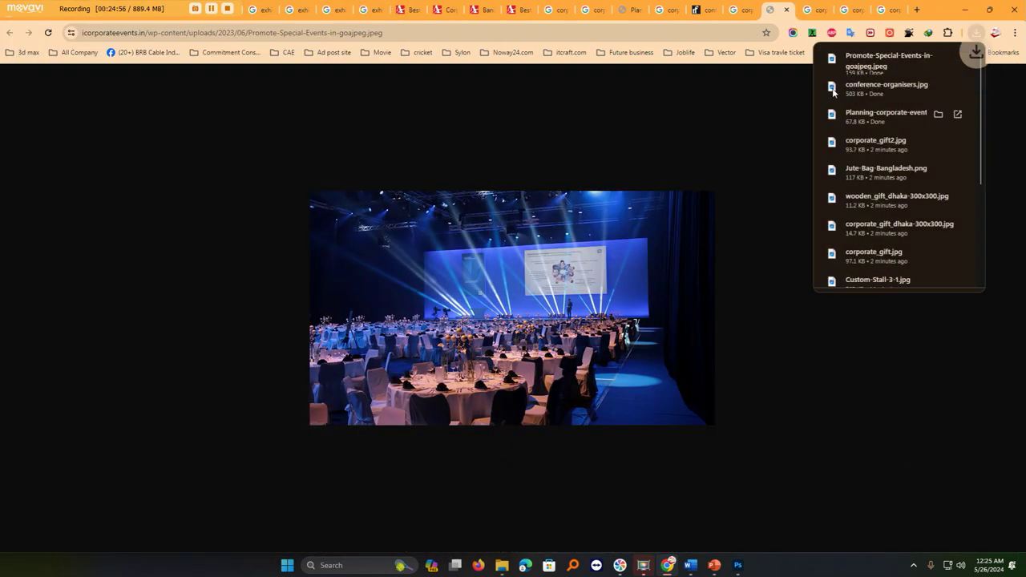
Open the full B Line Events image in its own tab and save it as header-event-management in the Corporate Event folder.
left_click(787, 10)
left_click(787, 10)
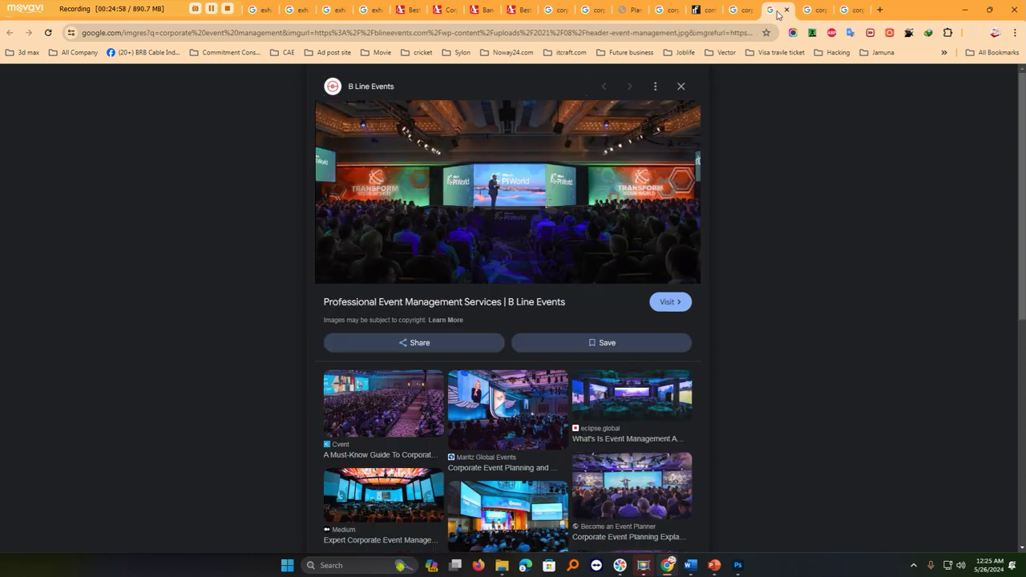
right_click(465, 206)
left_click(520, 346)
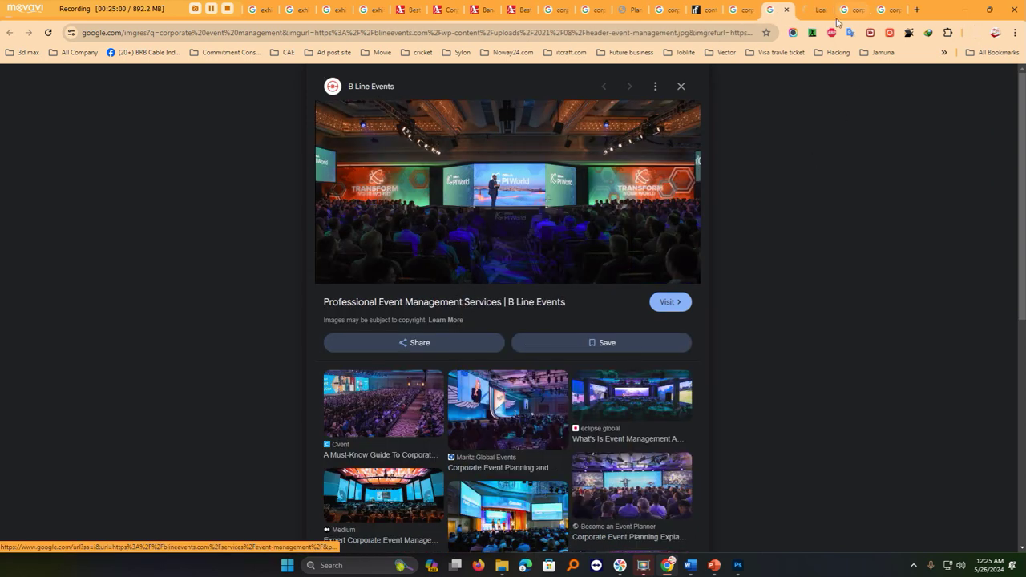
key("ctrl+w")
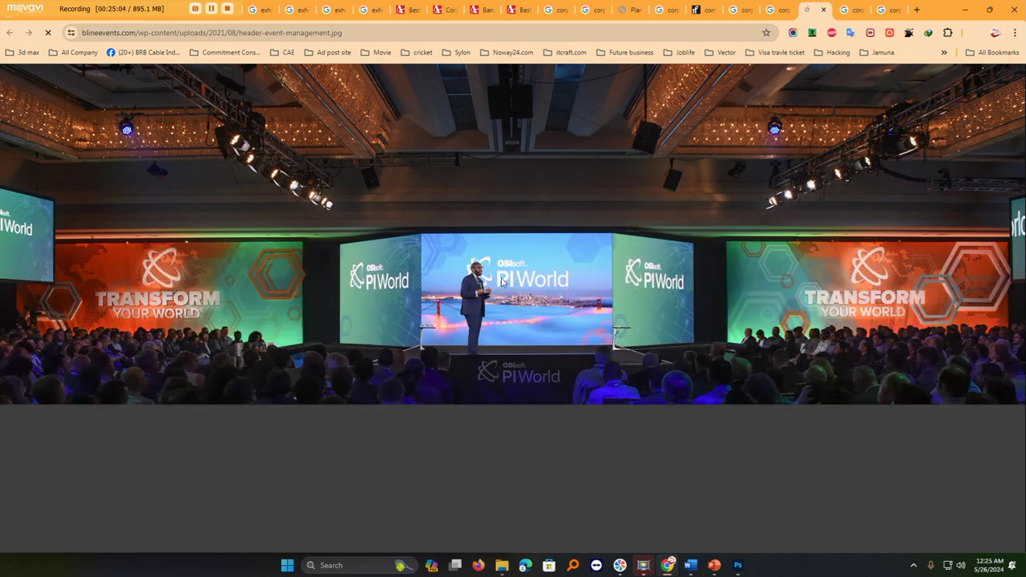
right_click(502, 280)
left_click(518, 305)
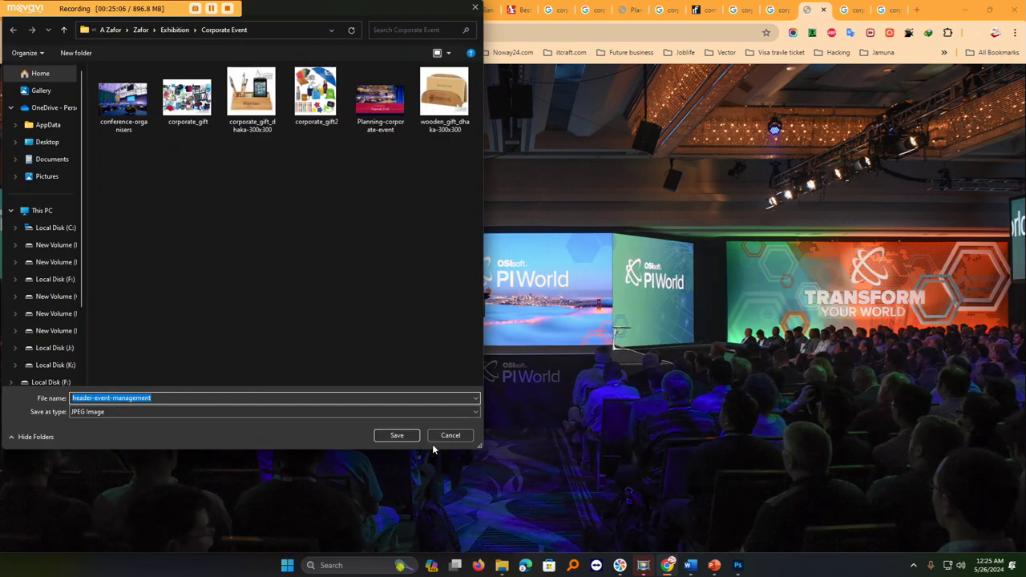
left_click(403, 434)
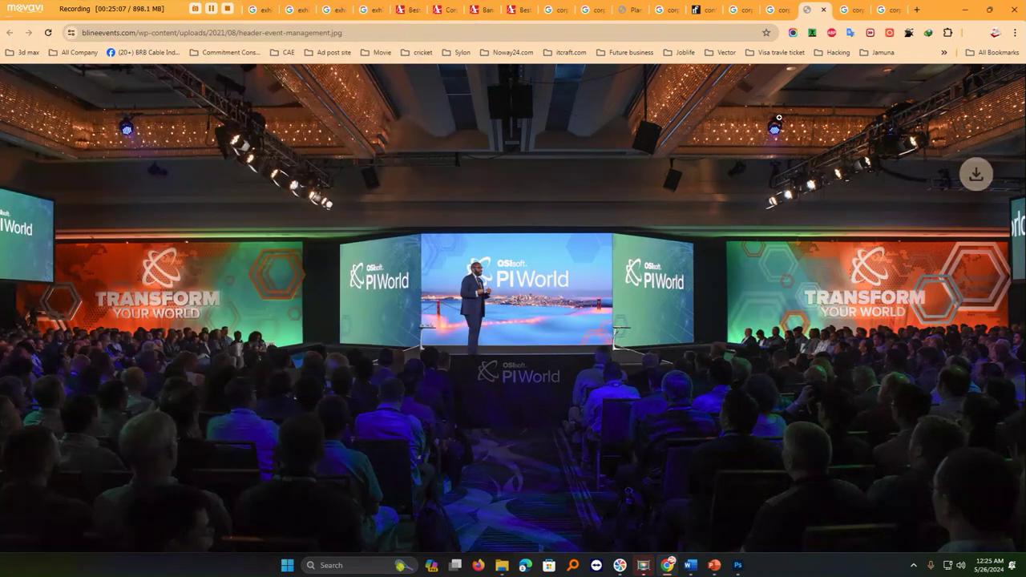
Open the full Event Academy image and save it as cambridge-corporate-photographer-io-2016-003 in the Corporate Event folder.
left_click(849, 10)
right_click(447, 205)
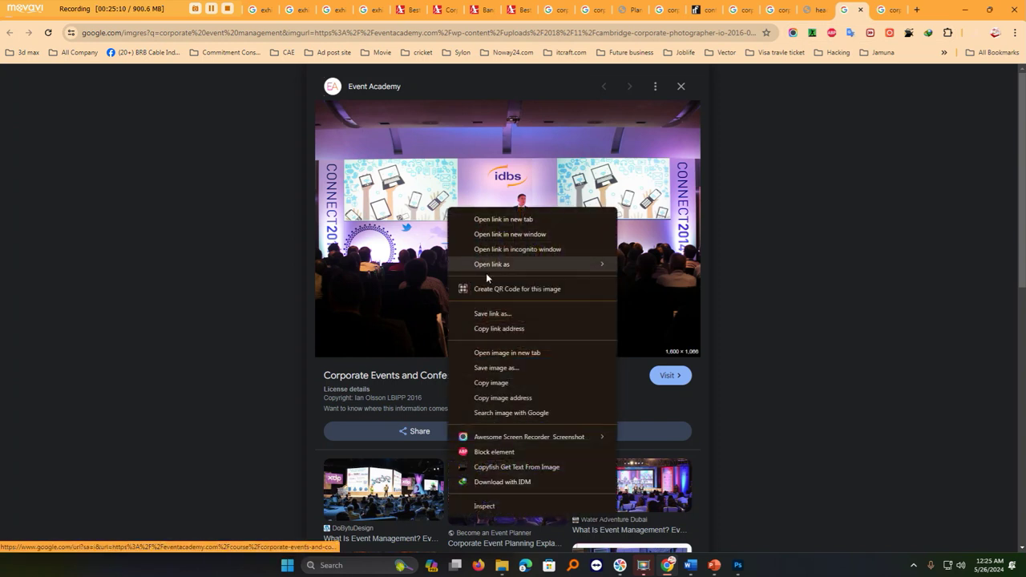
left_click(493, 353)
left_click(856, 10)
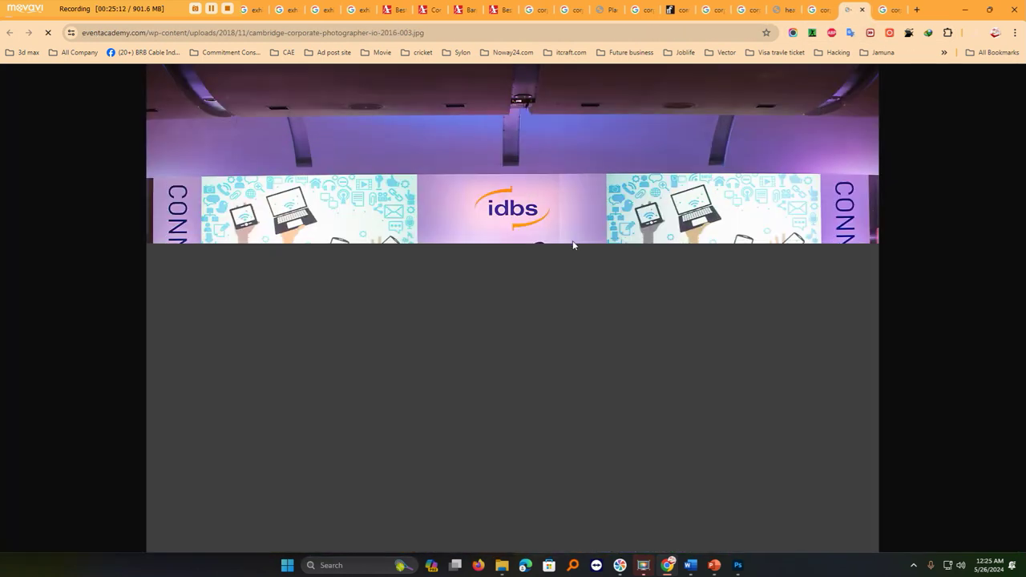
right_click(546, 251)
left_click(568, 277)
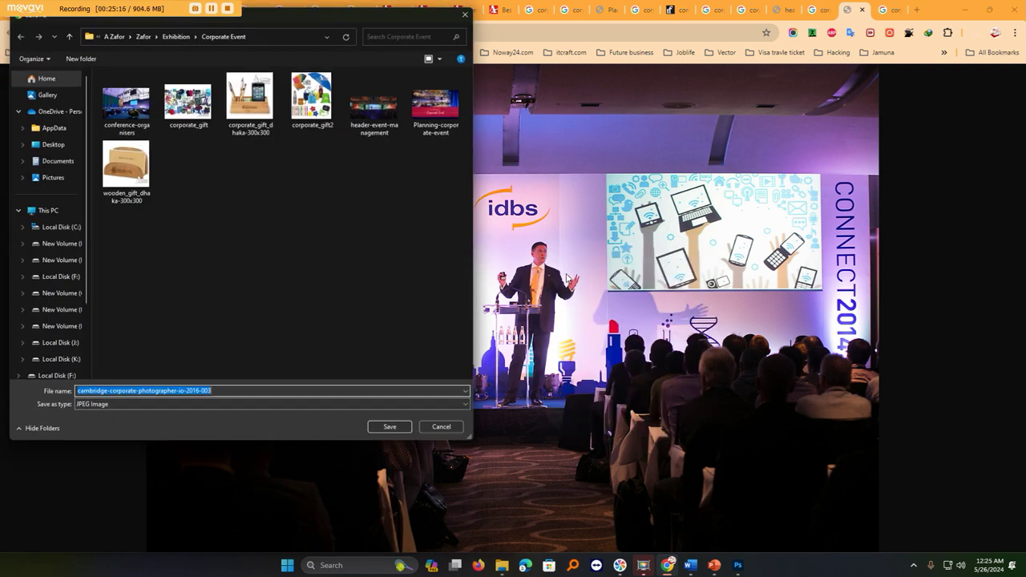
left_click(401, 437)
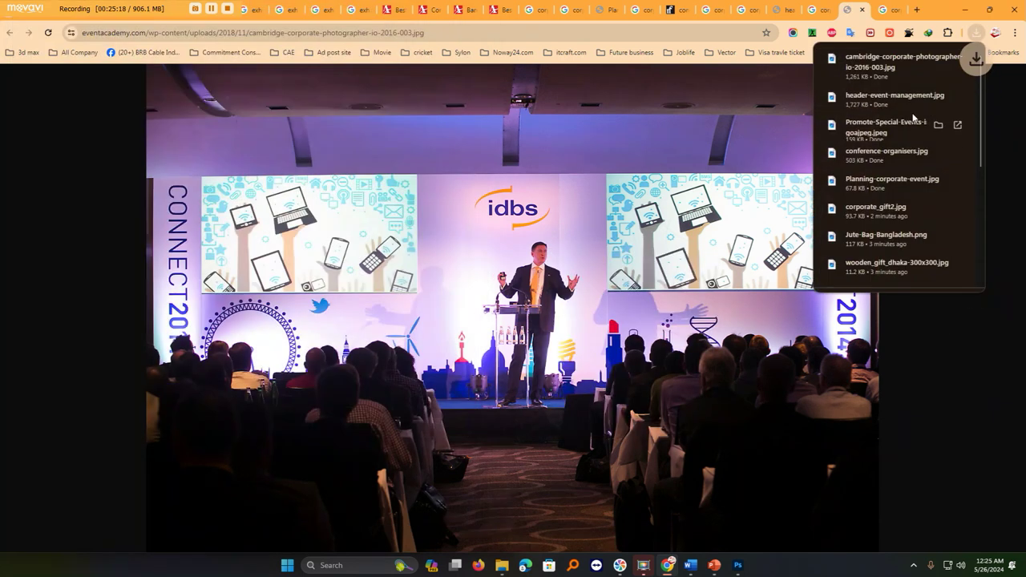
left_click(882, 11)
right_click(497, 207)
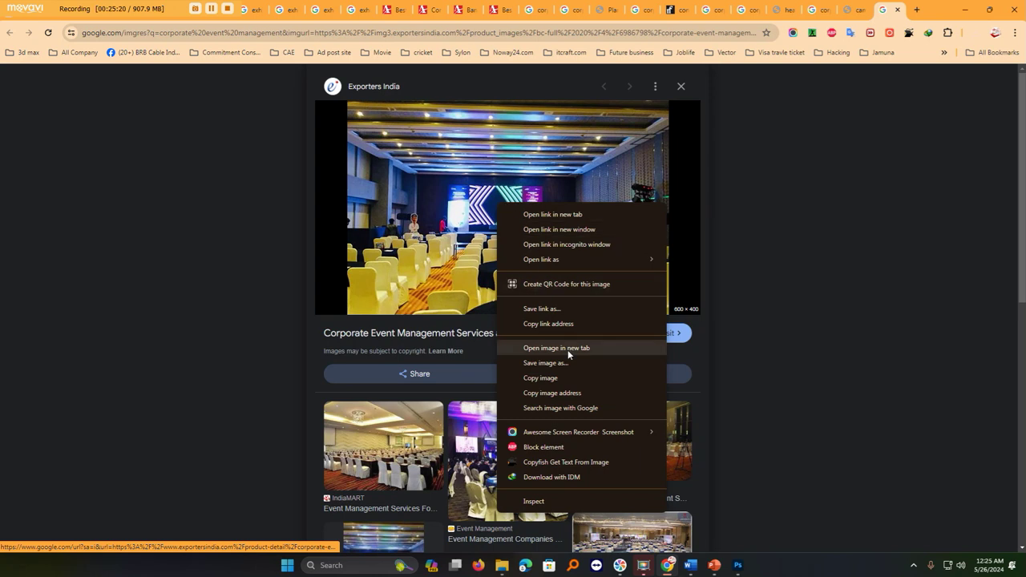
left_click(510, 348)
left_click(891, 10)
right_click(493, 294)
left_click(529, 308)
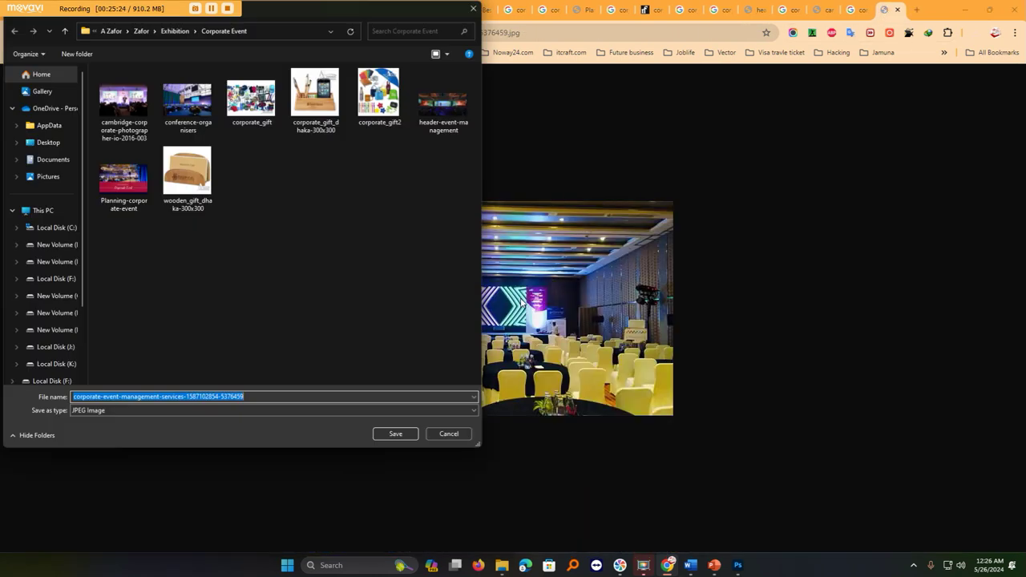
left_click(396, 435)
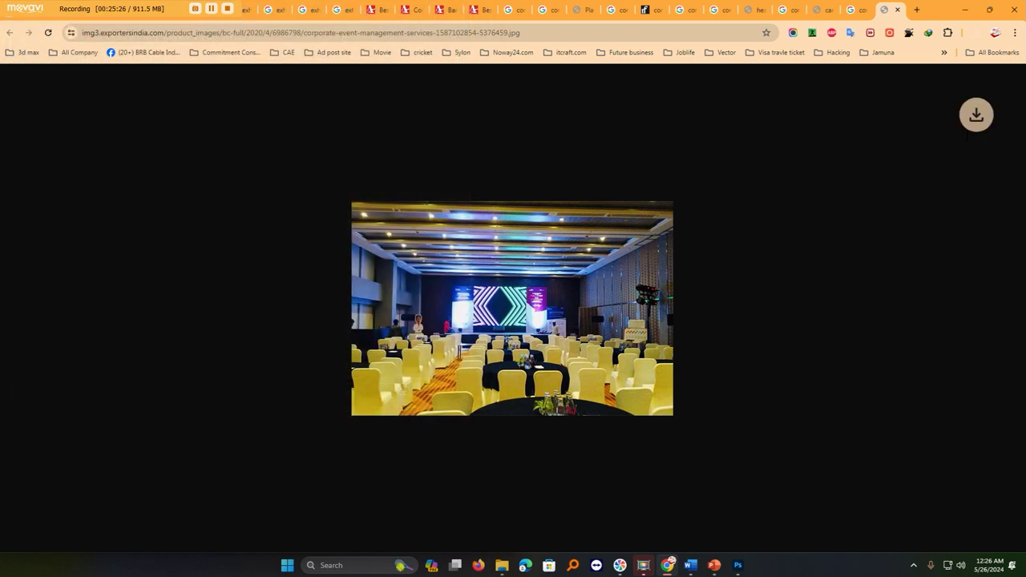
Switch from the browser to the Corporate Event folder in File Explorer and show its files as large icons.
left_click(972, 12)
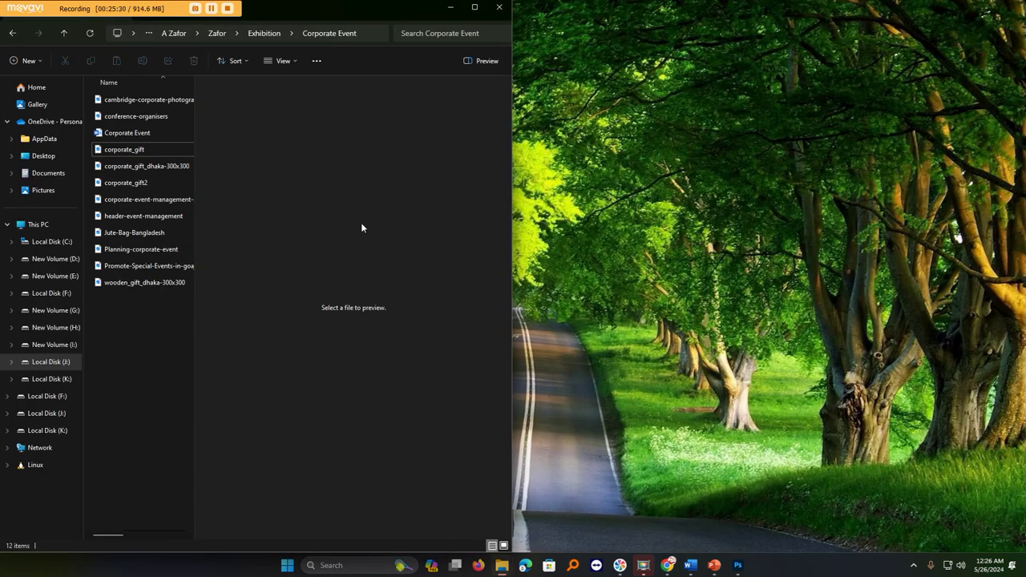
left_click_drag(380, 20, 525, 28)
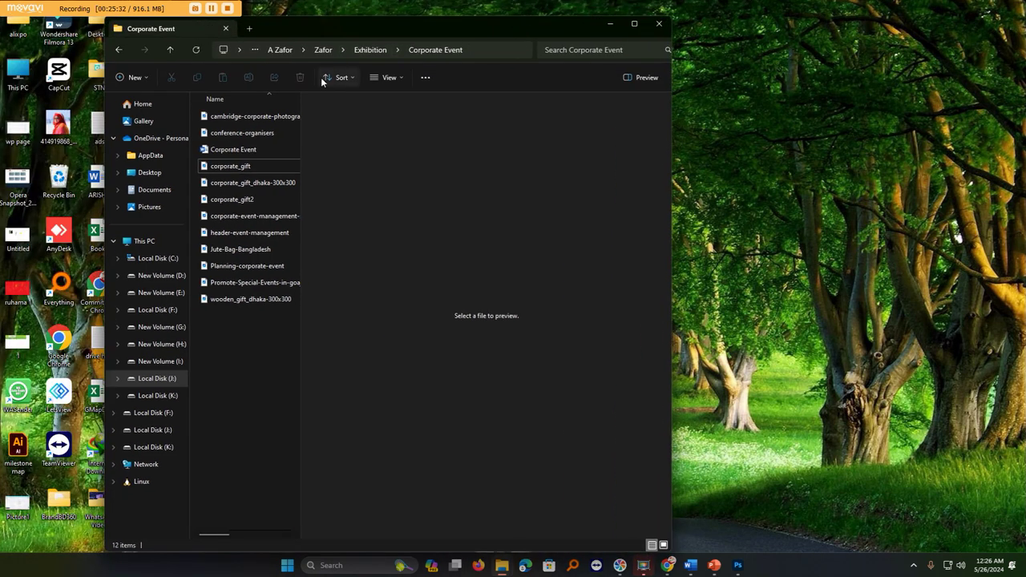
left_click(372, 79)
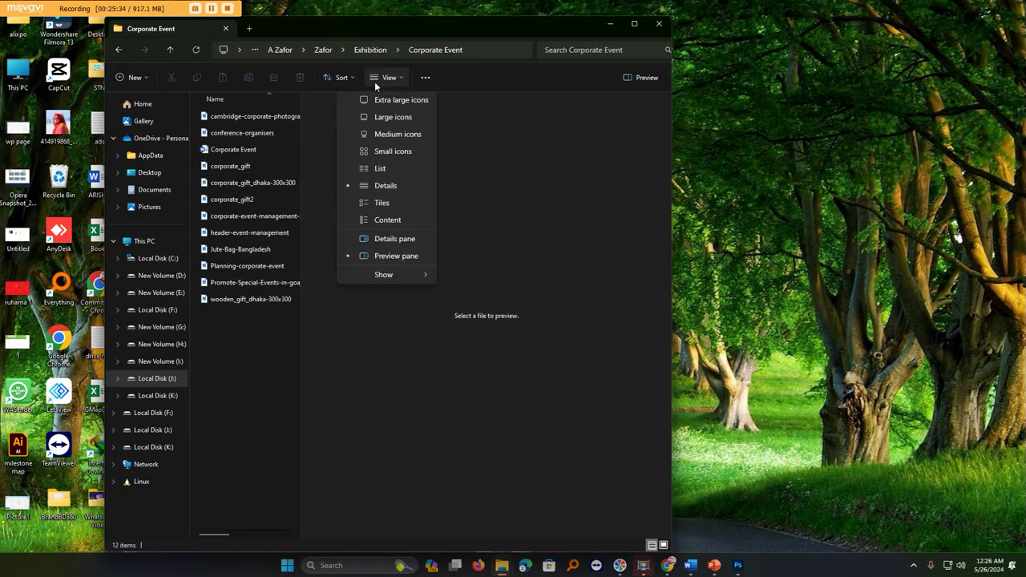
left_click(404, 121)
Copy the six downloaded event venue images in the Corporate Event folder, leaving out the gift images and the Word document.
left_click(227, 140)
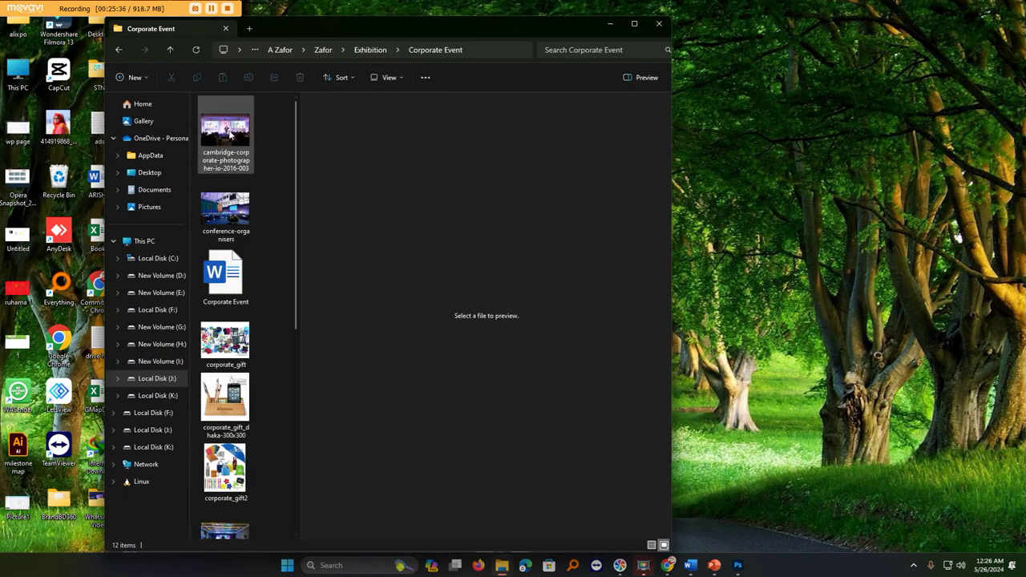
left_click(249, 217, "ctrl")
scroll(284, 308, "down", 5)
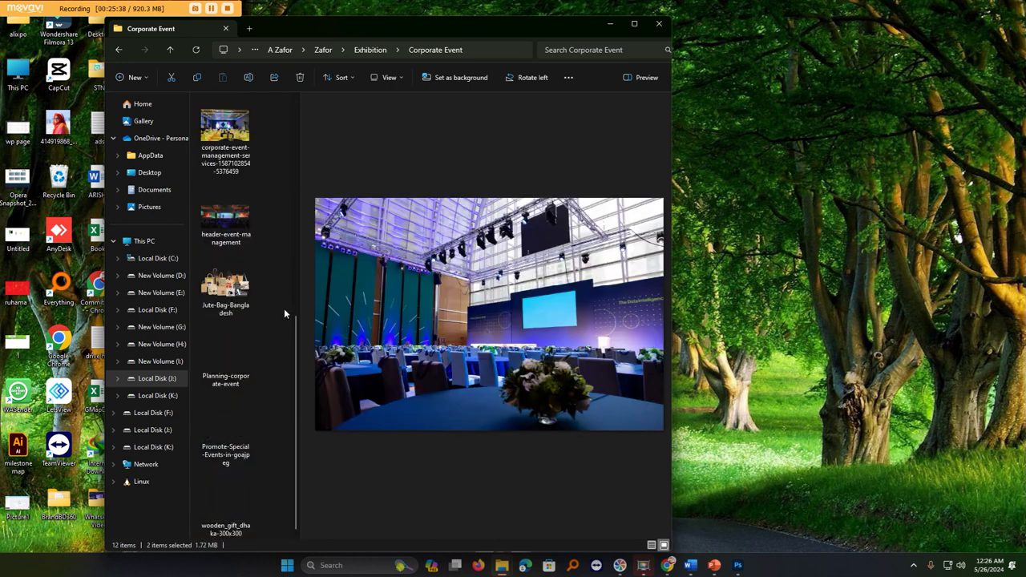
left_click(234, 141, "ctrl")
left_click(233, 214, "ctrl")
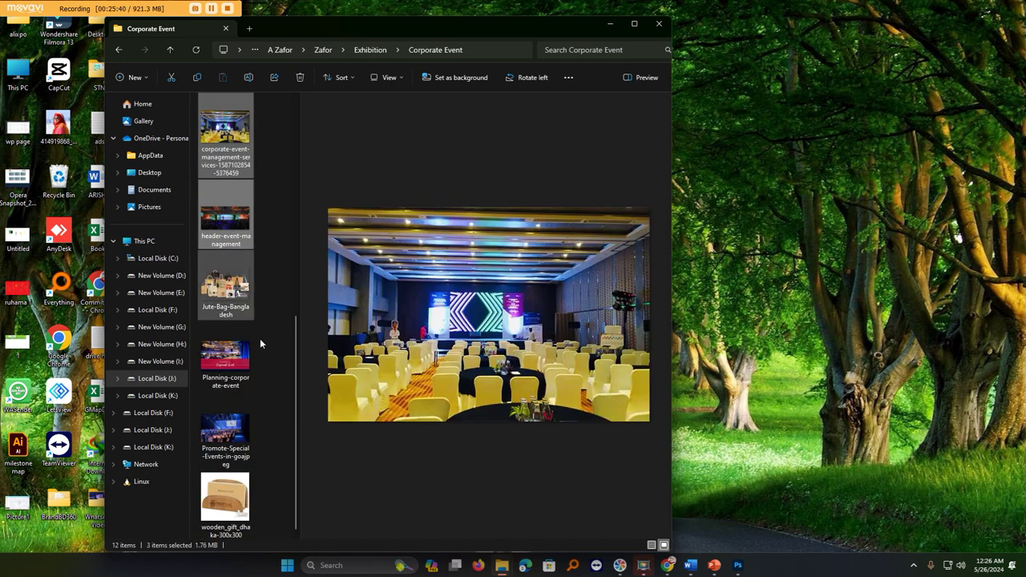
left_click(236, 356, "ctrl")
left_click(249, 440, "ctrl")
scroll(257, 429, "up", 5)
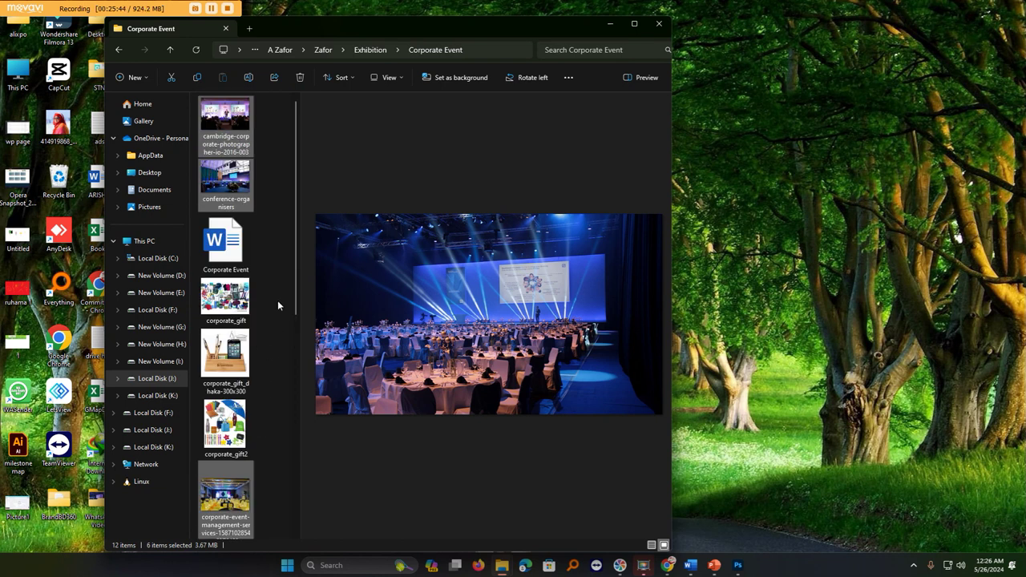
left_click(278, 304)
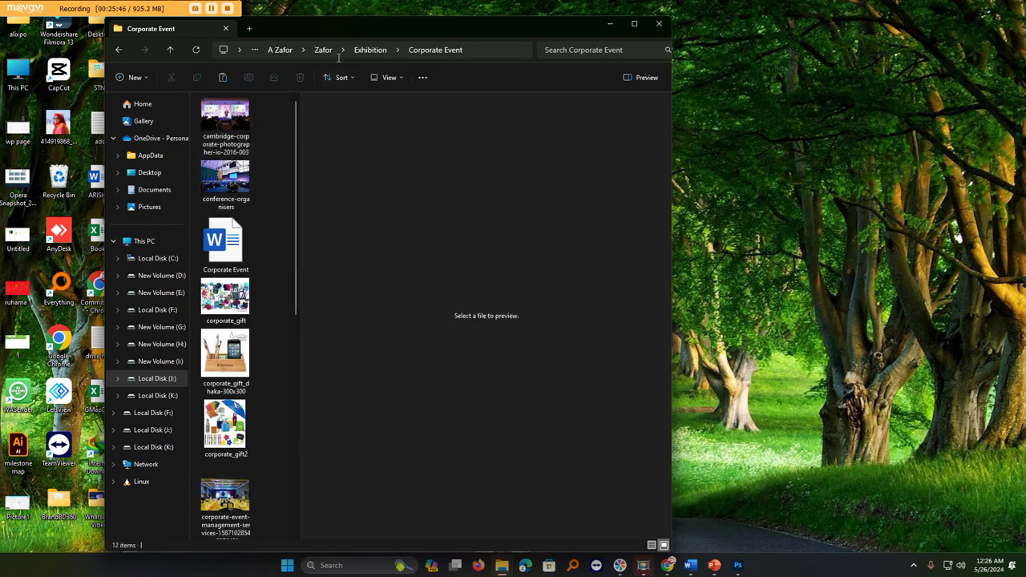
Go up to the Exhibition folder and open the Master Design presentation in PowerPoint.
left_click(368, 50)
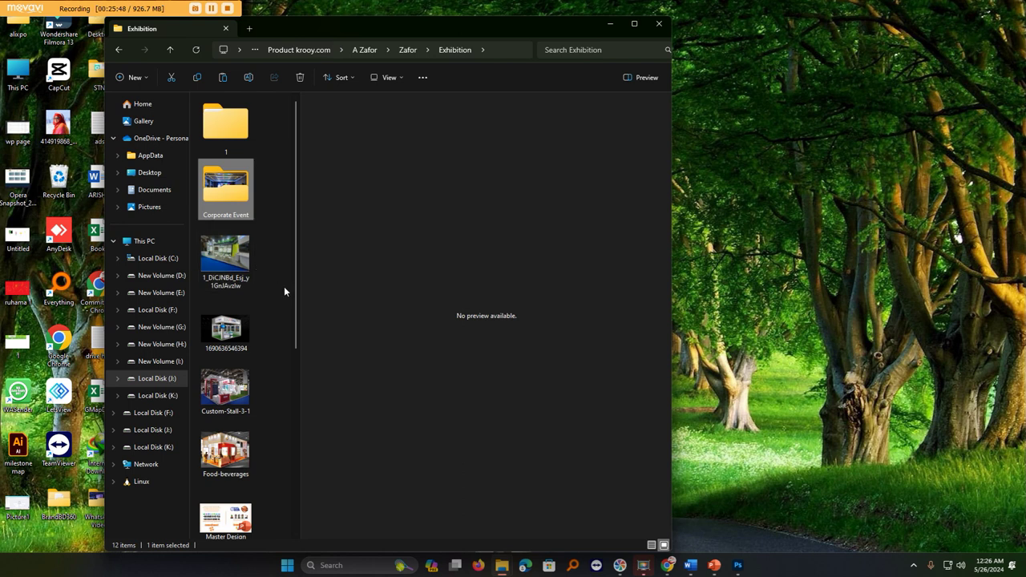
scroll(284, 289, "down", 5)
left_click(228, 186)
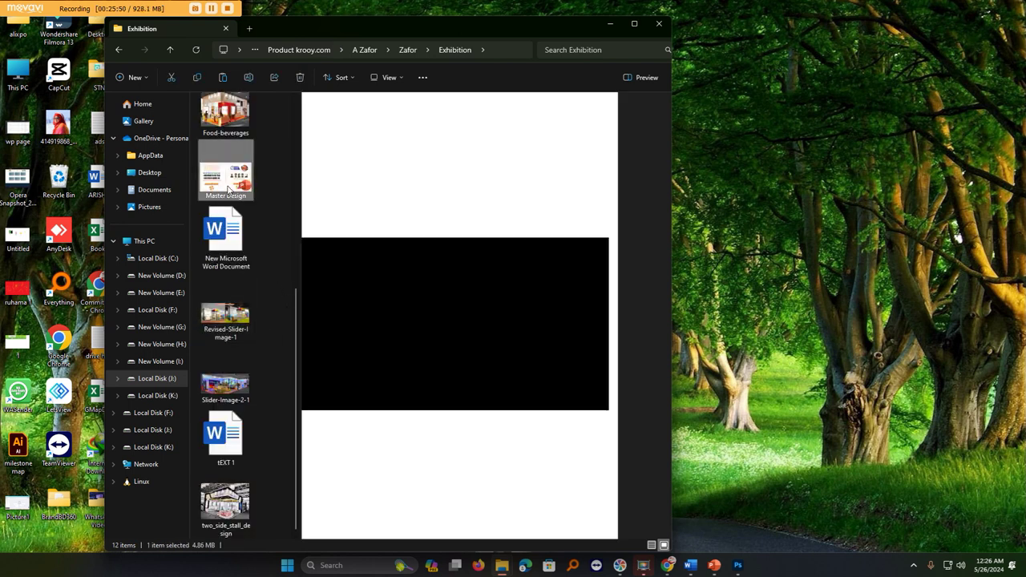
double_click(228, 186)
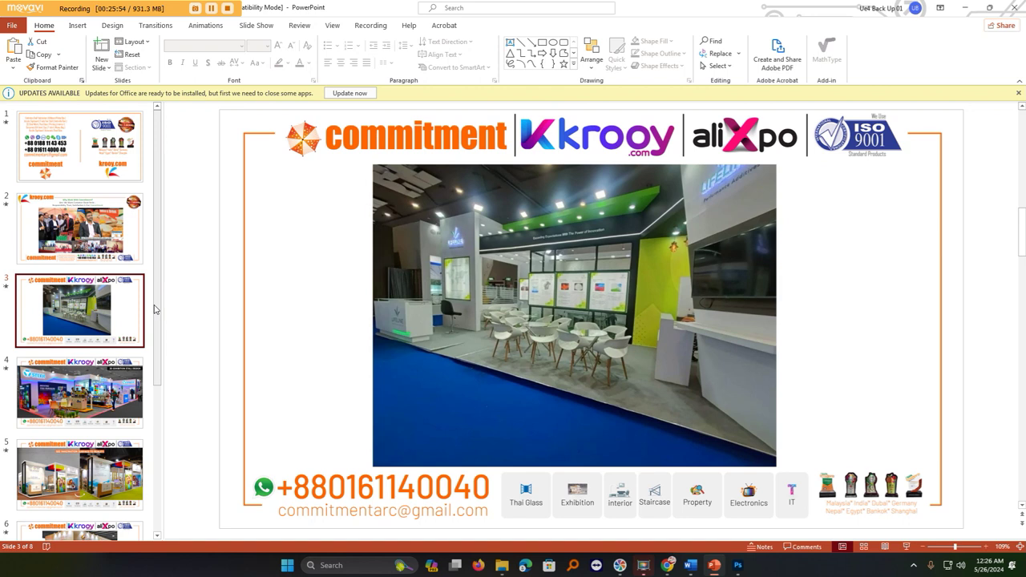
Delete the exhibition stall pictures from slides 3 to 8, keeping the branded header and footer.
left_click(450, 305)
key("Delete")
left_click(95, 387)
left_click(589, 325)
key("Delete")
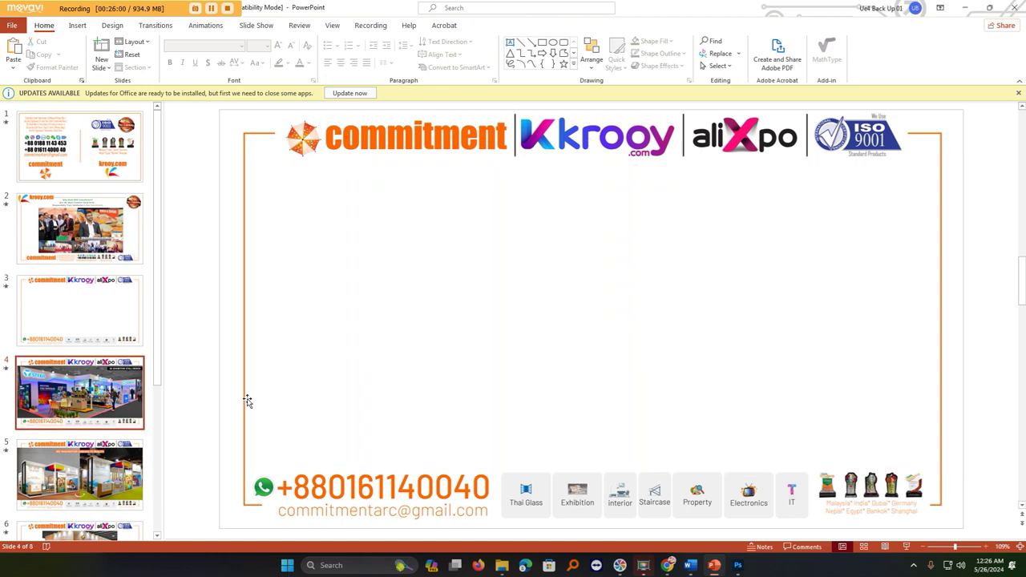
key("Page_Down")
left_click(361, 370)
key("Delete")
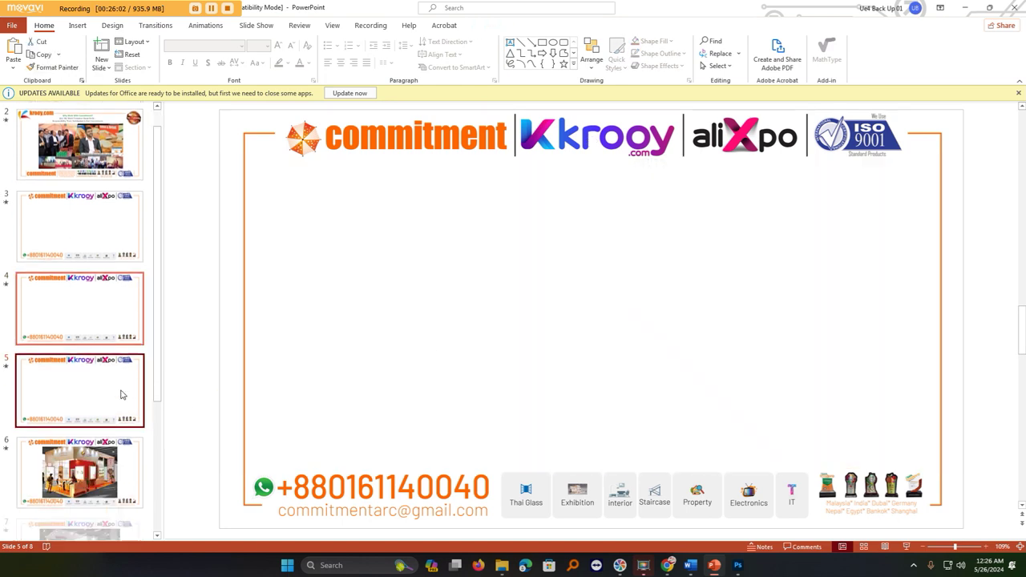
key("Page_Down")
left_click(499, 328)
key("Delete")
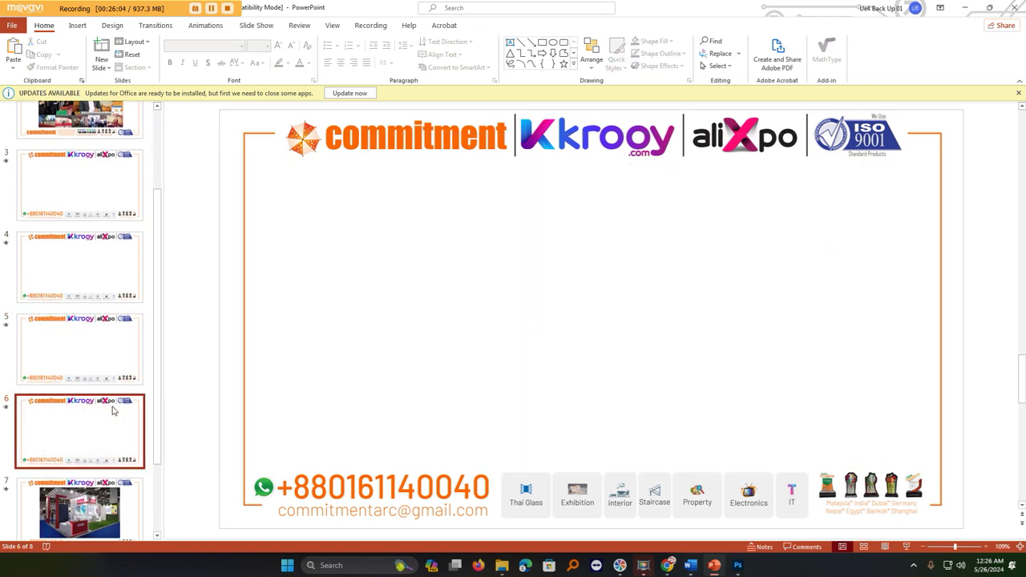
key("Page_Down")
left_click(633, 343)
key("Delete")
key("Page_Down")
left_click(463, 319)
key("Delete")
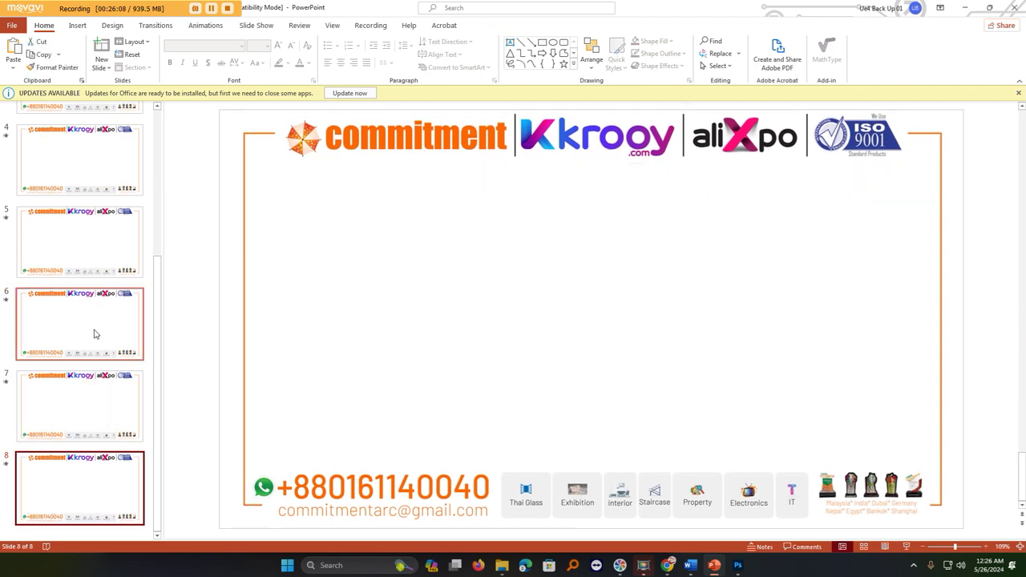
scroll(93, 333, "up", 3)
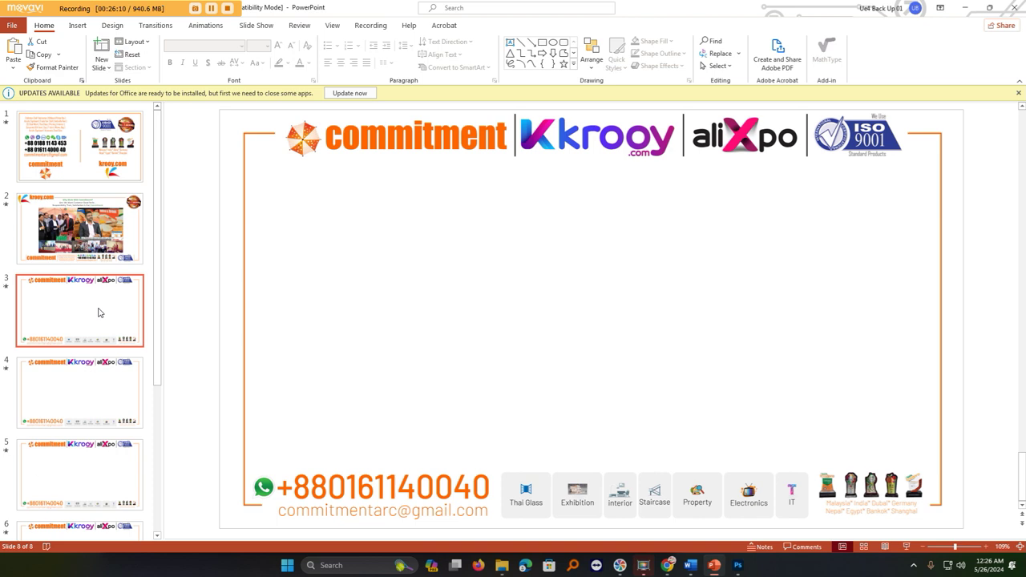
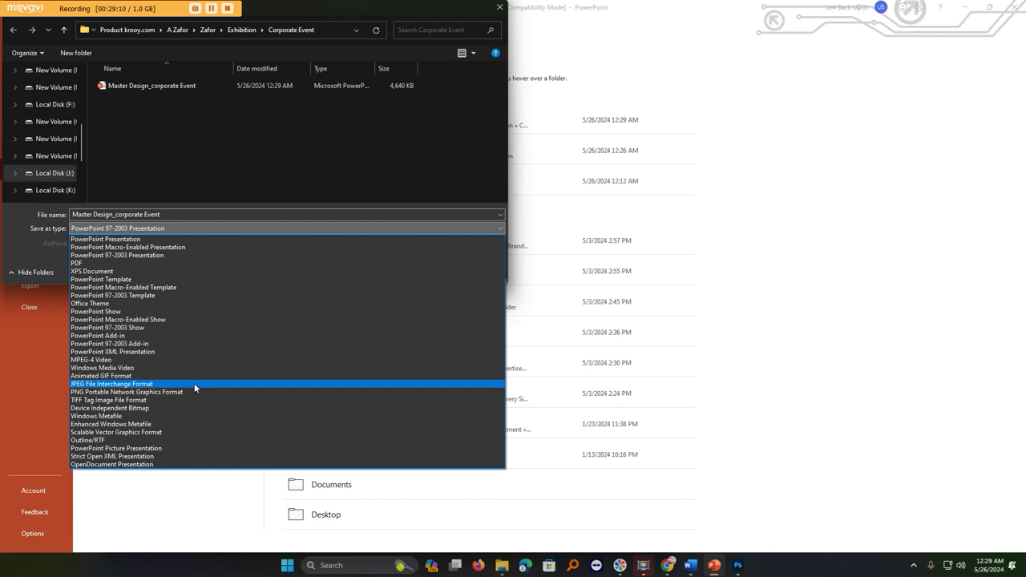
Export all slides of Master Design_corporate Event as JPEG images into the Corporate Event folder and close the presentation.
left_click(194, 383)
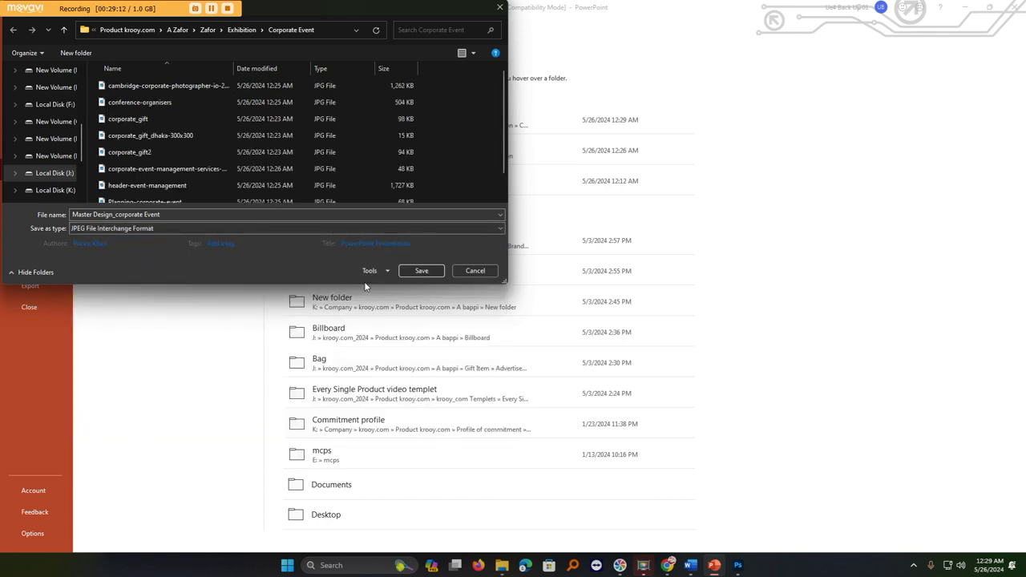
left_click(412, 273)
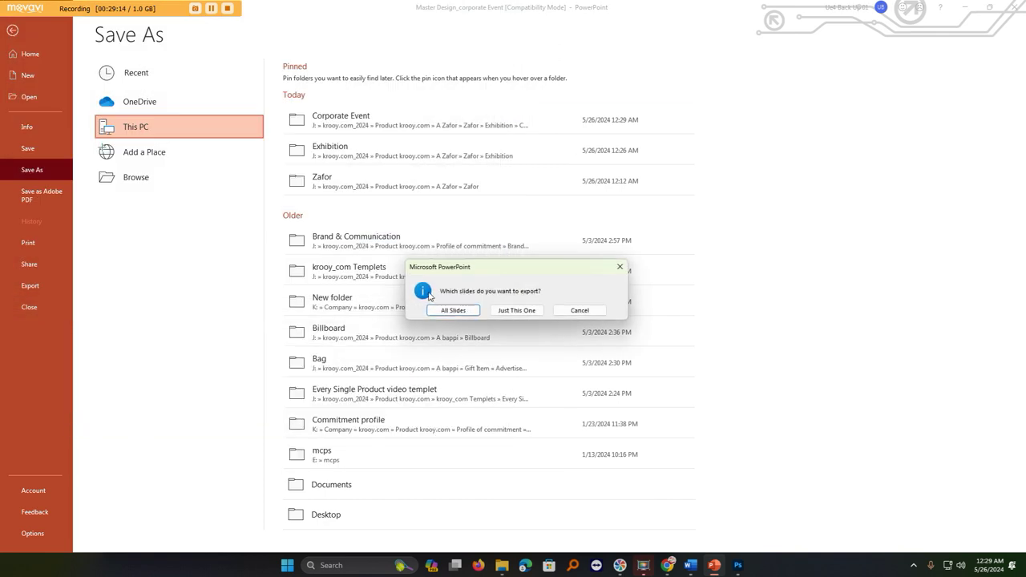
left_click(453, 309)
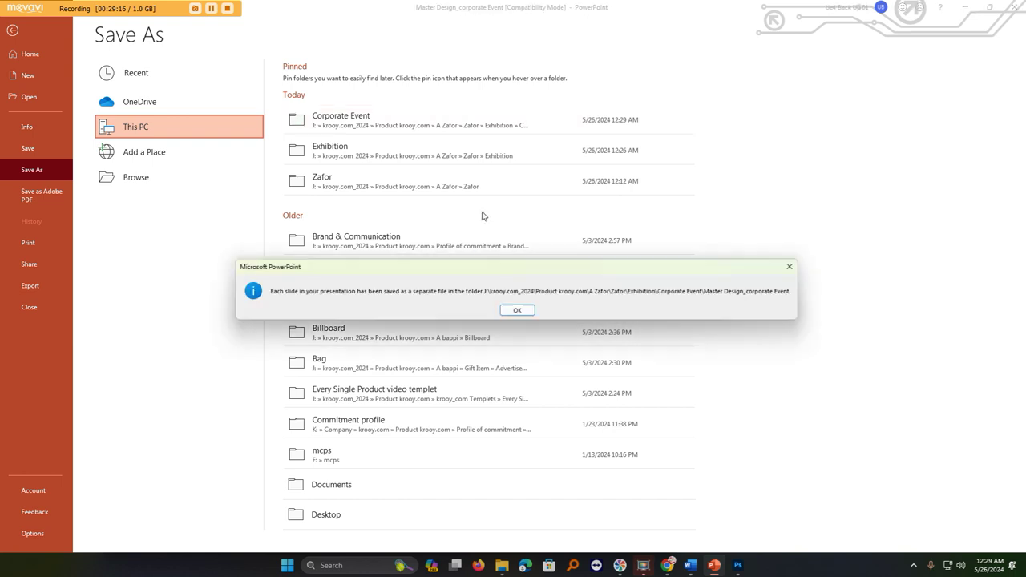
left_click(519, 310)
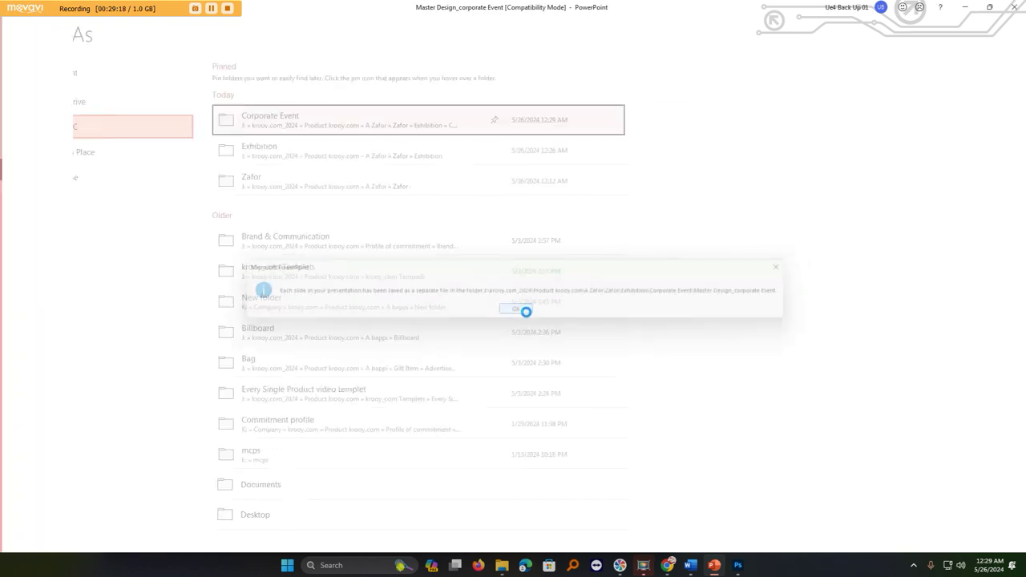
left_click(1012, 7)
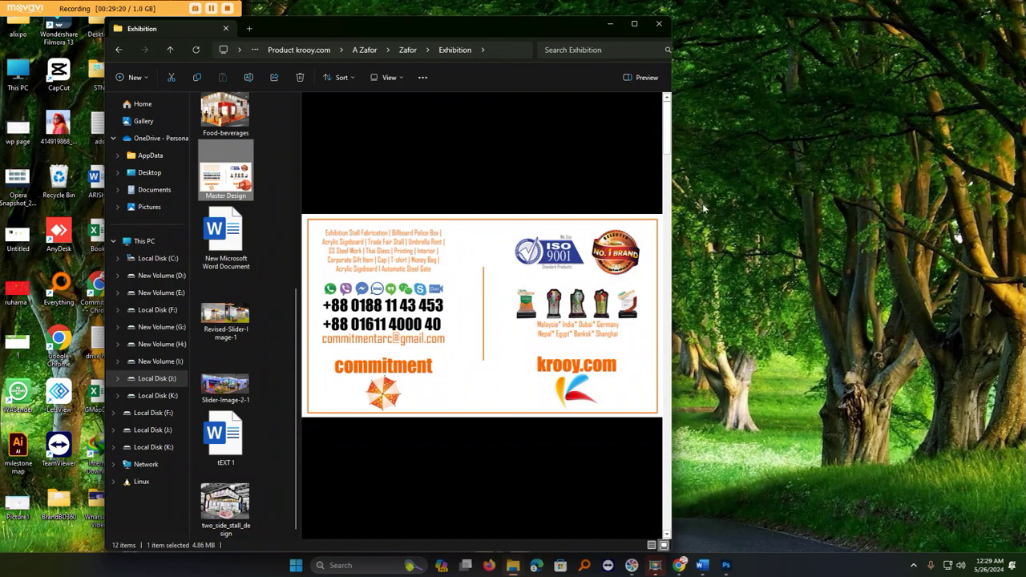
Open the exported Master Design_corporate Event folder inside Corporate Event and preview Slide3.
left_click(271, 289)
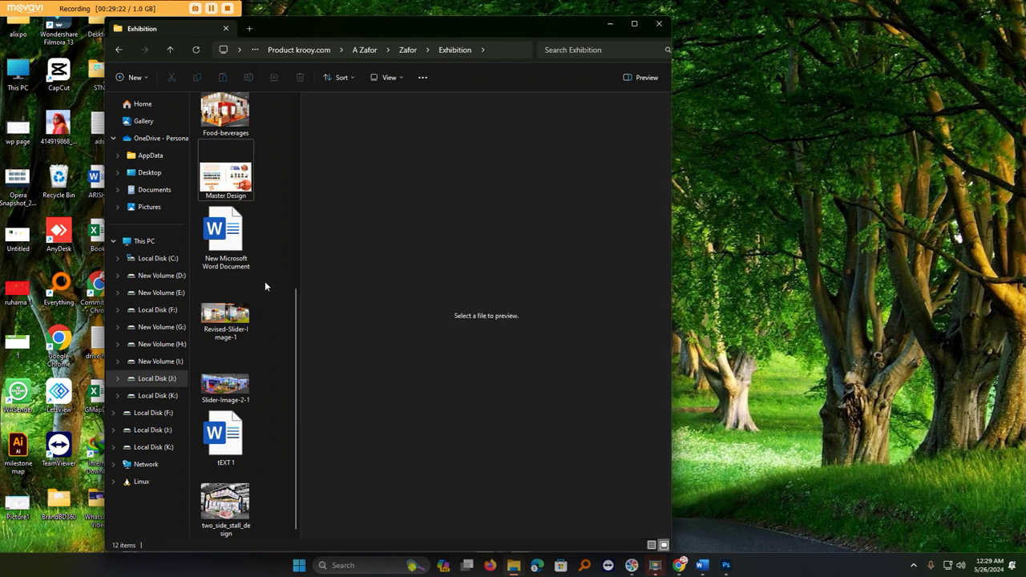
scroll(264, 281, "up", 5)
left_click(234, 197)
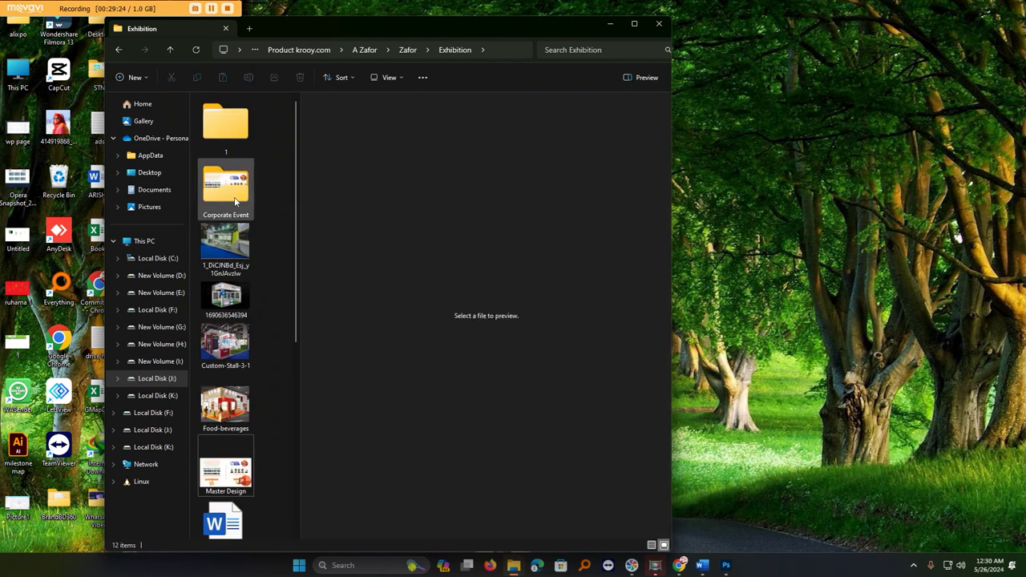
double_click(231, 152)
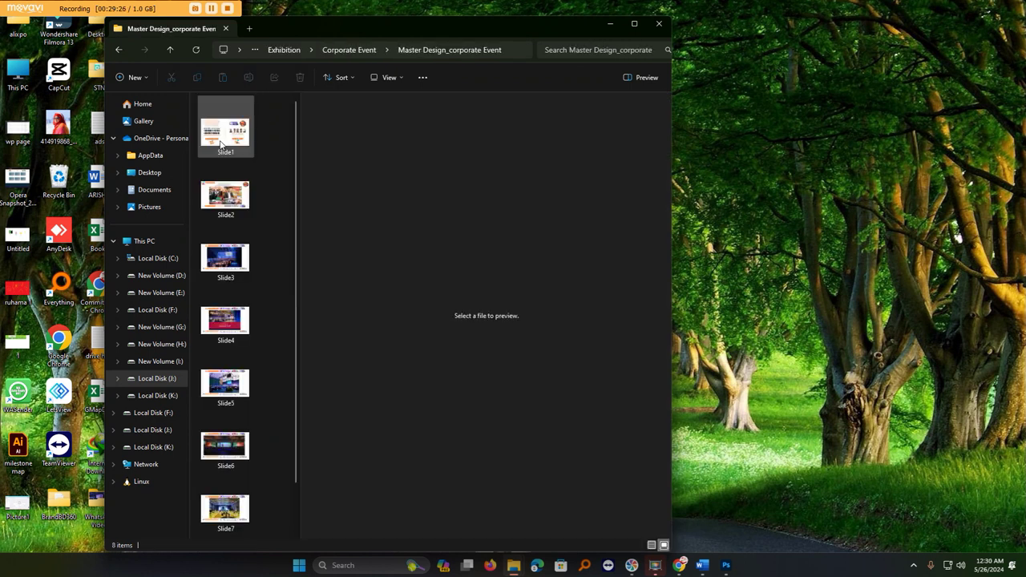
left_click(248, 257)
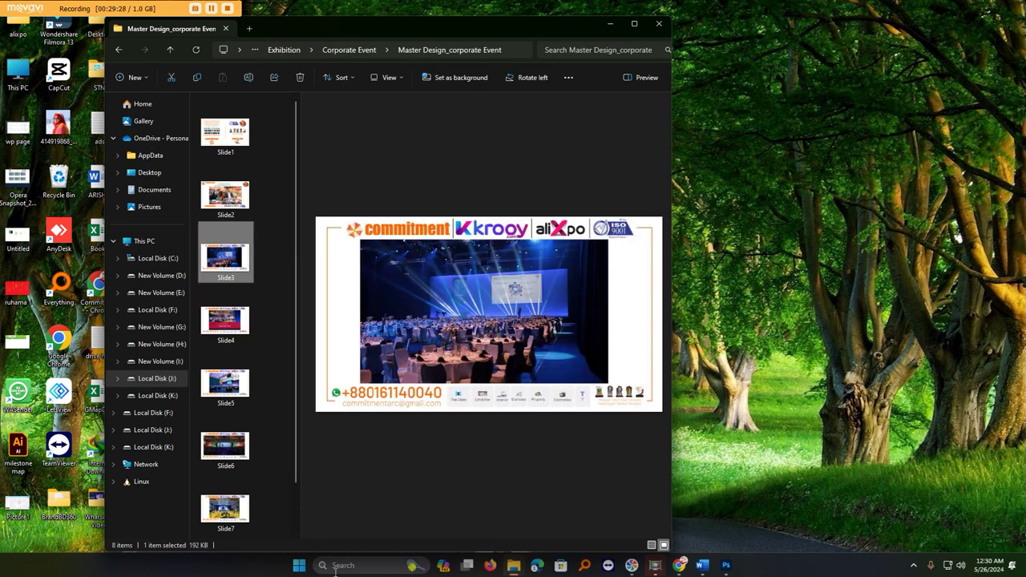
Switch to Chrome and close the image and search result tabs opened for corporate event management.
left_click(678, 568)
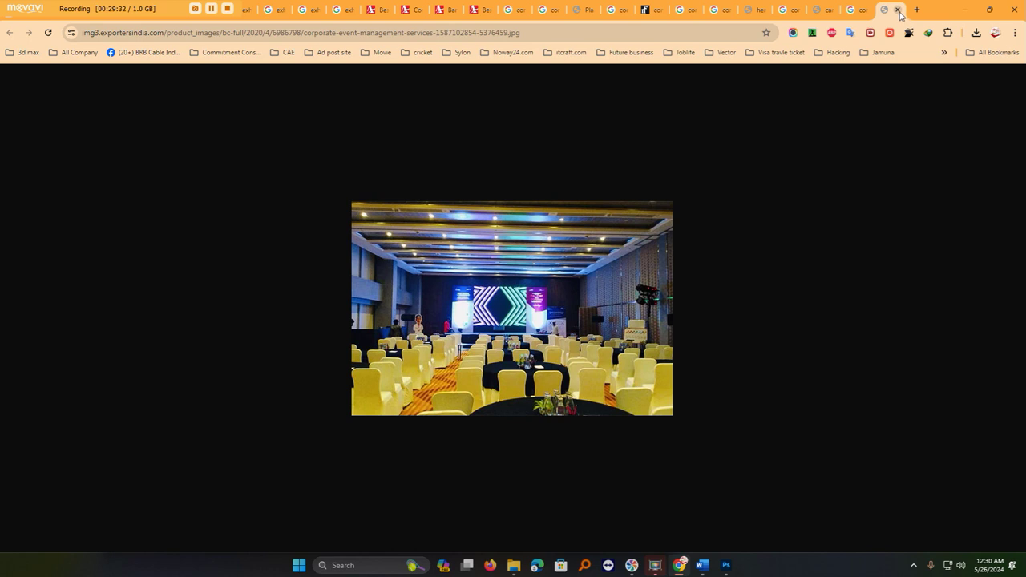
left_click(899, 11)
left_click(898, 11)
left_click(899, 11)
left_click(898, 11)
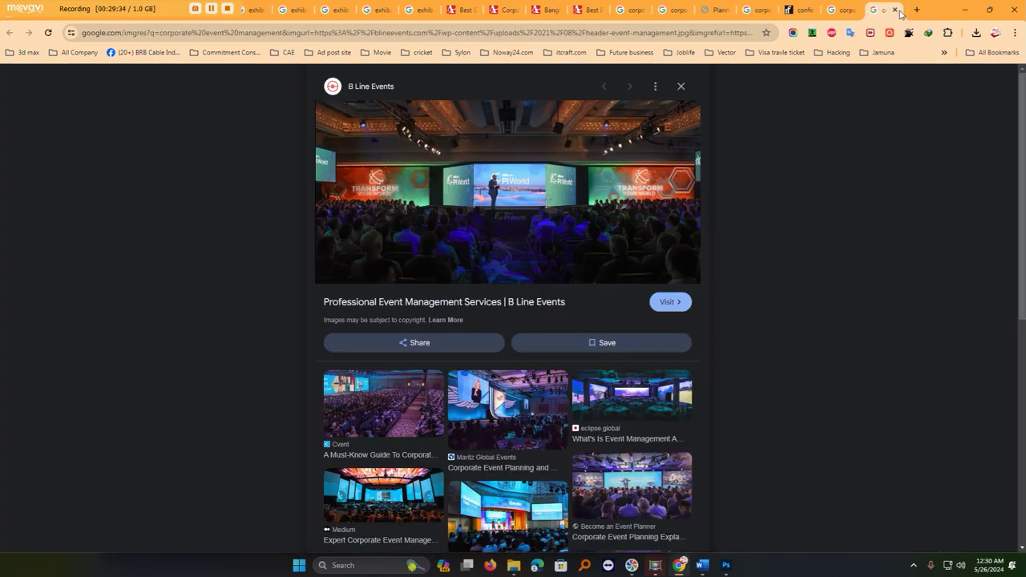
left_click(898, 11)
left_click(898, 11)
left_click(899, 11)
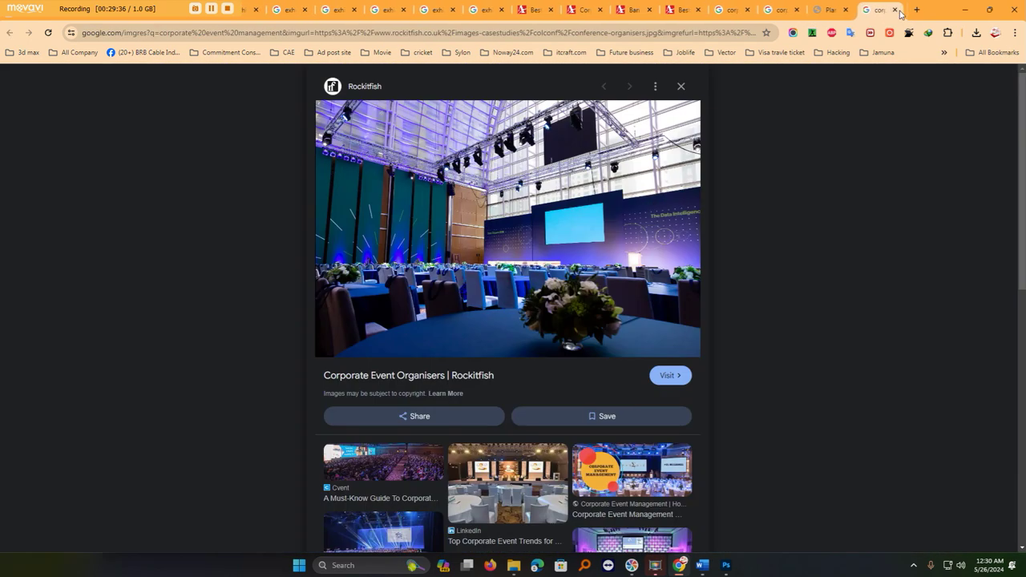
left_click(899, 12)
left_click(898, 11)
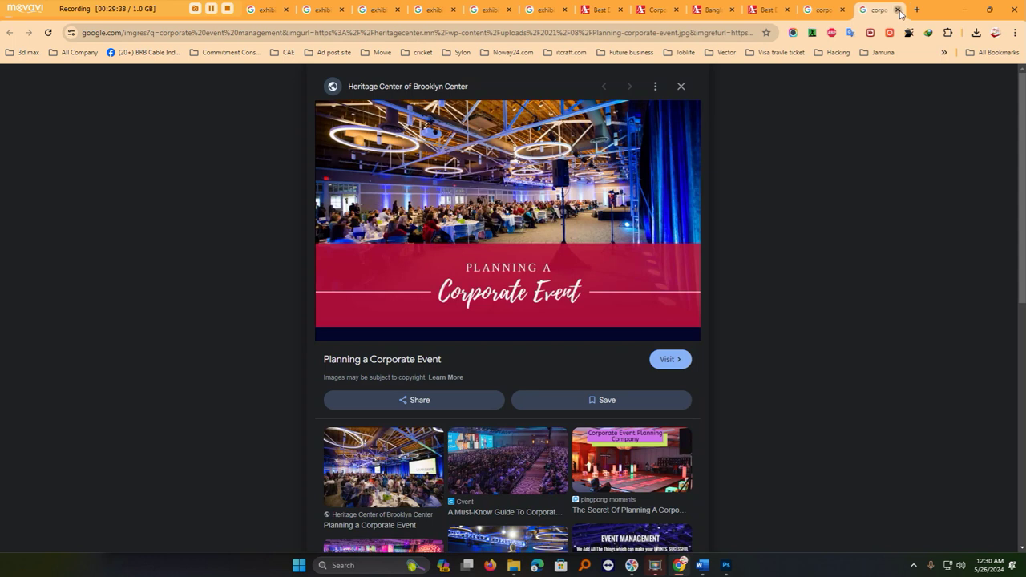
left_click(898, 11)
left_click(899, 11)
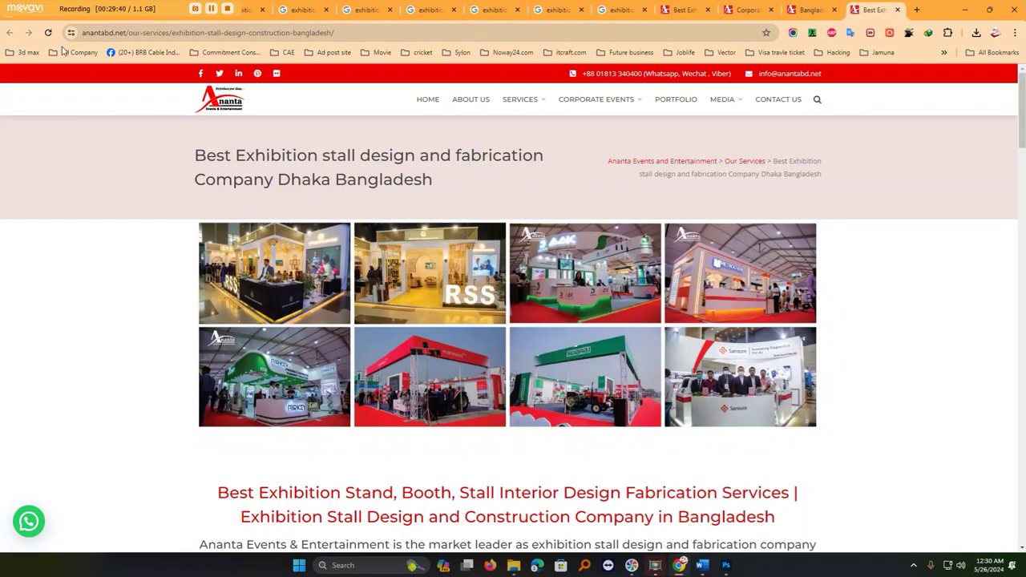
Place the ClickBD ad form beside File Explorer and upload Slide3 through Slide7 as the ad's images.
key("ctrl+shift+Tab")
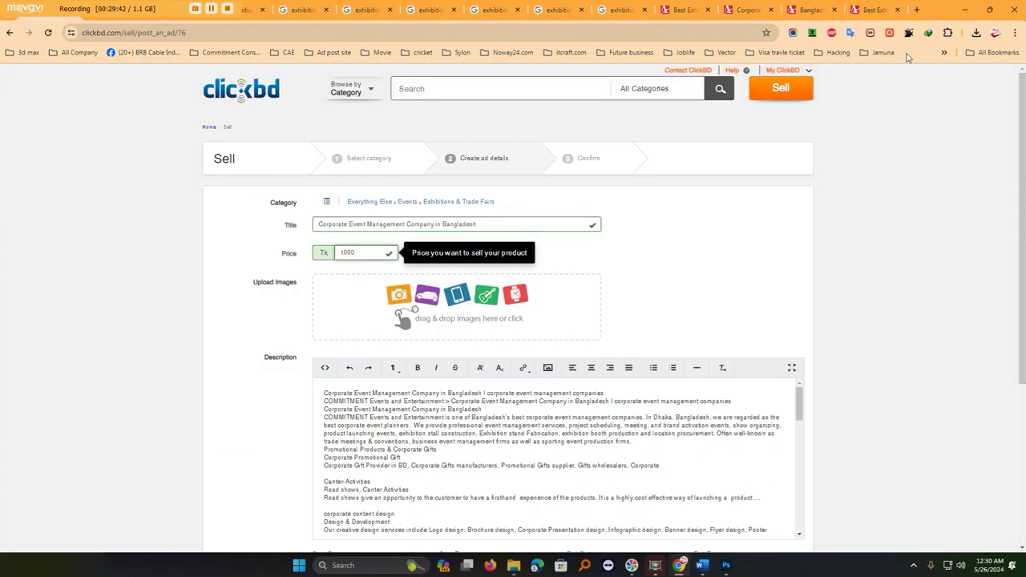
left_click(990, 9)
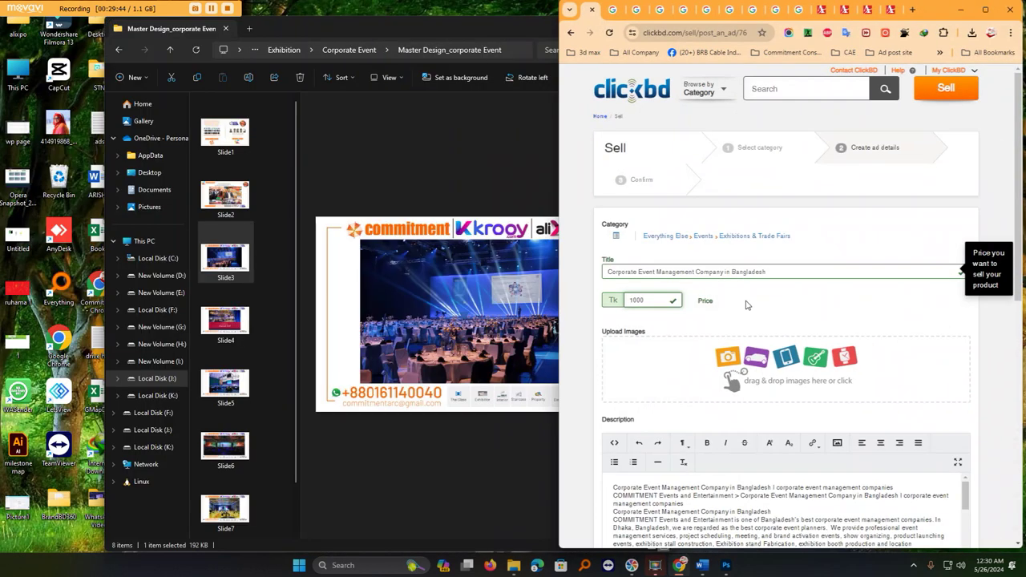
left_click(230, 256)
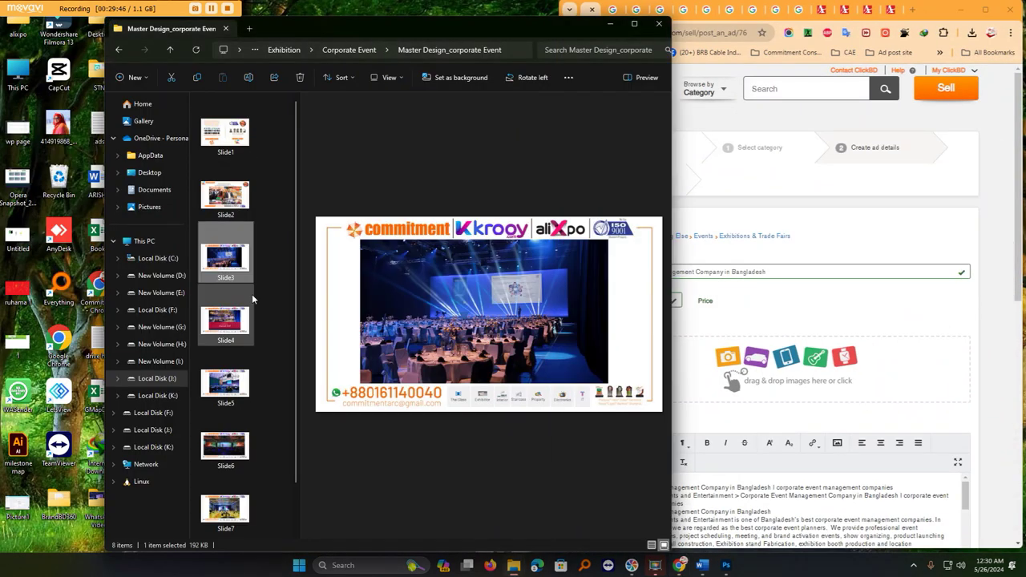
scroll(252, 294, "down", 1)
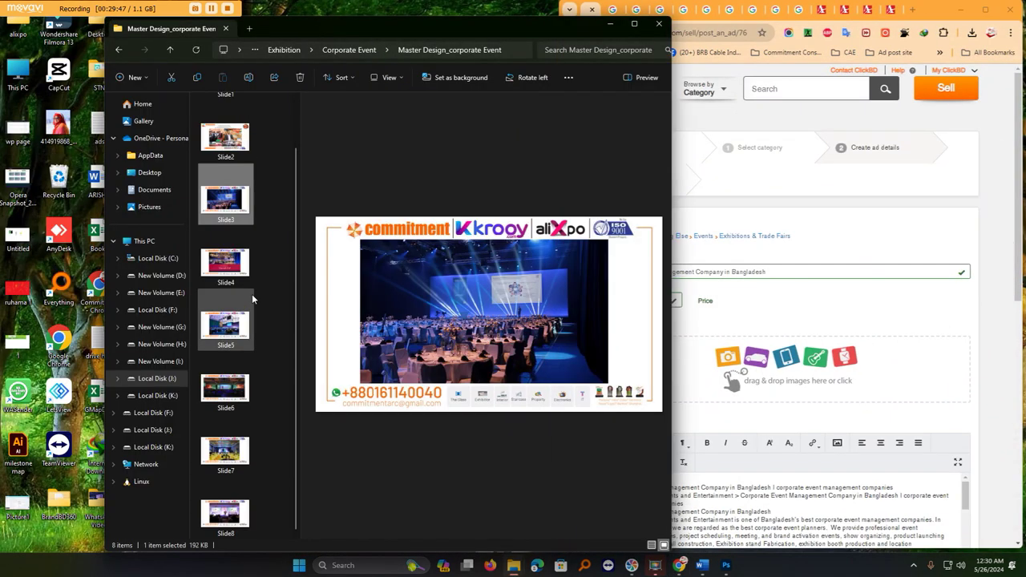
left_click(227, 458, "shift")
scroll(238, 229, "up", 1)
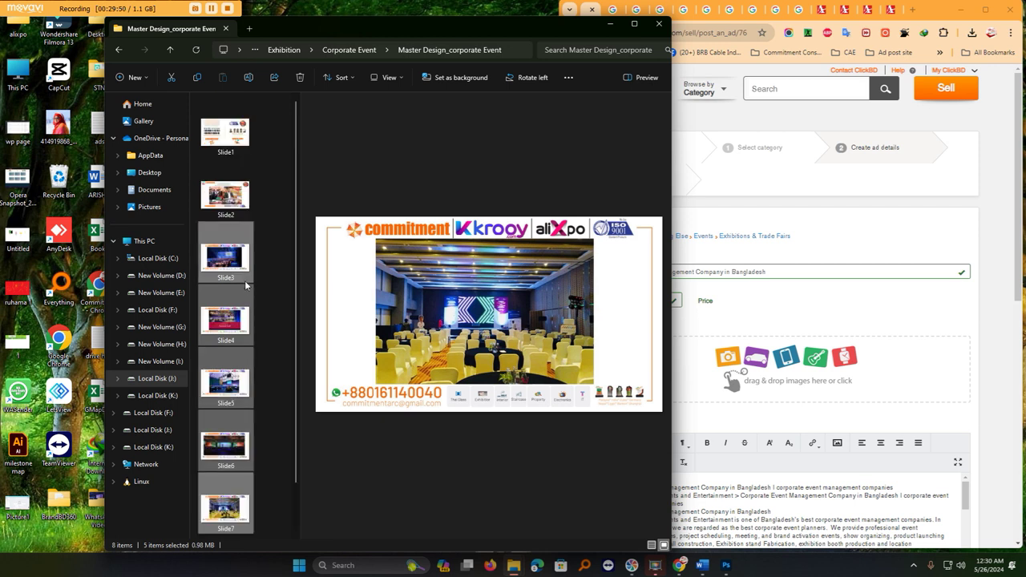
left_click_drag(230, 264, 774, 371)
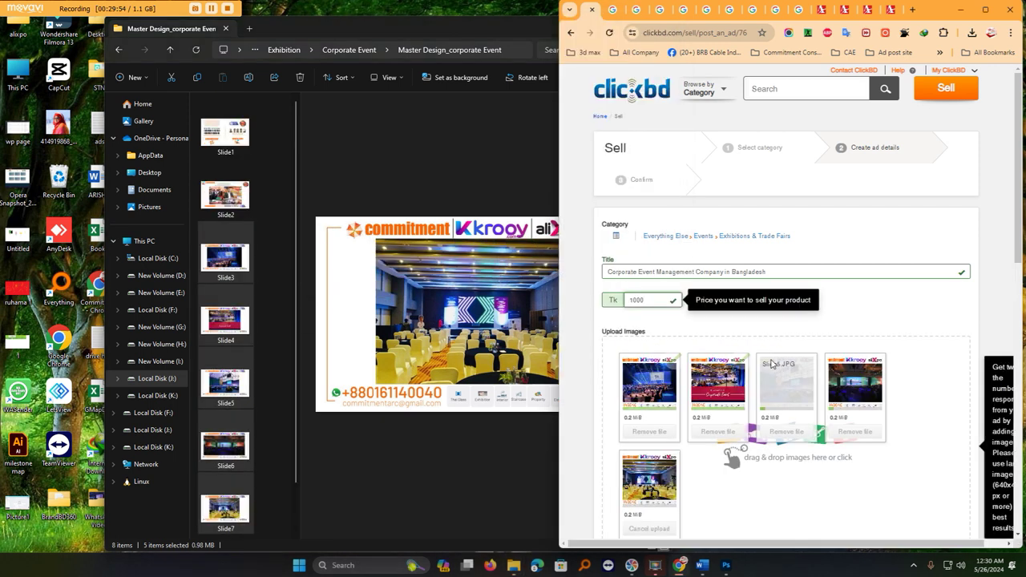
scroll(591, 360, "down", 2)
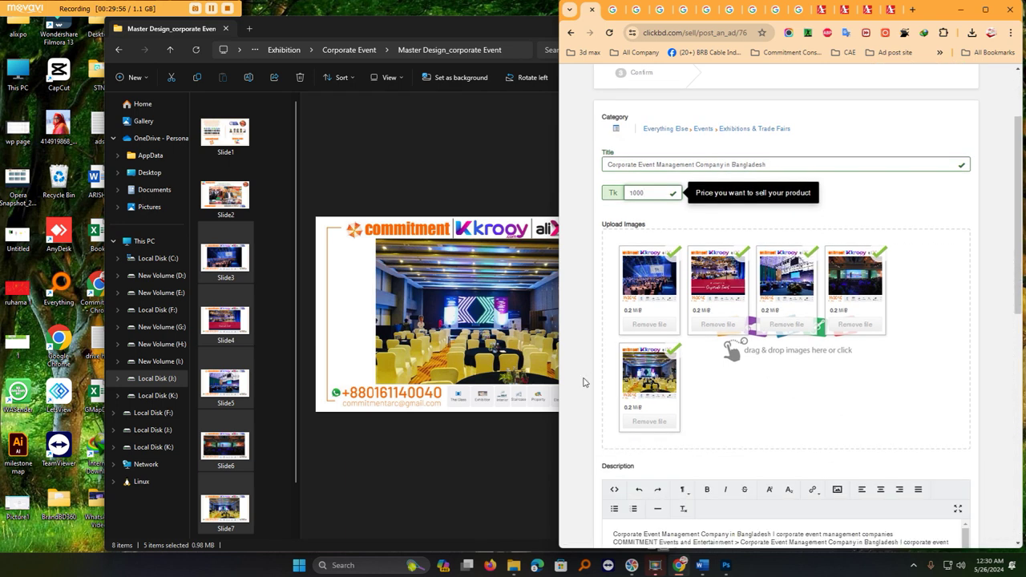
scroll(588, 366, "down", 3)
scroll(589, 365, "down", 4)
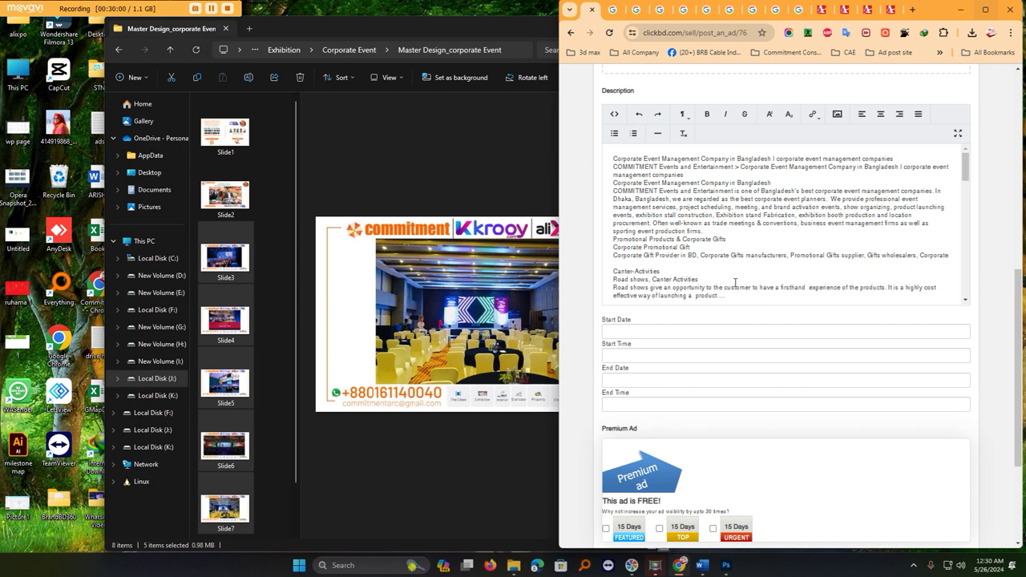
Return to the Corporate Event folder in File Explorer and look through its files.
left_click(281, 239)
left_click(238, 151)
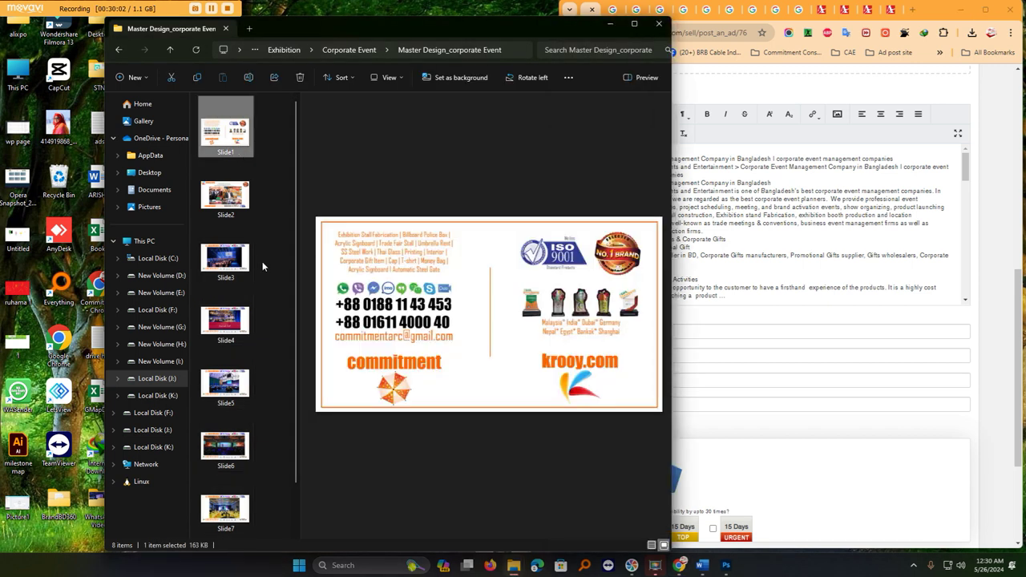
left_click(352, 49)
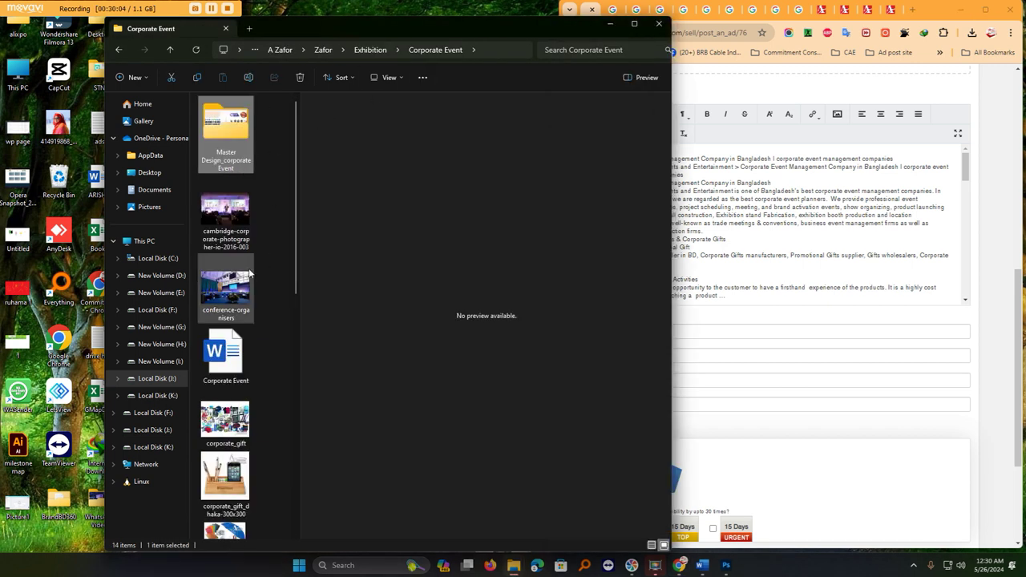
left_click(262, 302)
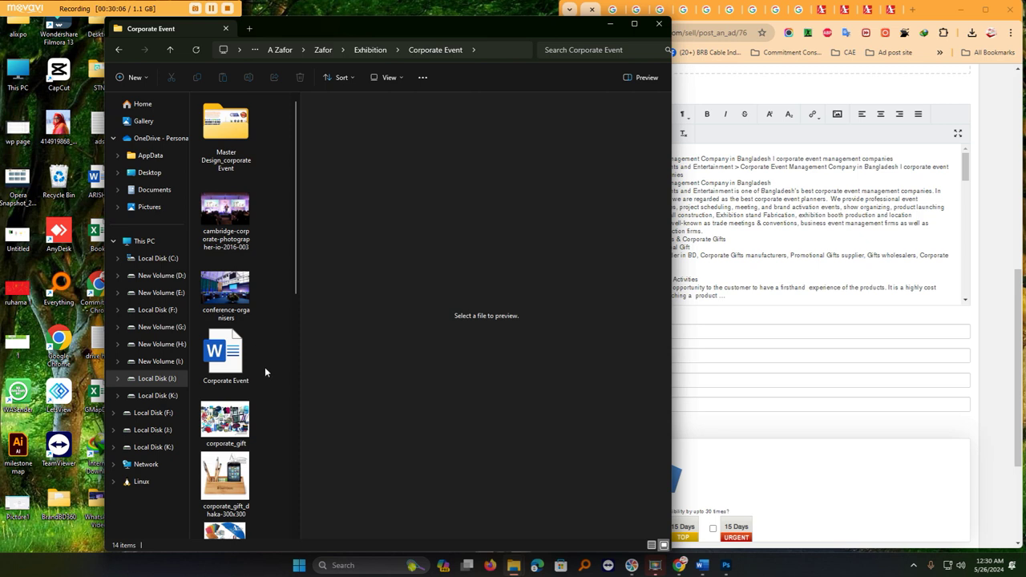
scroll(264, 367, "down", 5)
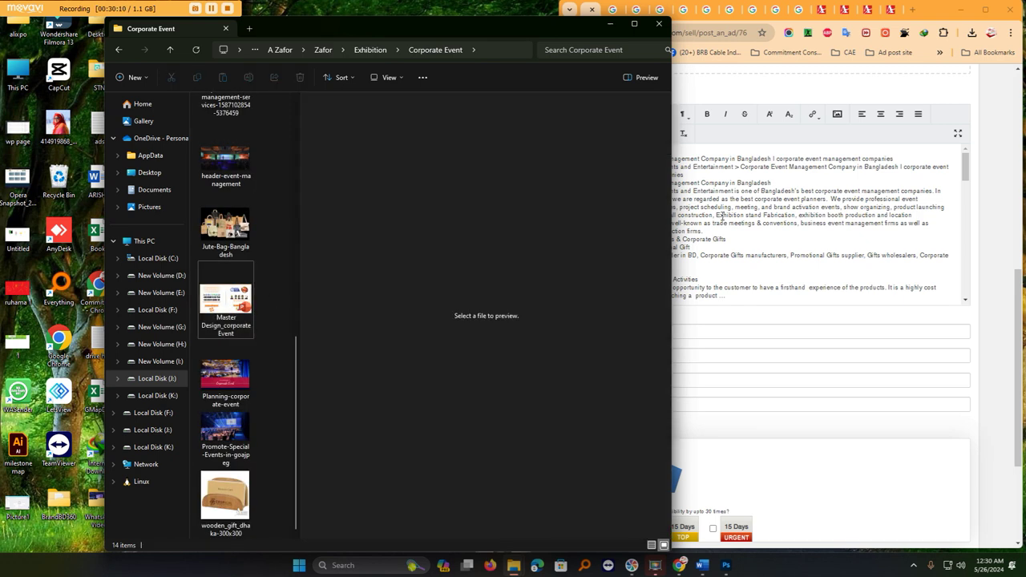
Return to the ClickBD ad form in a maximized Chrome window and post the corporate event management ad.
left_click(610, 23)
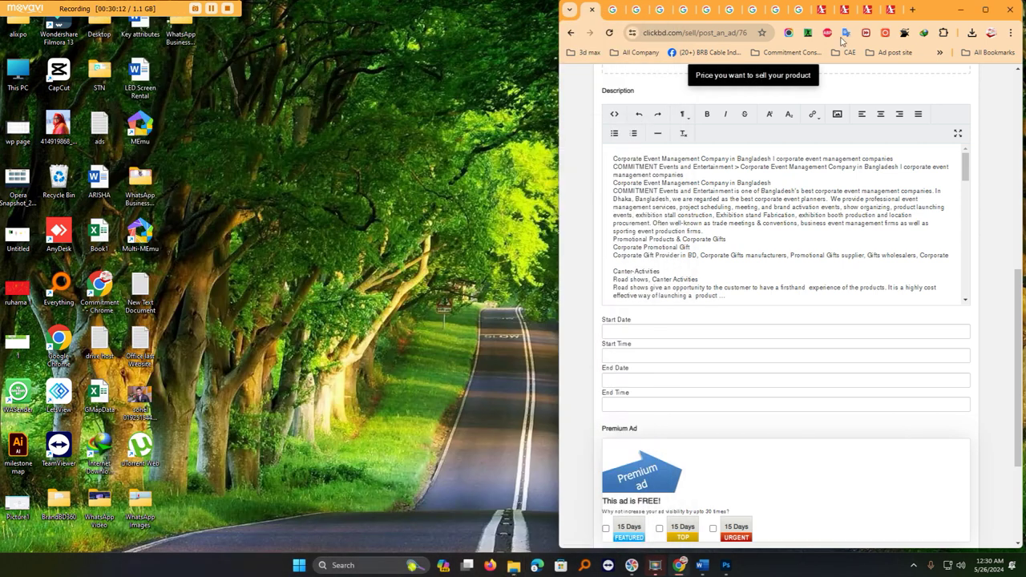
left_click(981, 9)
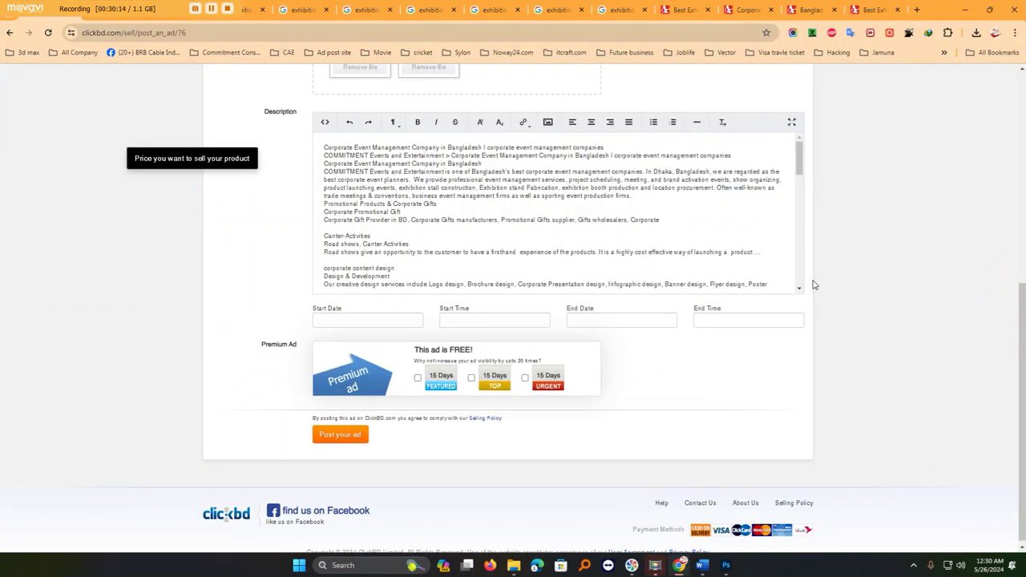
scroll(810, 284, "up", 5)
scroll(553, 333, "down", 5)
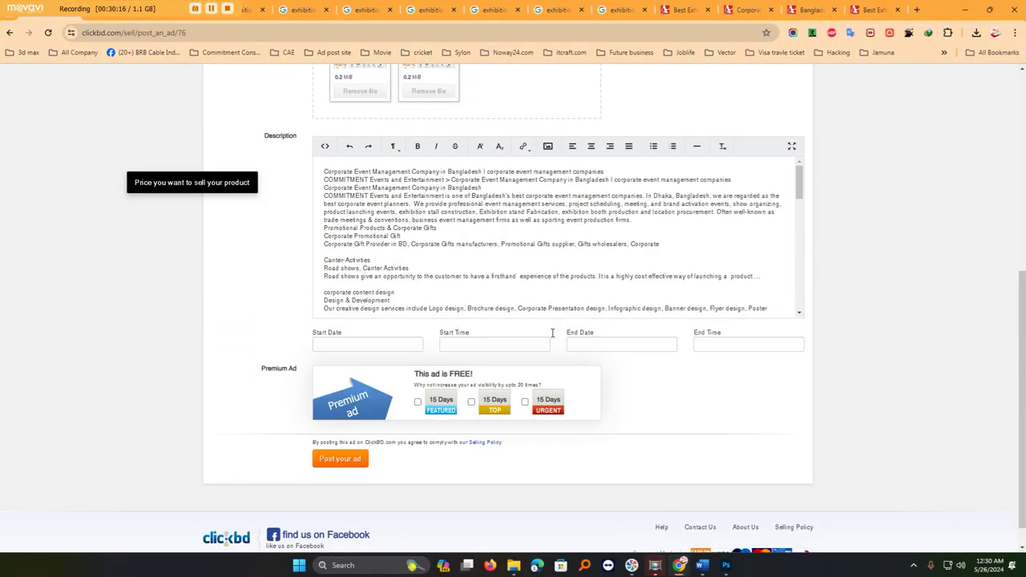
left_click(346, 463)
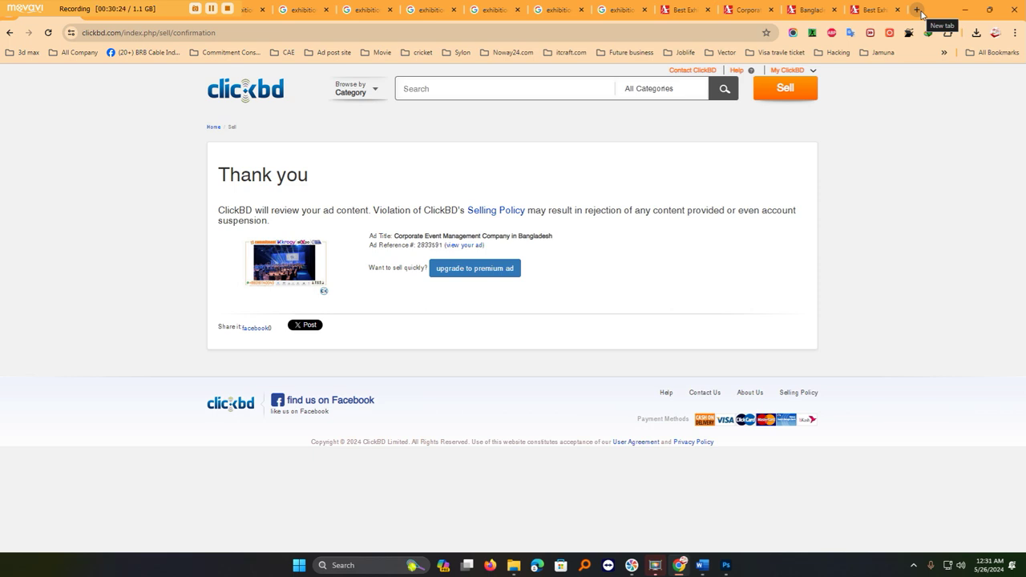
Open alixpo.com in a new browser tab.
left_click(917, 13)
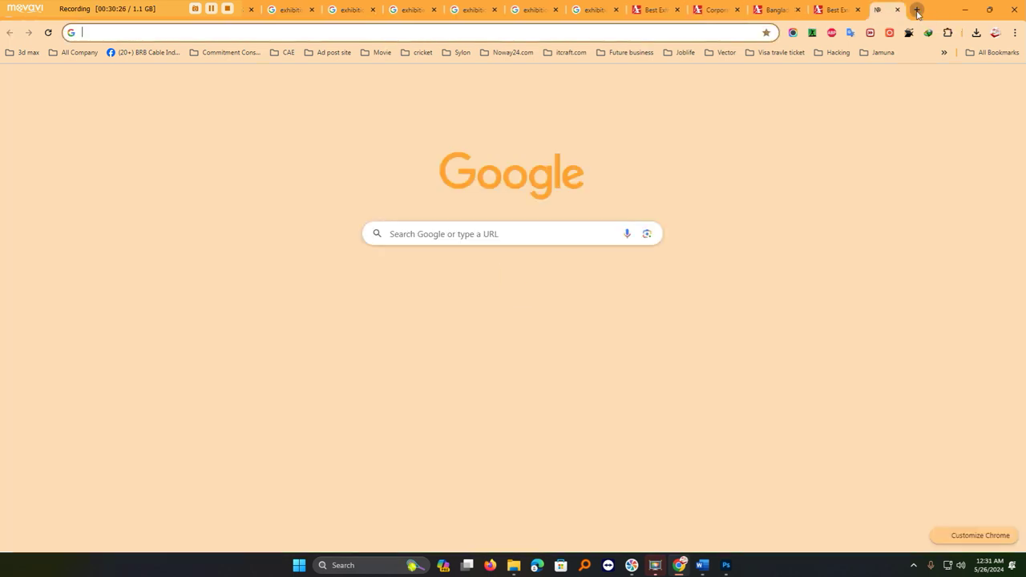
left_click(631, 35)
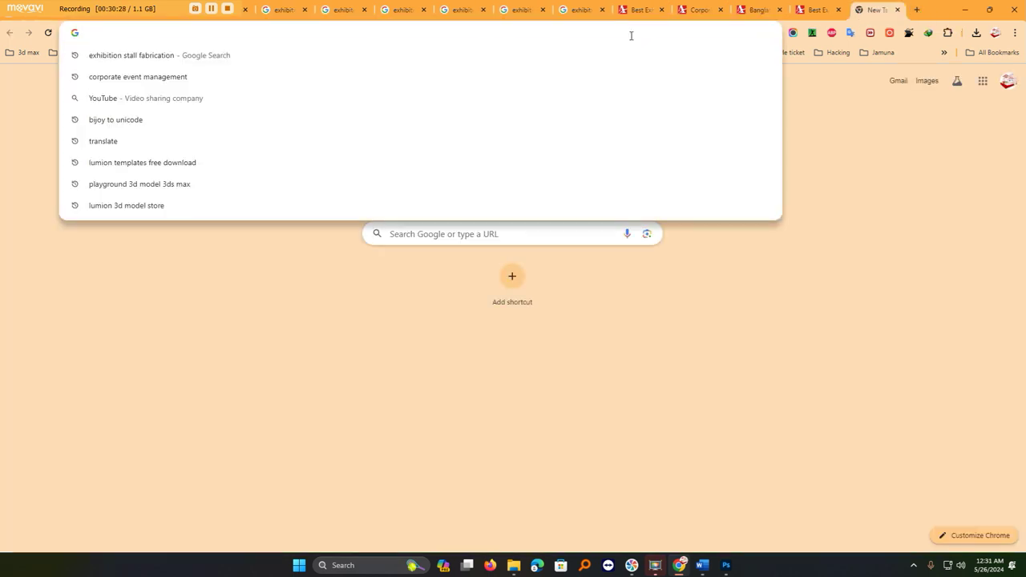
type("alixpo.com")
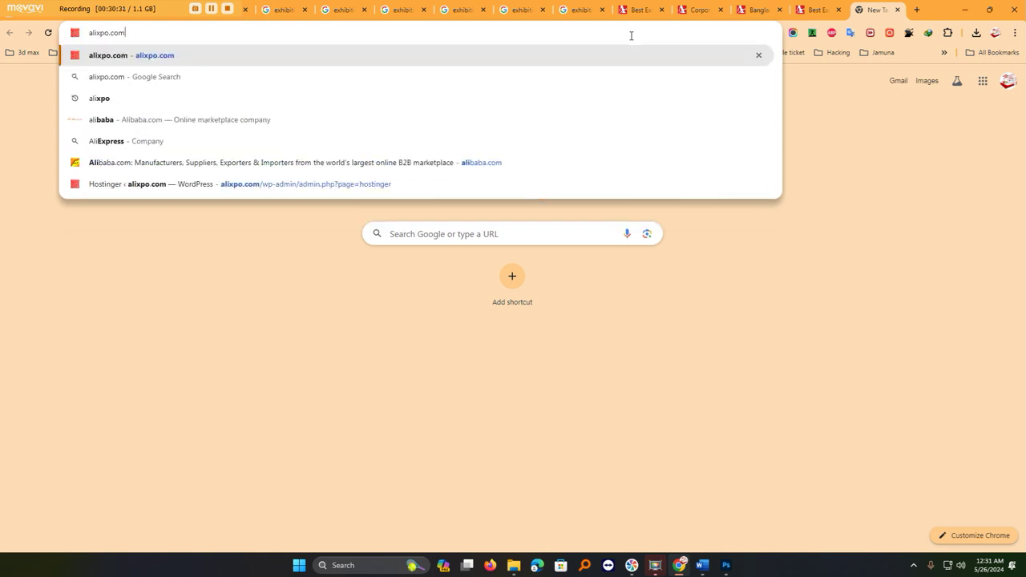
key("Return")
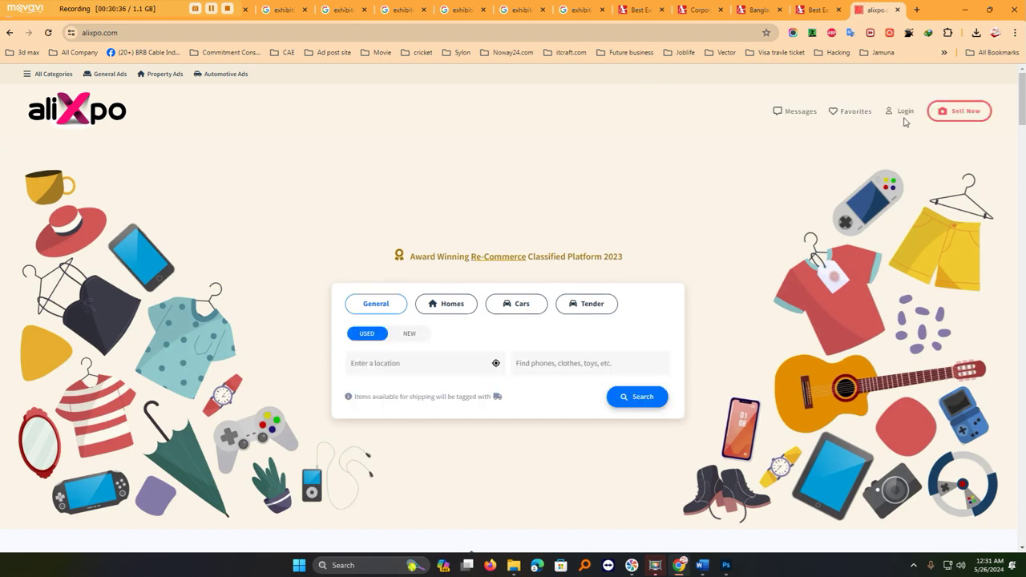
Sign in to alixpo.com through Google with the company's account.
left_click(902, 112)
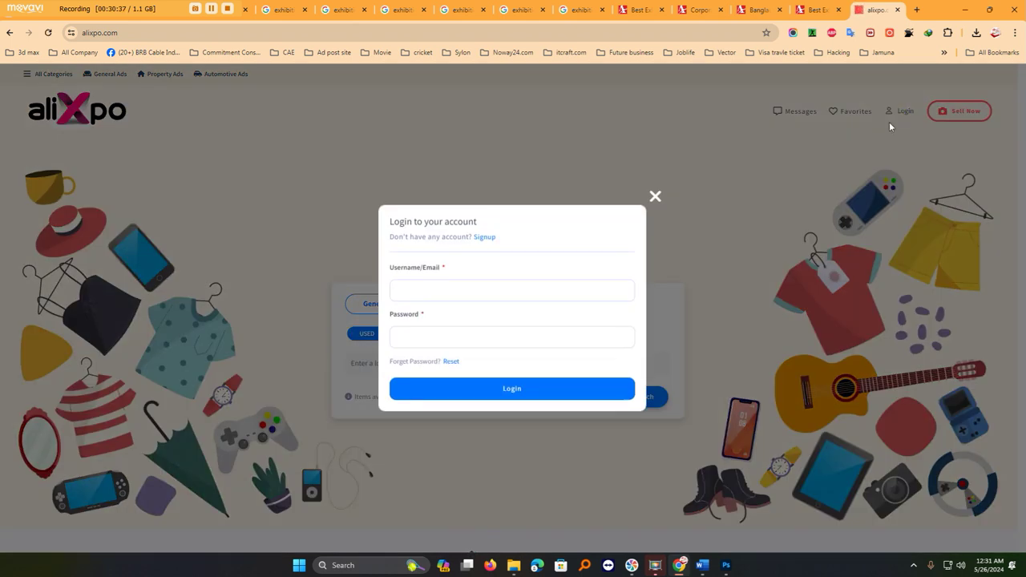
left_click(486, 238)
left_click(490, 258)
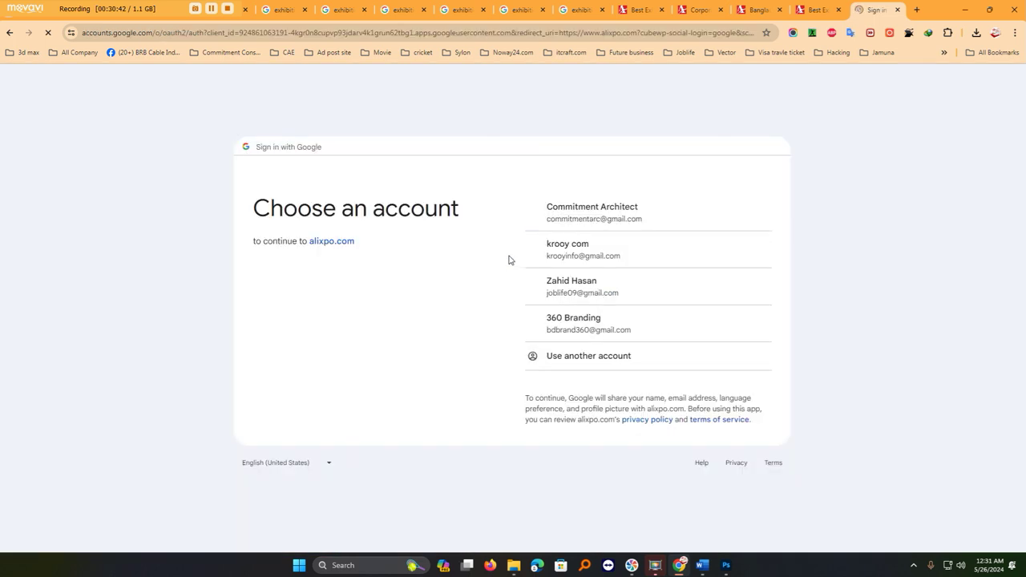
left_click(566, 221)
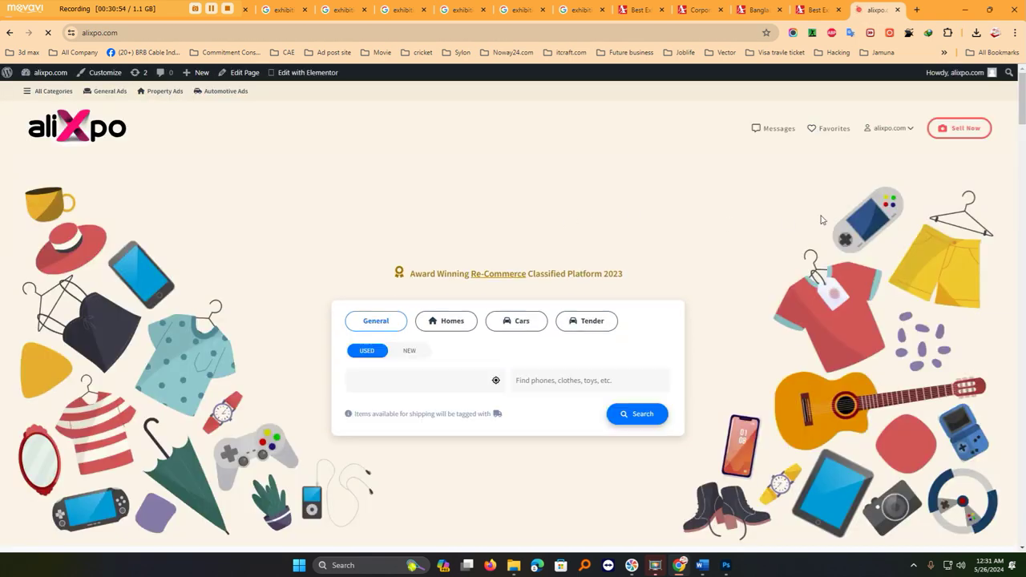
Start a new ad of the General type on alixpo.com and go to its Ad Title field.
left_click(960, 130)
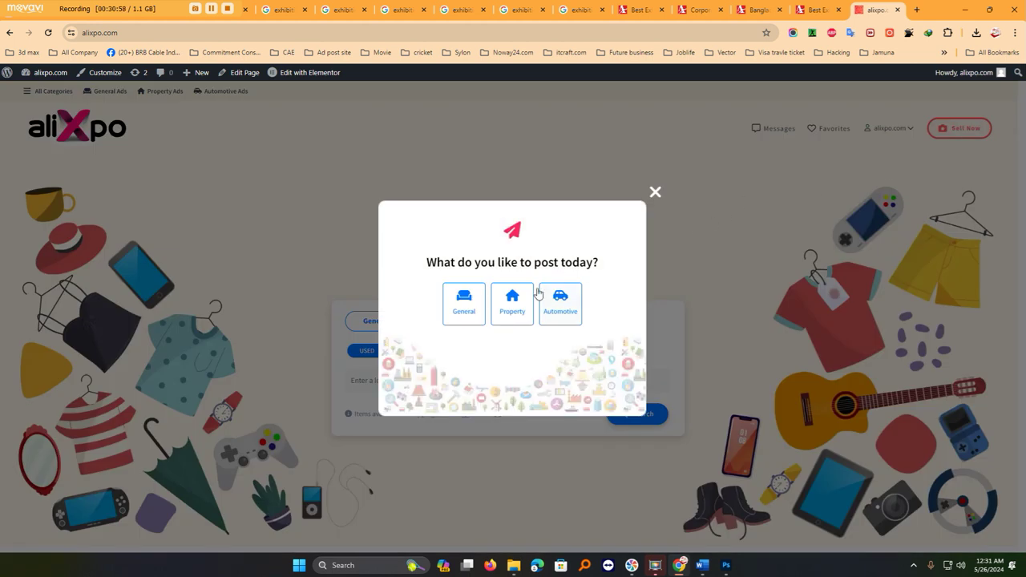
left_click(469, 312)
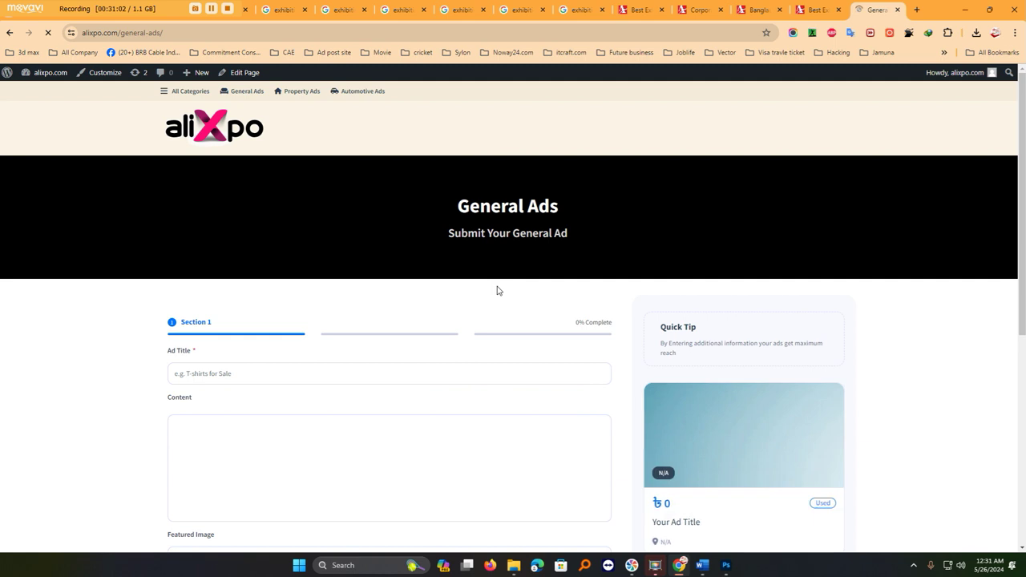
scroll(497, 286, "down", 2)
left_click(275, 215)
Switch to File Explorer and look through the Master Design slides in folder 1 of the Exhibition folder.
mouse_move(514, 565)
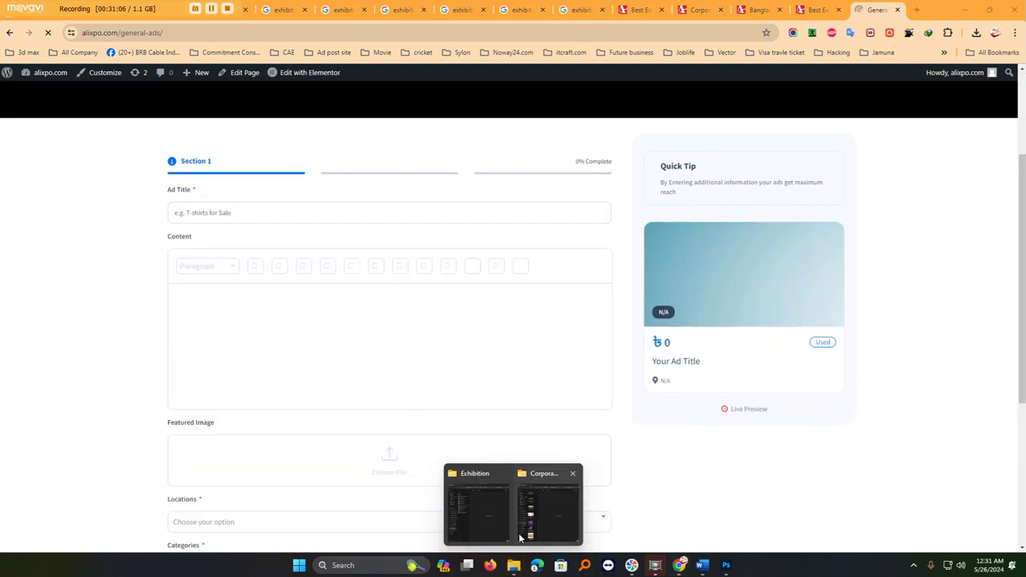
mouse_move(534, 526)
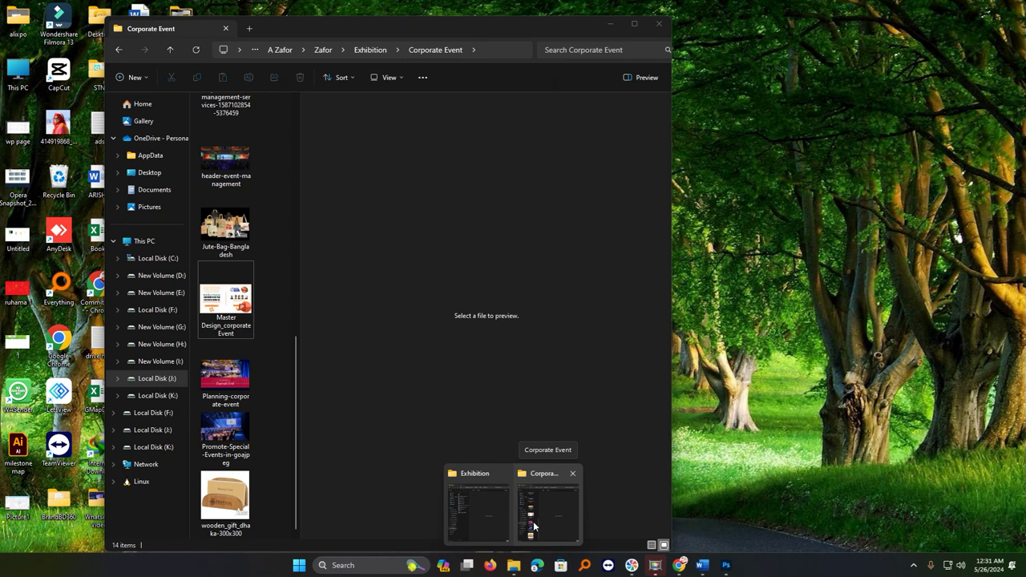
left_click(535, 527)
scroll(266, 291, "up", 5)
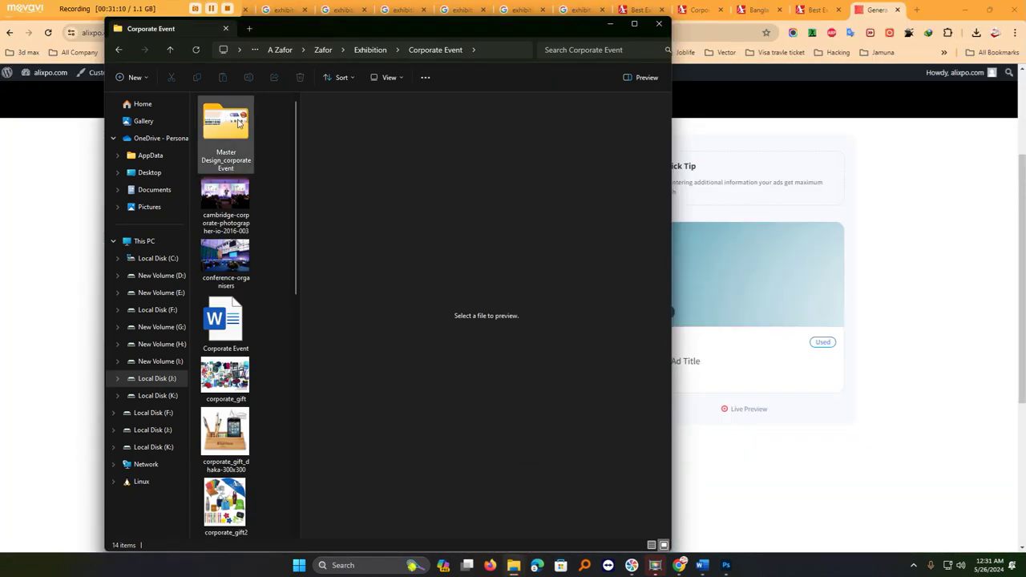
left_click(367, 52)
left_click(248, 138)
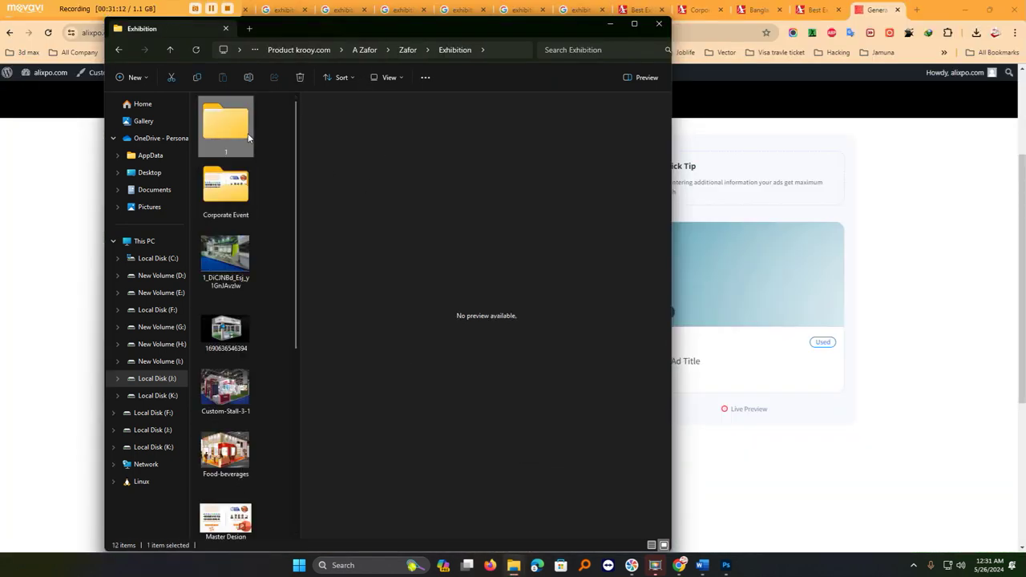
double_click(248, 138)
double_click(242, 115)
scroll(290, 337, "down", 2)
scroll(289, 333, "up", 1)
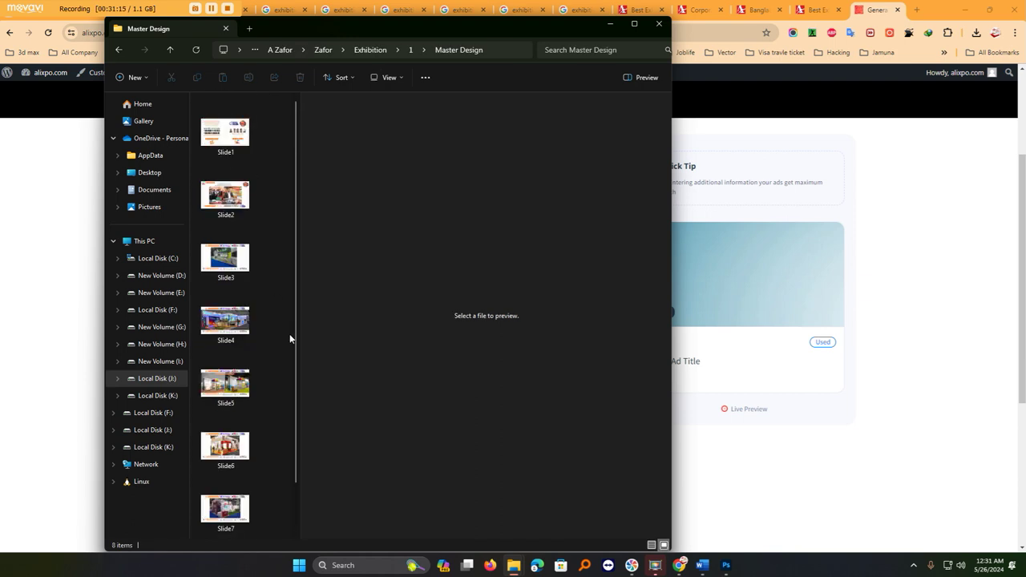
Copy the entire text of the tEXT 1 Word document in the Exhibition folder into the alixpo ad's Content field.
left_click(370, 49)
scroll(224, 350, "down", 5)
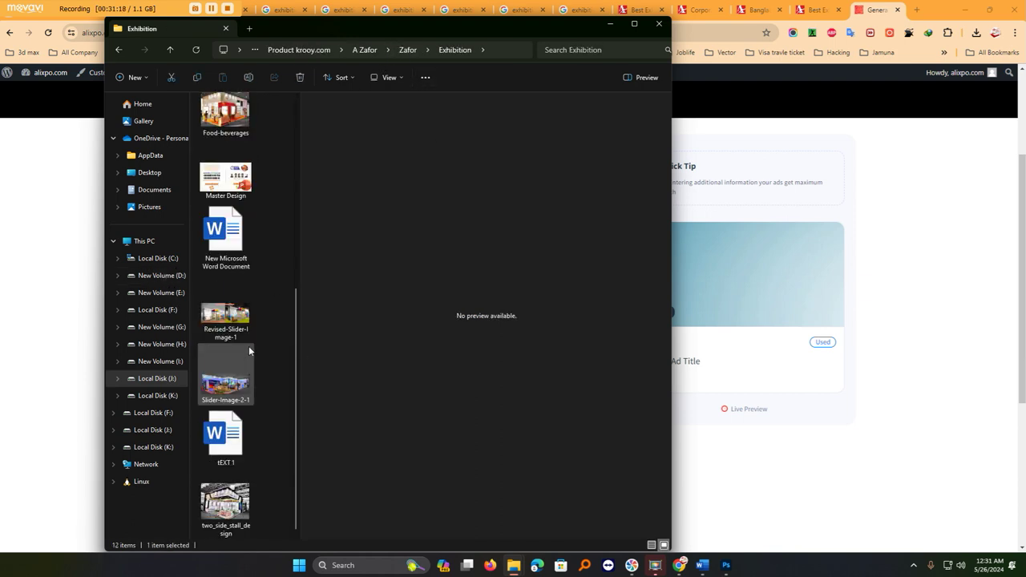
left_click(218, 447)
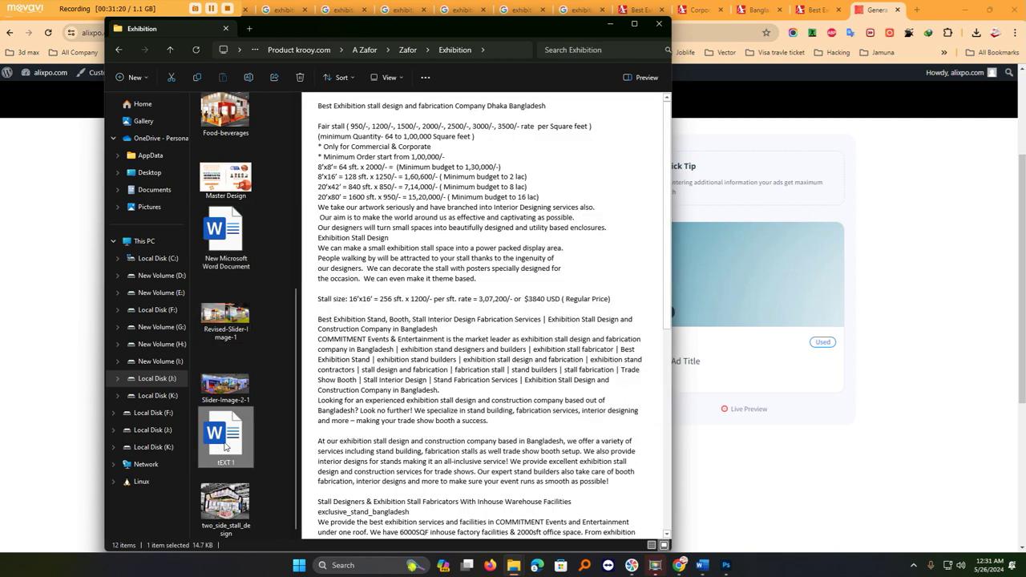
double_click(237, 436)
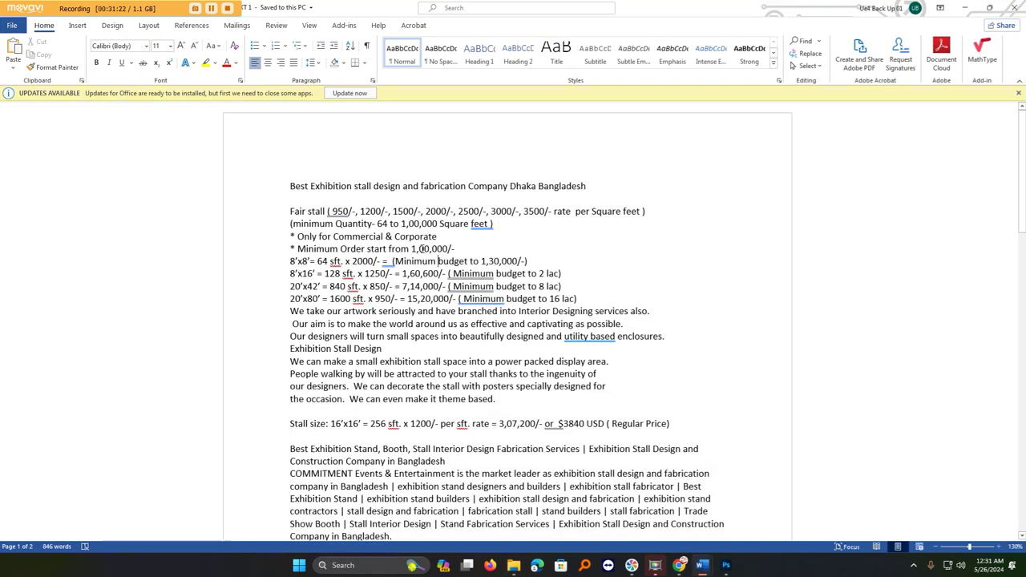
key("ctrl+a")
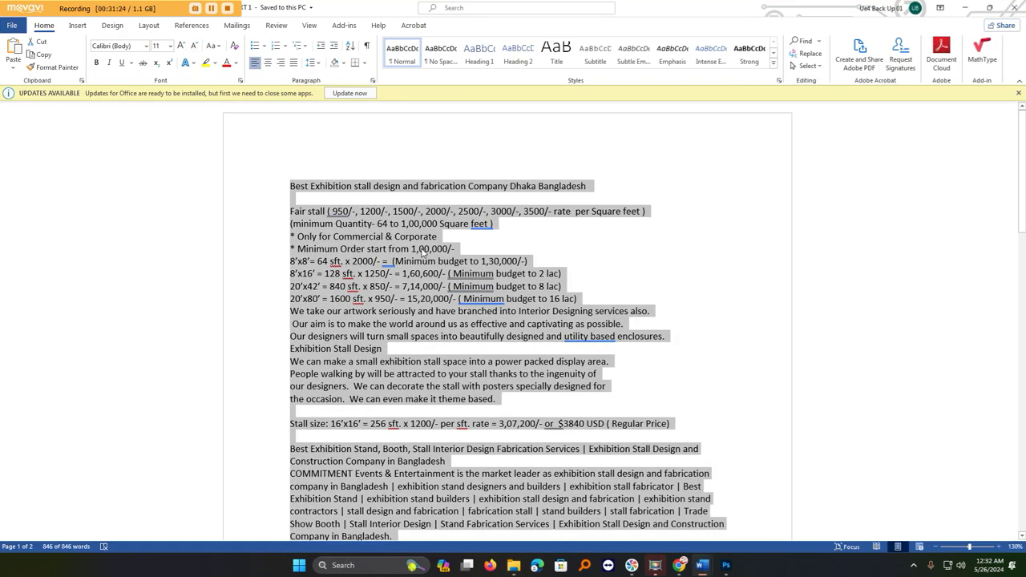
left_click(965, 7)
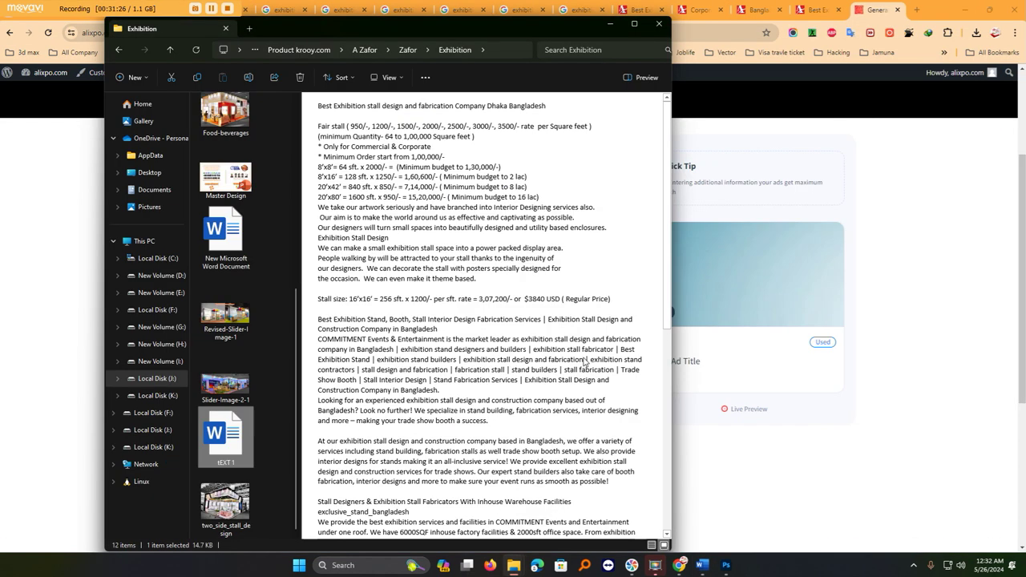
left_click(899, 275)
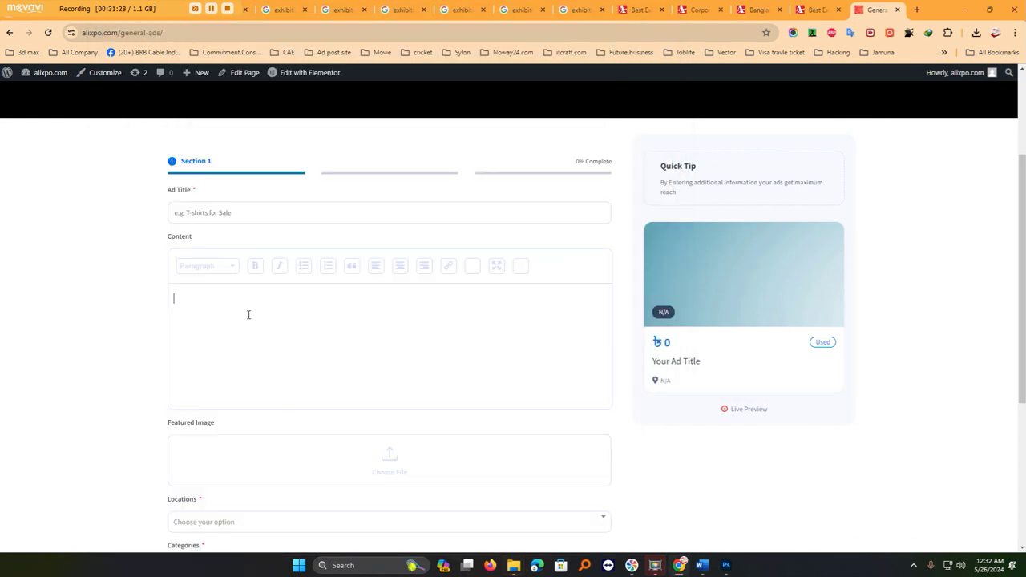
key("ctrl+v")
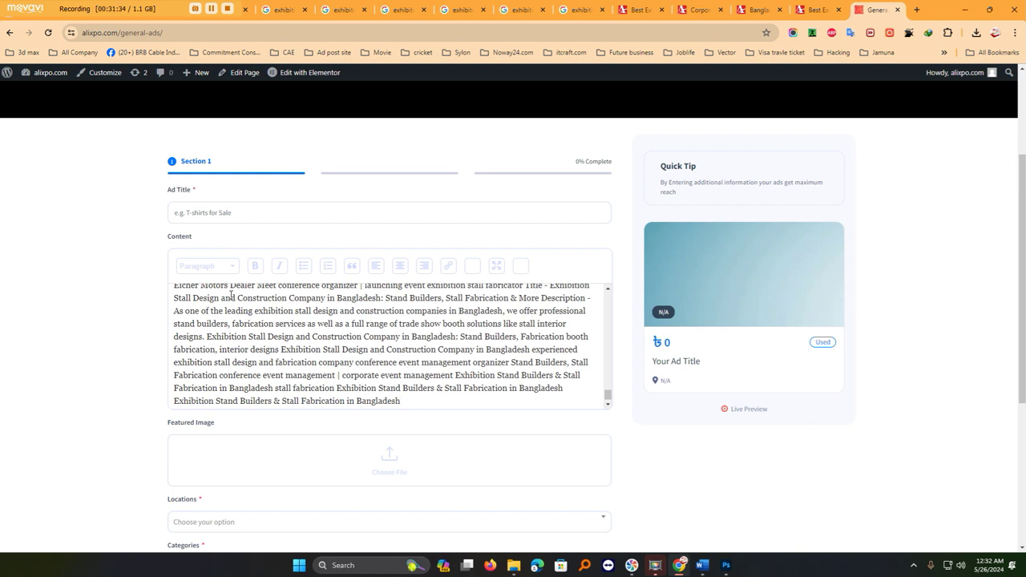
Copy the content's first line, "Best Exhibition stall design and fabrication Company Dhaka Bangladesh", into the Ad Title.
scroll(267, 368, "up", 10)
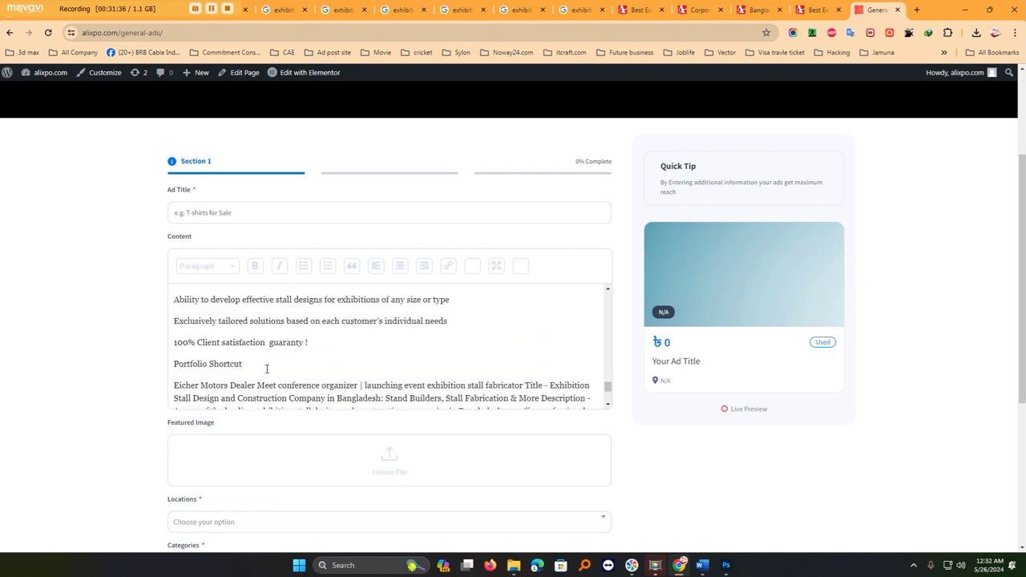
scroll(267, 370, "up", 10)
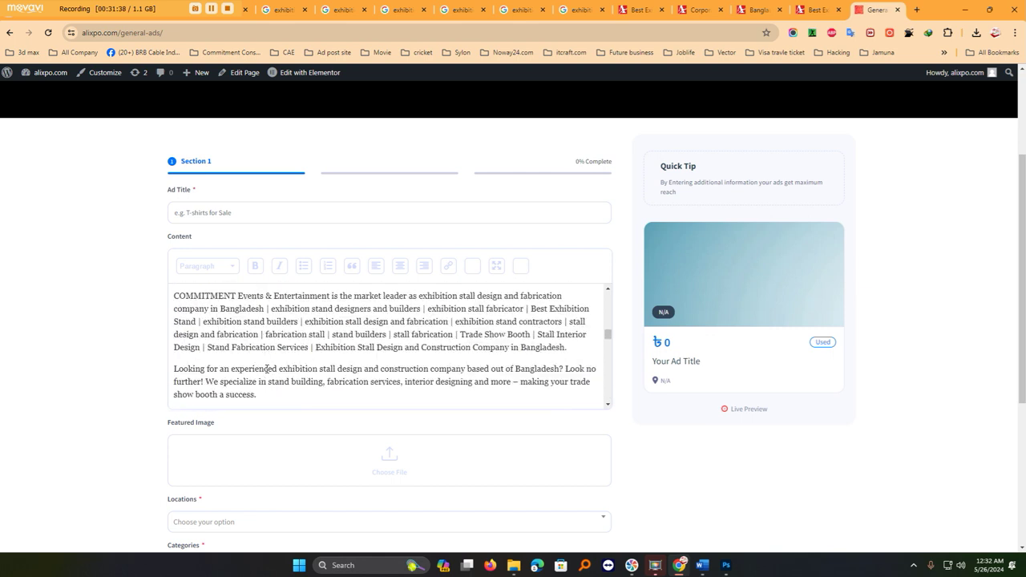
scroll(267, 370, "up", 10)
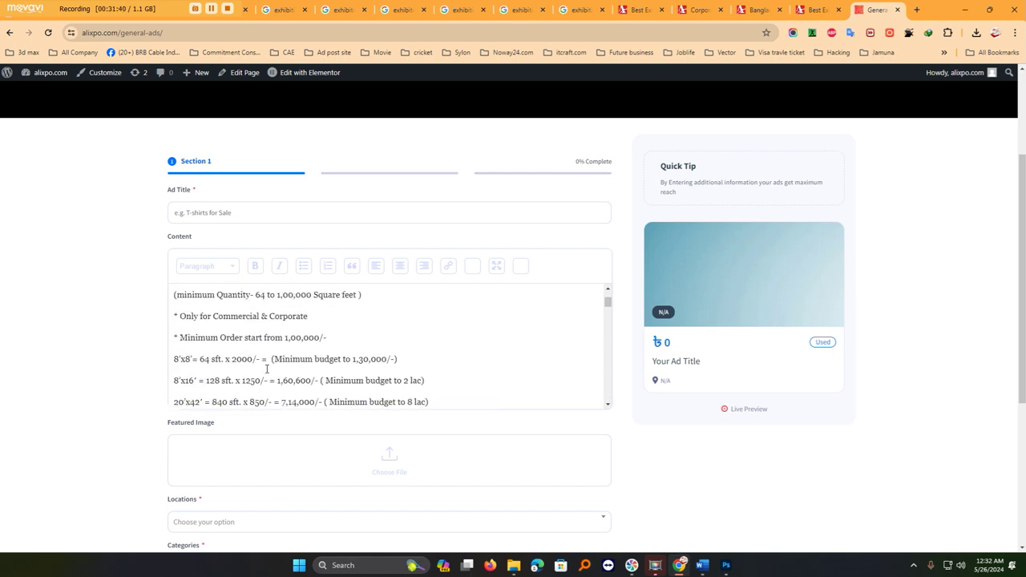
triple_click(229, 300)
key("ctrl+c")
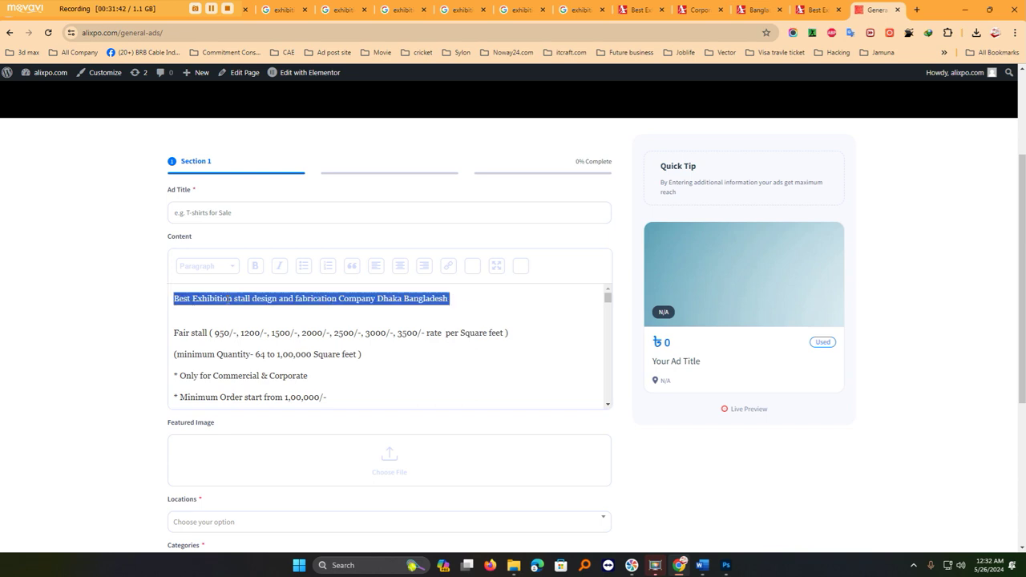
left_click(218, 208)
key("ctrl+v")
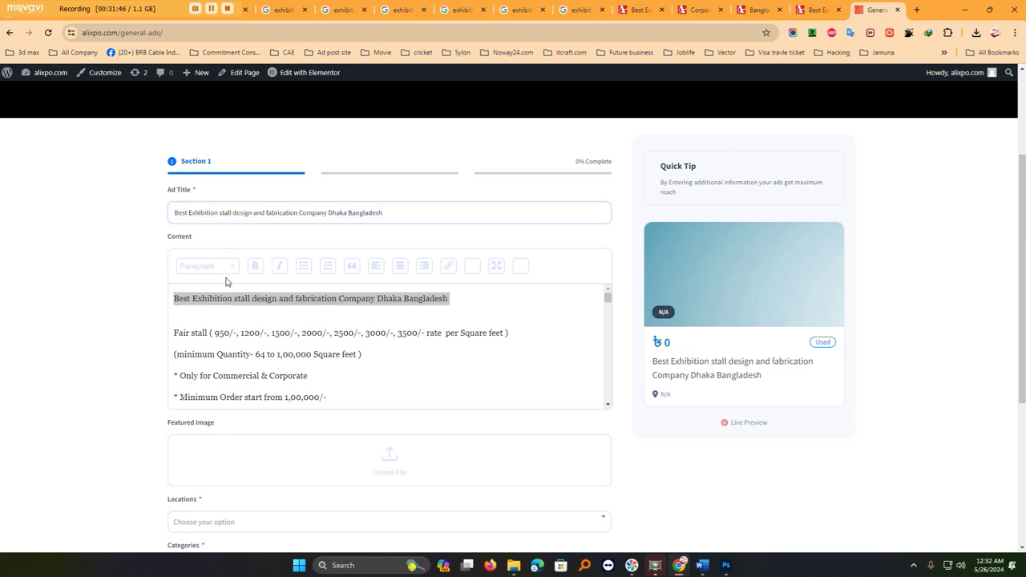
Remove the blank lines below the content's opening heading and around the "Stall size: 16'x16'" line.
left_click(202, 317)
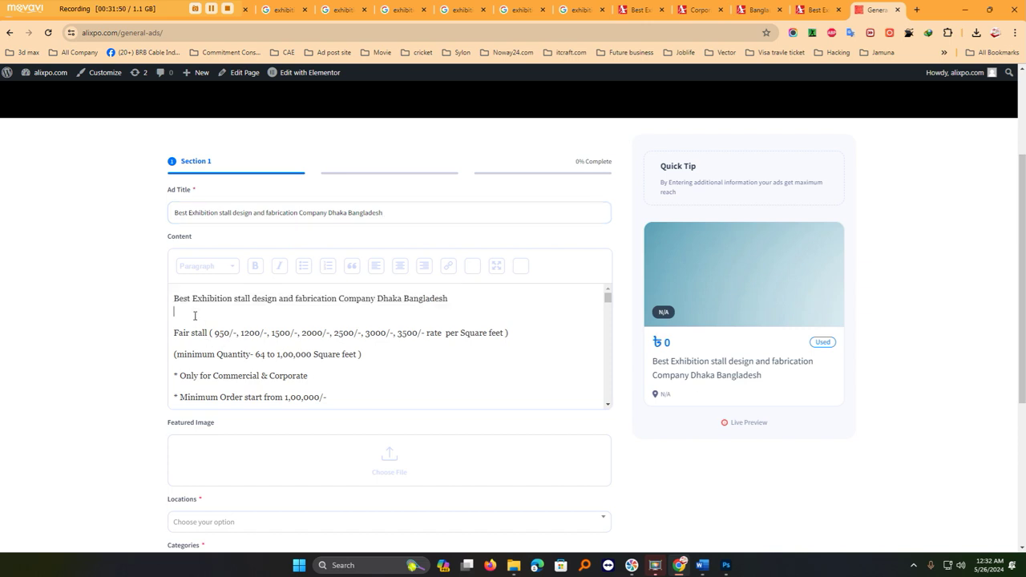
key("BackSpace")
scroll(196, 336, "down", 10)
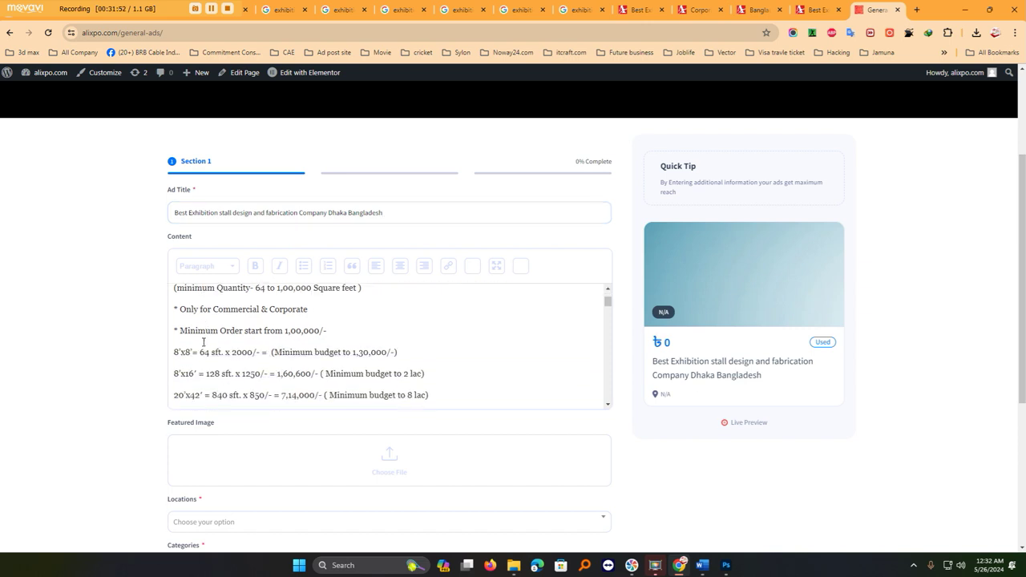
scroll(198, 333, "down", 5)
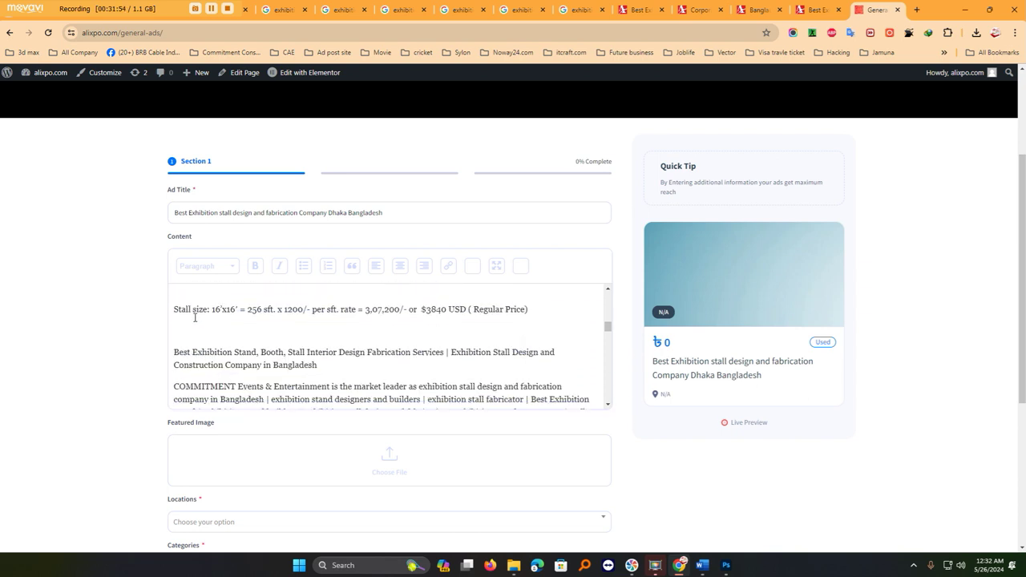
left_click(187, 335)
key("BackSpace")
scroll(184, 326, "up", 1)
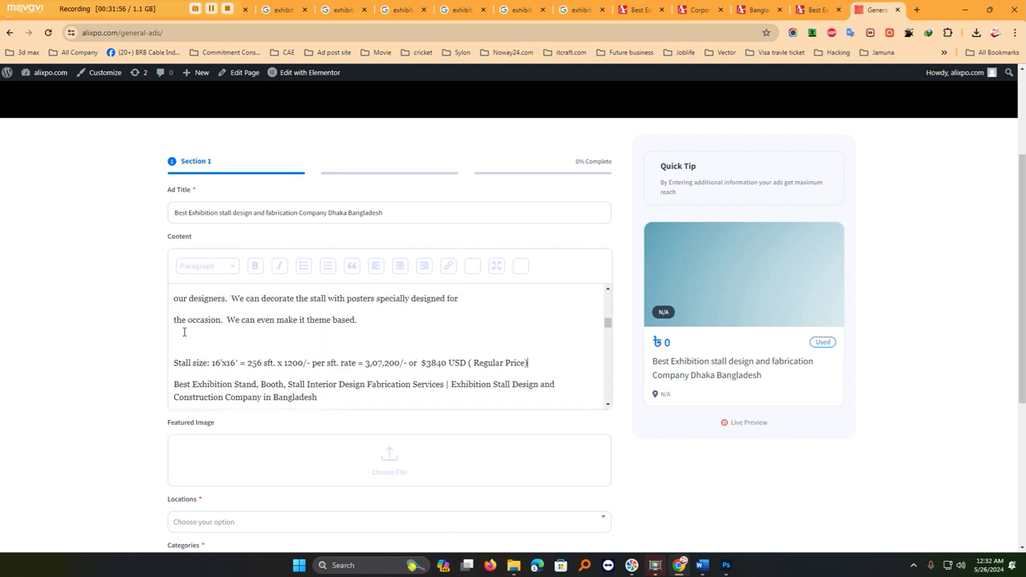
key("BackSpace")
scroll(184, 333, "down", 1)
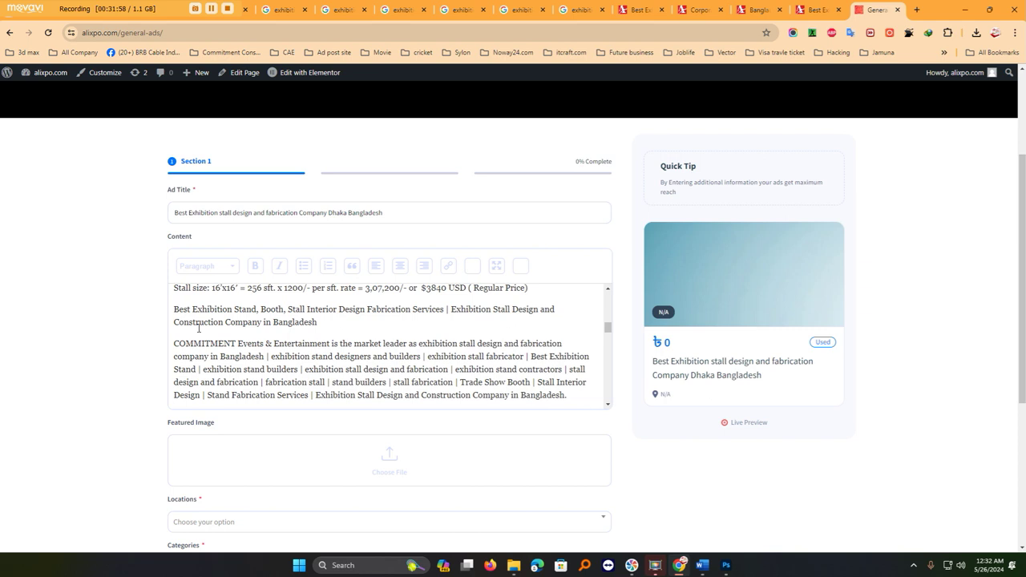
Remove the blank lines above the "At our exhibition stall design" and "You can get a better idea" paragraphs in the Content text.
scroll(205, 371, "down", 2)
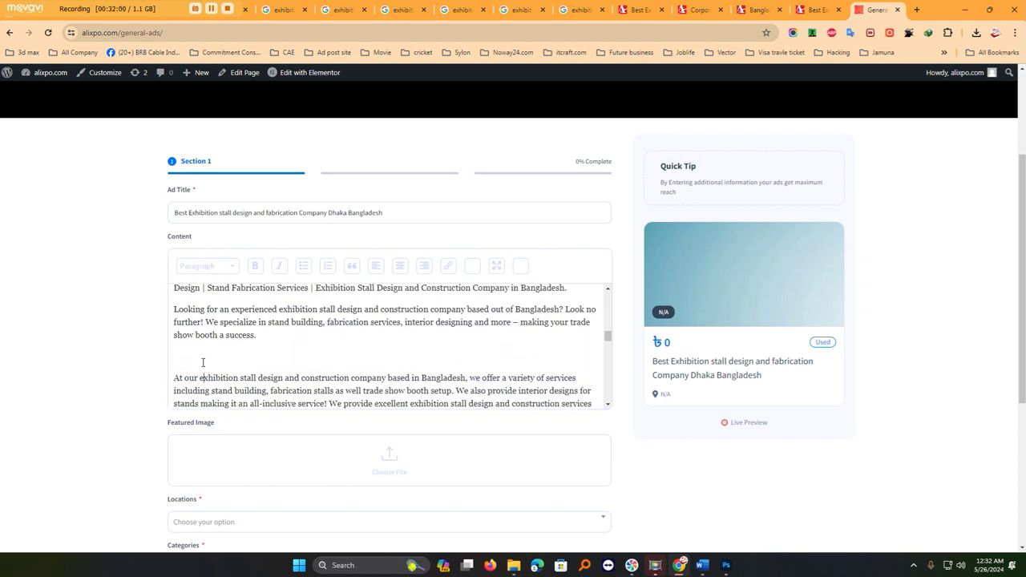
scroll(203, 362, "down", 3)
scroll(206, 357, "up", 1)
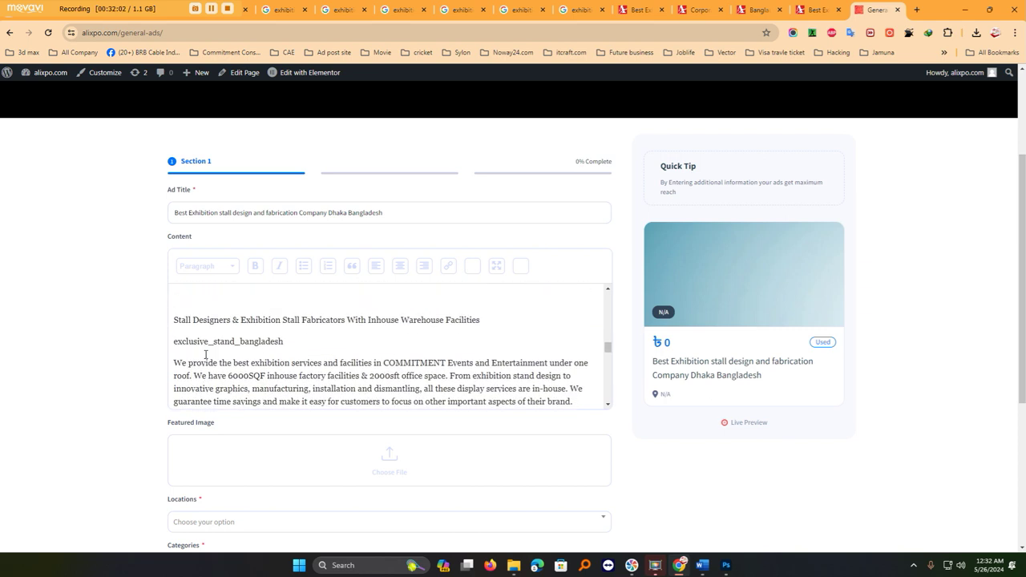
key("BackSpace")
scroll(185, 320, "down", 5)
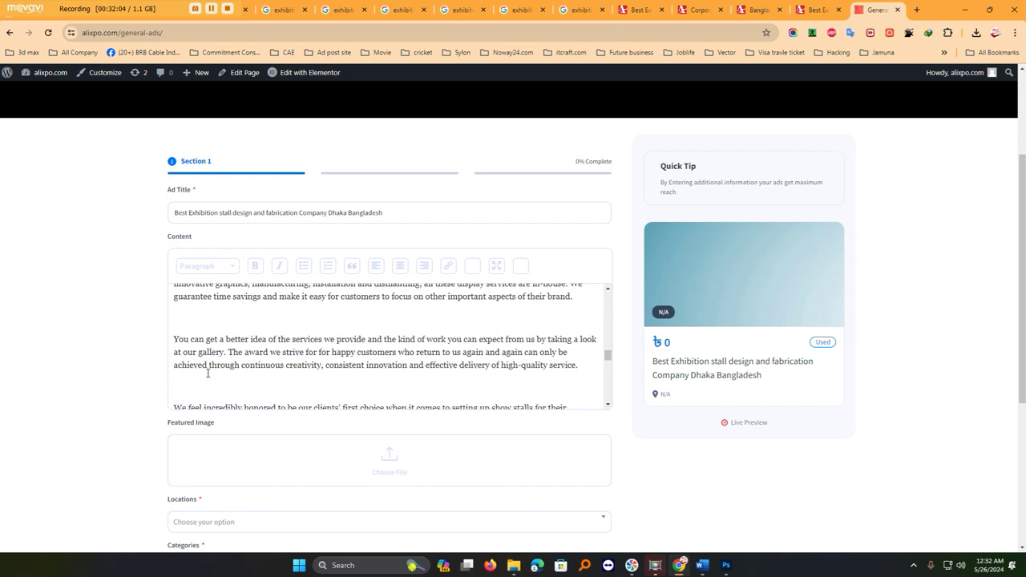
key("BackSpace")
scroll(184, 332, "up", 3)
scroll(200, 365, "down", 1)
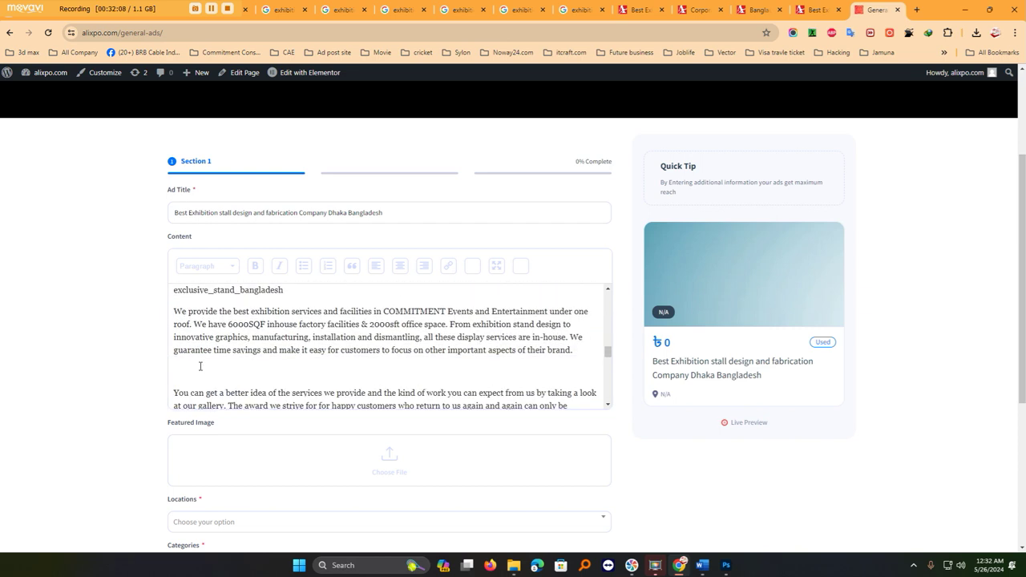
key("BackSpace")
Remove the remaining blank lines around the "During the design and construction" paragraph and check the Content text to its end.
scroll(200, 366, "down", 5)
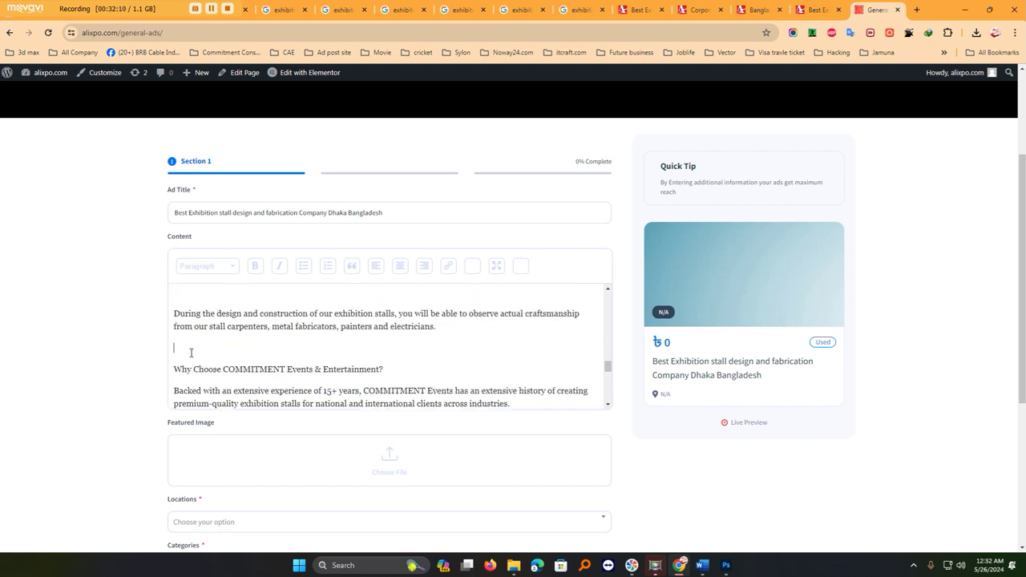
key("BackSpace")
scroll(191, 353, "up", 1)
left_click(193, 348)
key("BackSpace")
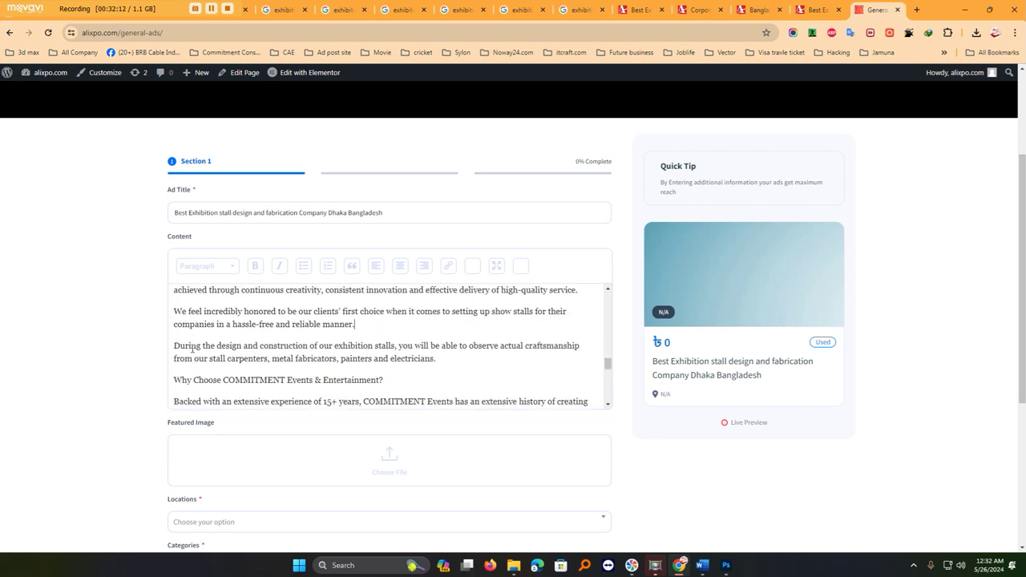
scroll(193, 349, "down", 5)
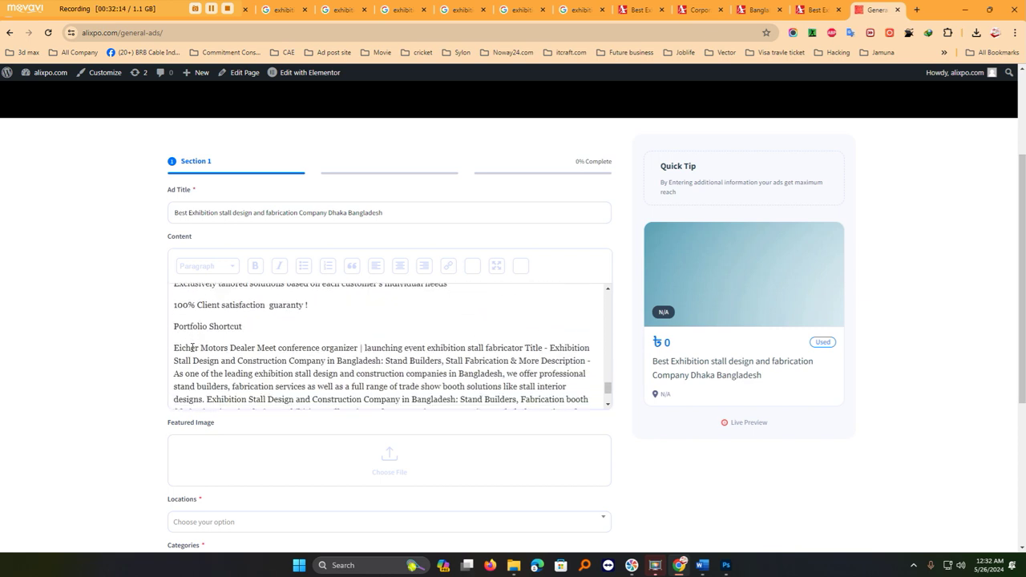
scroll(192, 348, "down", 3)
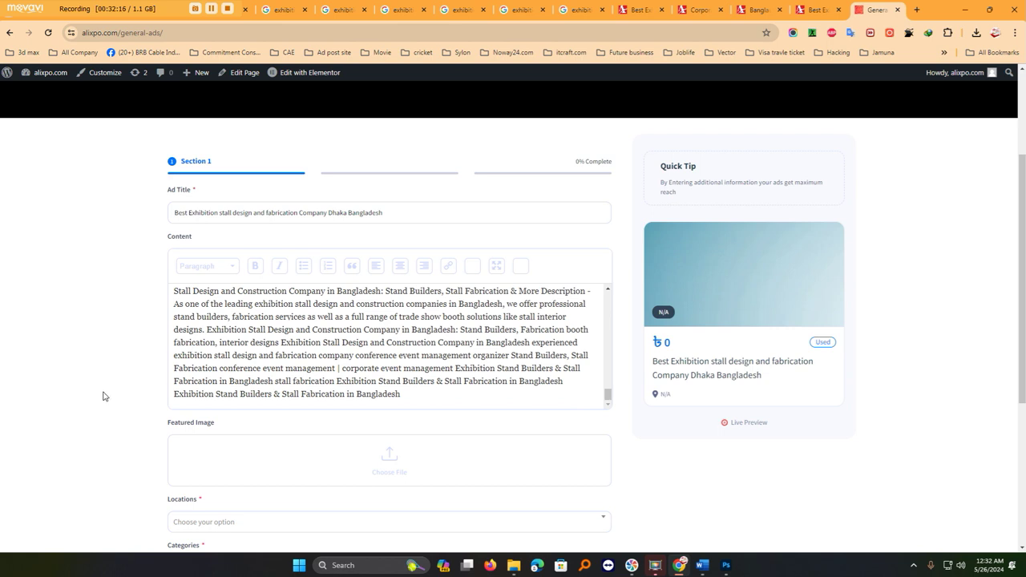
Browse for the Featured Image to Local Disk (J:), krooy.com_2024, Product krooy.com, A Zafor, Zafor, Exhibition, 1, Master Design.
left_click(393, 464)
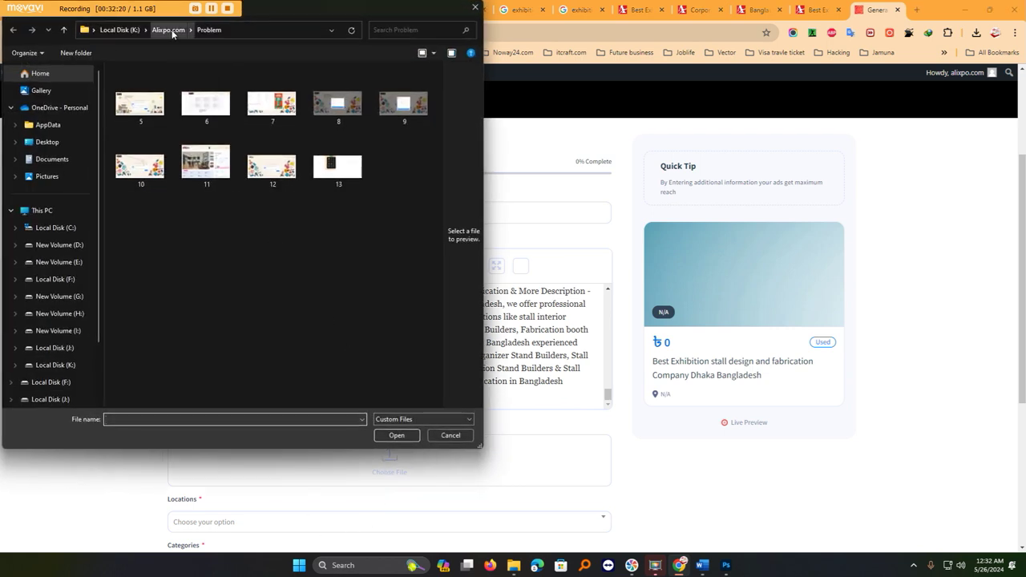
left_click(462, 440)
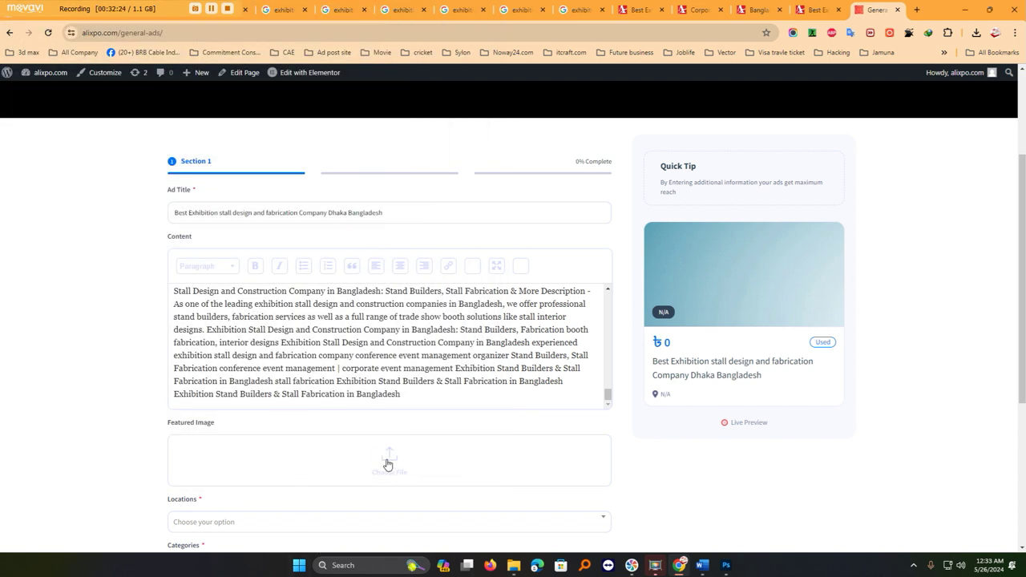
left_click(387, 465)
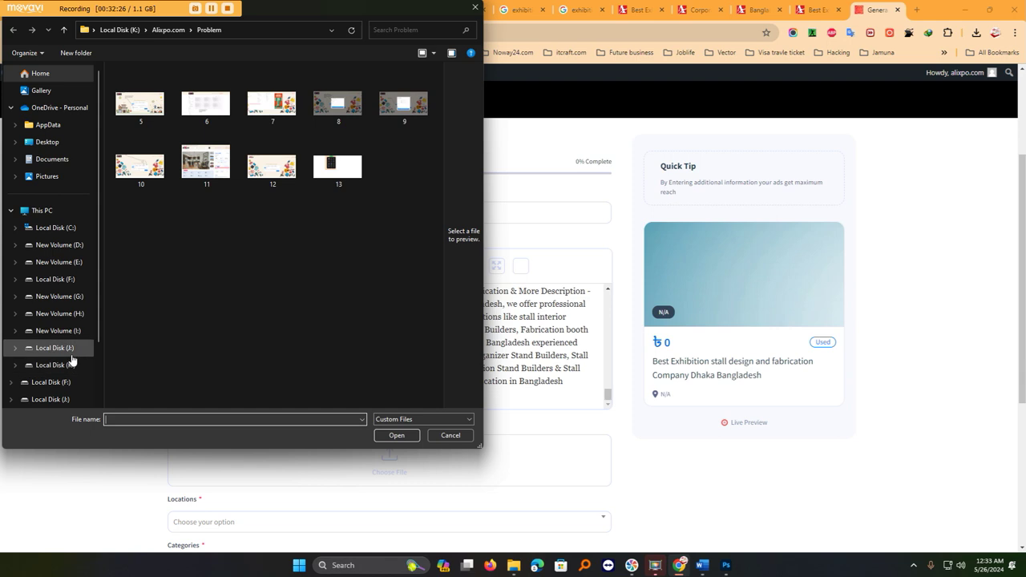
scroll(64, 359, "down", 2)
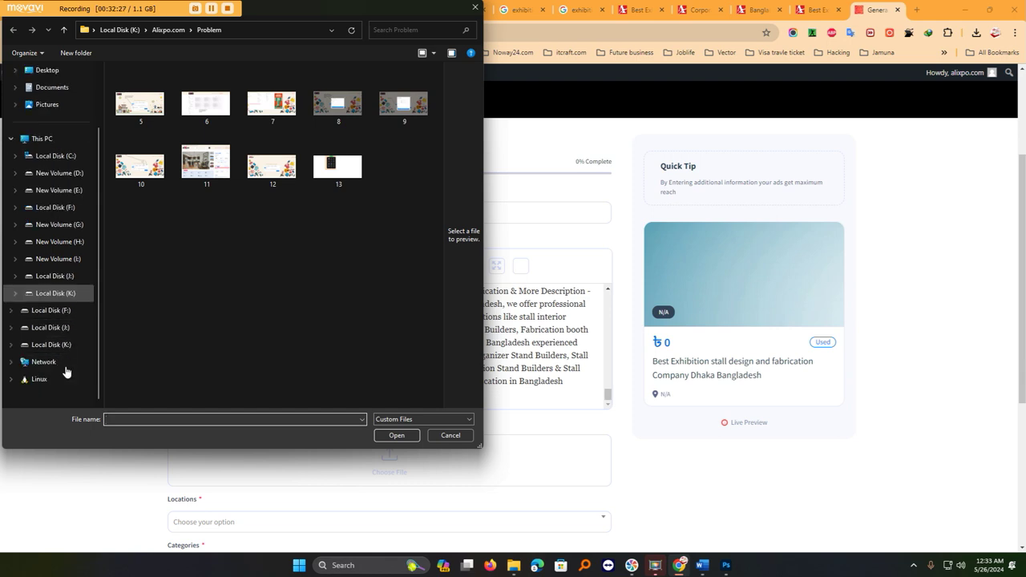
left_click(51, 328)
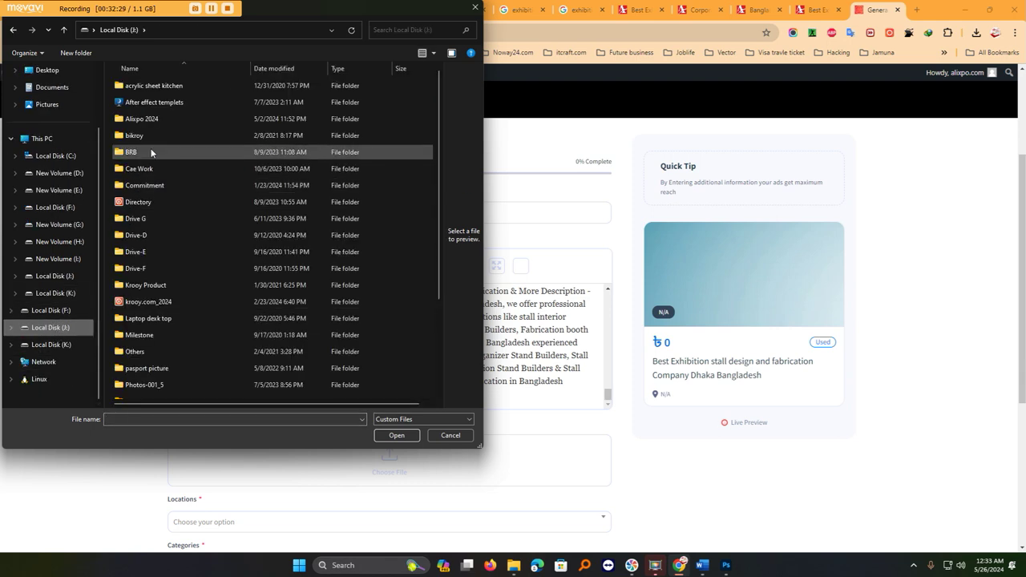
double_click(137, 301)
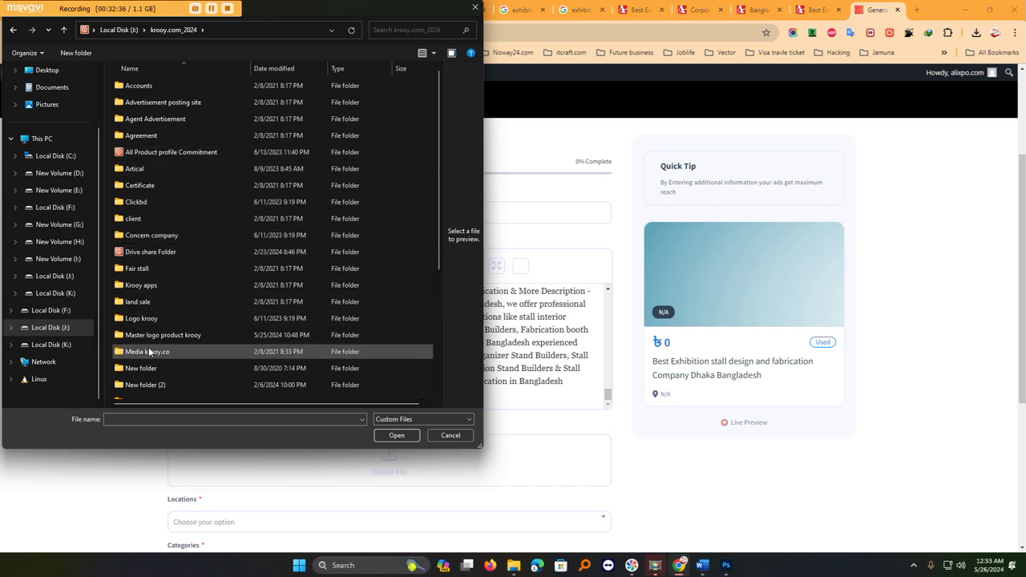
scroll(148, 337, "down", 2)
left_click(161, 374)
double_click(160, 374)
double_click(135, 119)
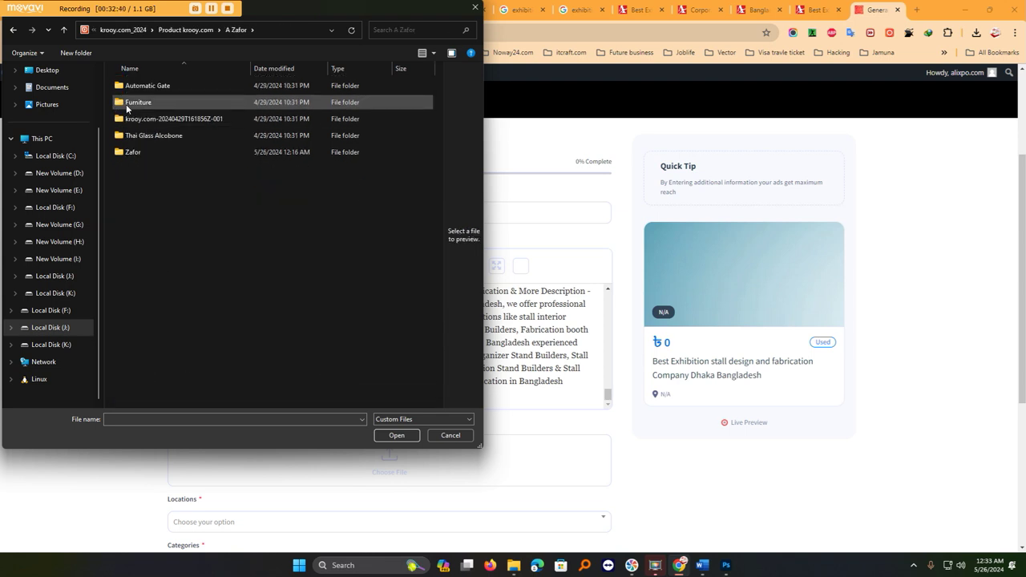
double_click(133, 152)
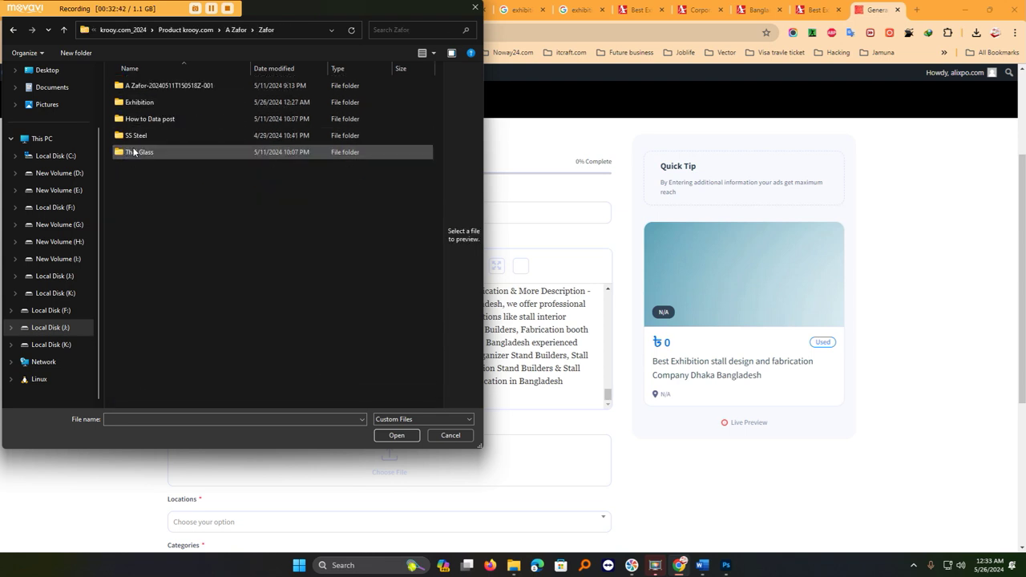
double_click(137, 104)
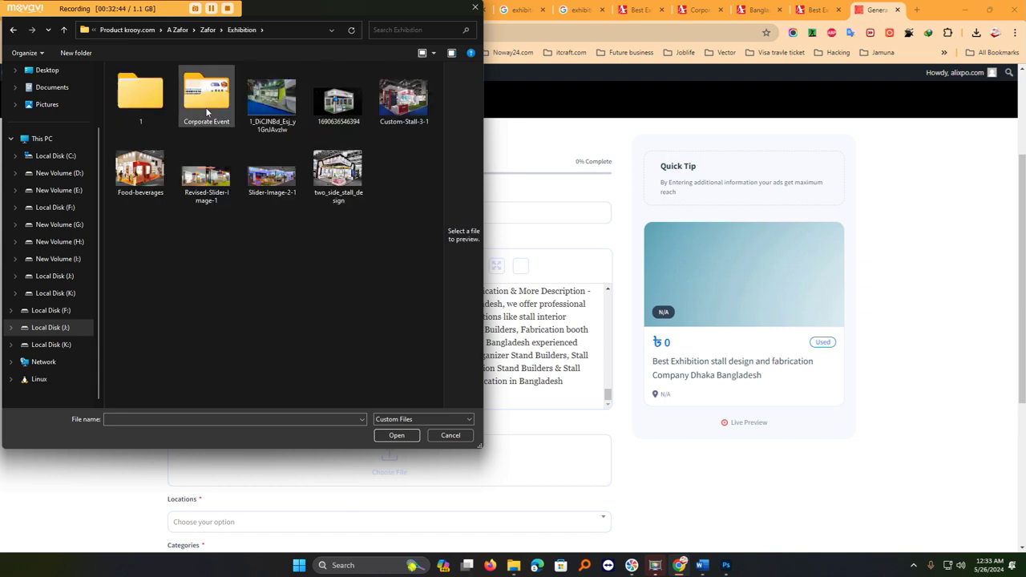
double_click(142, 91)
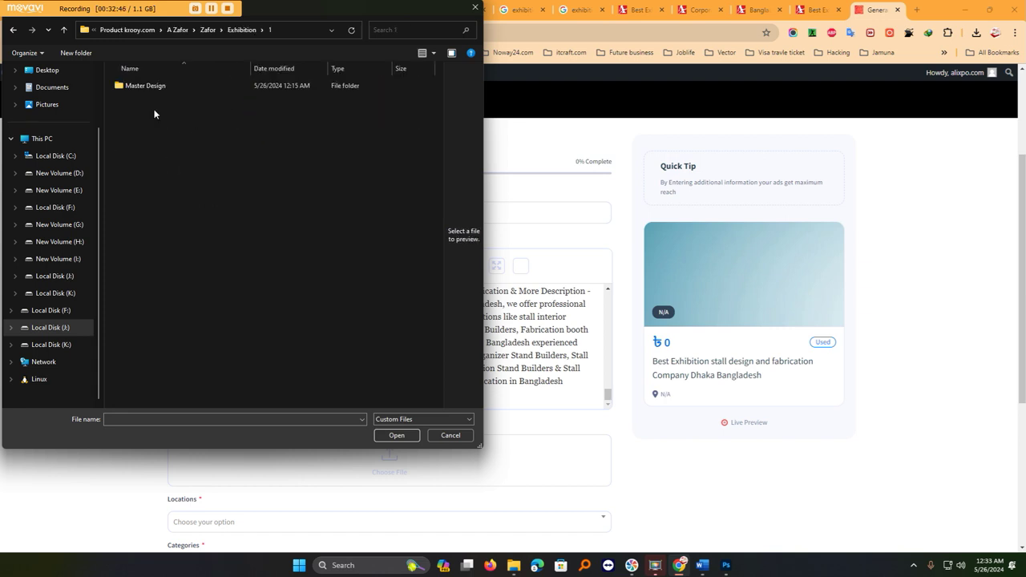
double_click(143, 89)
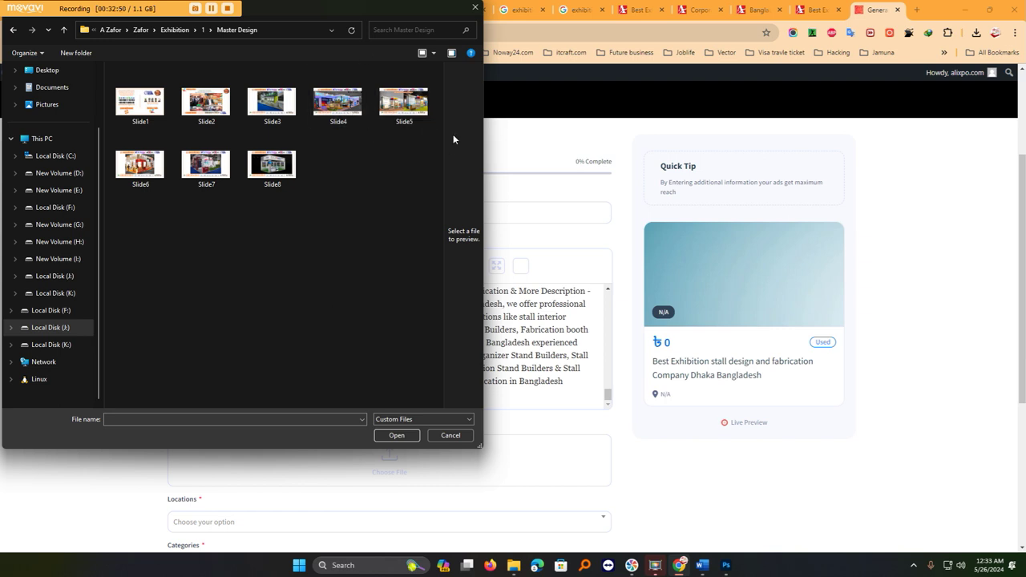
Enlarge the file chooser, show the slides as extra large icons, and upload Slide4 as the Featured Image.
left_click_drag(484, 76, 568, 102)
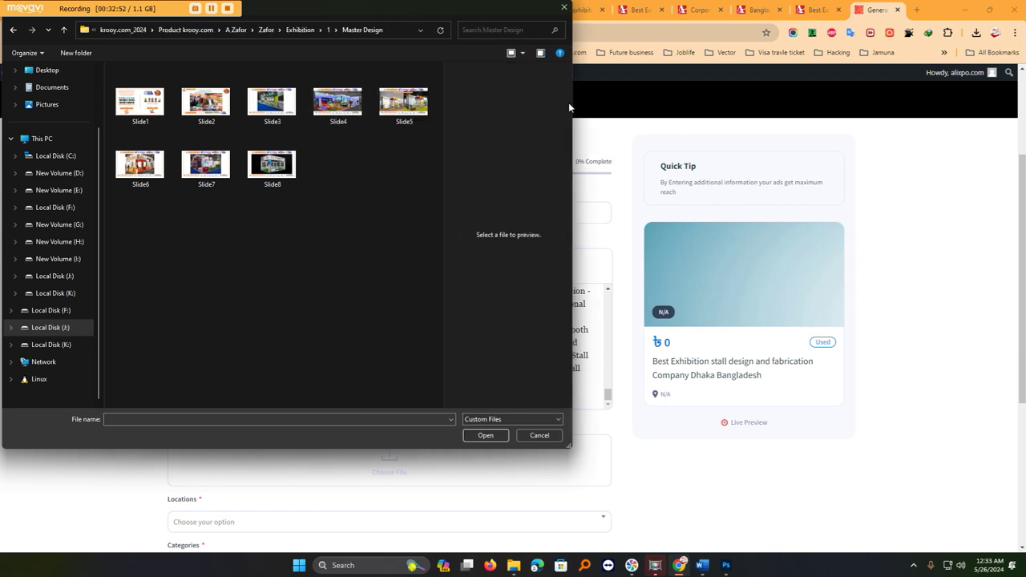
left_click(356, 113)
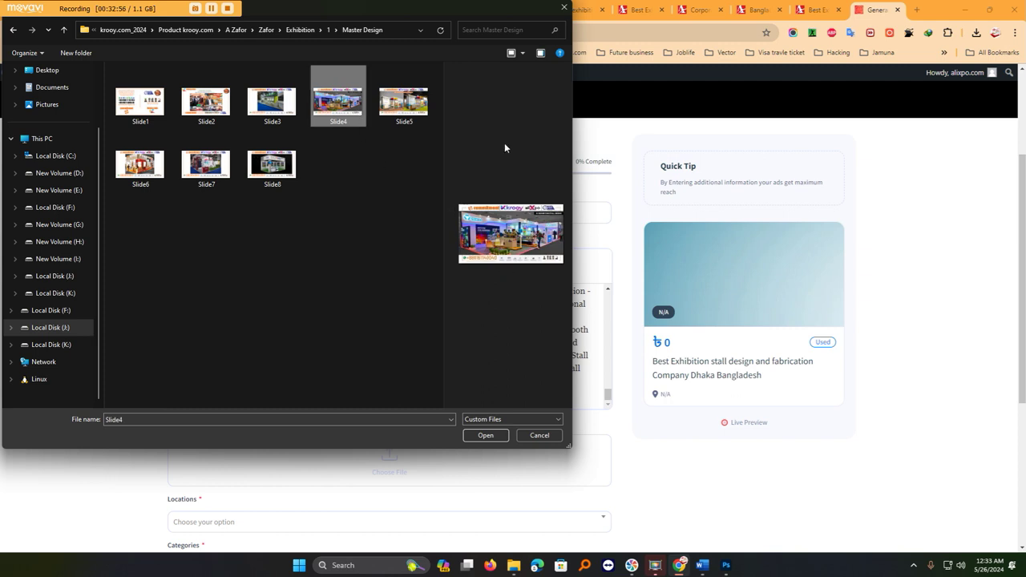
left_click(521, 53)
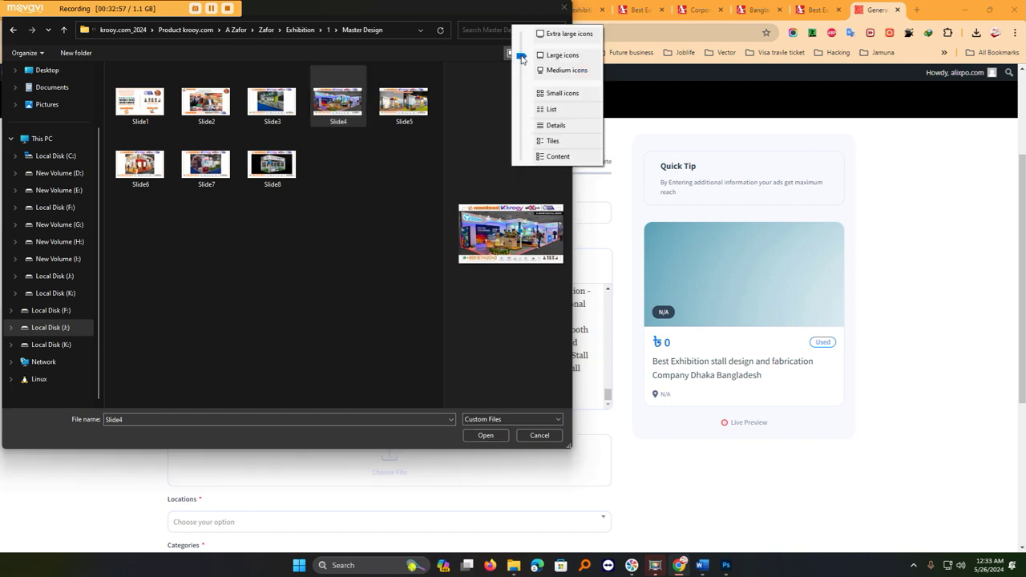
left_click(537, 36)
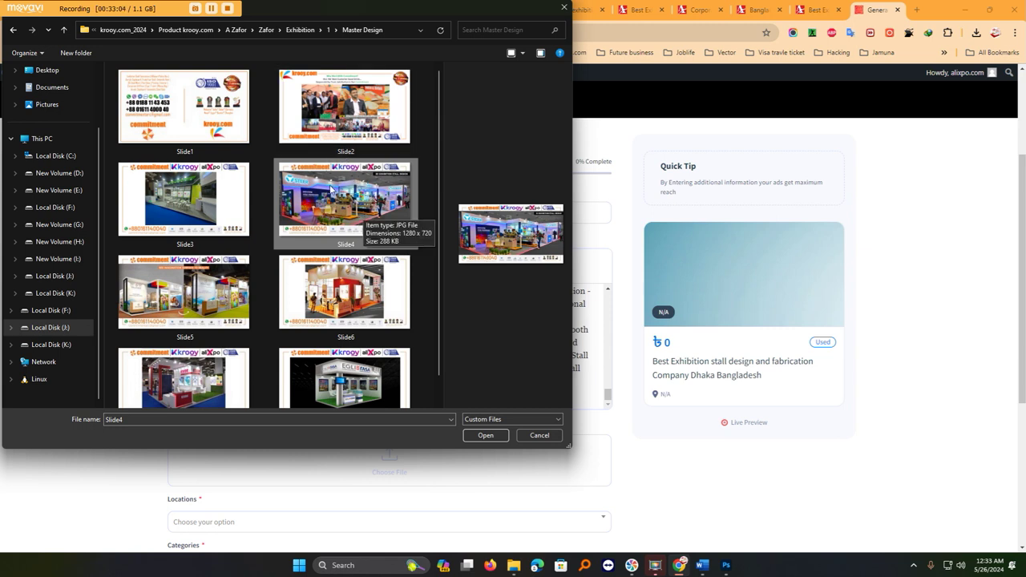
left_click(485, 435)
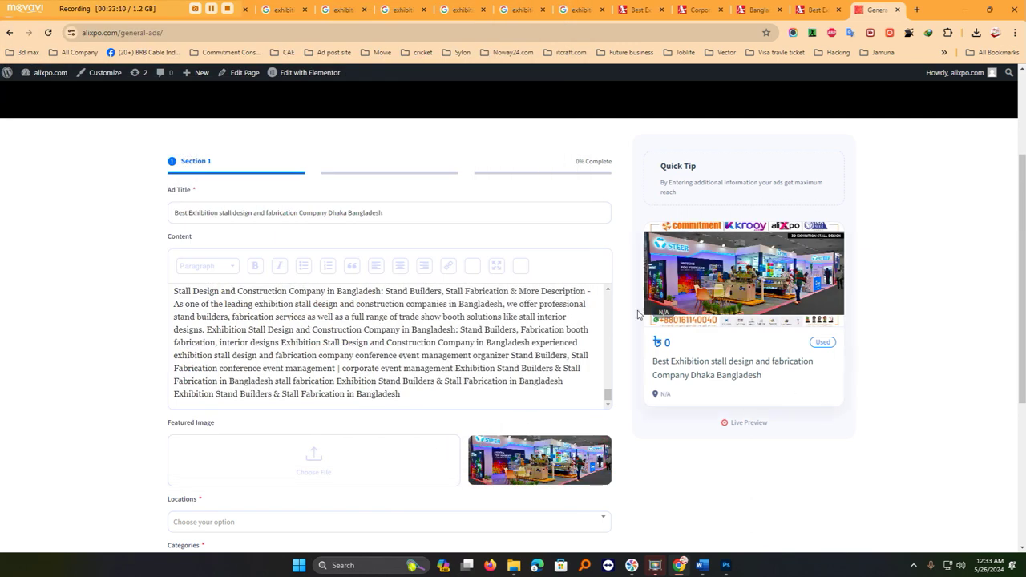
Set the ad's location to Dhaka and its category to Exhibition, and continue to Section 2.
scroll(545, 444, "down", 2)
scroll(681, 377, "down", 1)
left_click(393, 362)
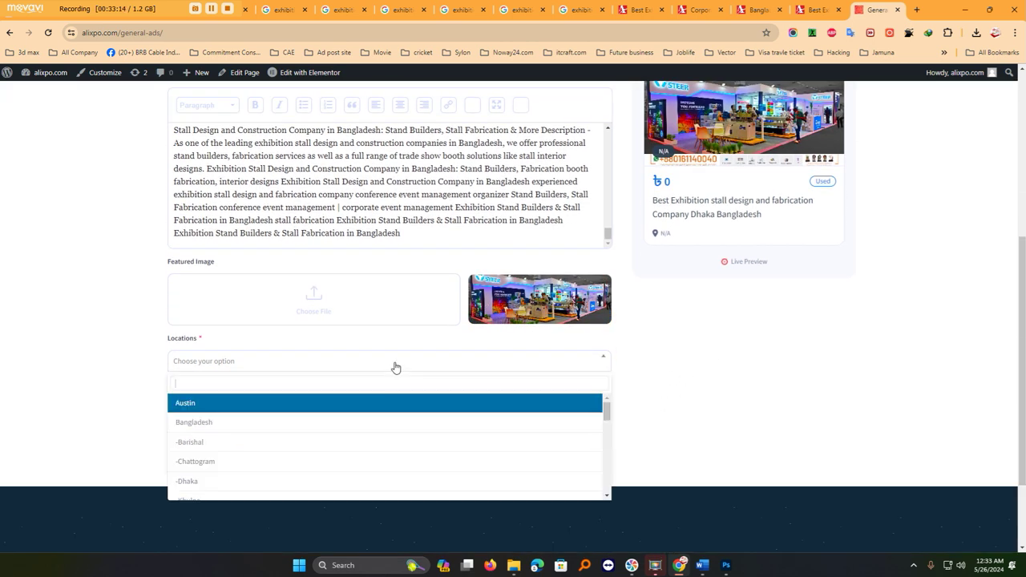
left_click(350, 484)
scroll(392, 416, "down", 2)
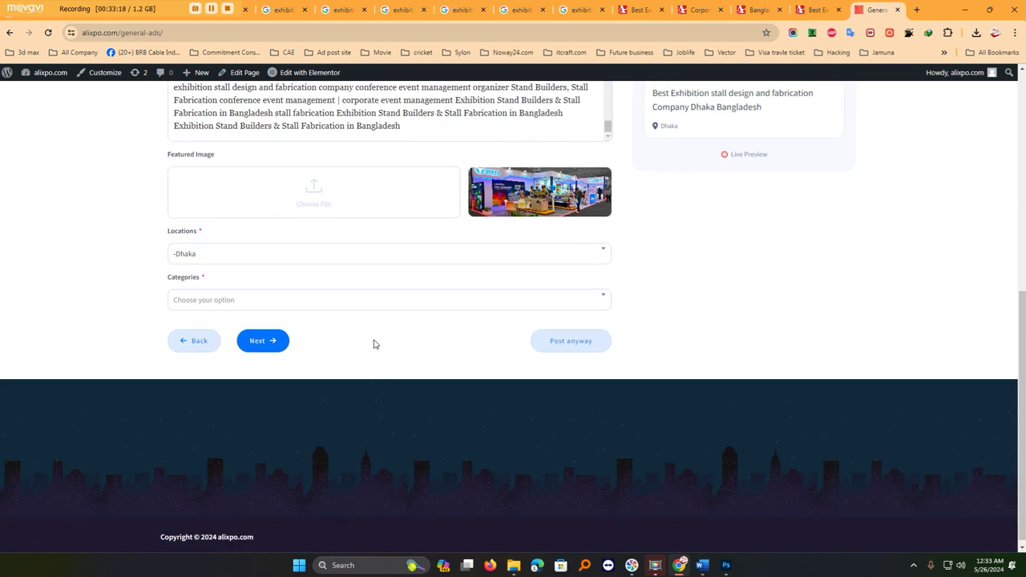
left_click(343, 306)
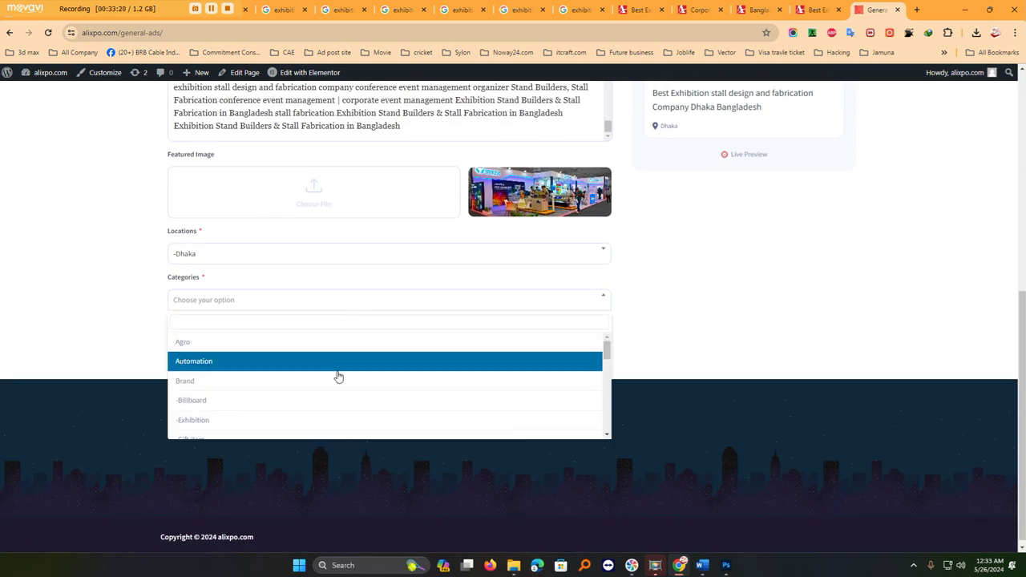
left_click(342, 418)
left_click(277, 344)
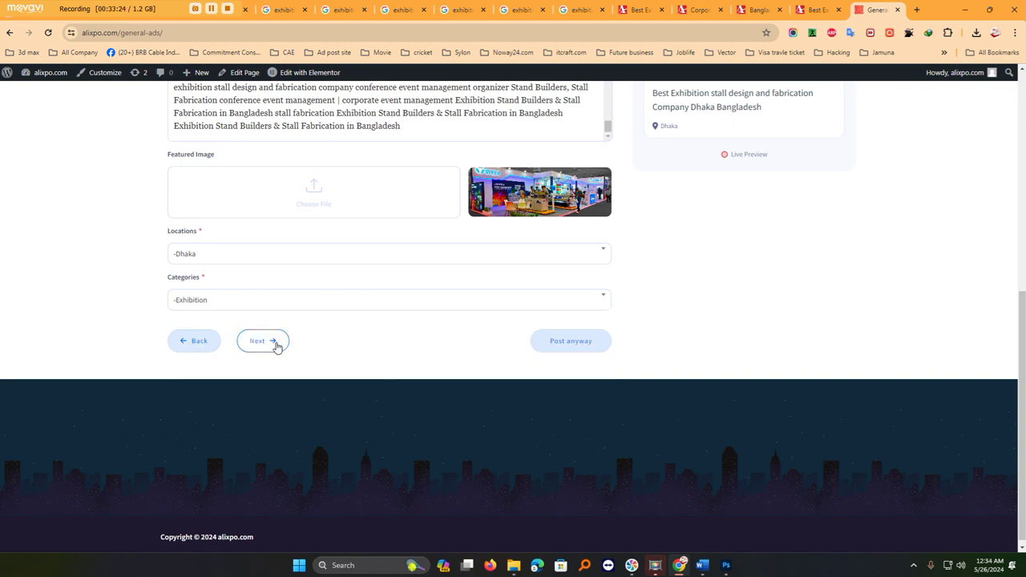
Fill in Make "Commitment", Model "Commitment 001", Year 2024 and Size "Medium", and continue to Section 3.
left_click(246, 173)
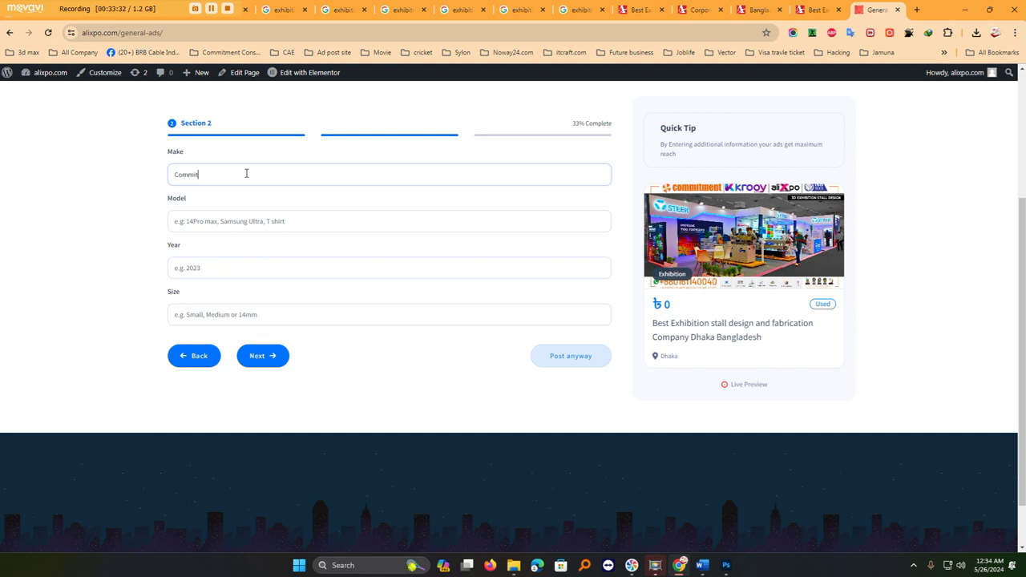
left_click(256, 217)
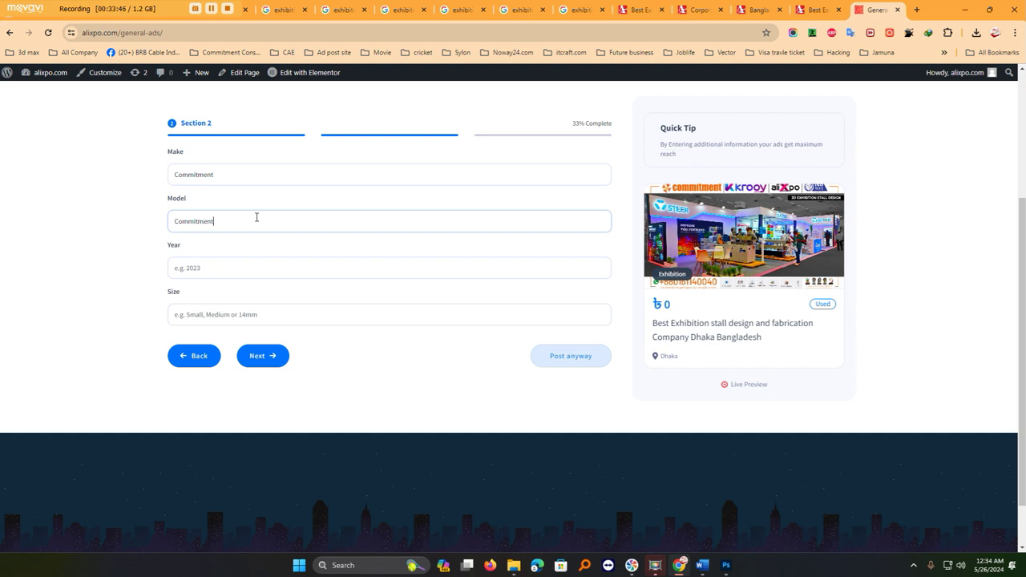
left_click(240, 270)
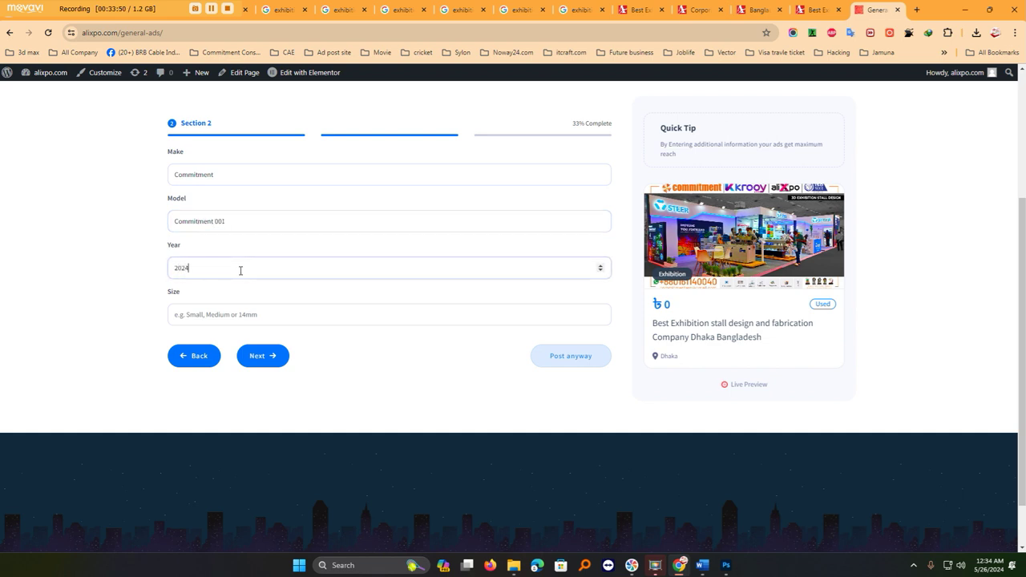
left_click(228, 318)
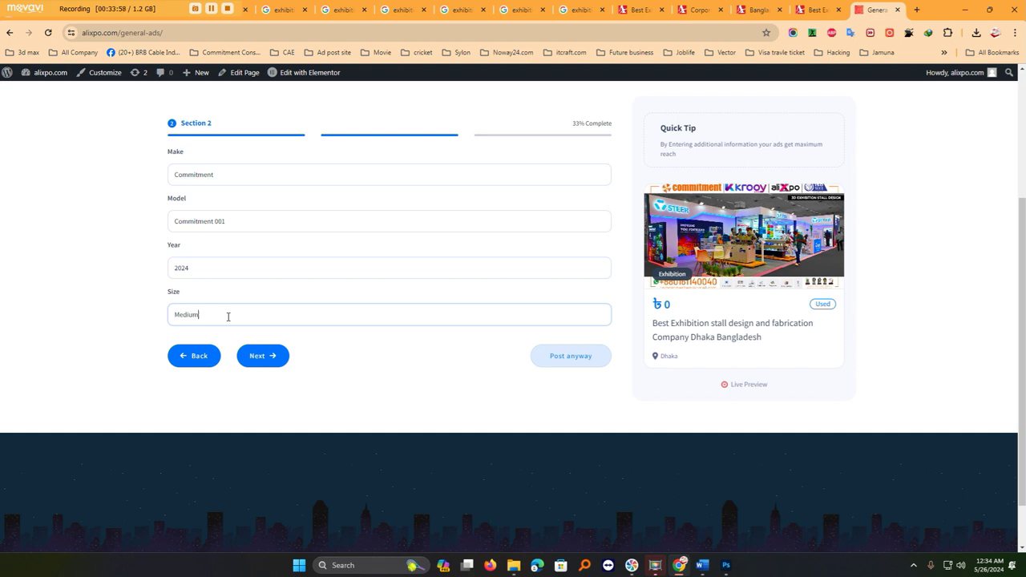
left_click(262, 356)
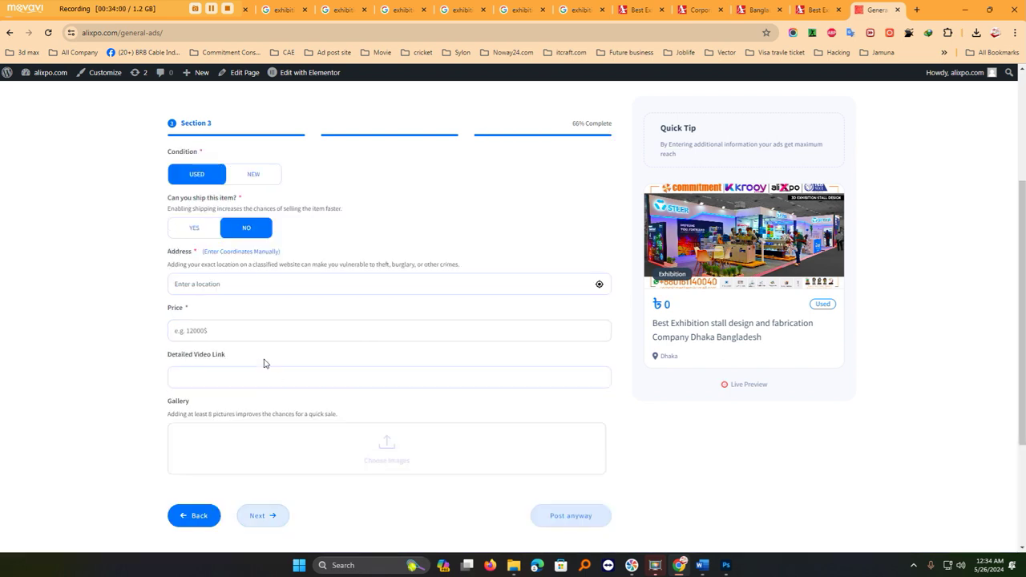
Set the condition to New, allow shipping of the item, and enter "Dhaka" as the address.
left_click(238, 173)
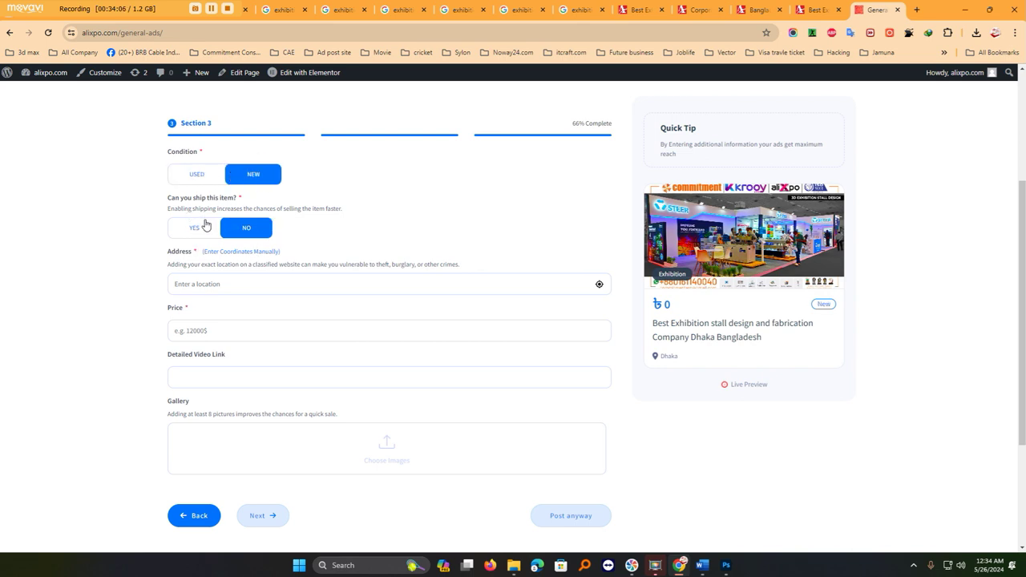
left_click(206, 229)
left_click(223, 287)
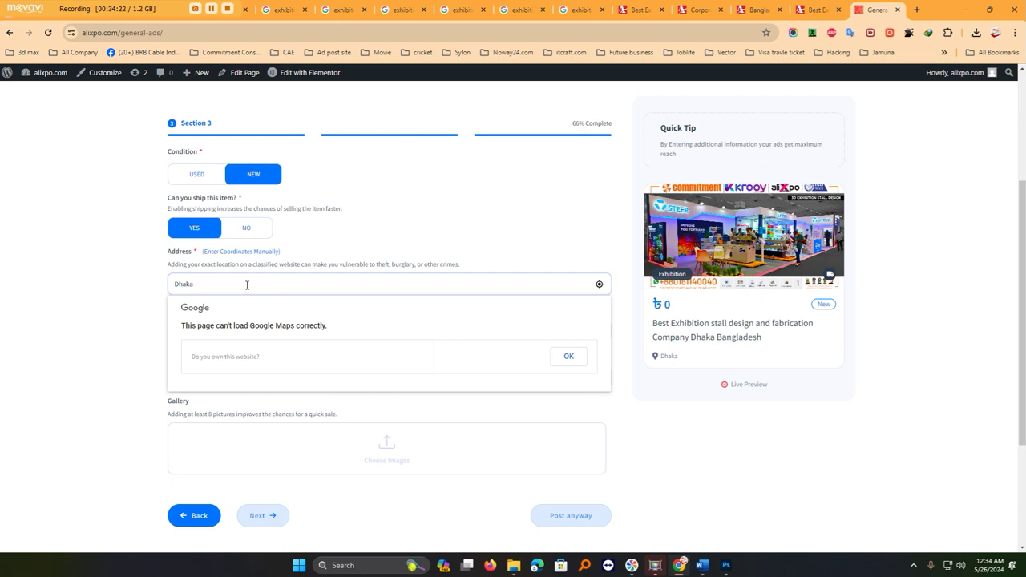
Dismiss the map loading error under the address and set the ad's price to 1000.
left_click(136, 314)
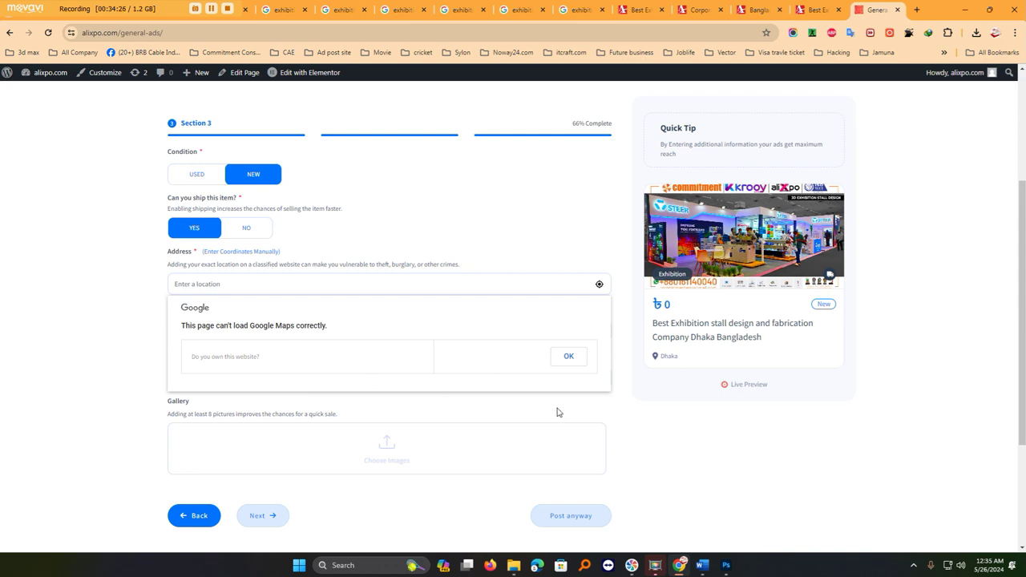
left_click(564, 357)
left_click(310, 337)
type("1000")
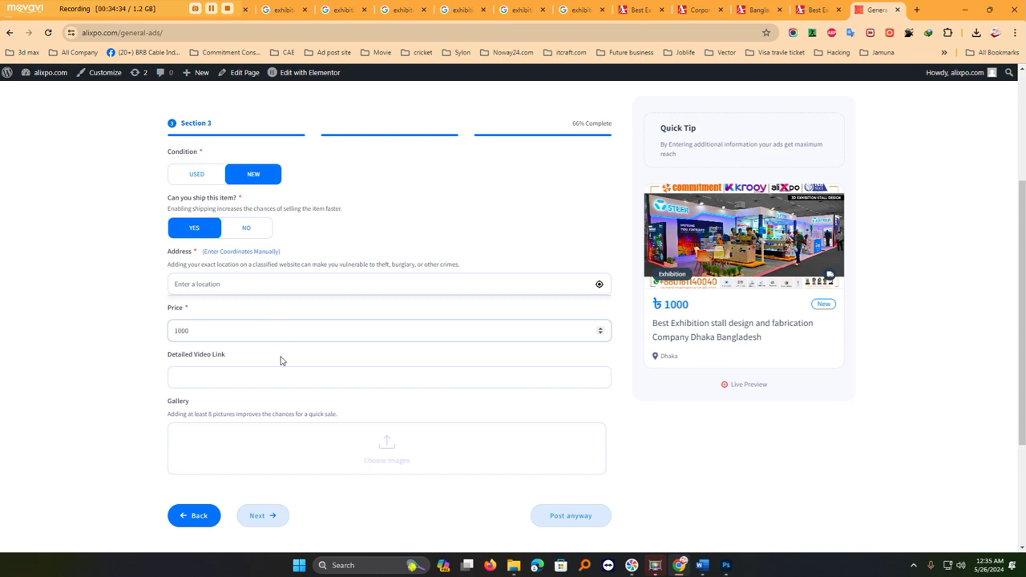
Open YouTube in a new browser tab and show the account's playlists to find a video for the Detailed Video Link.
left_click(249, 385)
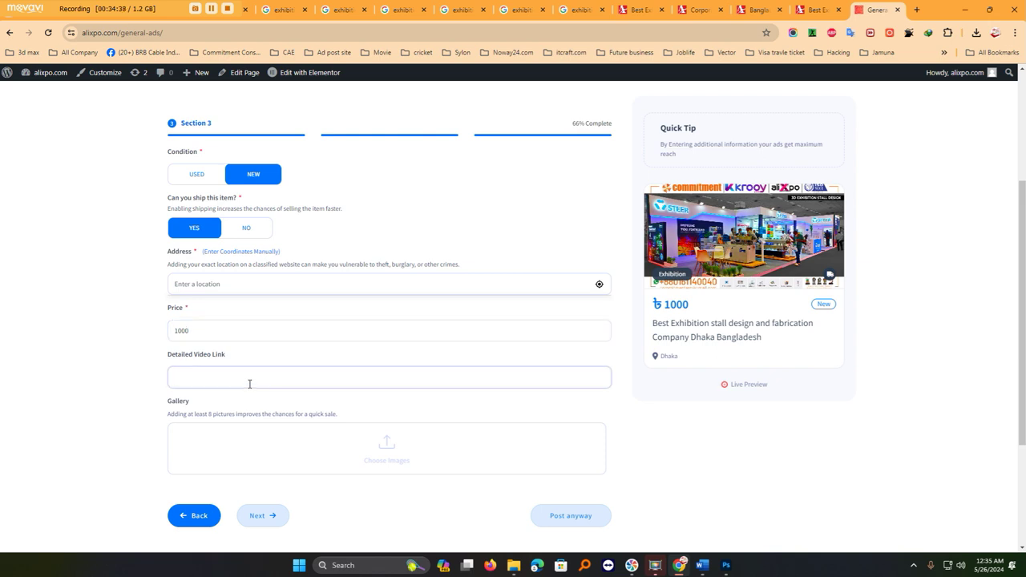
left_click(916, 9)
left_click(721, 35)
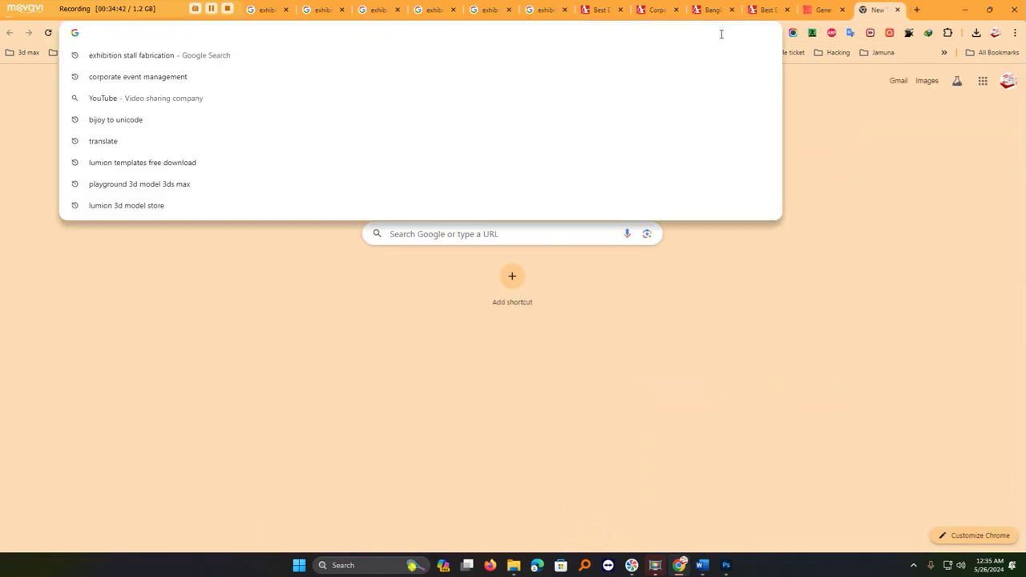
type("y")
key("Down")
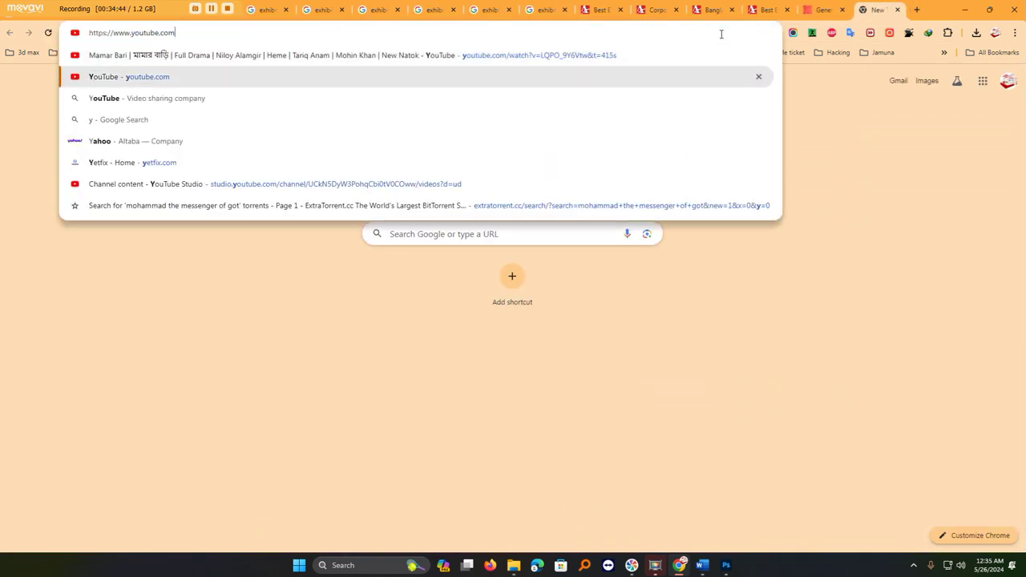
key("Return")
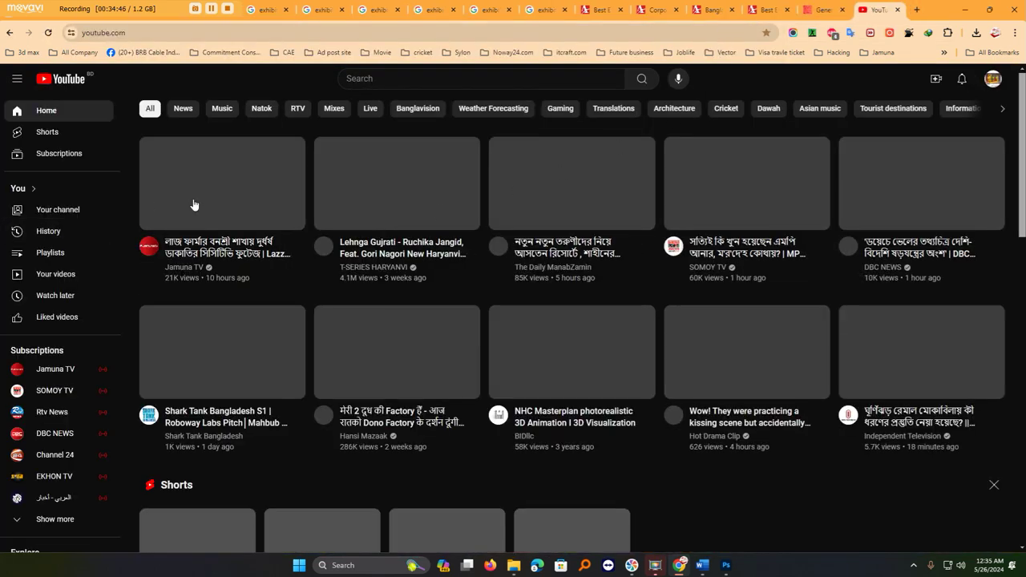
left_click(50, 253)
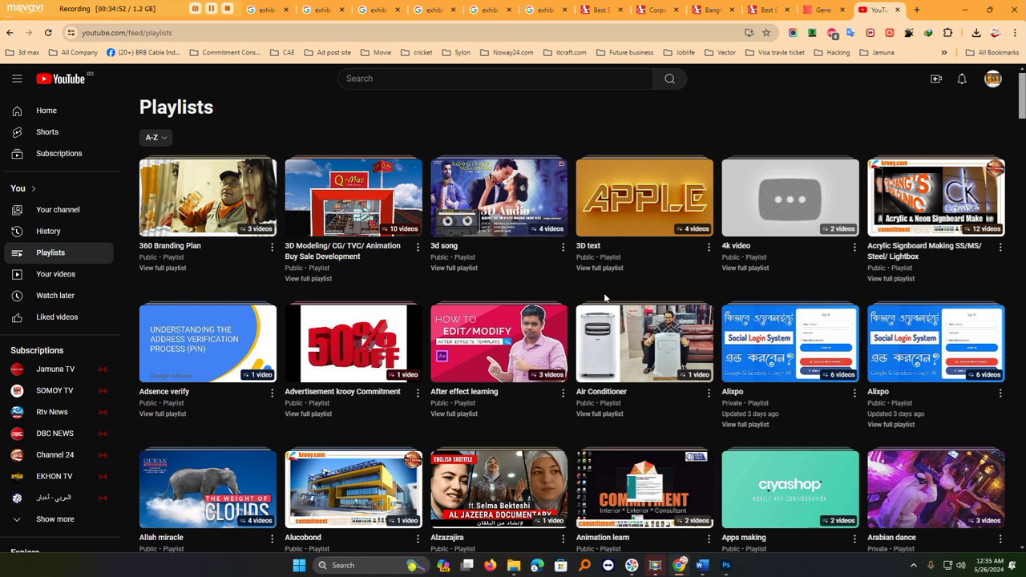
Find the "Exhibition Stall Fabrication Service 119 Country" playlist among the saved playlists and play it.
scroll(604, 298, "down", 4)
scroll(607, 304, "down", 6)
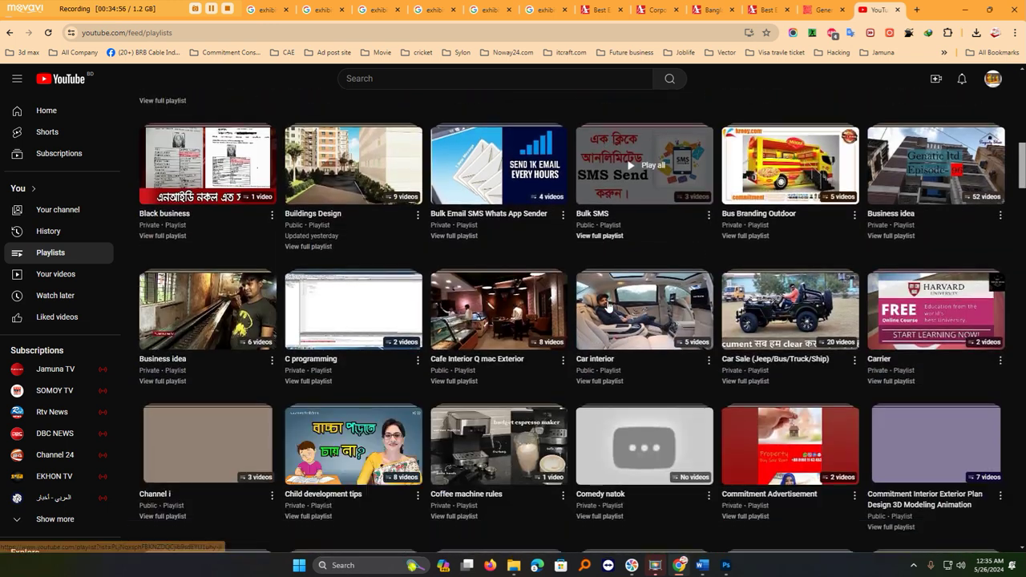
scroll(607, 305, "down", 3)
scroll(608, 306, "down", 3)
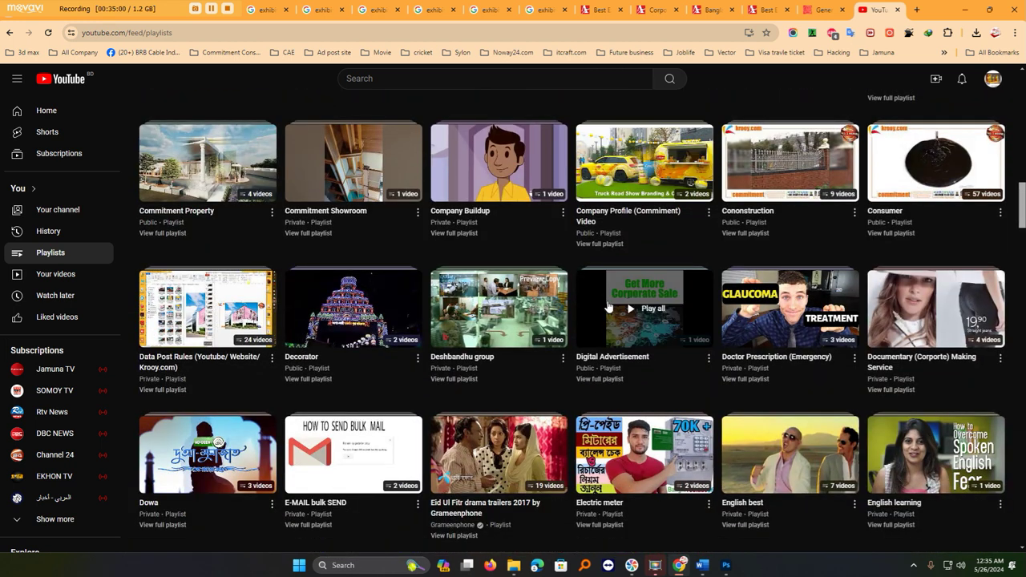
scroll(607, 308, "down", 4)
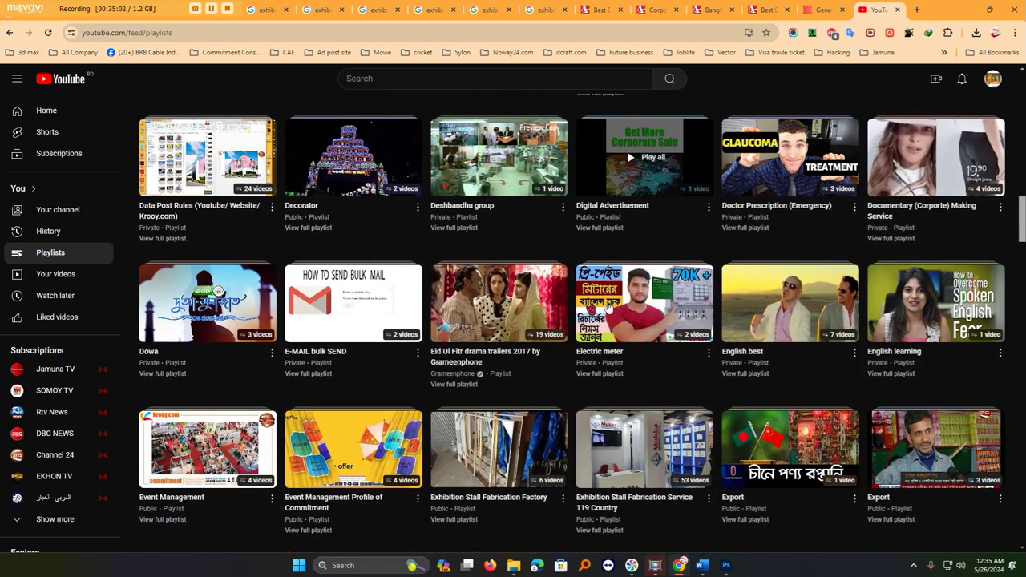
scroll(608, 307, "down", 4)
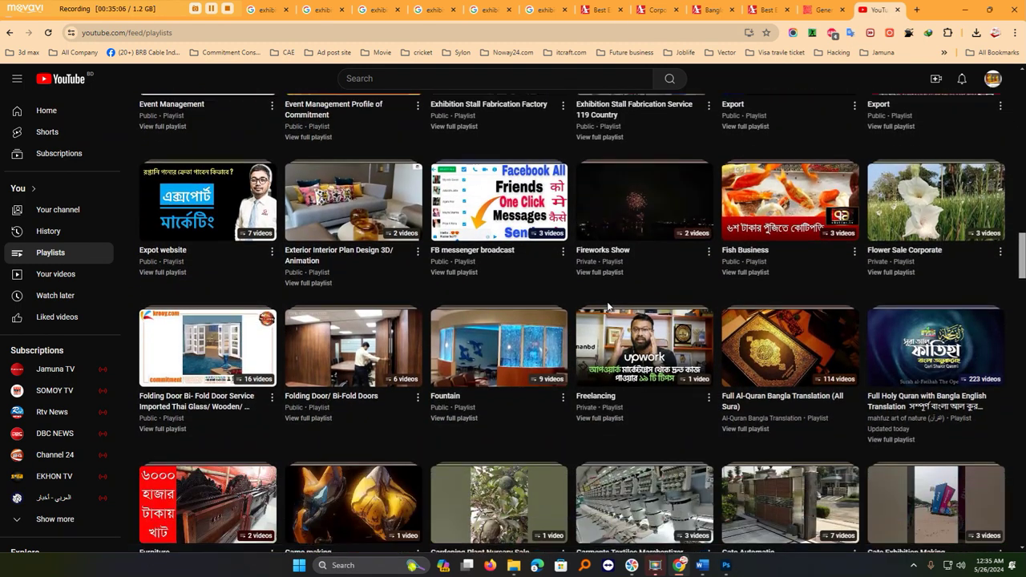
scroll(607, 306, "down", 5)
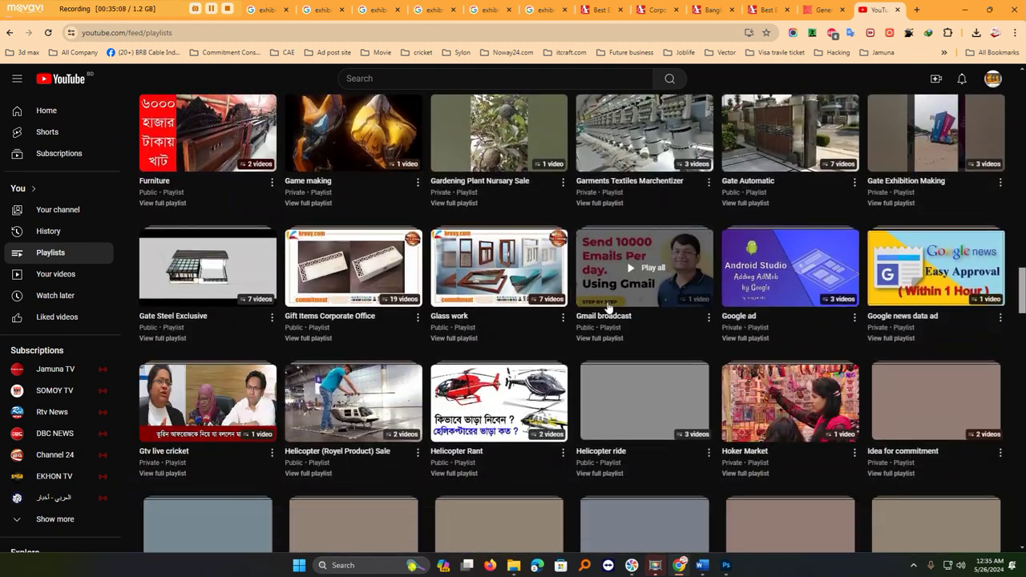
scroll(607, 305, "down", 1)
scroll(608, 301, "down", 2)
scroll(608, 299, "down", 5)
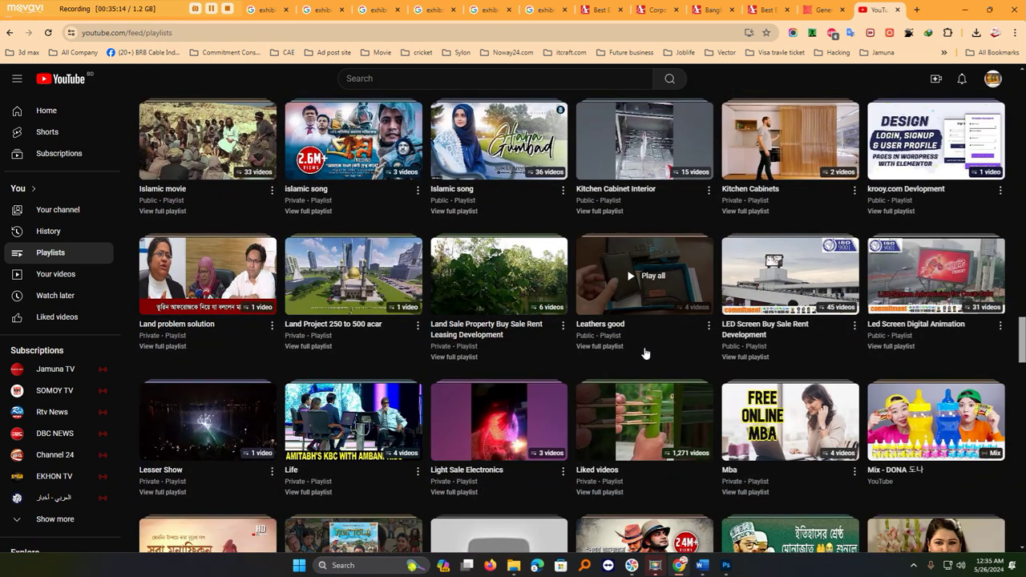
scroll(646, 352, "down", 3)
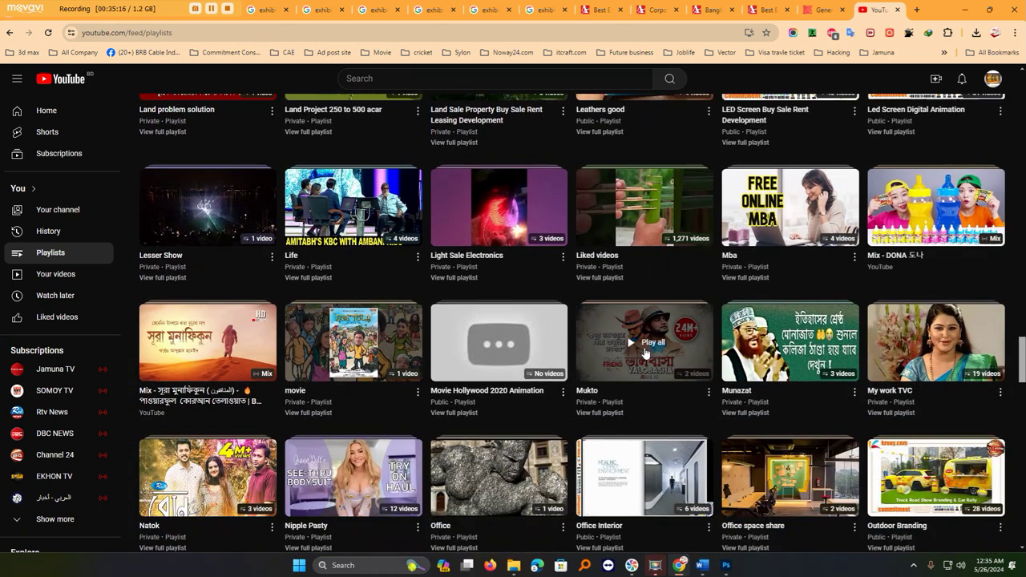
scroll(645, 352, "down", 3)
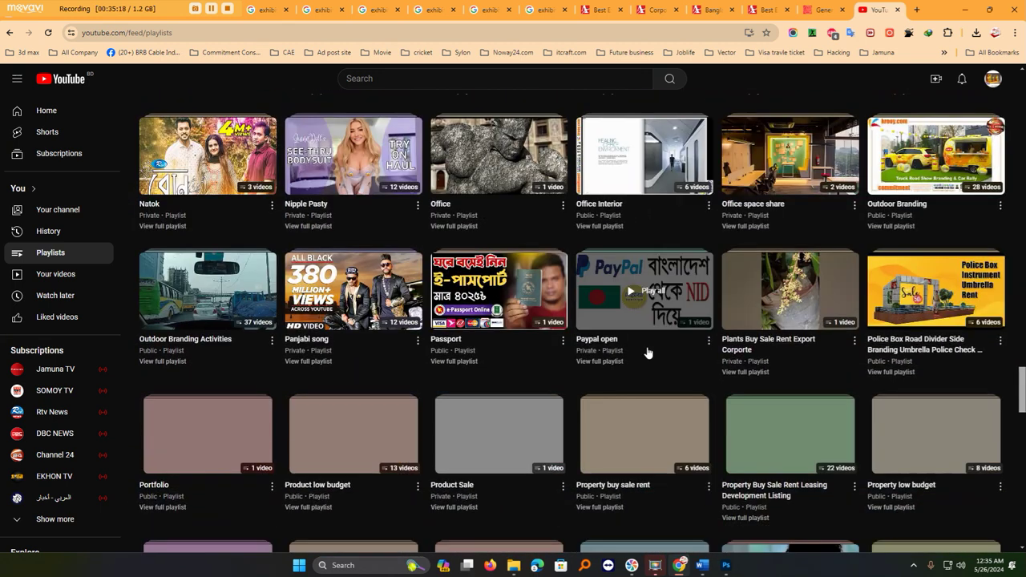
scroll(648, 352, "down", 2)
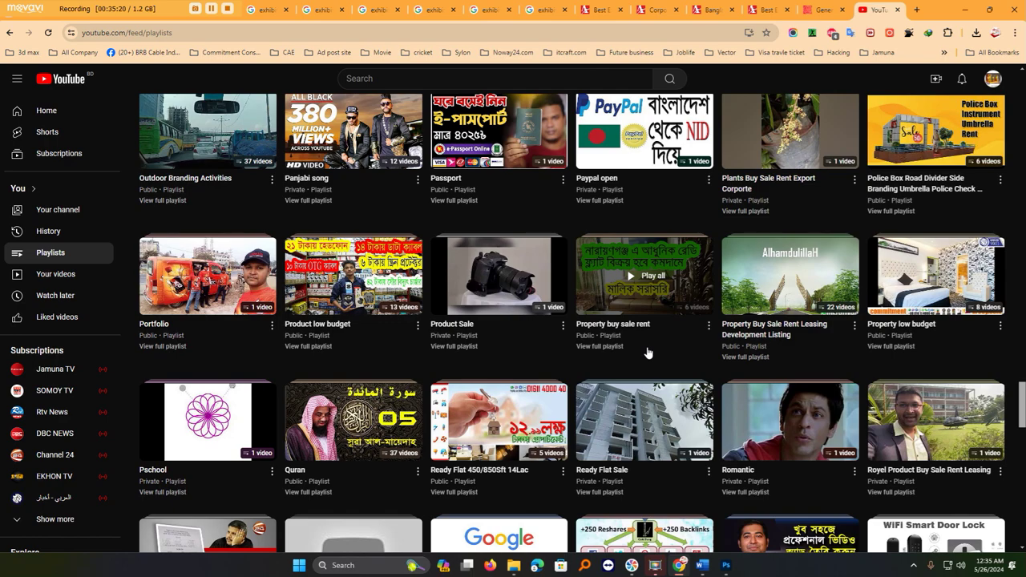
scroll(648, 352, "up", 10)
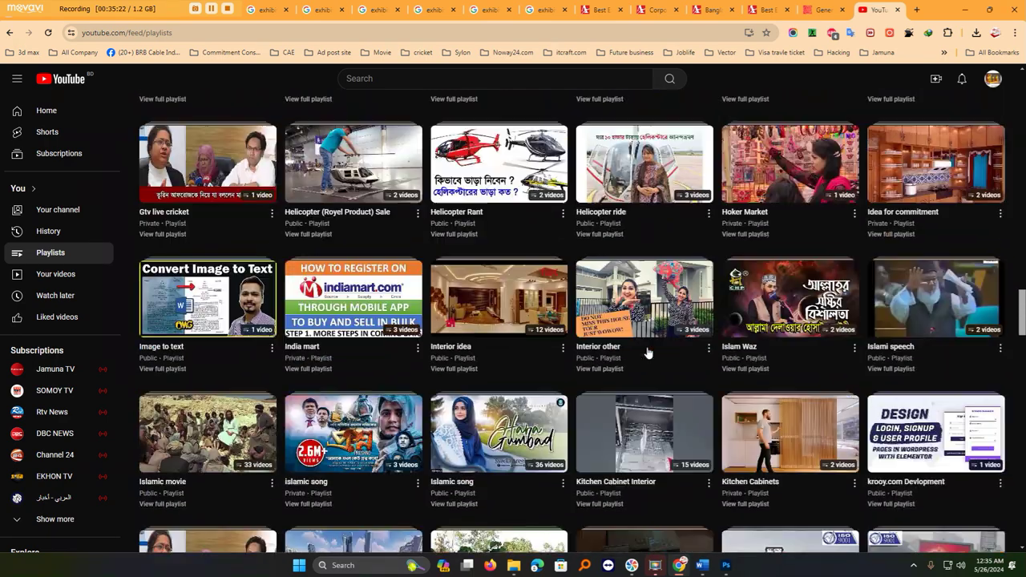
scroll(648, 354, "up", 2)
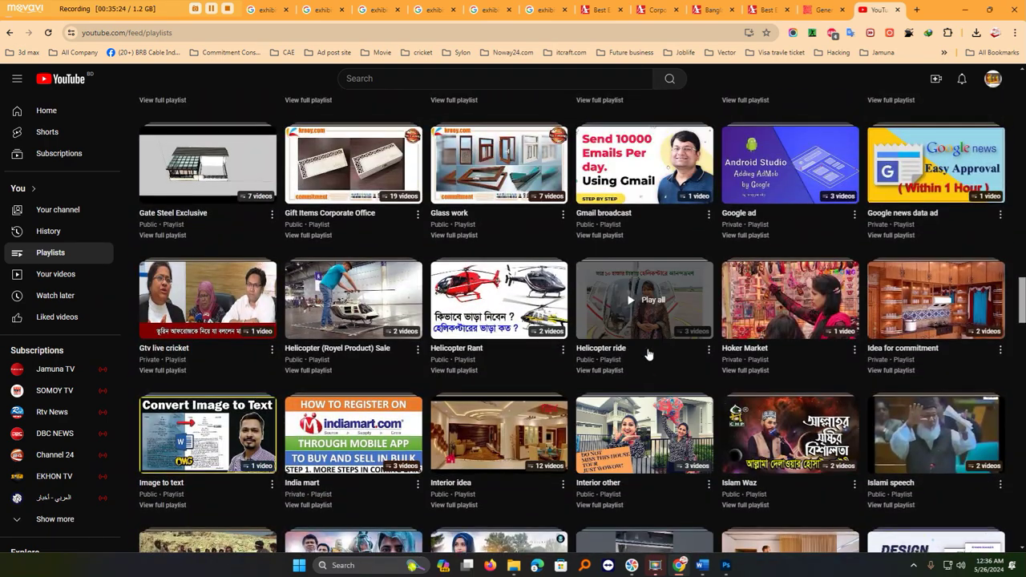
scroll(648, 355, "up", 3)
scroll(648, 355, "up", 2)
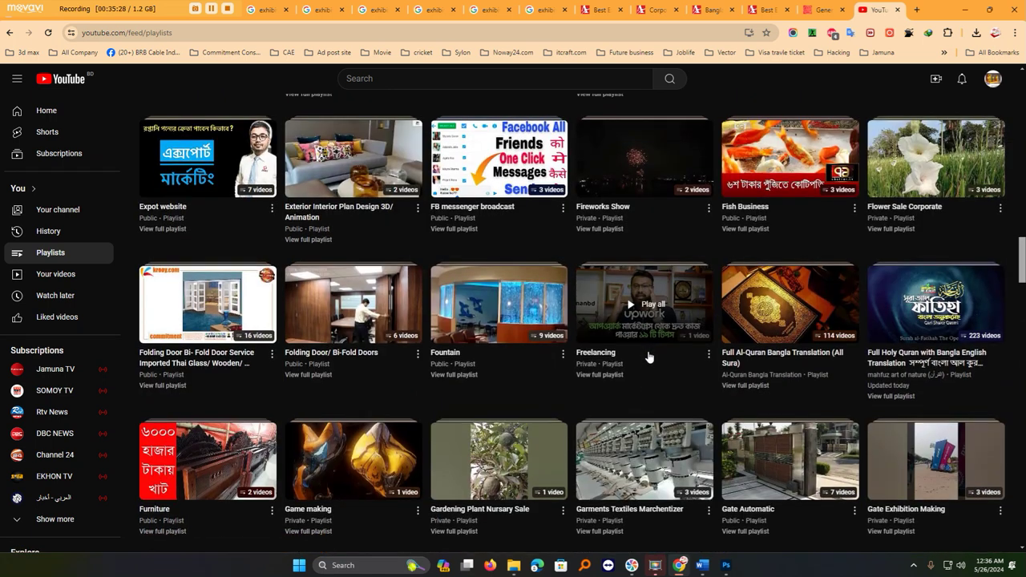
scroll(649, 356, "up", 2)
scroll(648, 351, "up", 2)
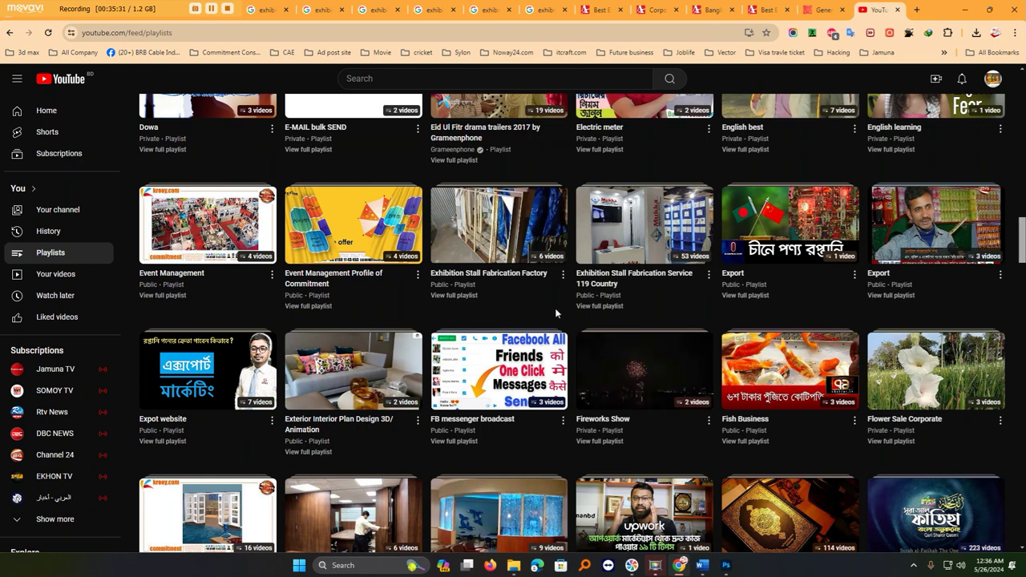
left_click(608, 280)
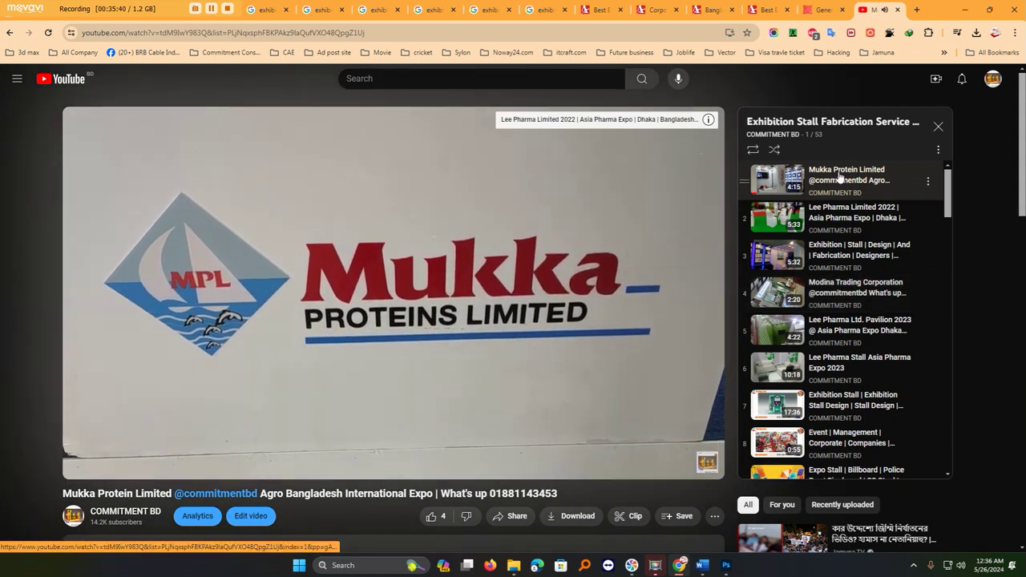
Copy the share link of the Mukka Protein Limited expo video, close the share dialog and pause the video.
left_click(518, 518)
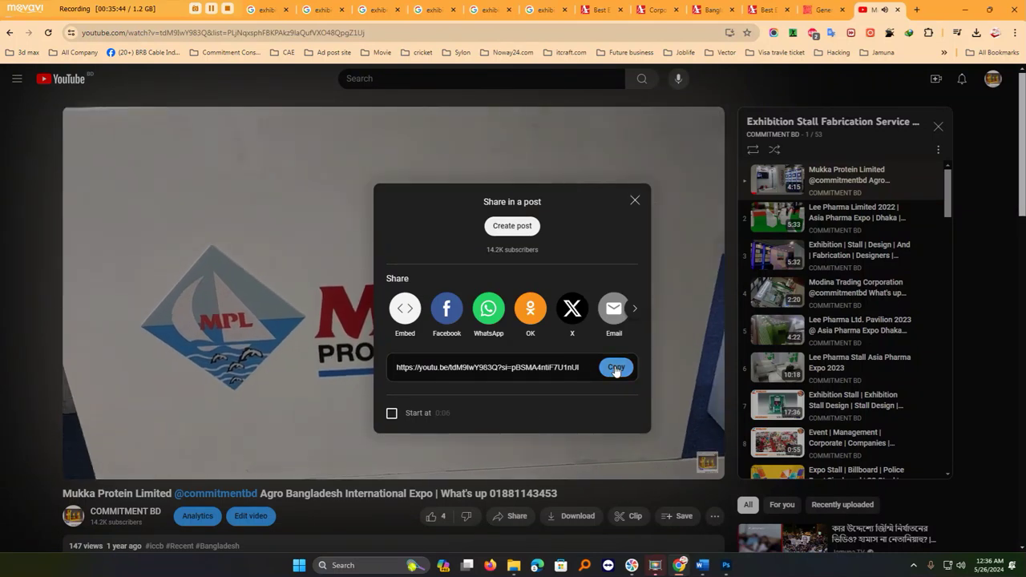
left_click(613, 365)
left_click(634, 199)
left_click(494, 286)
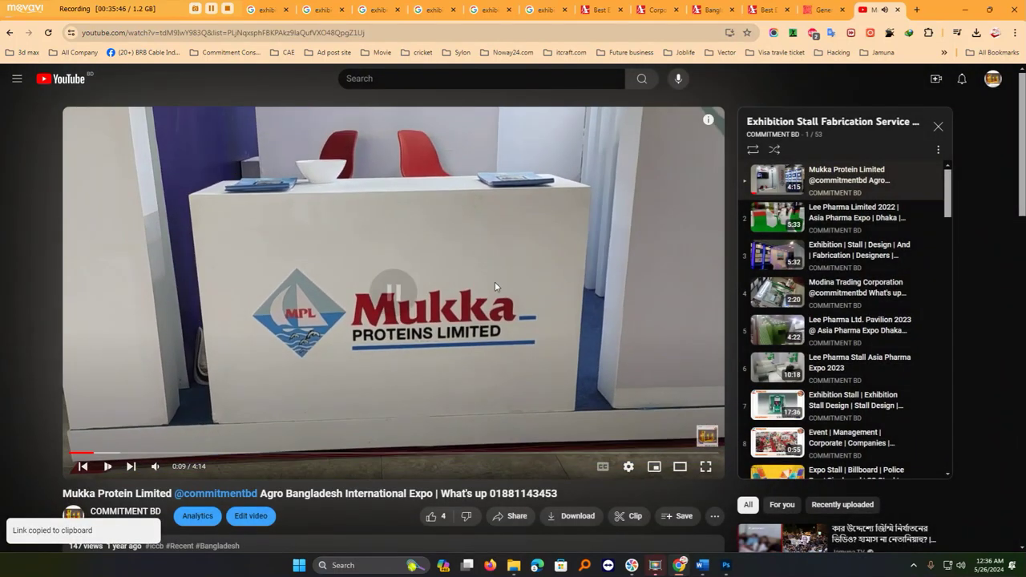
Return to the alixpo.com ad form, paste the copied link as the Detailed Video Link, and try detecting the current location for the address.
left_click(825, 9)
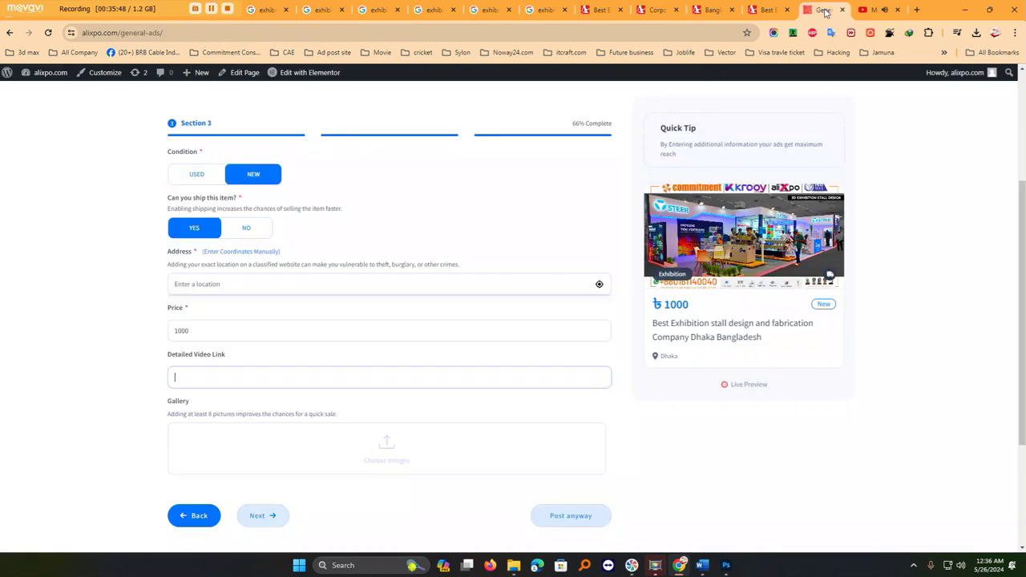
key("ctrl+v")
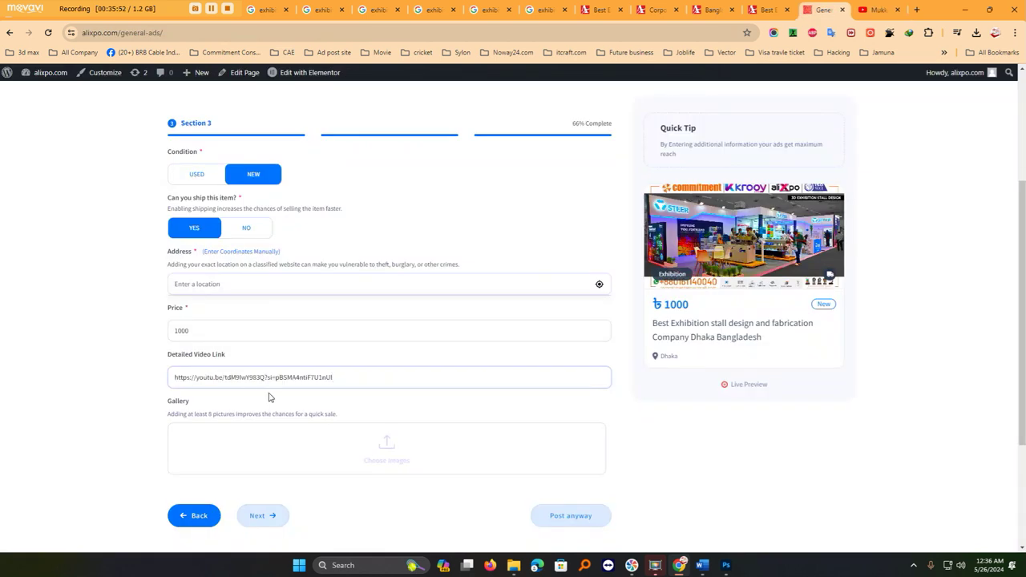
left_click(599, 286)
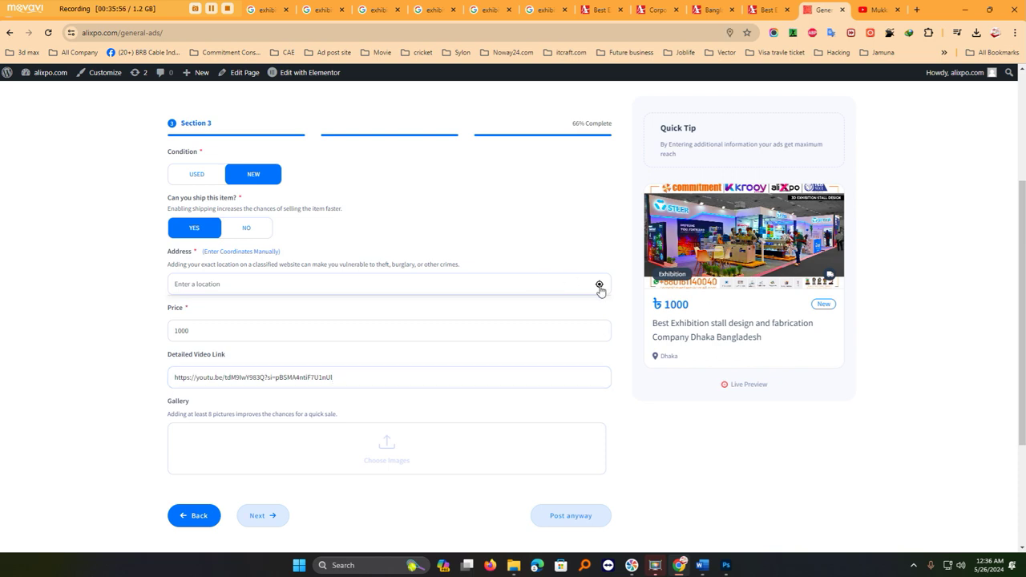
Upload Slide3, Slide5, Slide6, Slide7 and Slide8 from the Master Design folder to the ad's Gallery.
scroll(468, 363, "down", 2)
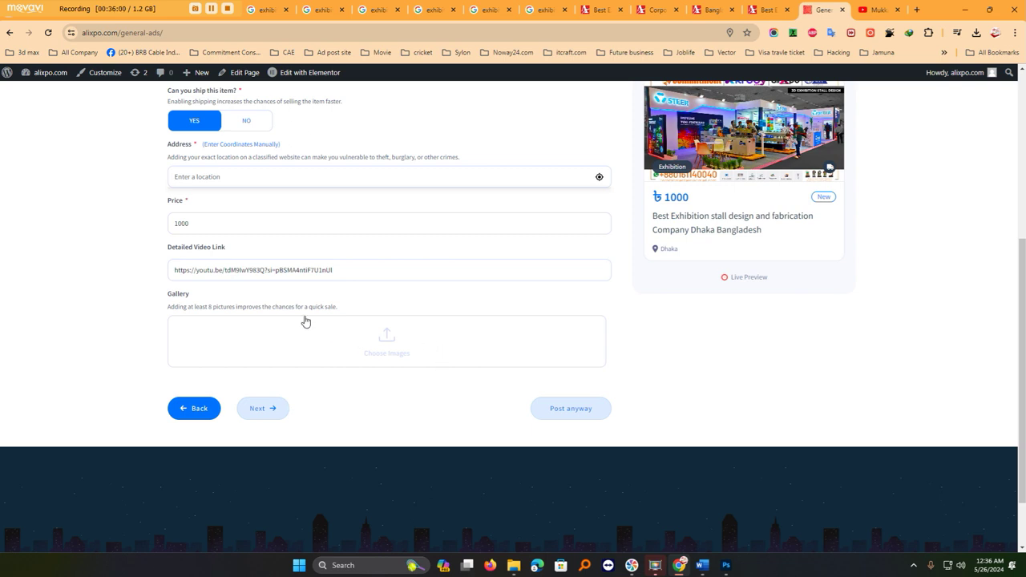
left_click(384, 341)
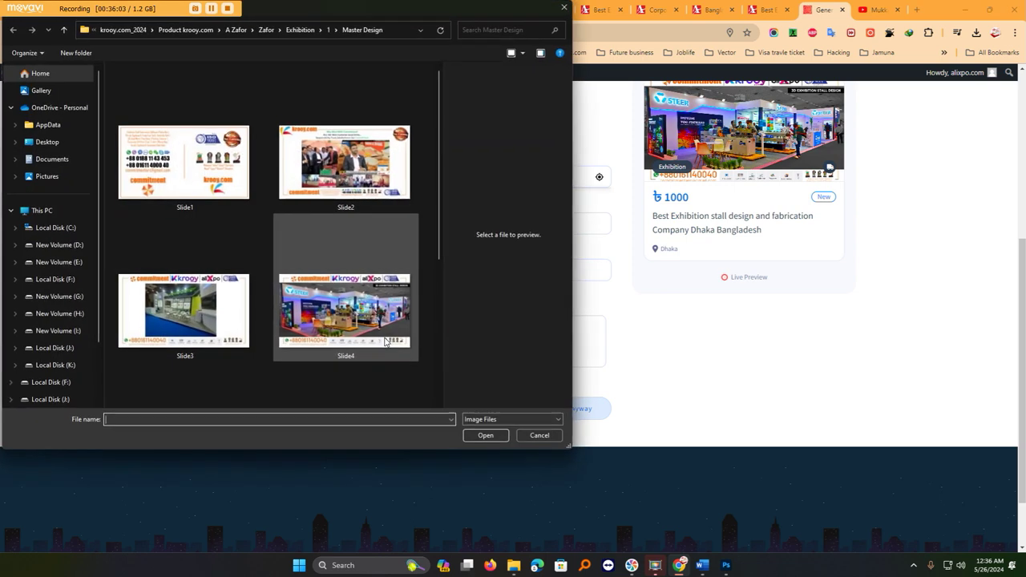
left_click(184, 303)
scroll(235, 290, "down", 2)
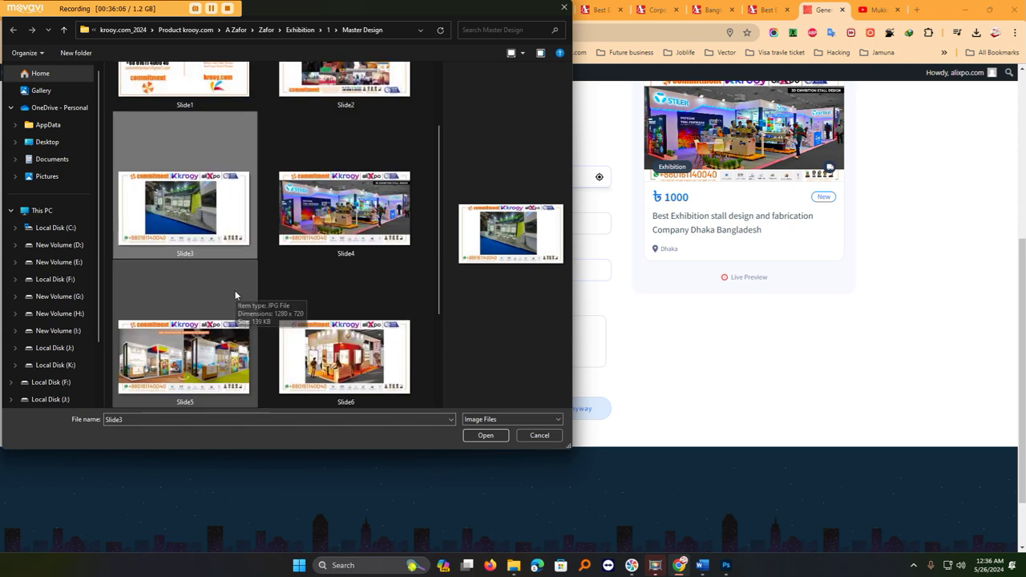
left_click(234, 359, "ctrl")
left_click(298, 361, "ctrl")
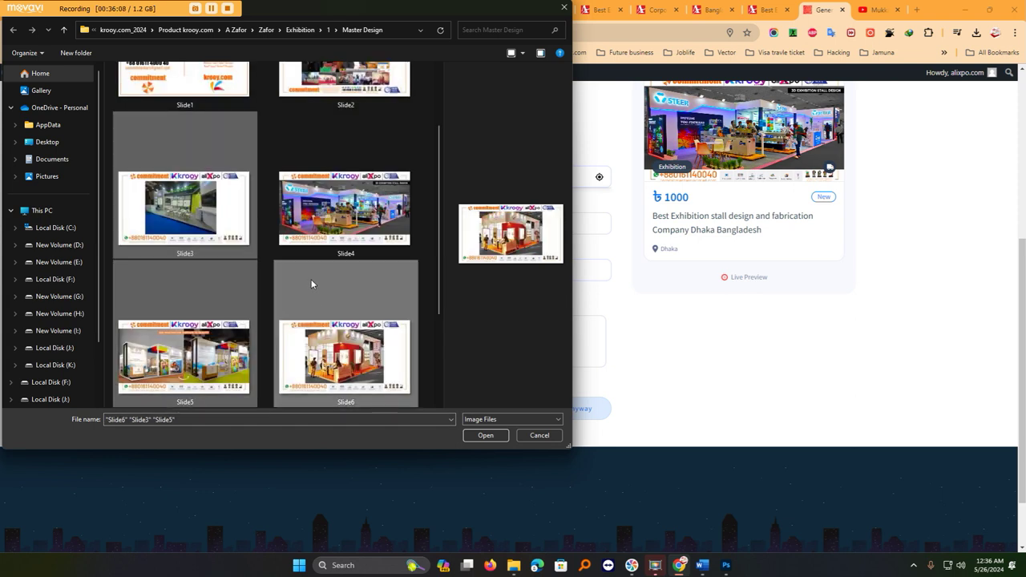
scroll(309, 282, "down", 2)
left_click(240, 348, "ctrl")
left_click(296, 330, "ctrl")
scroll(293, 324, "up", 3)
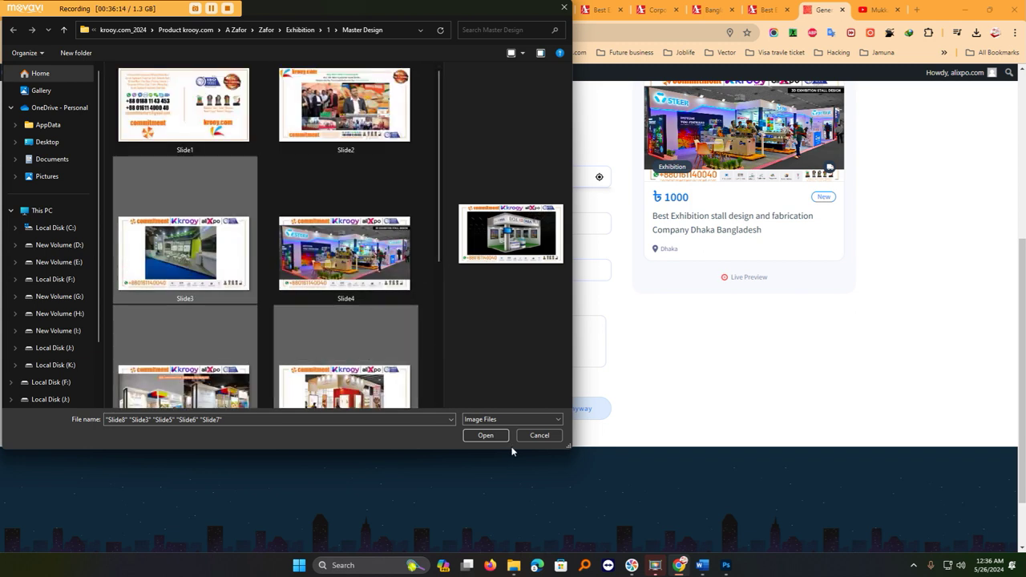
left_click(486, 434)
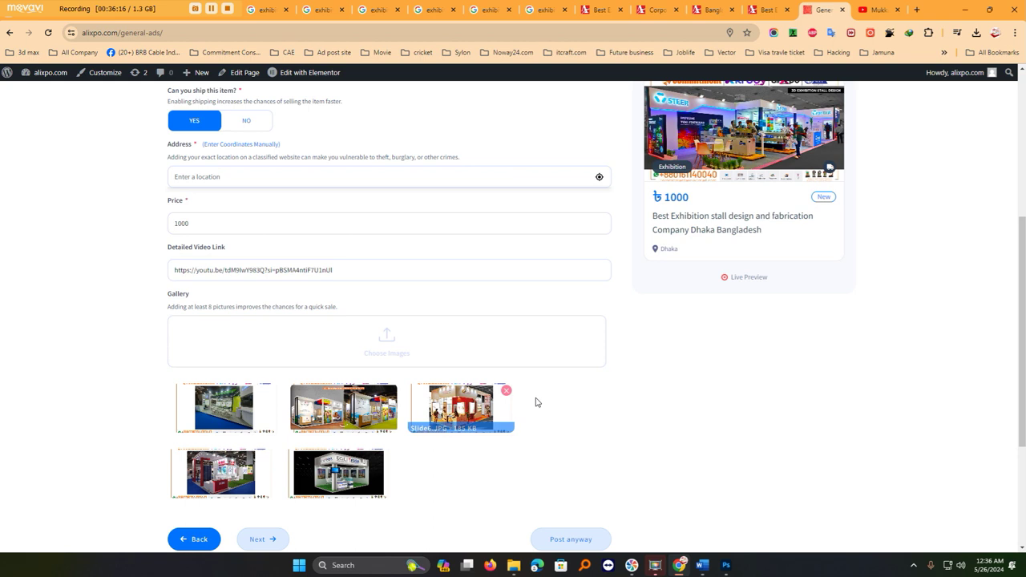
scroll(537, 401, "down", 1)
scroll(393, 409, "up", 1)
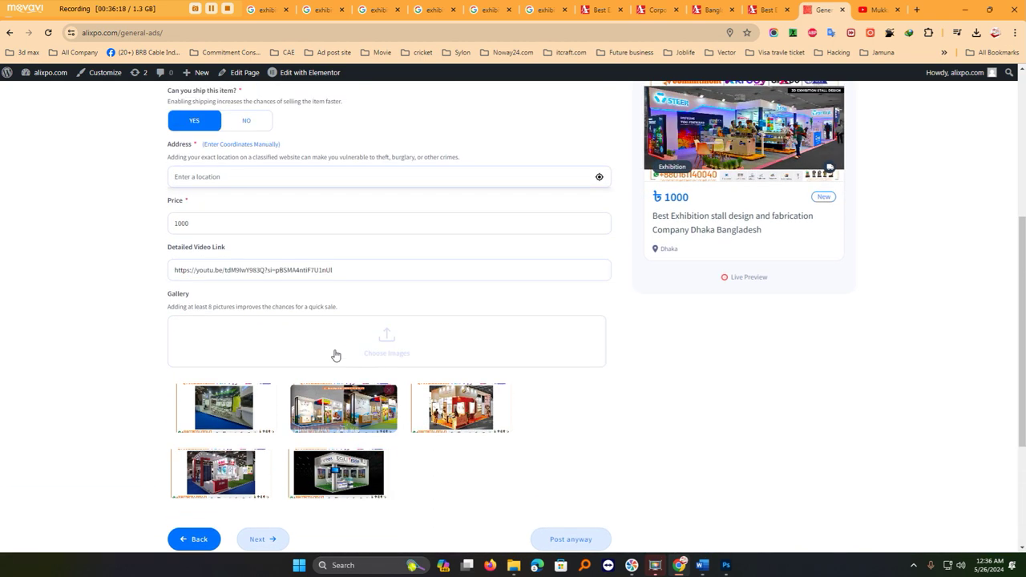
scroll(350, 360, "down", 2)
scroll(273, 337, "up", 2)
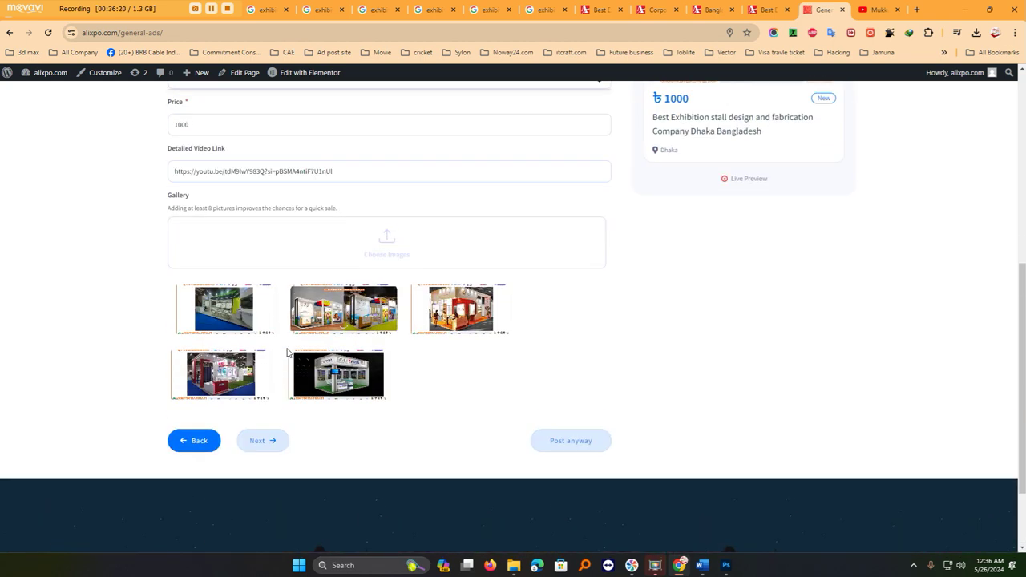
scroll(288, 341, "up", 2)
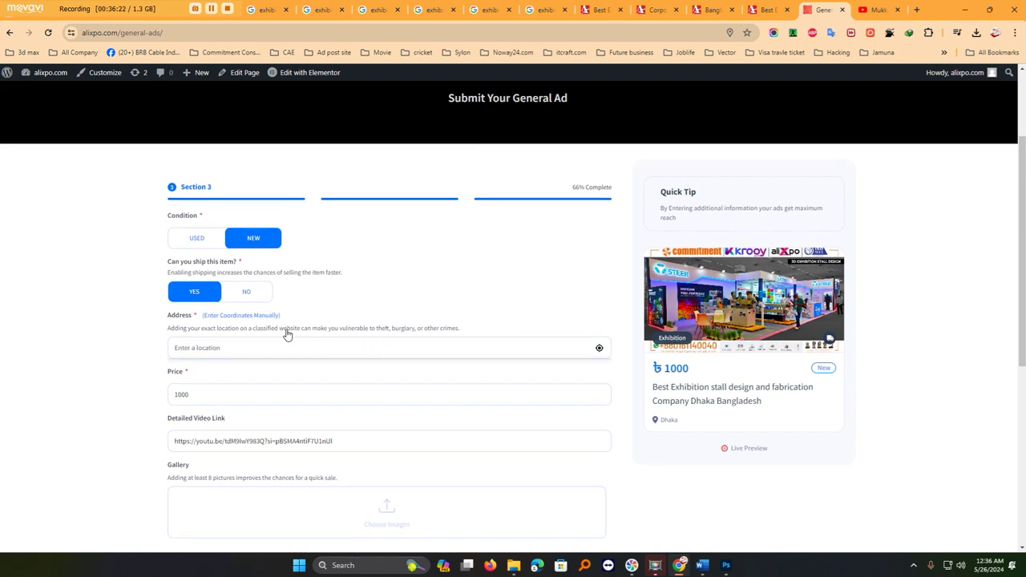
Fill in the ad's required Address field with the business's area, city and country.
scroll(286, 330, "down", 1)
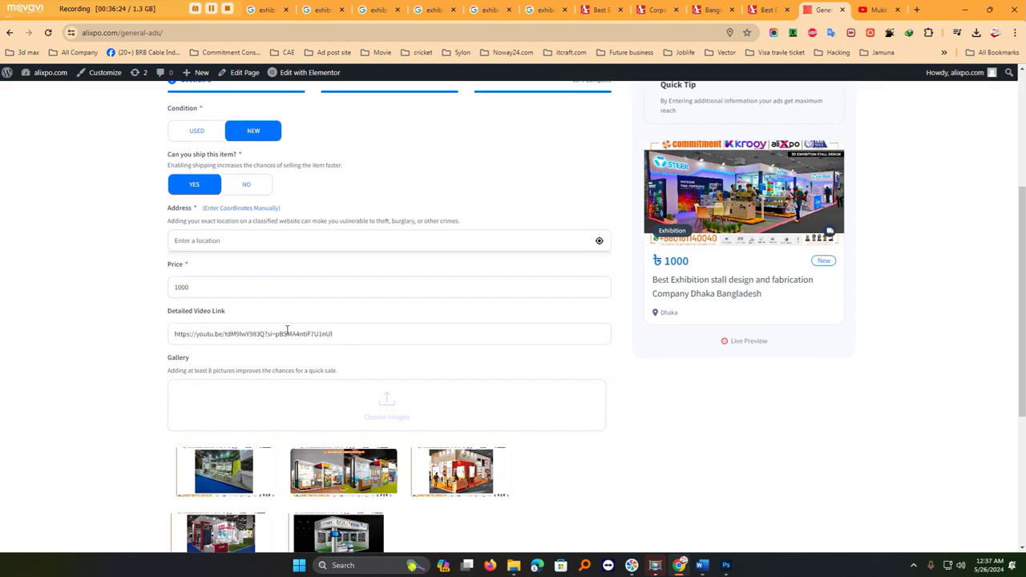
scroll(287, 331, "down", 3)
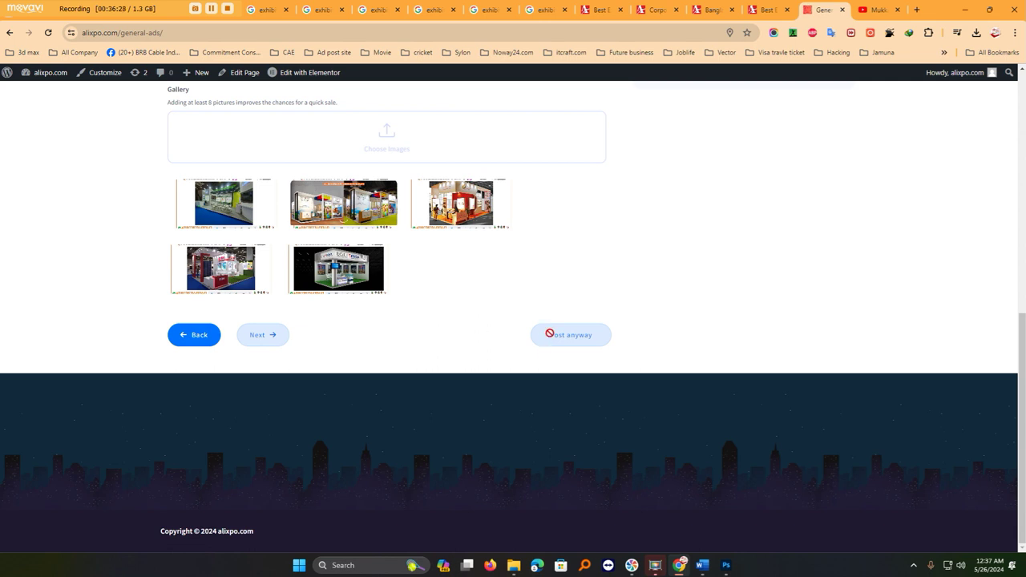
scroll(537, 332, "up", 2)
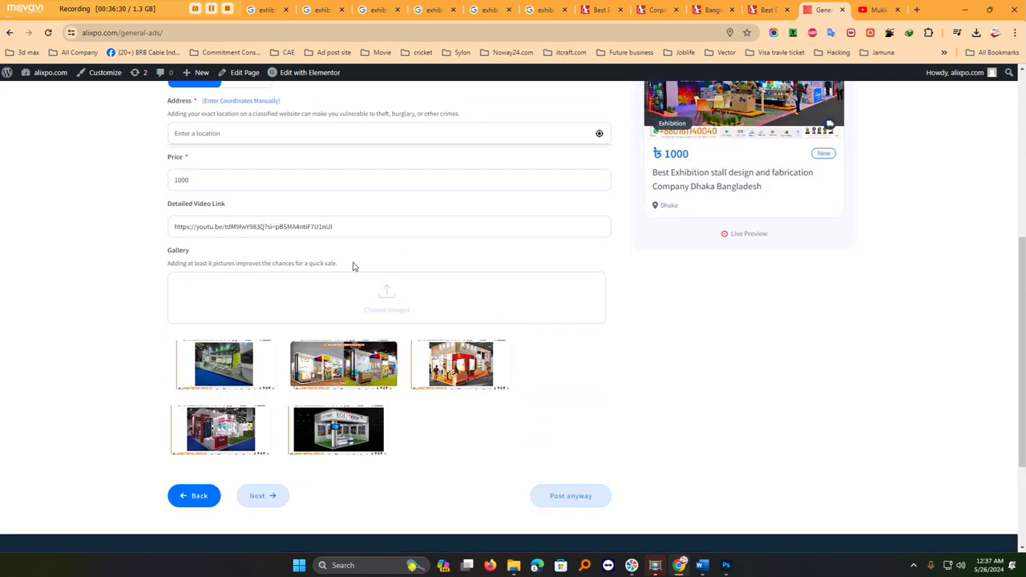
scroll(351, 273, "up", 1)
left_click(338, 245)
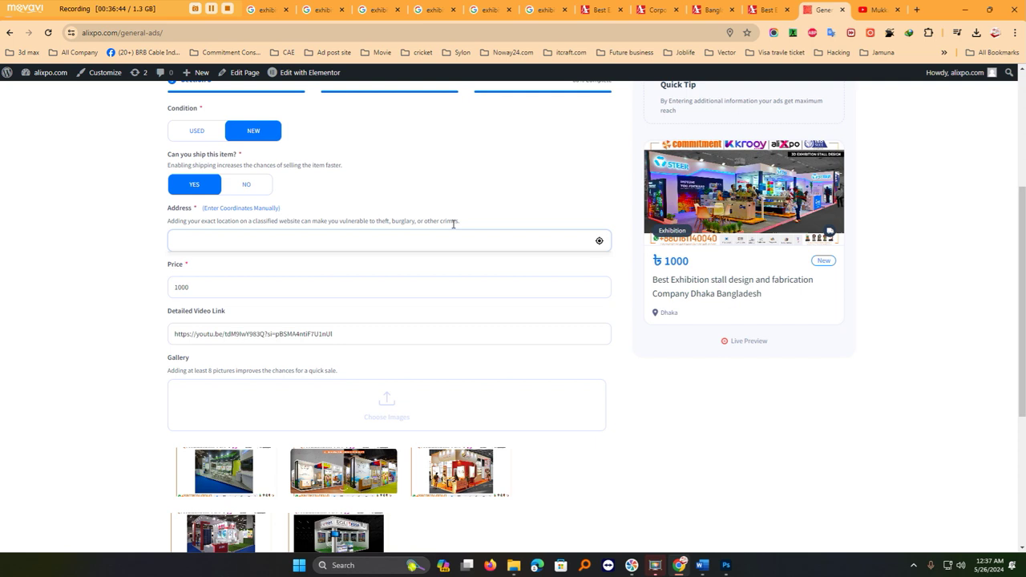
scroll(454, 233, "up", 1)
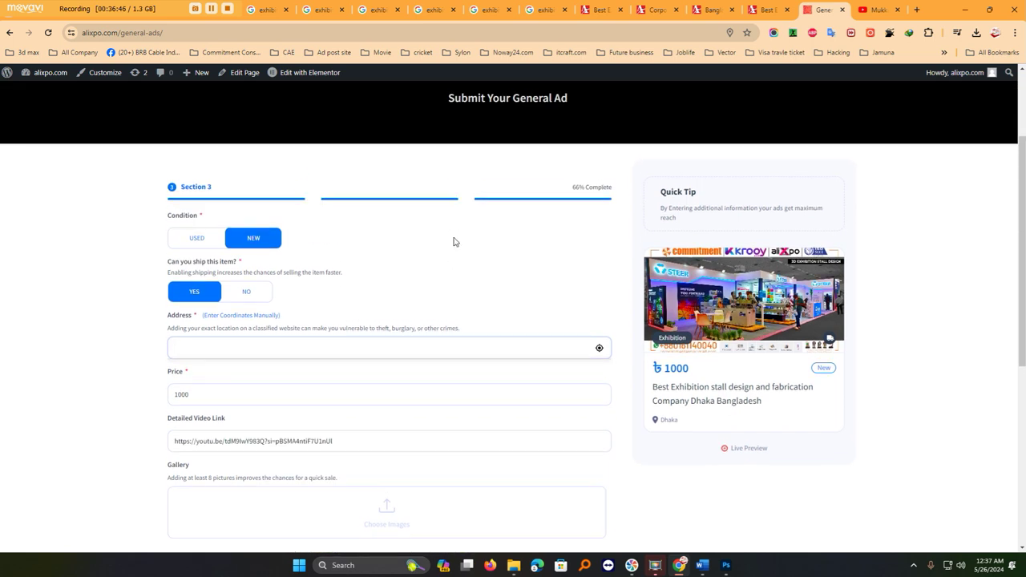
scroll(453, 242, "down", 1)
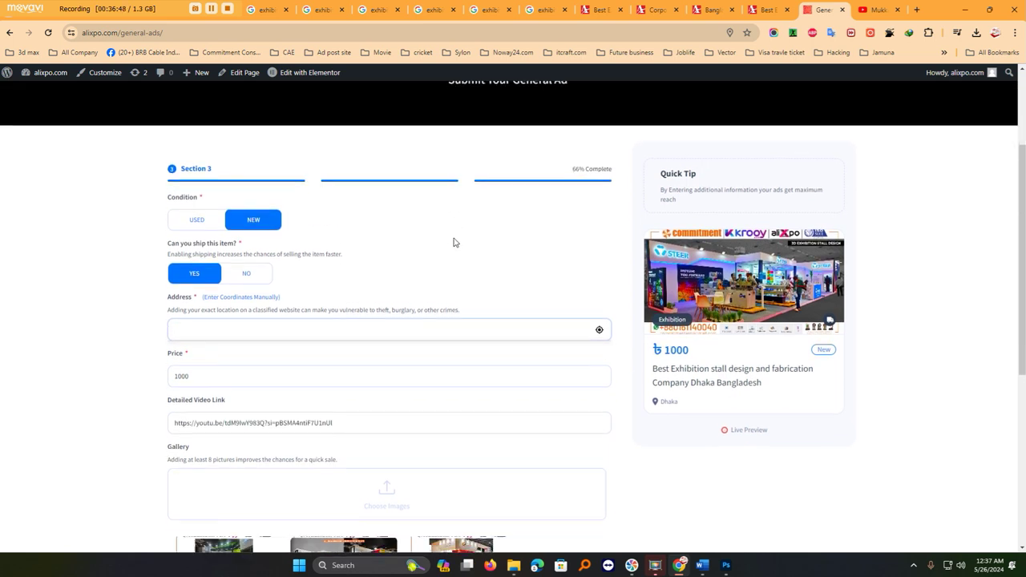
scroll(333, 324, "down", 5)
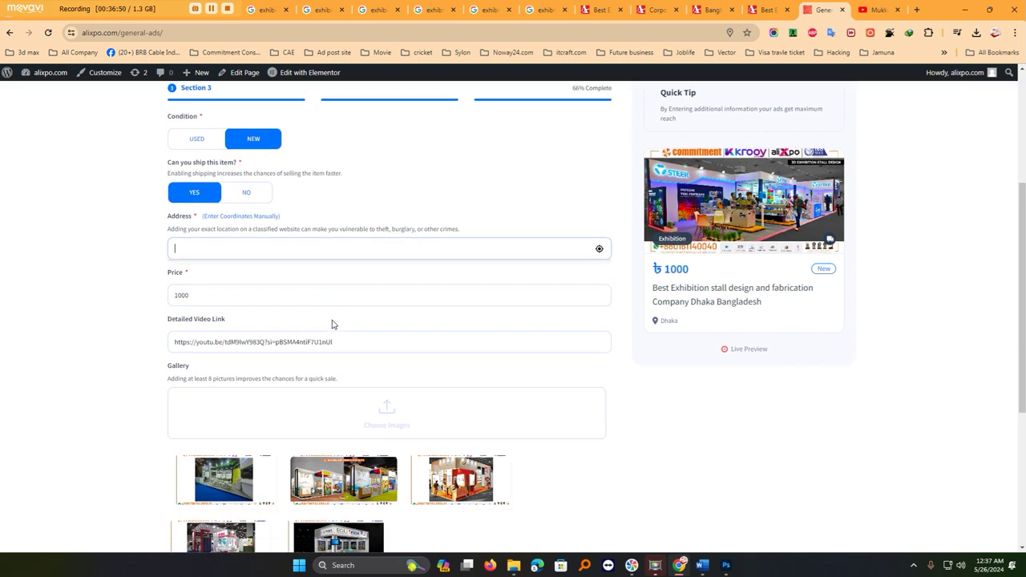
scroll(338, 319, "up", 5)
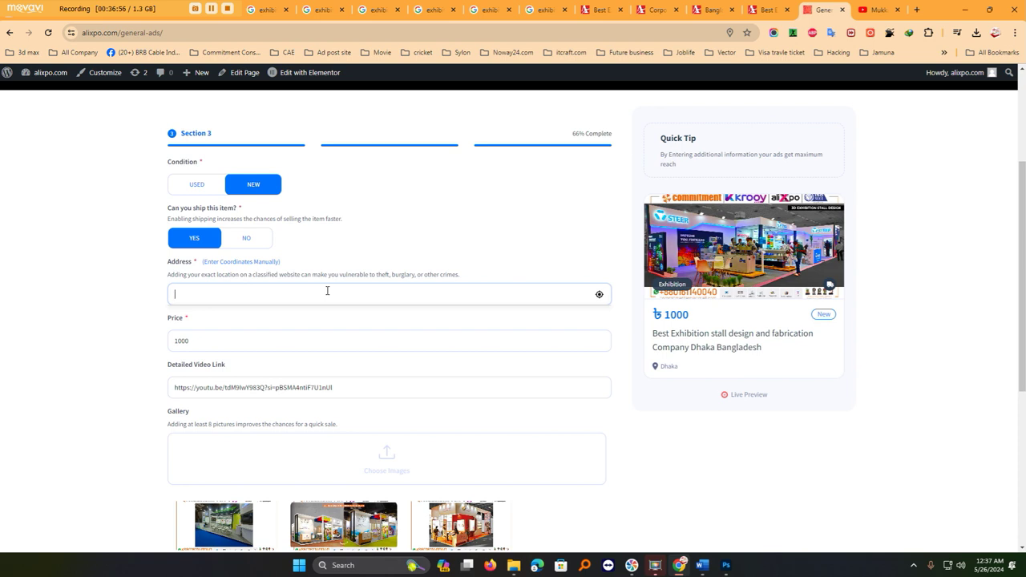
type("haka")
double_click(183, 295)
type("B")
scroll(153, 425, "down", 2)
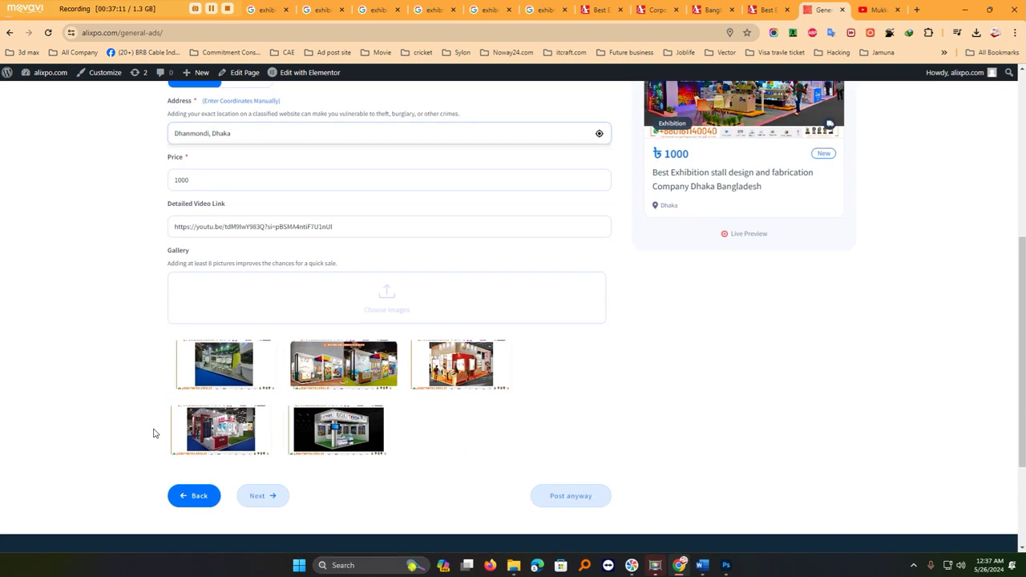
scroll(168, 425, "up", 1)
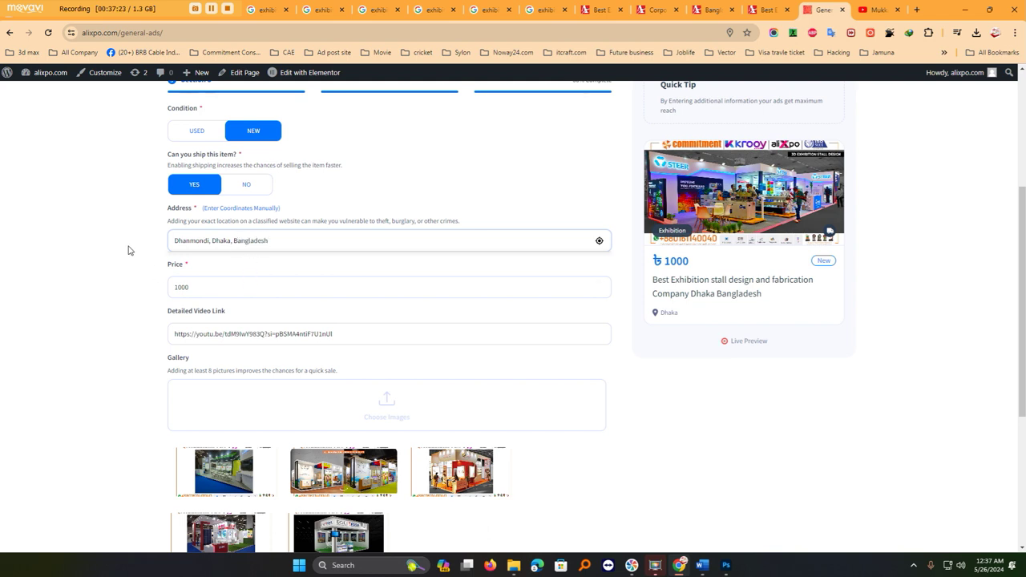
Go back to Section 1 of the ad form and review the content text, featured image, location and category.
scroll(128, 249, "up", 1)
scroll(128, 248, "down", 4)
left_click(192, 341)
left_click(194, 353)
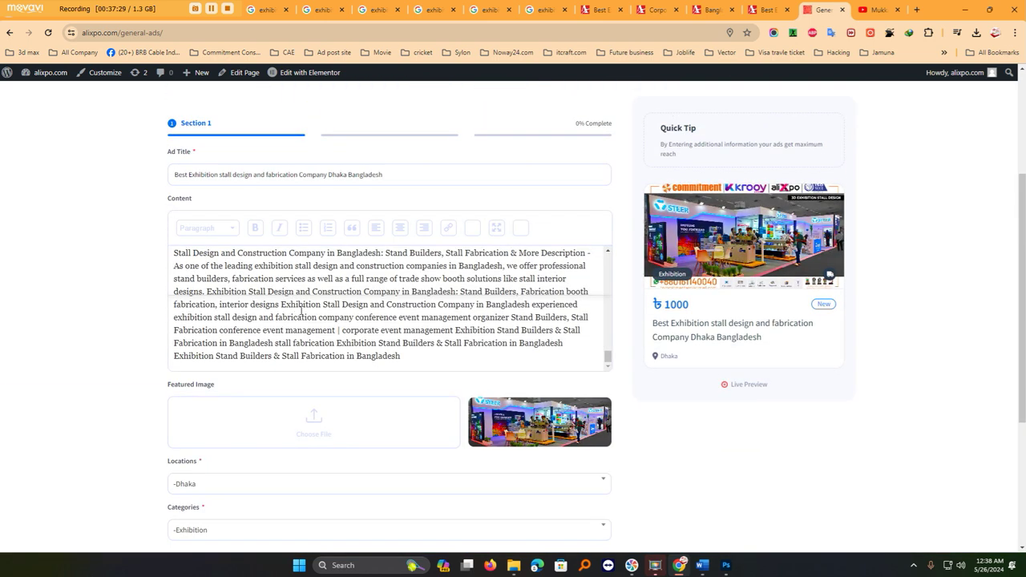
scroll(301, 311, "down", 3)
scroll(328, 147, "up", 5)
scroll(327, 147, "up", 1)
scroll(45, 168, "up", 1)
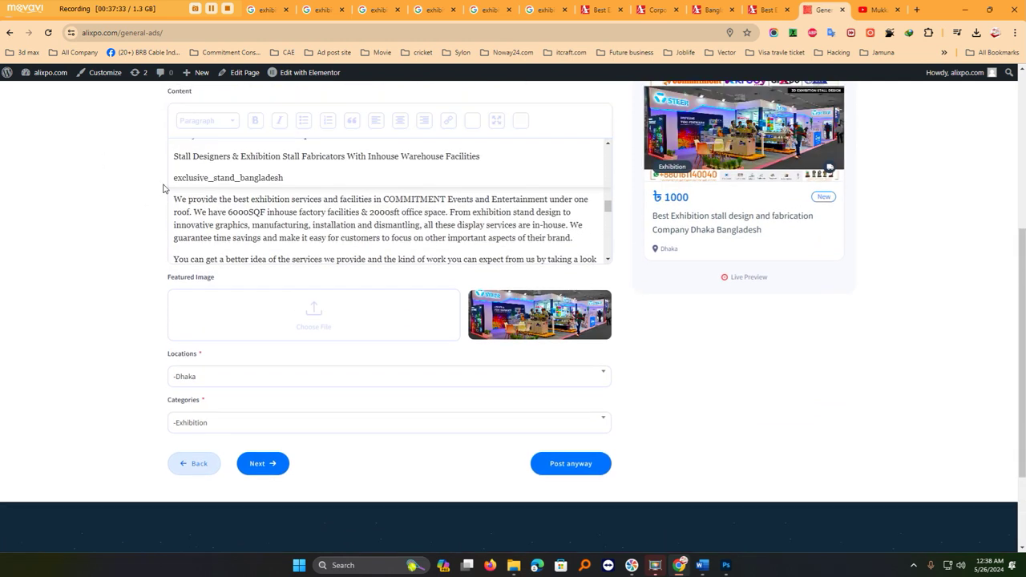
scroll(211, 225, "up", 5)
scroll(212, 225, "up", 10)
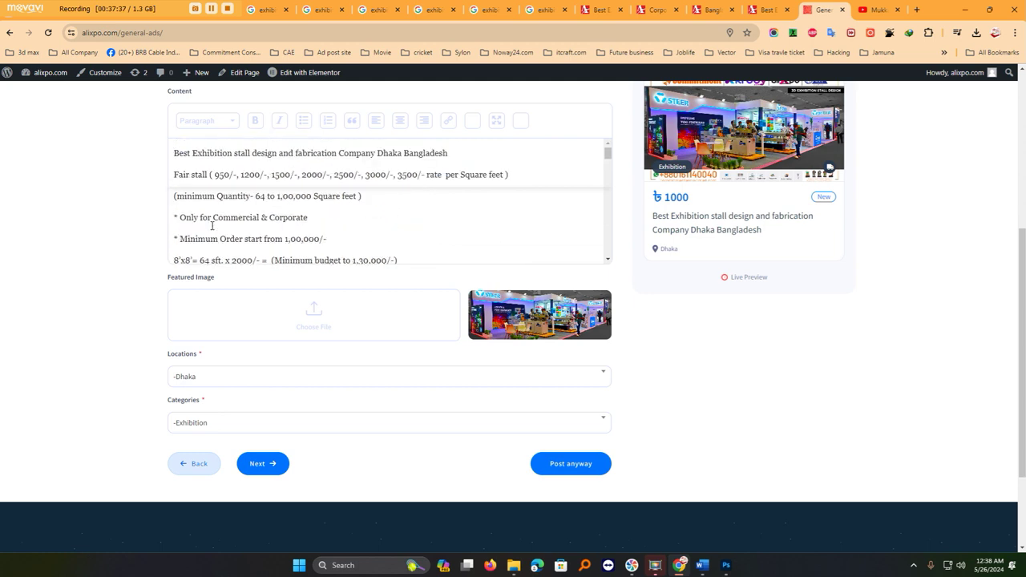
scroll(212, 226, "down", 15)
scroll(211, 225, "down", 5)
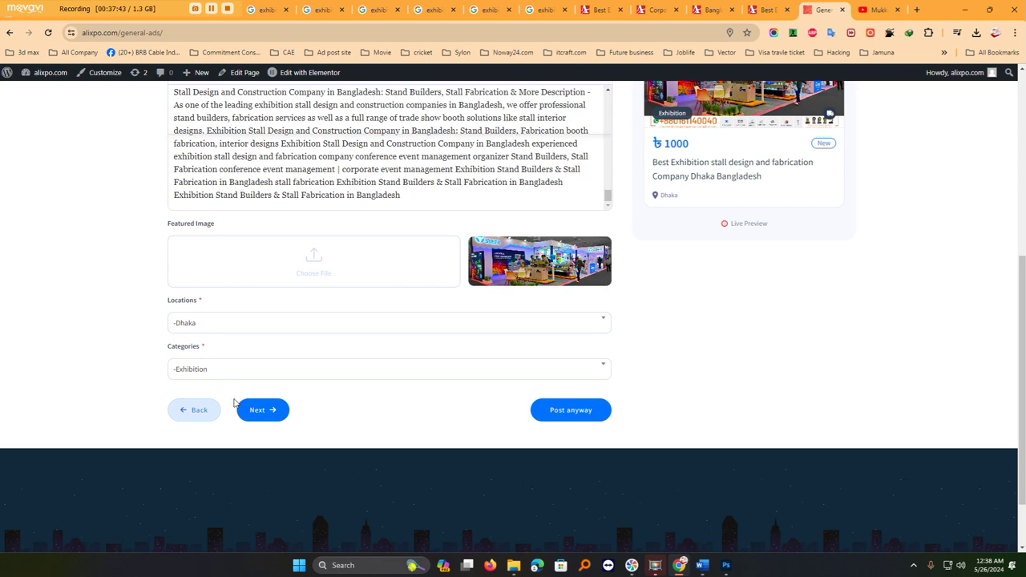
Return to Section 3 of the form and add the building name, followed by a comma, at the start of the address.
left_click(259, 414)
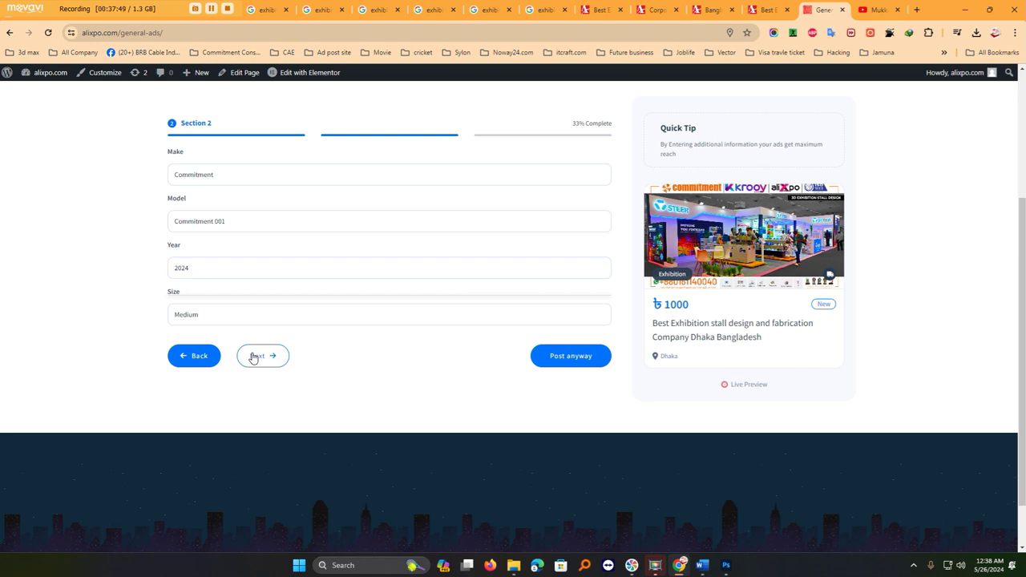
left_click(254, 357)
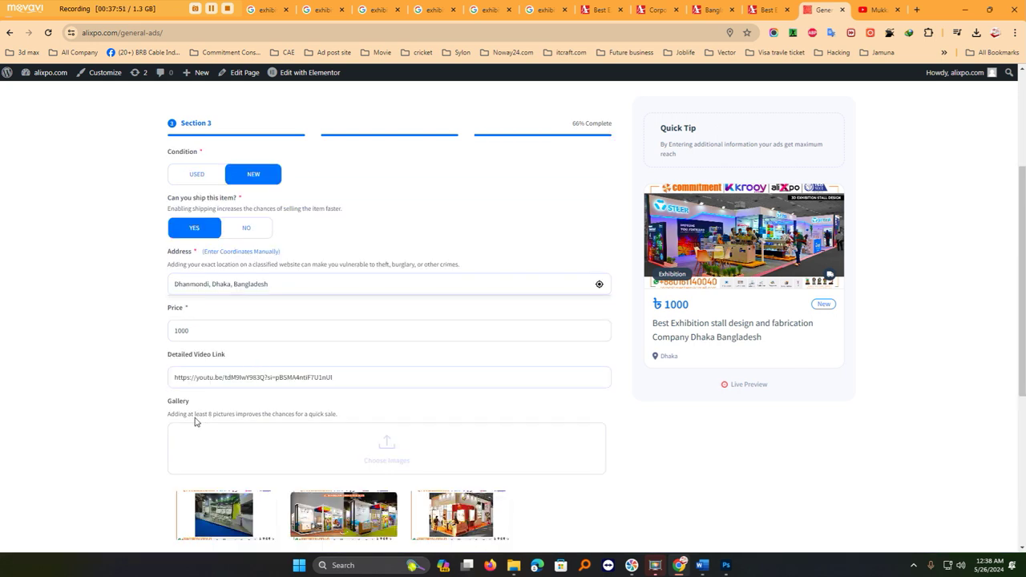
scroll(134, 416, "down", 3)
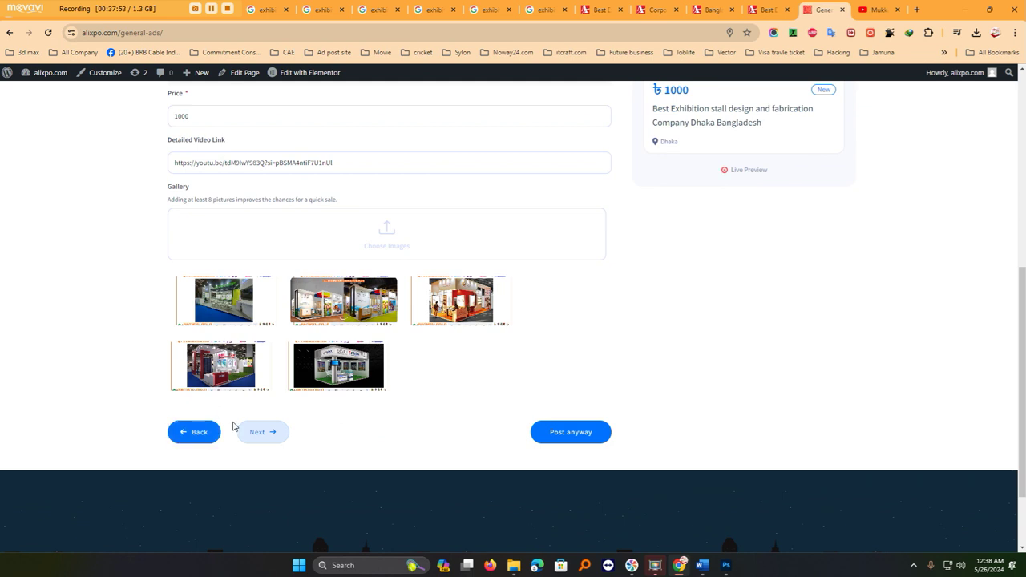
scroll(245, 427, "up", 2)
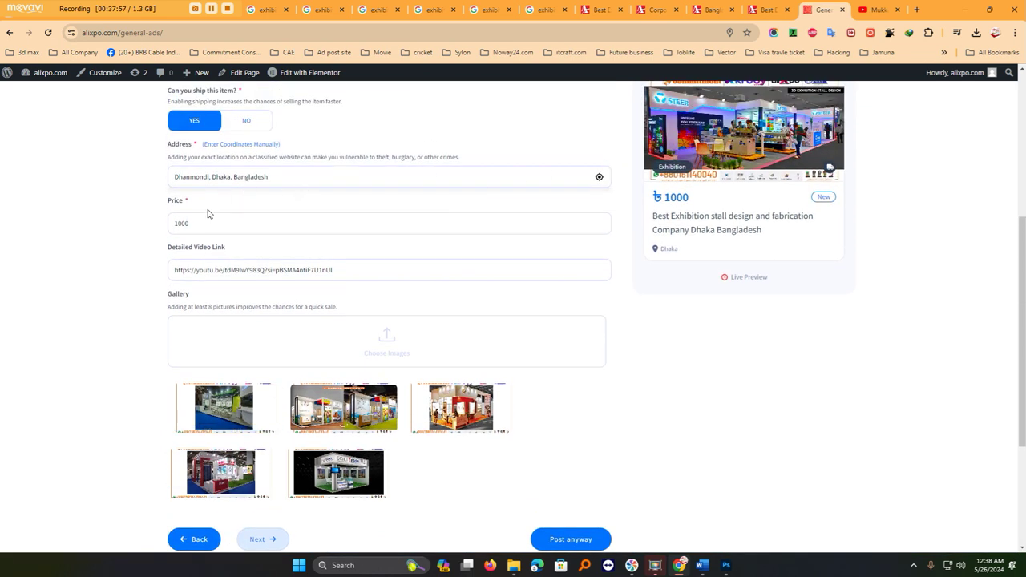
left_click(175, 176)
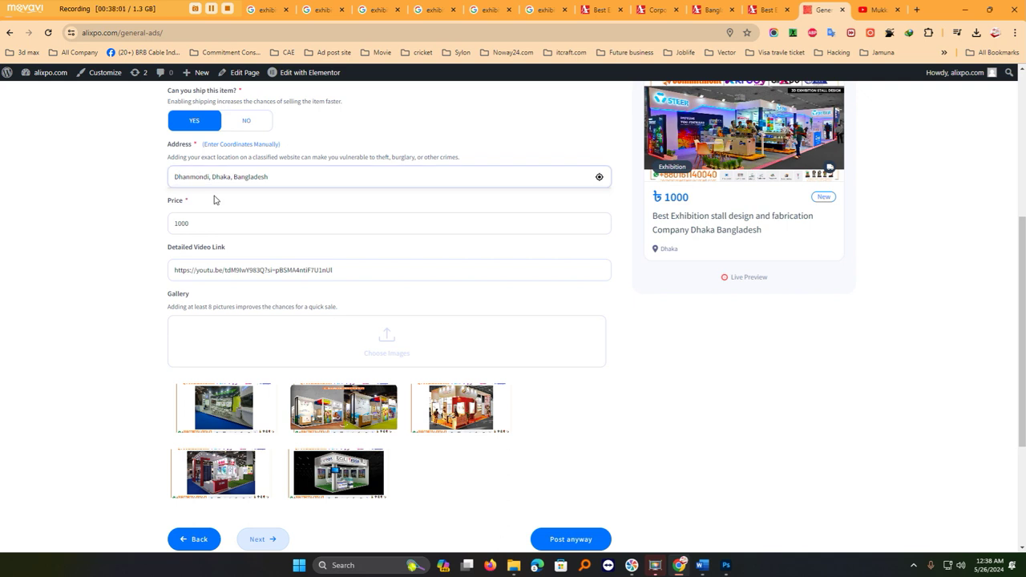
type(",")
key("Delete")
type("Mohammodia ")
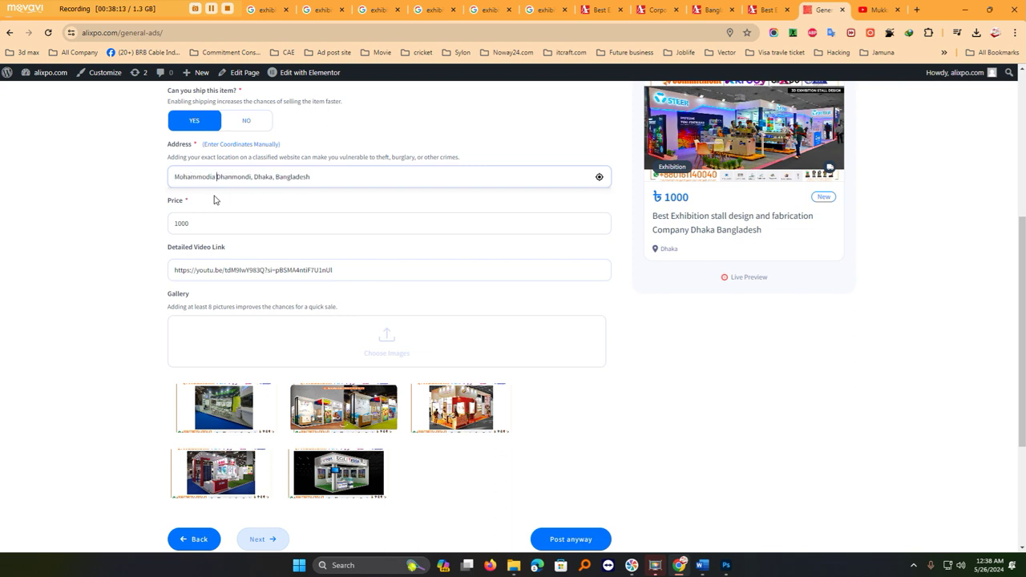
type("Super Market")
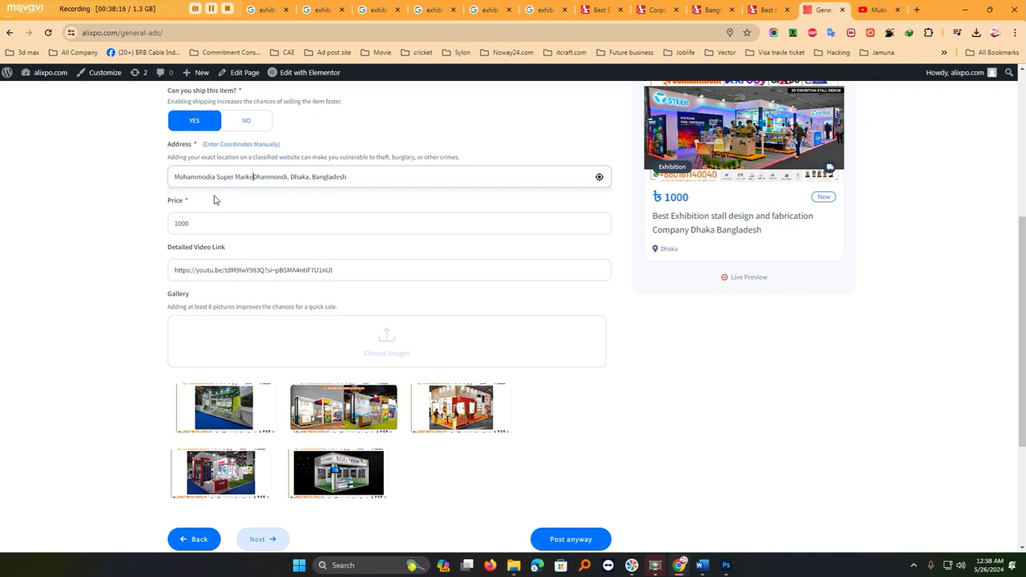
key("BackSpace")
type(",")
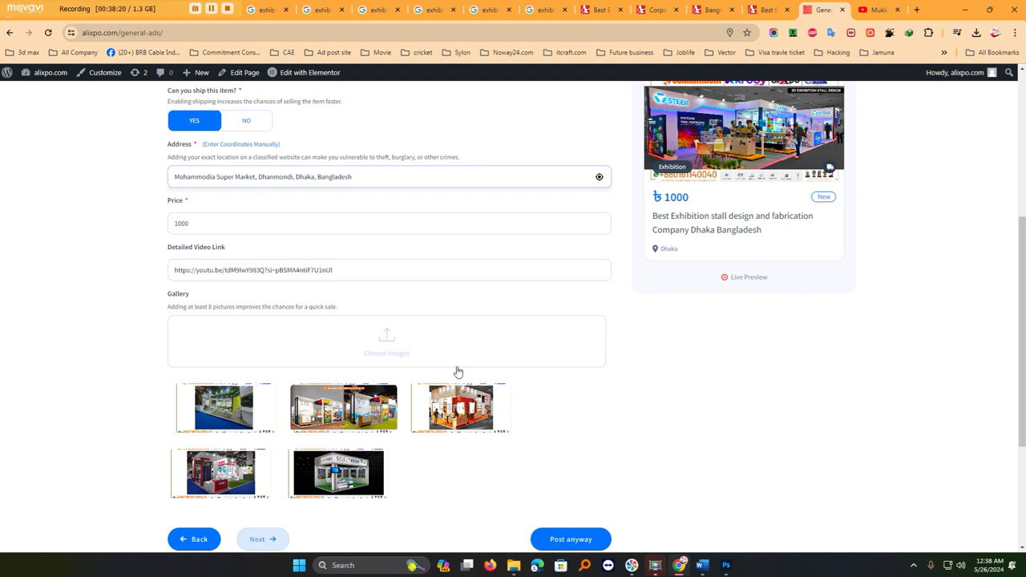
Check the Section 3 entries and post the exhibition stall design and fabrication ad.
scroll(327, 437, "down", 1)
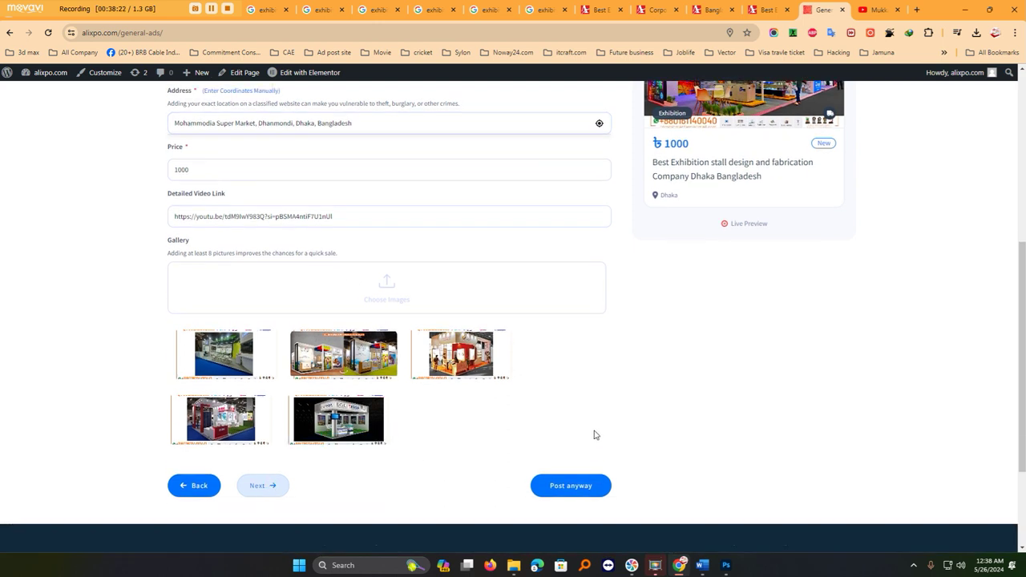
scroll(593, 437, "up", 2)
scroll(595, 424, "up", 3)
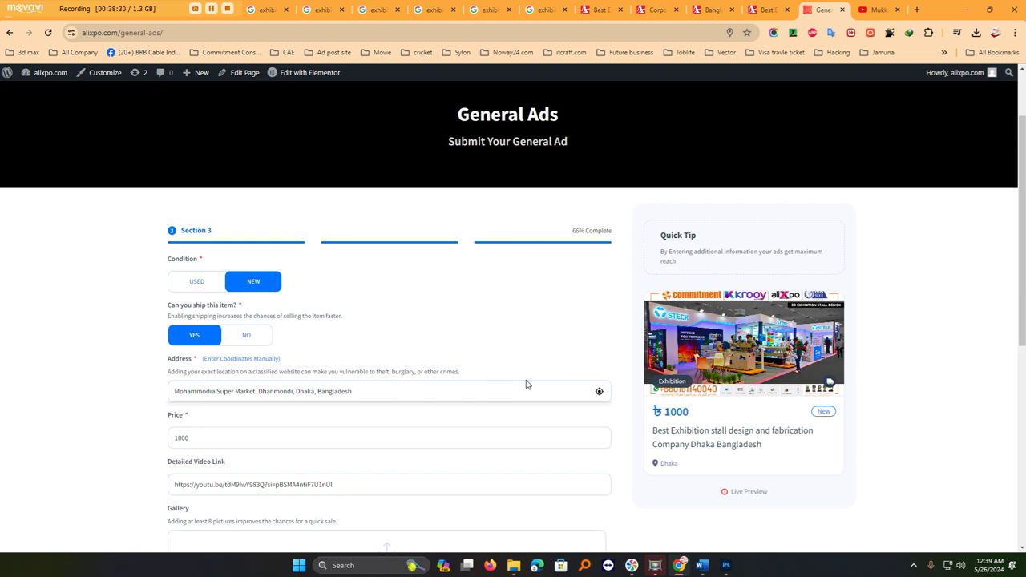
scroll(529, 381, "down", 3)
scroll(553, 385, "down", 2)
left_click(571, 434)
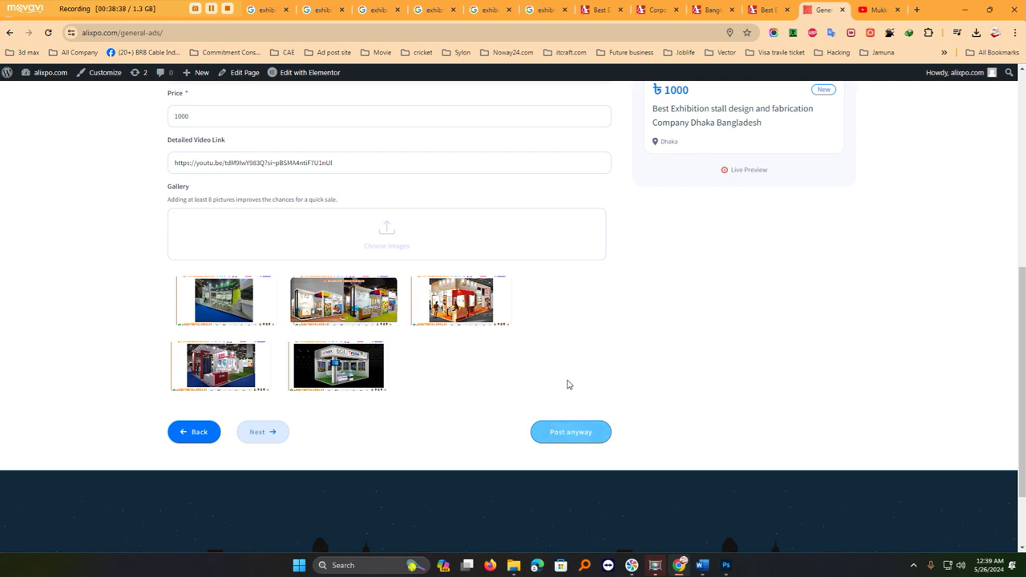
scroll(567, 385, "up", 1)
scroll(567, 385, "up", 2)
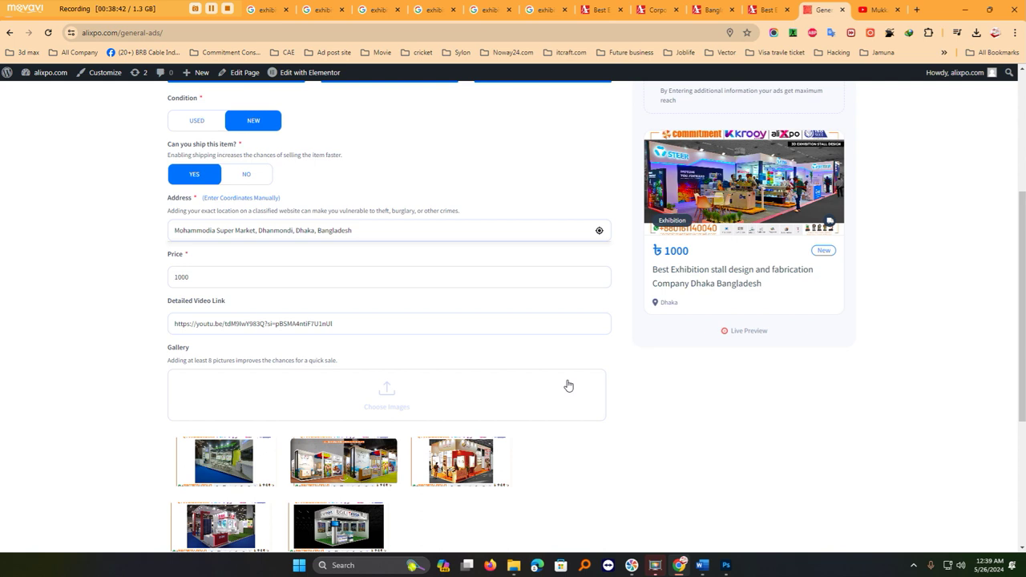
scroll(567, 386, "down", 4)
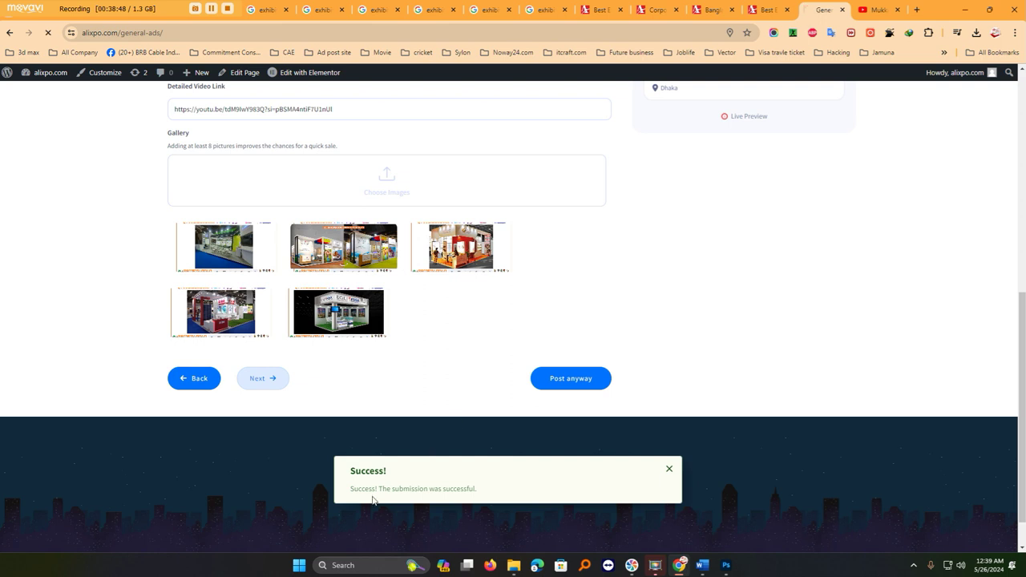
scroll(469, 418, "up", 3)
scroll(473, 418, "up", 1)
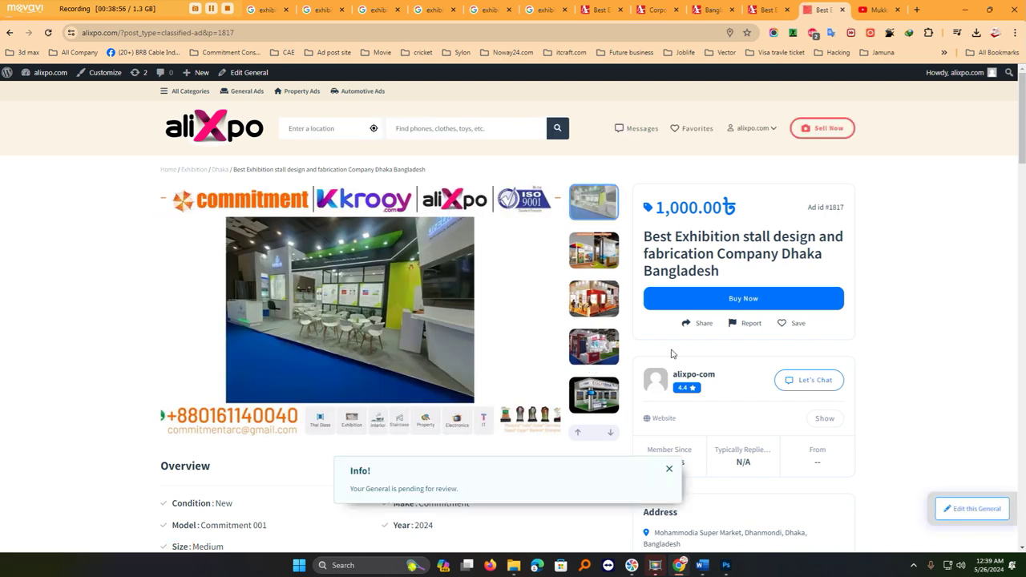
Review the posted ad's overview, description, detail video, address map and related items, and reveal its social share options.
scroll(783, 355, "down", 1)
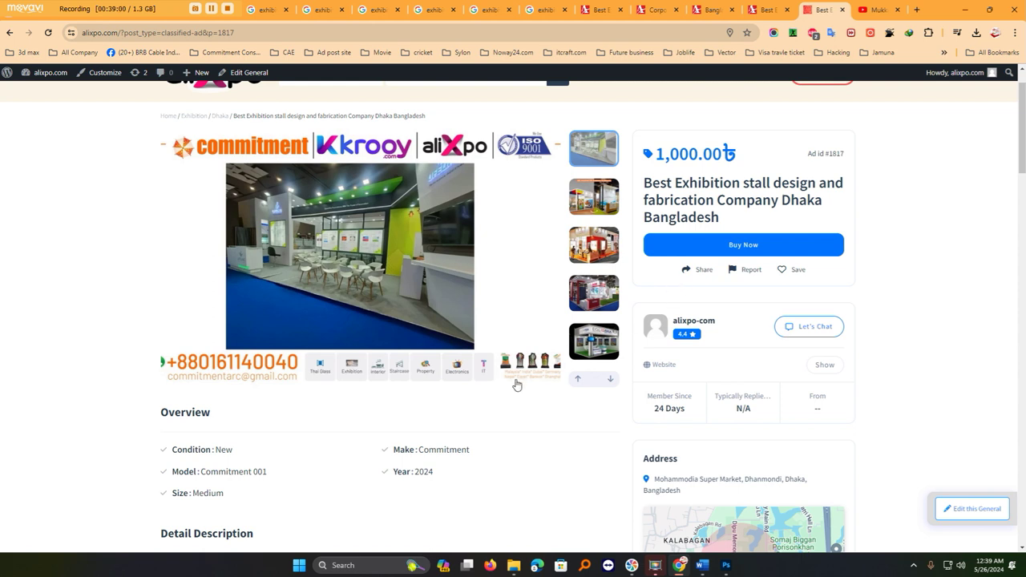
scroll(515, 385, "down", 3)
scroll(516, 385, "down", 4)
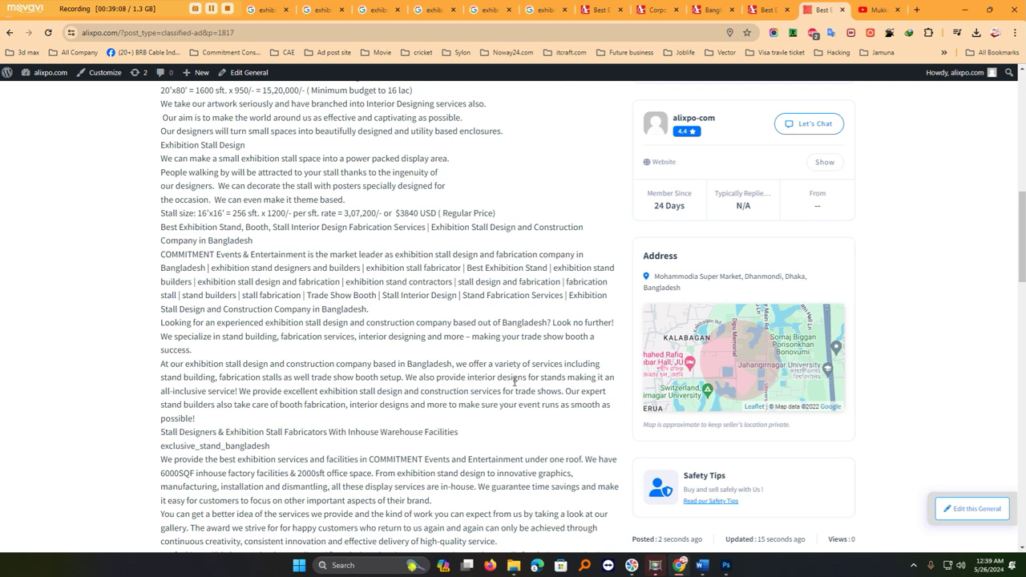
scroll(514, 382, "down", 1)
scroll(514, 383, "down", 10)
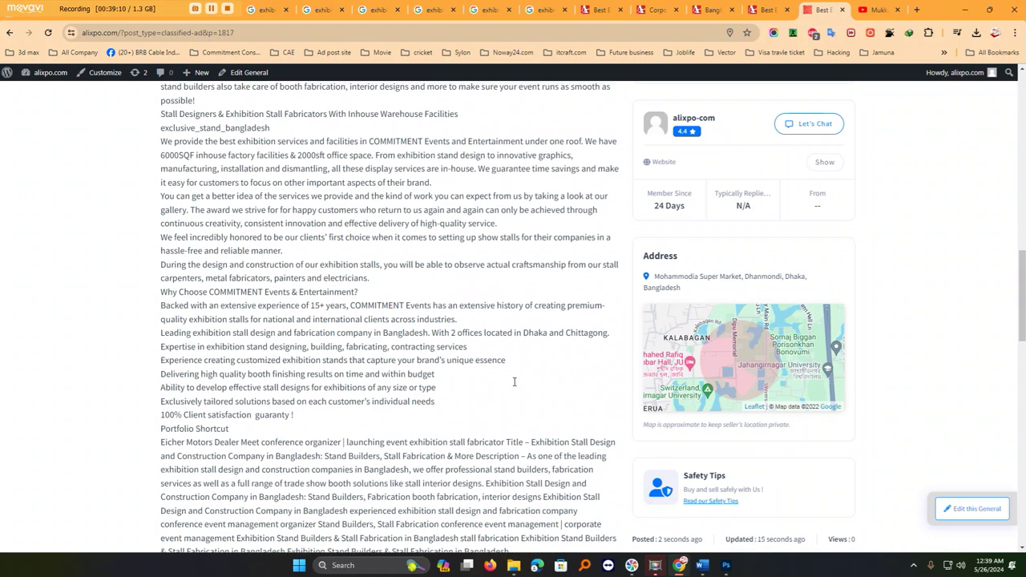
scroll(515, 386, "down", 4)
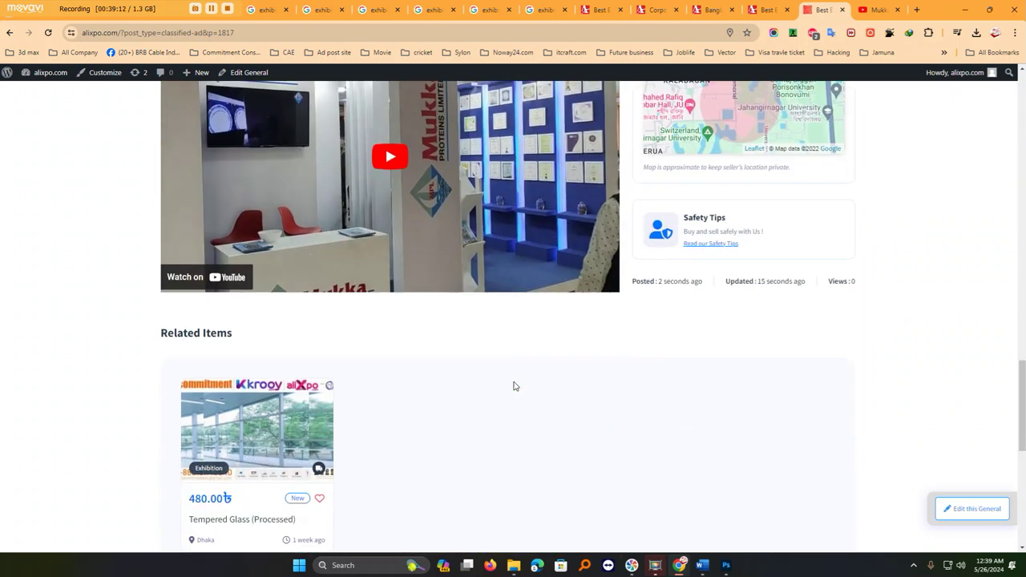
scroll(514, 386, "up", 12)
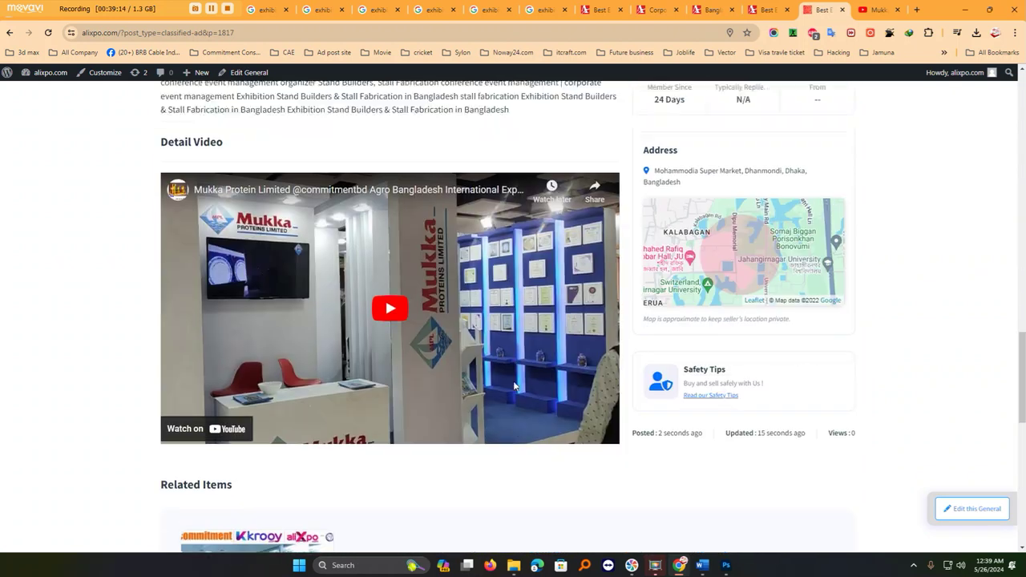
scroll(514, 386, "up", 6)
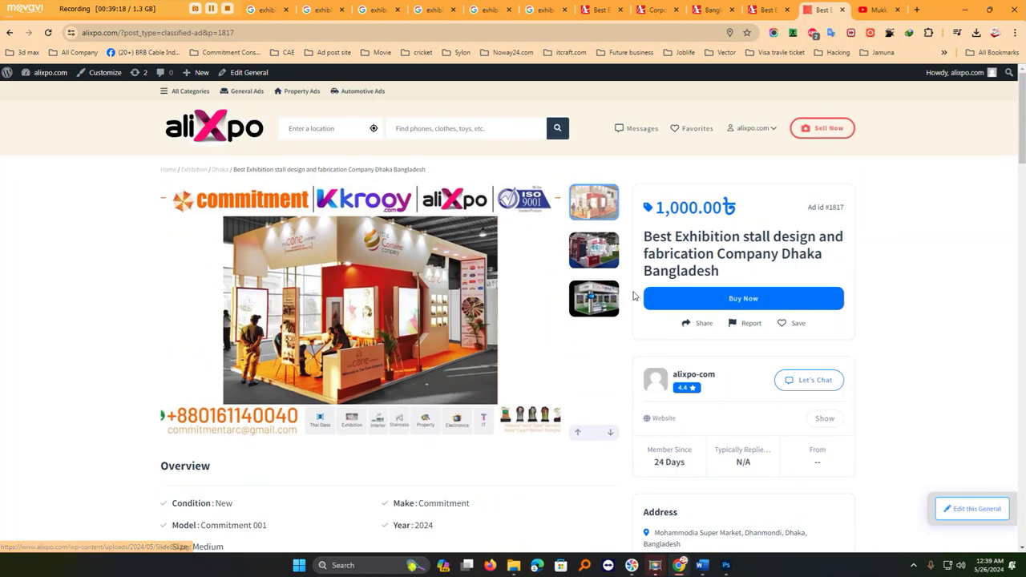
mouse_move(696, 329)
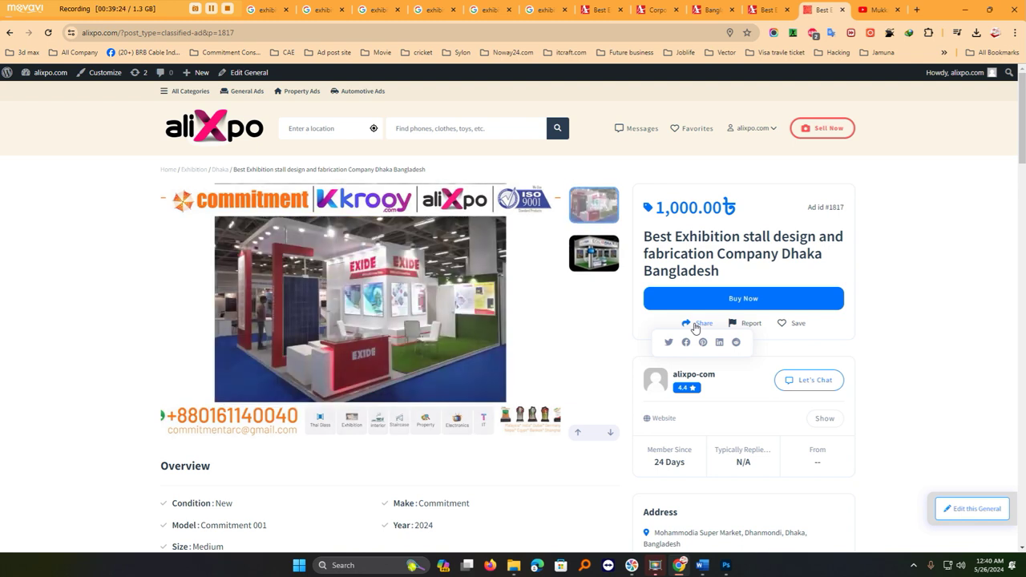
Reveal the seller's website on the posted ad and check the seller details and address map.
left_click(824, 419)
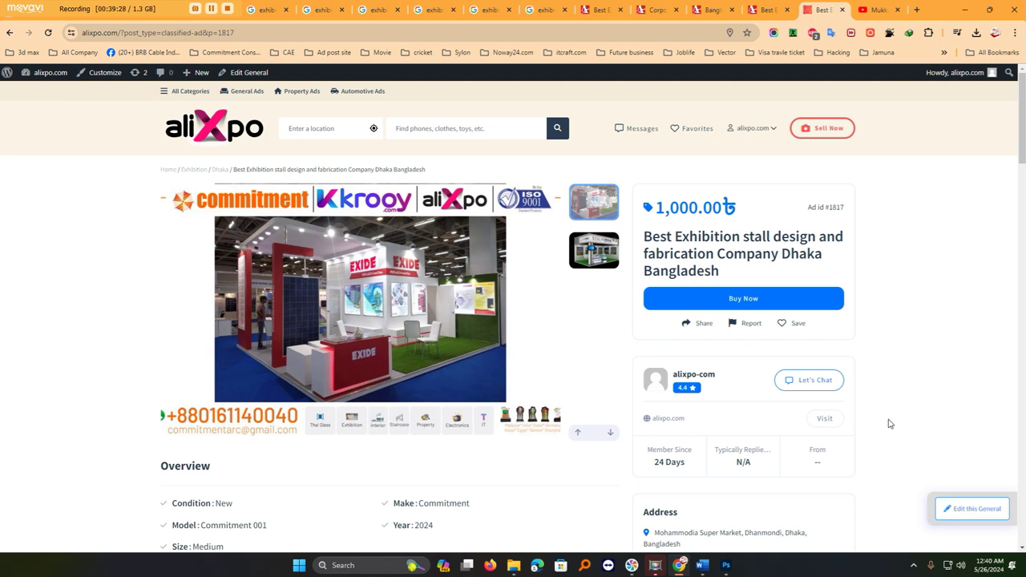
scroll(888, 423, "down", 1)
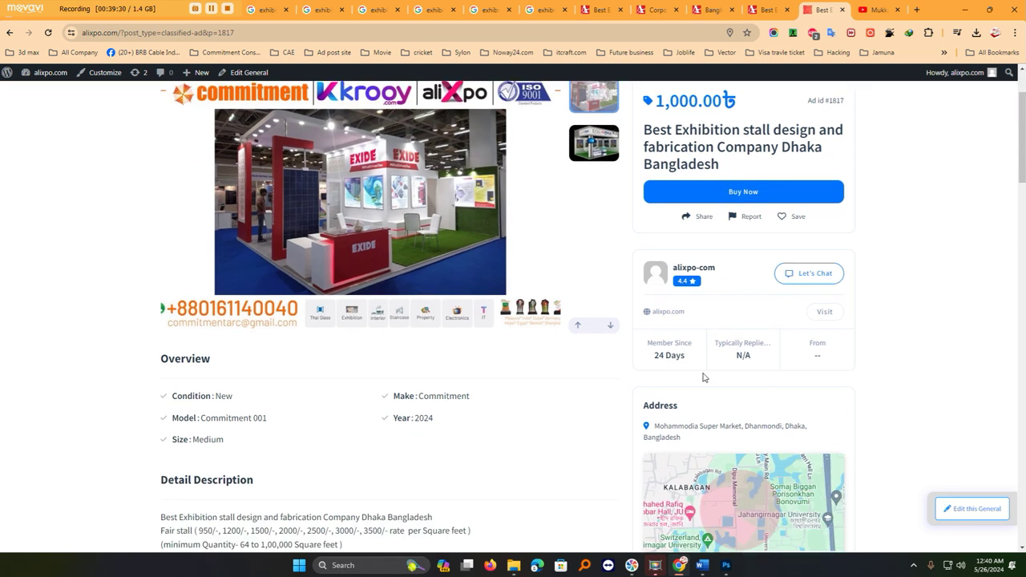
scroll(577, 421, "down", 1)
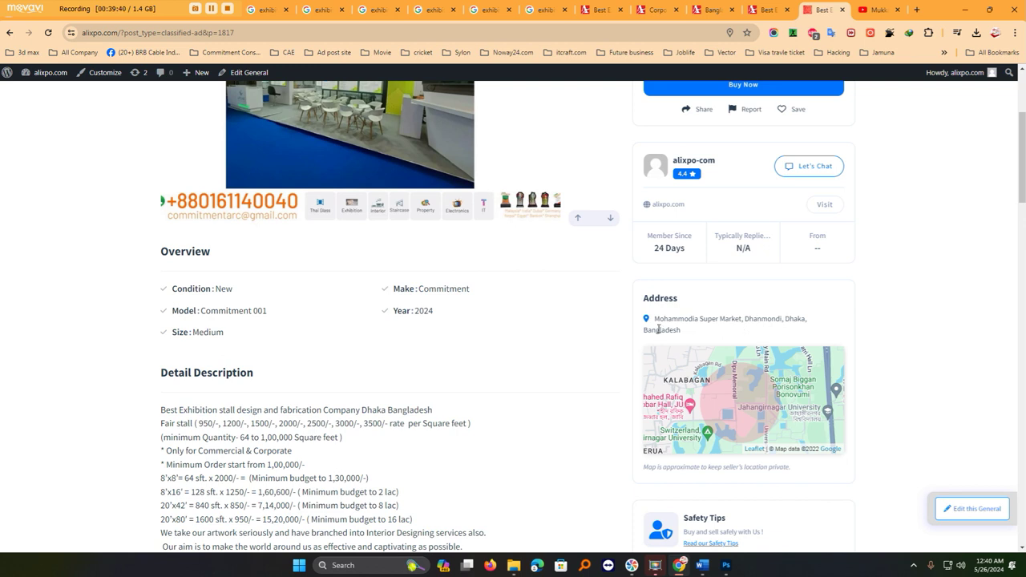
scroll(583, 362, "up", 3)
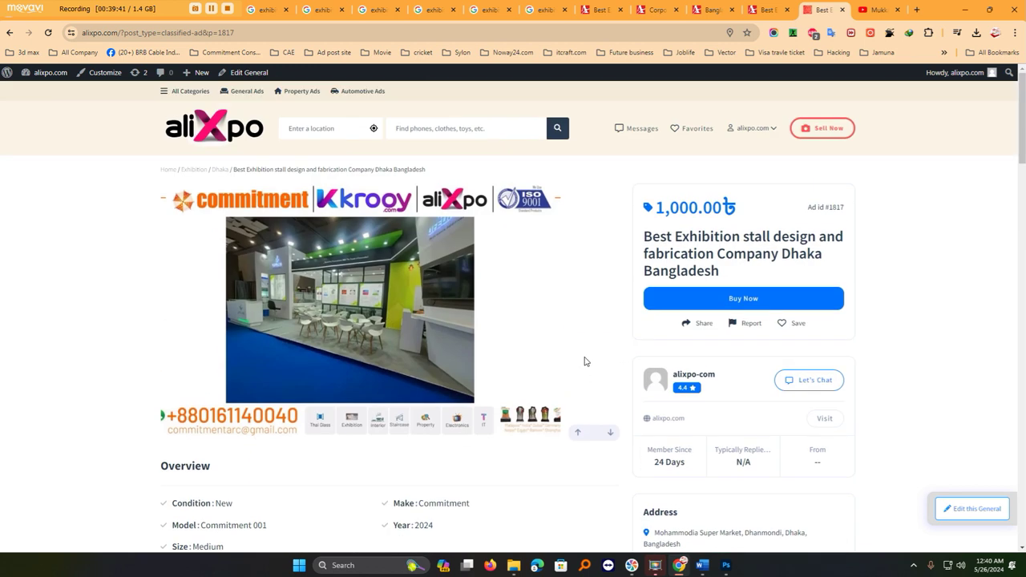
Browse forward through the exhibition stall photos in the posted ad's image gallery.
left_click(610, 434)
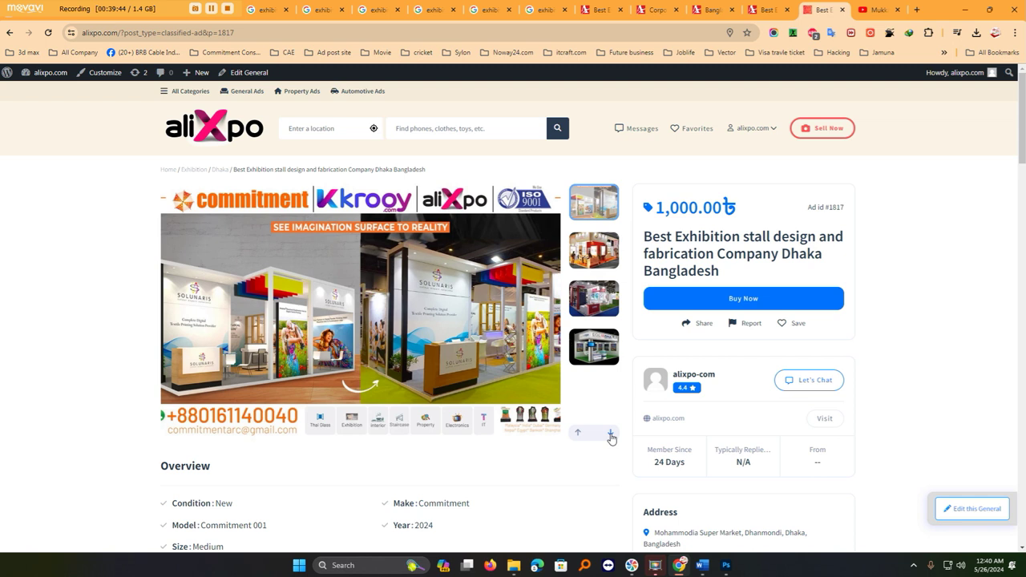
left_click(611, 434)
left_click(610, 434)
left_click(610, 435)
left_click(610, 434)
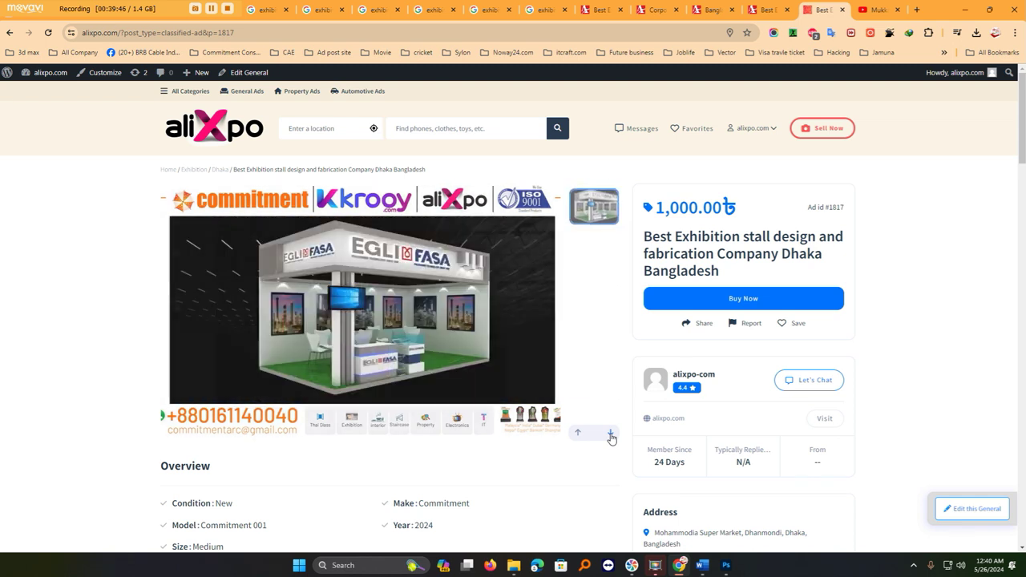
scroll(600, 407, "down", 3)
scroll(600, 407, "up", 3)
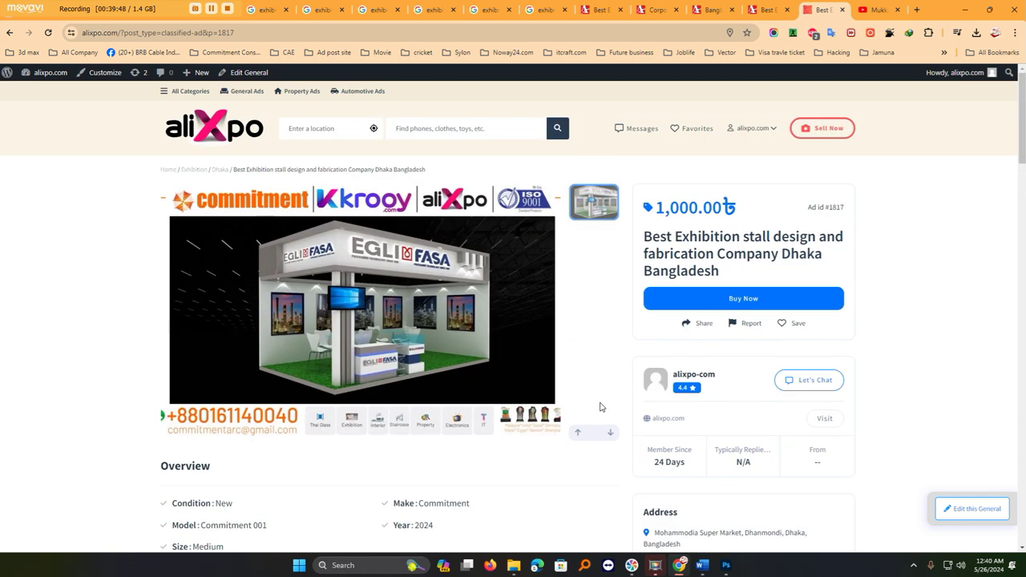